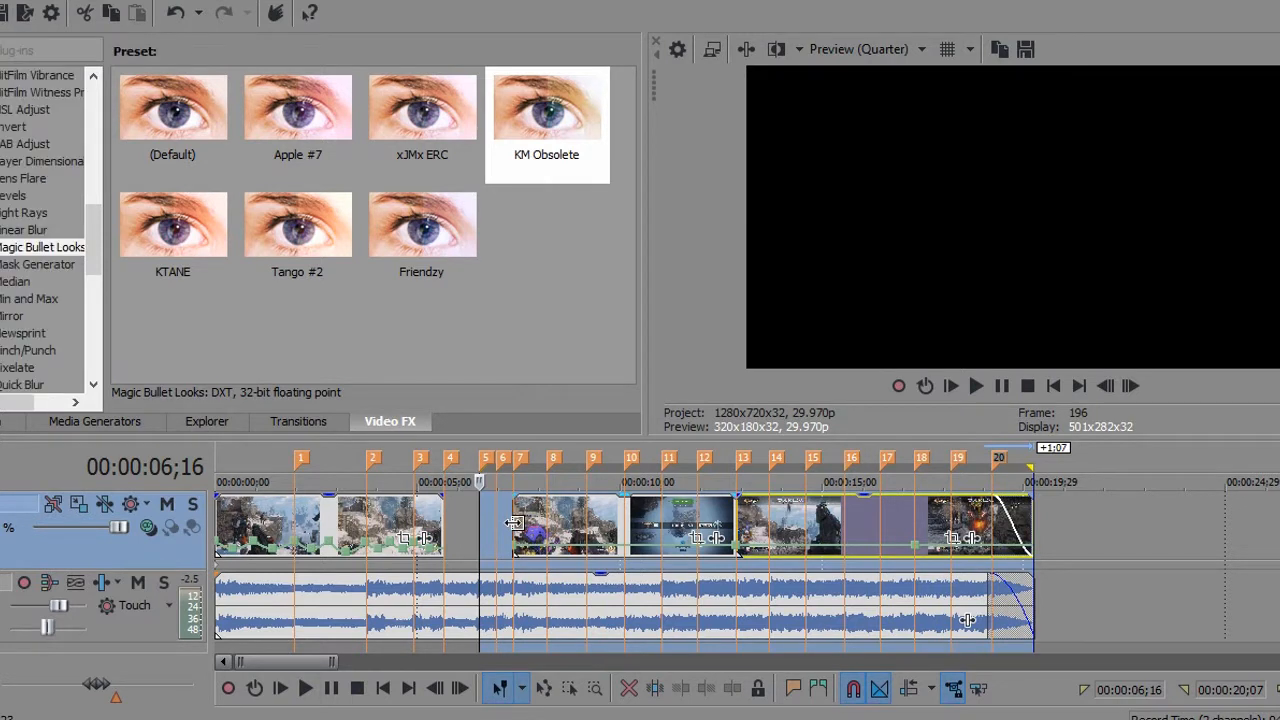
Place the playhead at the start of the video clip that begins at marker 7.
left_click(517, 522)
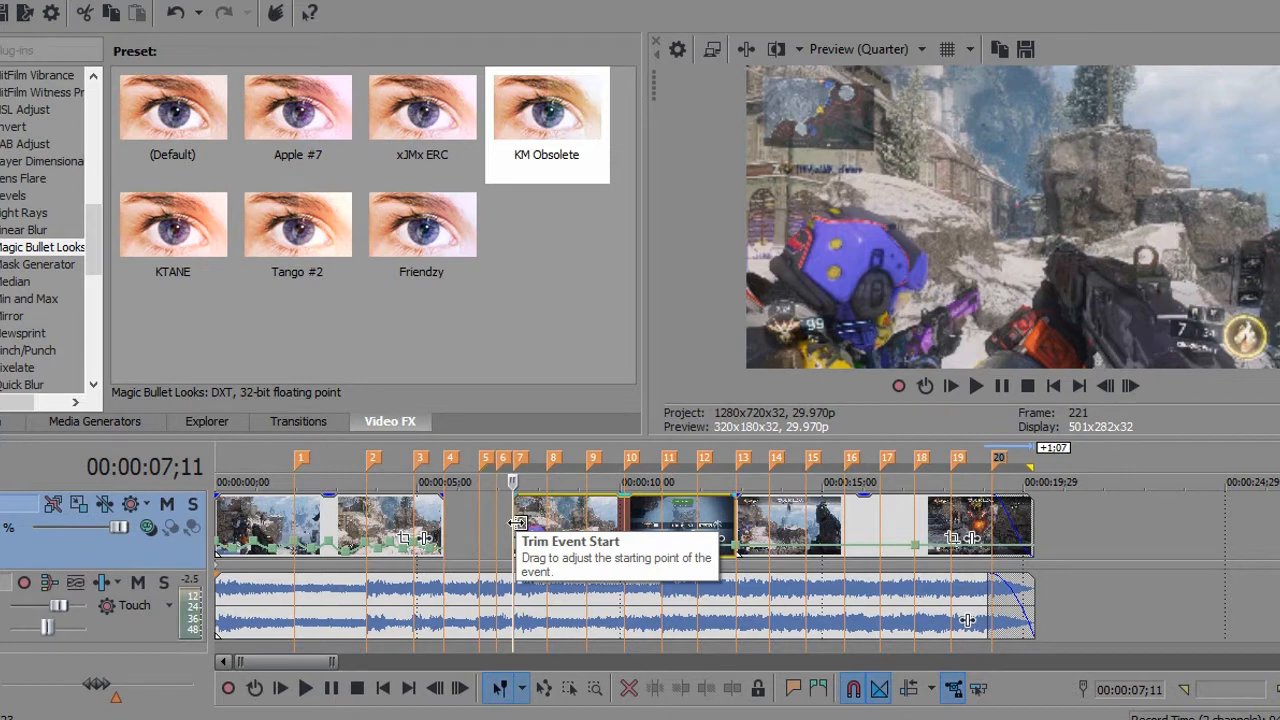
left_click(517, 522)
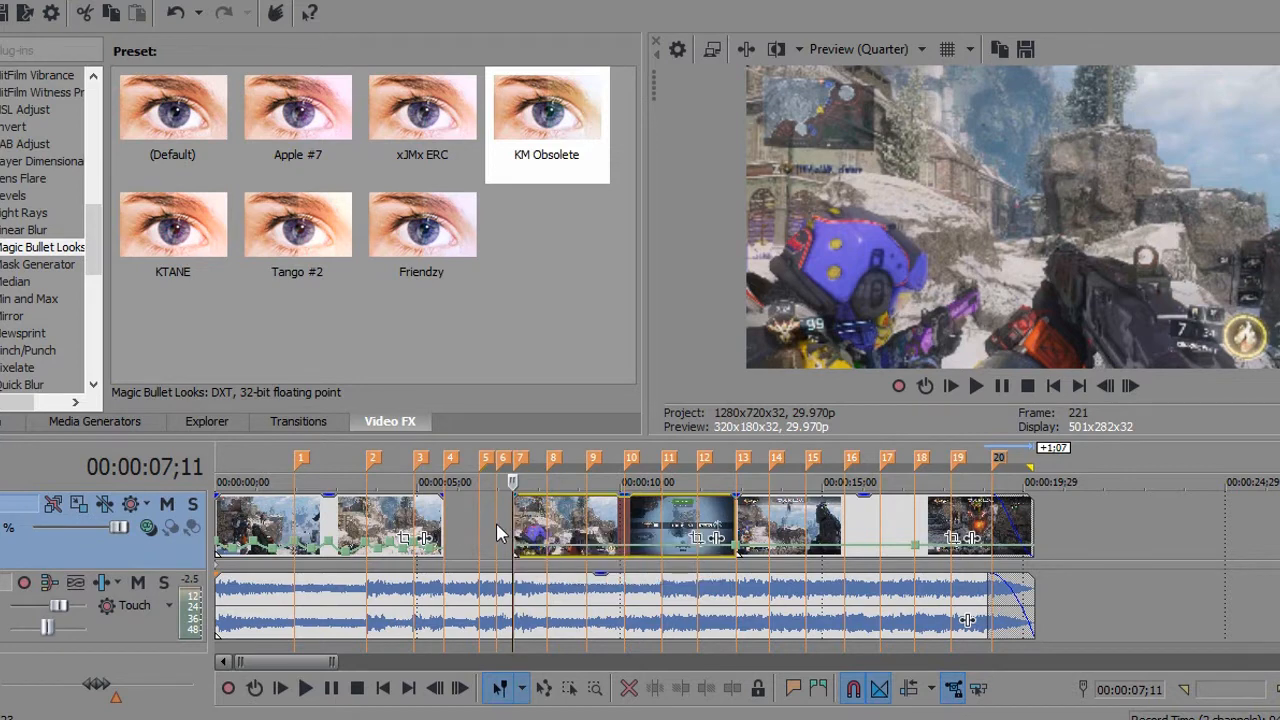
left_click(367, 533)
left_click(510, 522)
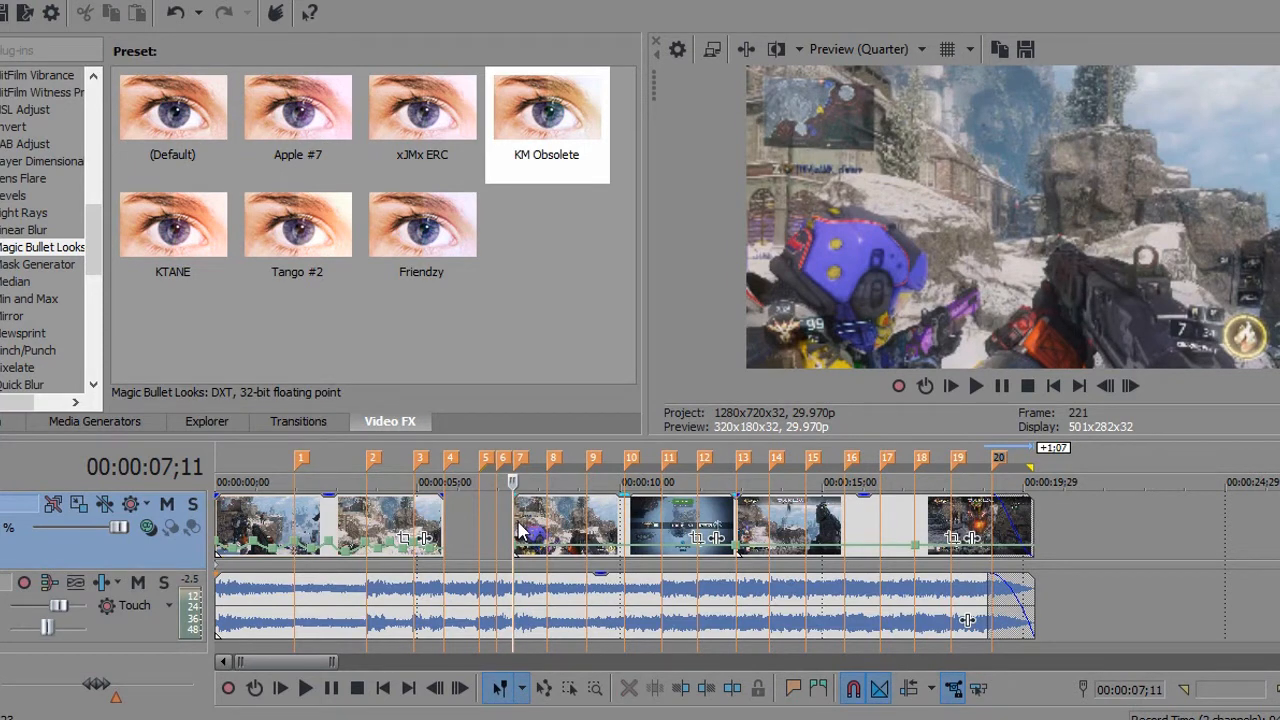
Shift the marker 7 clip's footage three frames later, keeping its start at marker 7, and trim three frames off its end at marker 13.
scroll(519, 523, "up", 2)
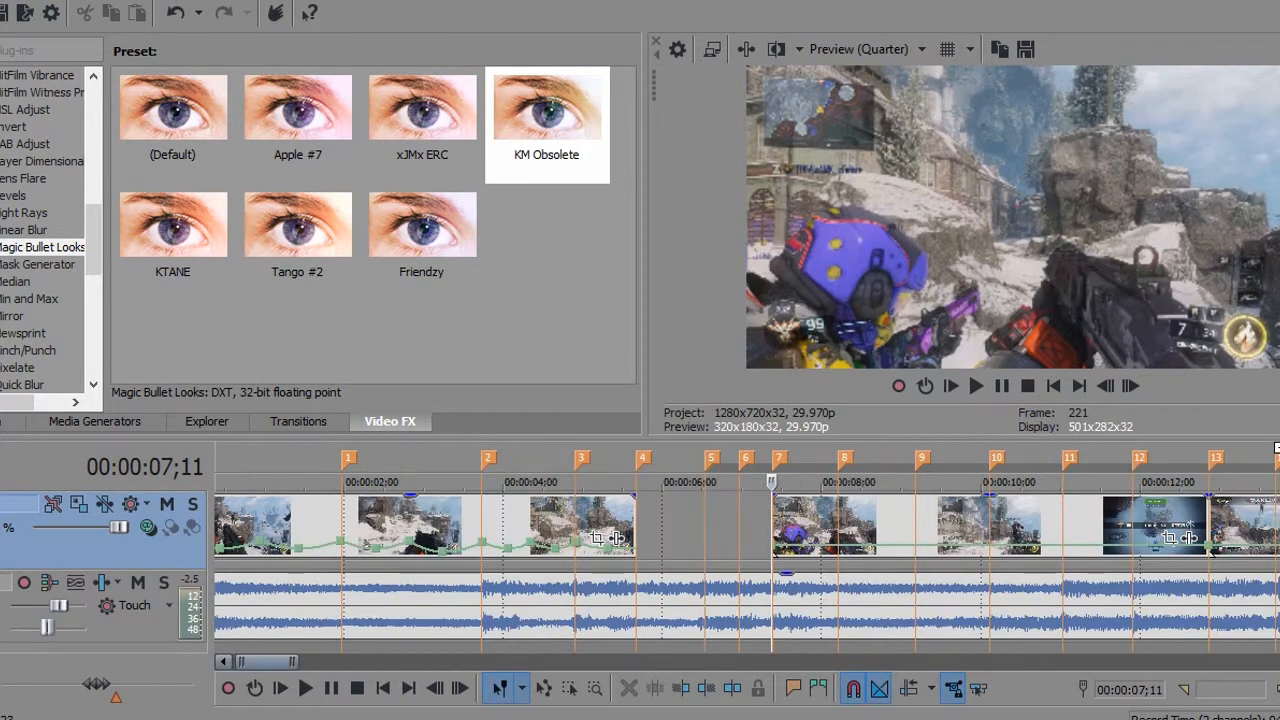
scroll(746, 561, "right", 1)
left_click(1278, 661)
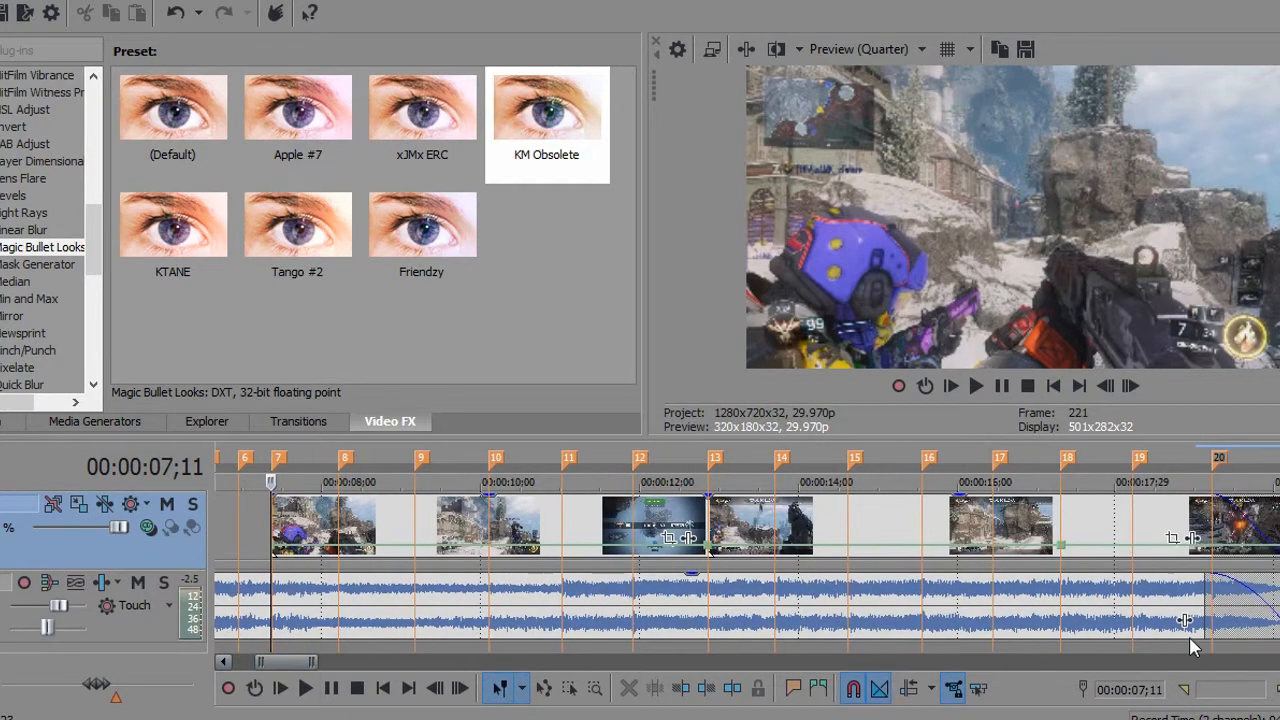
left_click_drag(314, 661, 338, 661)
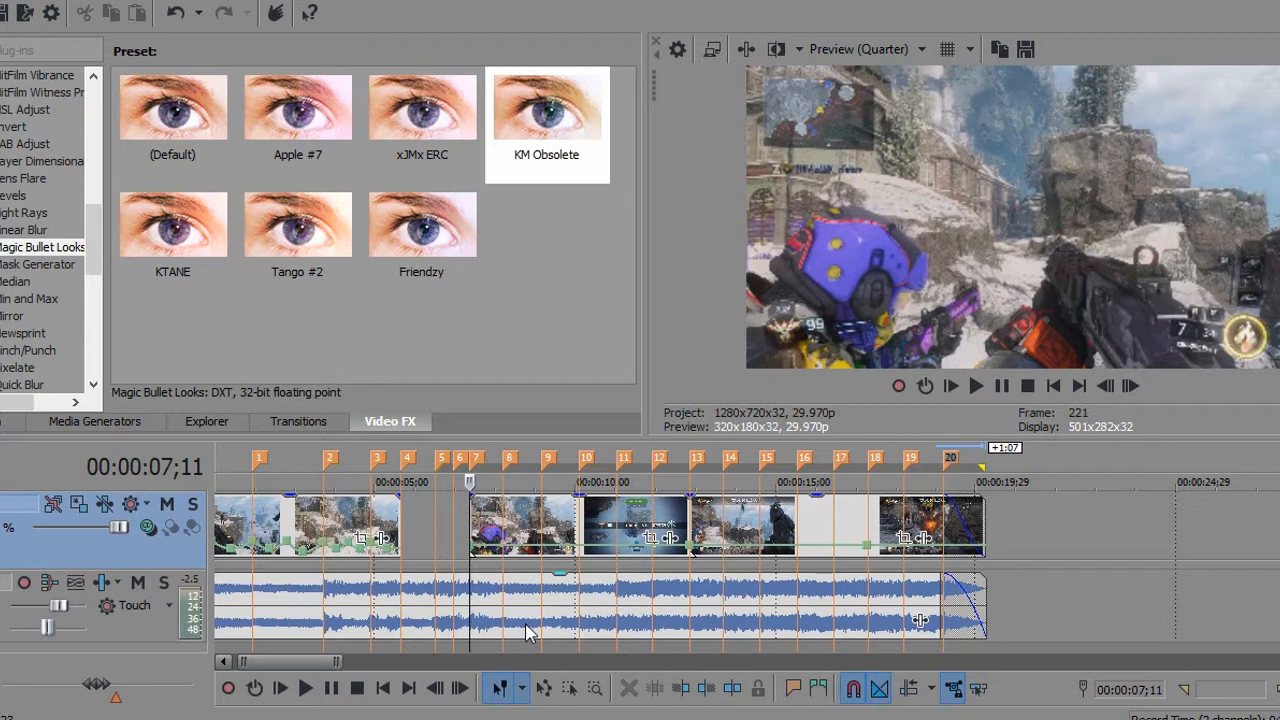
scroll(919, 620, "up", 4)
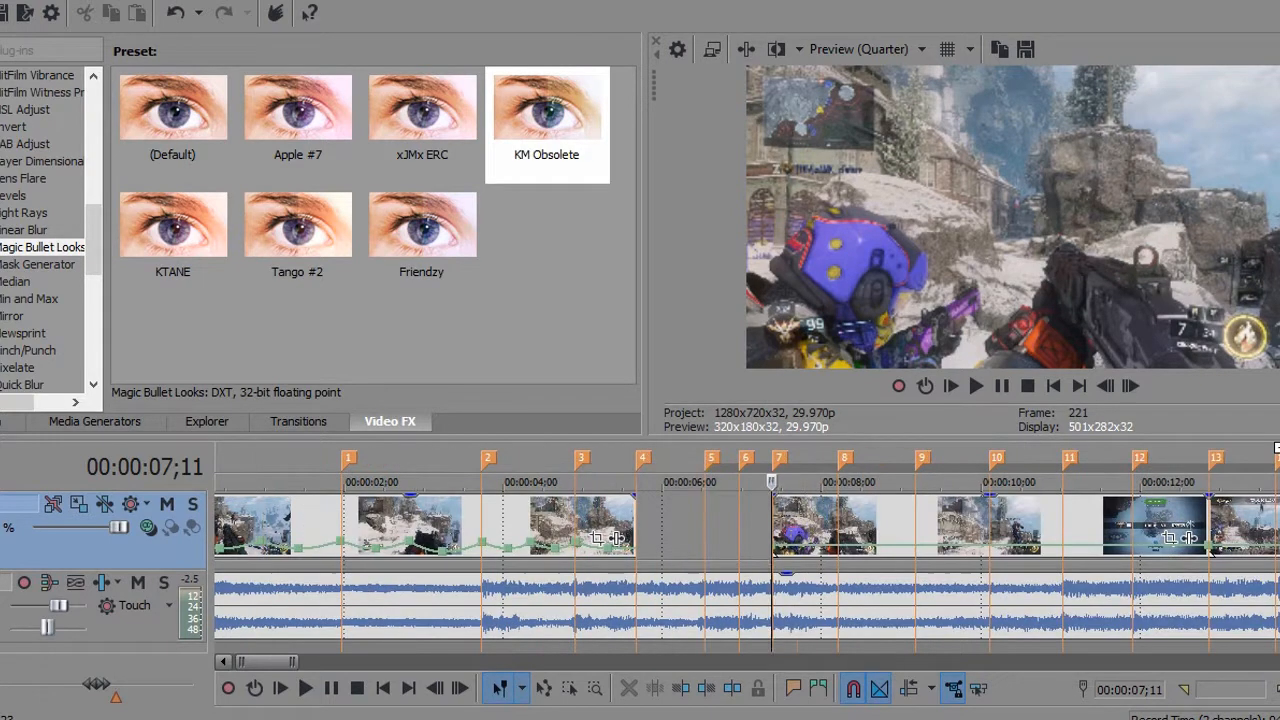
scroll(747, 560, "right", 3)
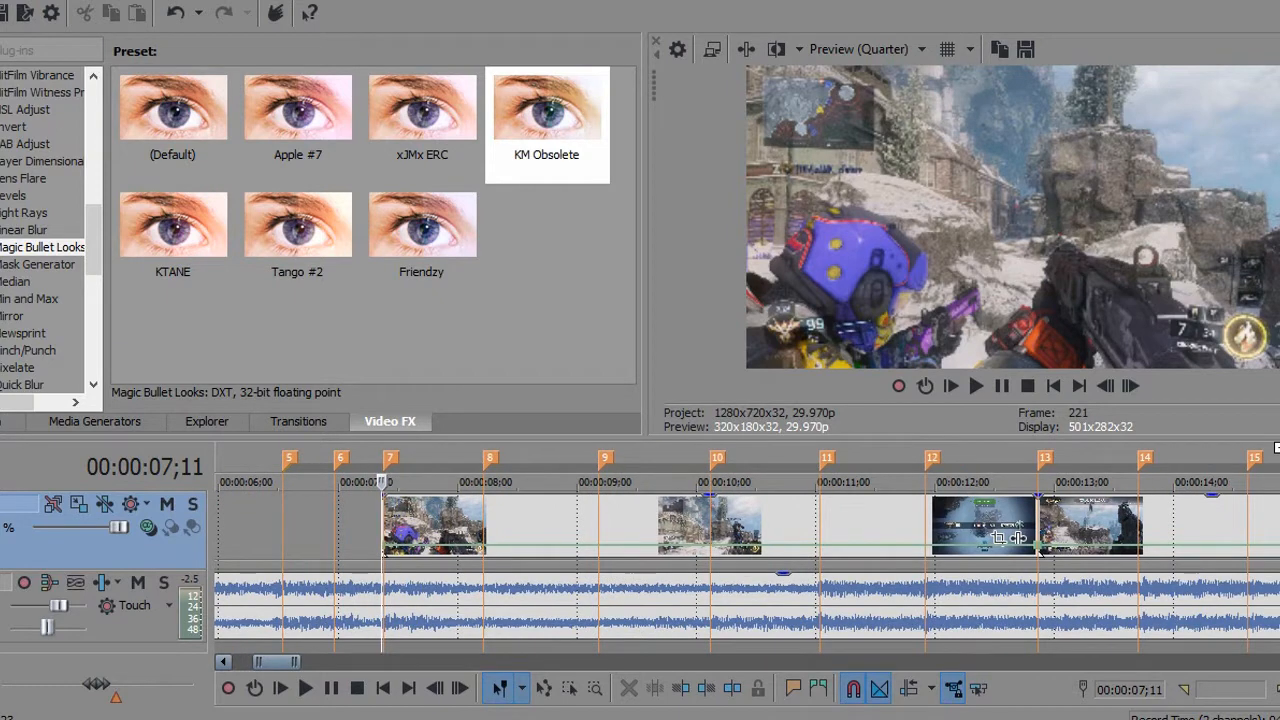
left_click(390, 538)
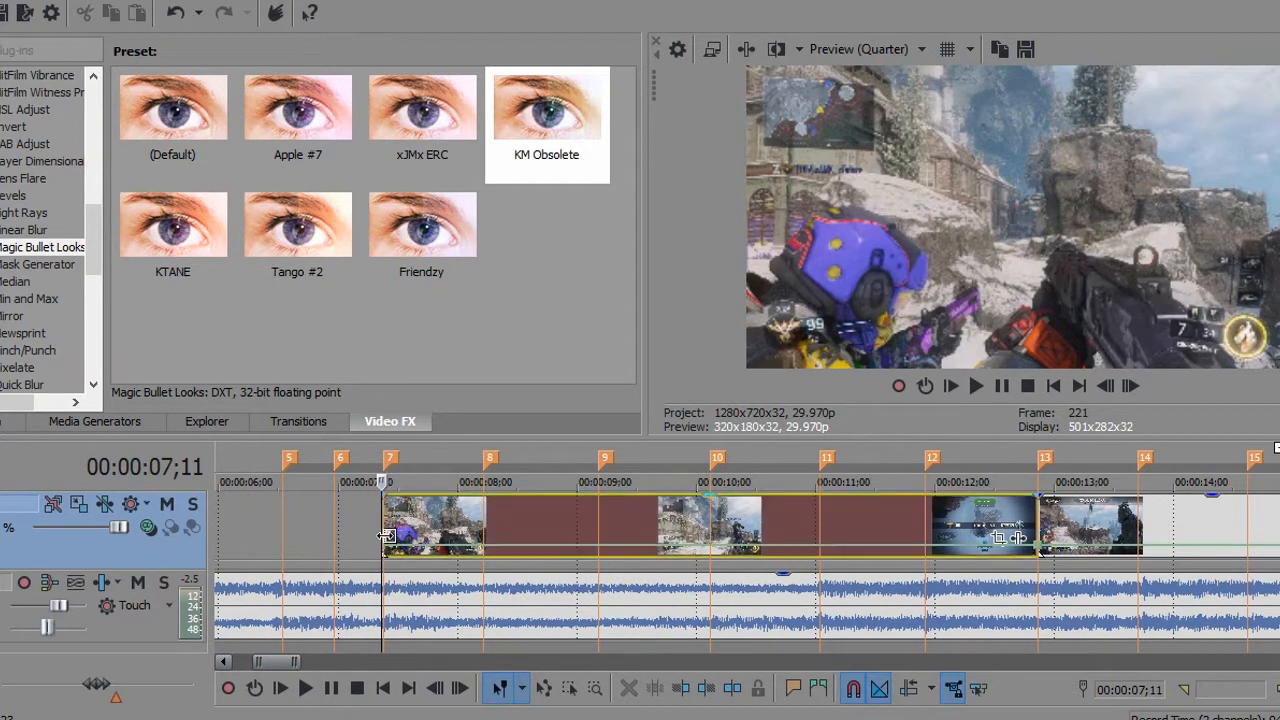
left_click(1134, 387)
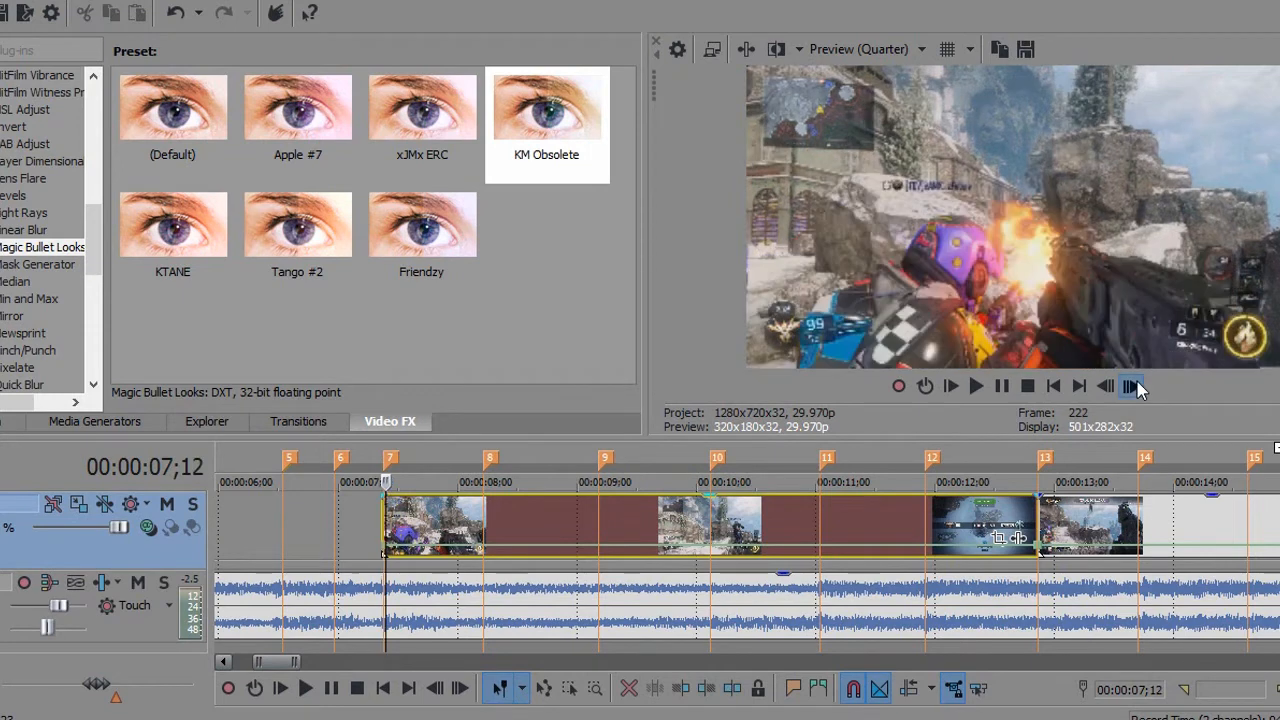
left_click(1137, 387)
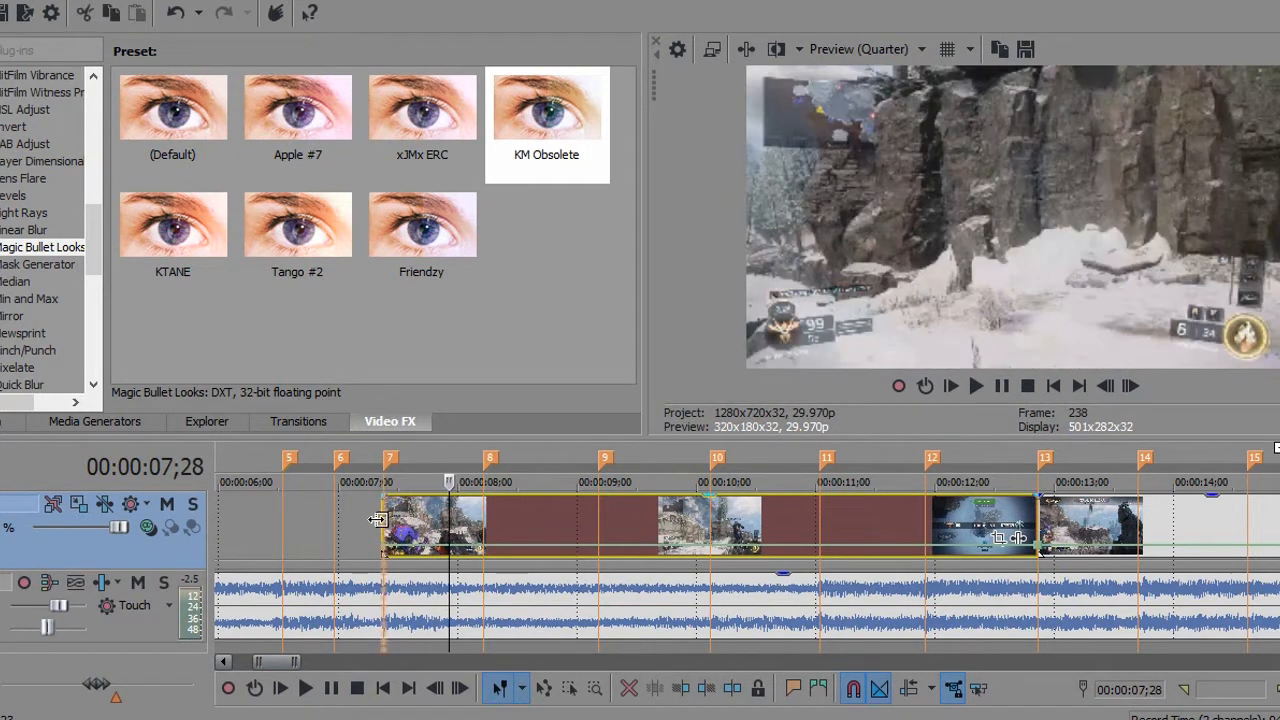
left_click_drag(377, 519, 367, 519)
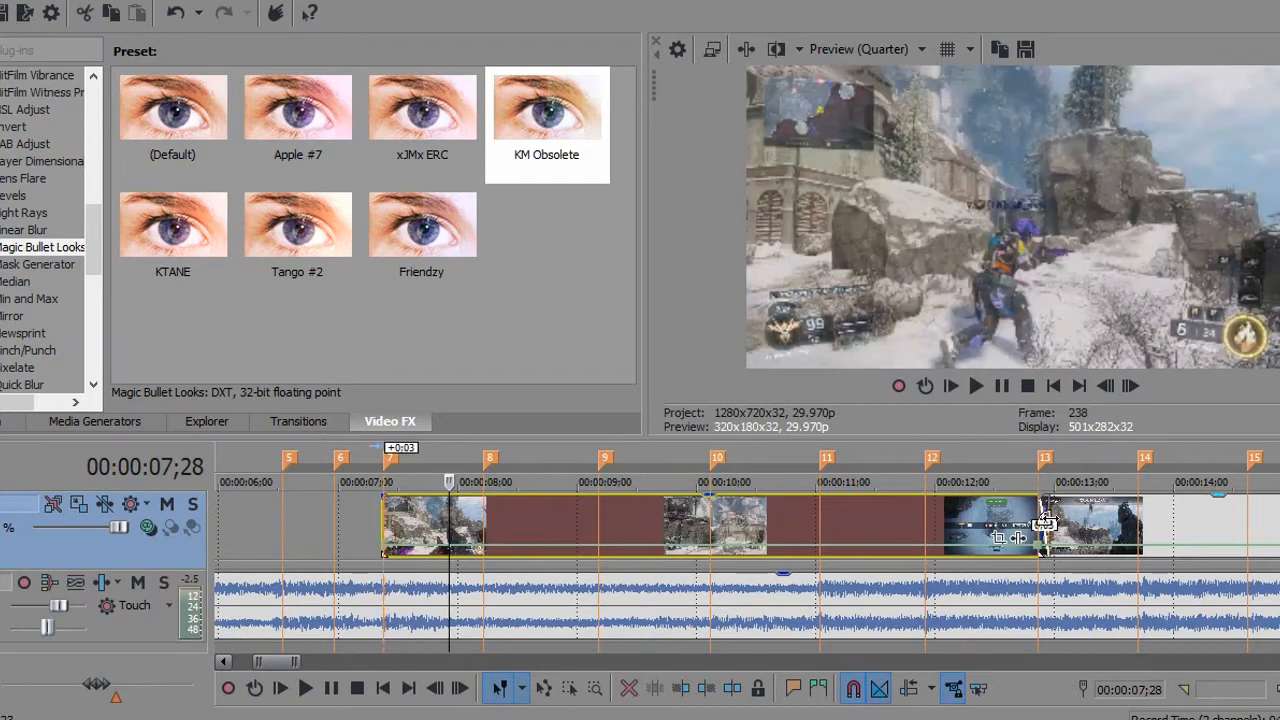
left_click_drag(1040, 512, 1028, 512)
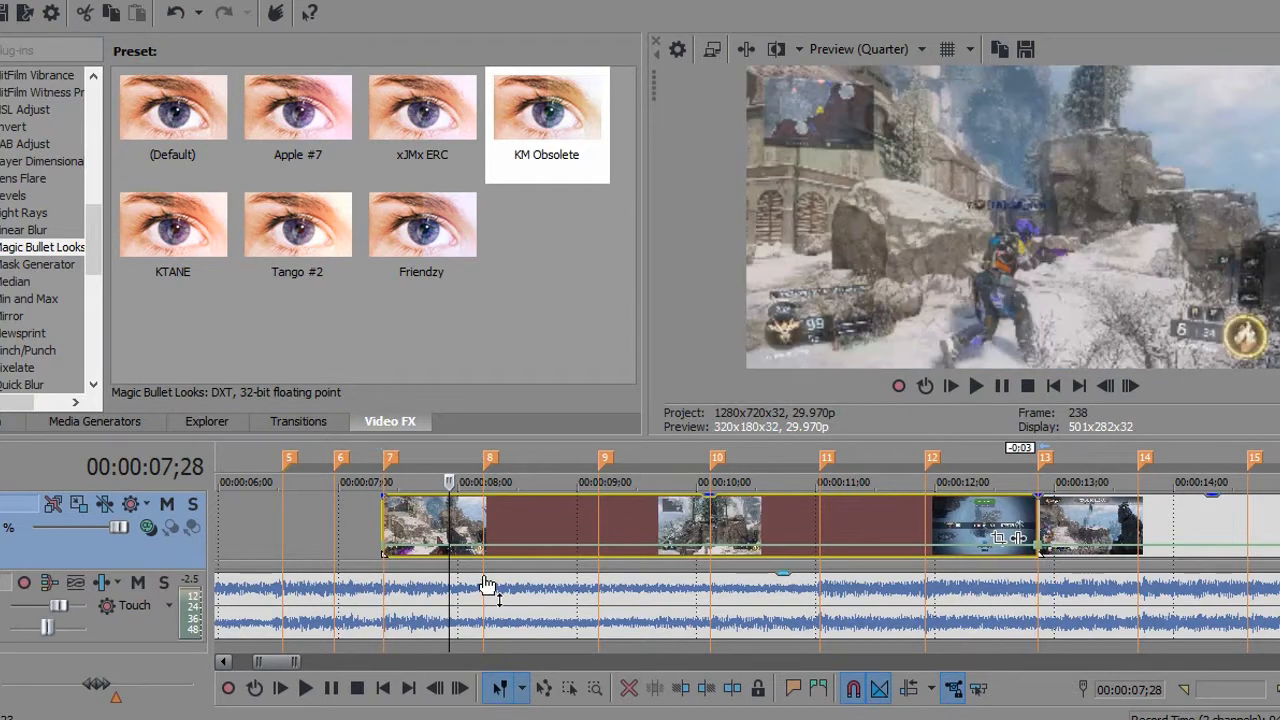
Set the velocity at the clip's start to 300% forward and align marker 7 with the clip's first frame.
right_click(385, 553)
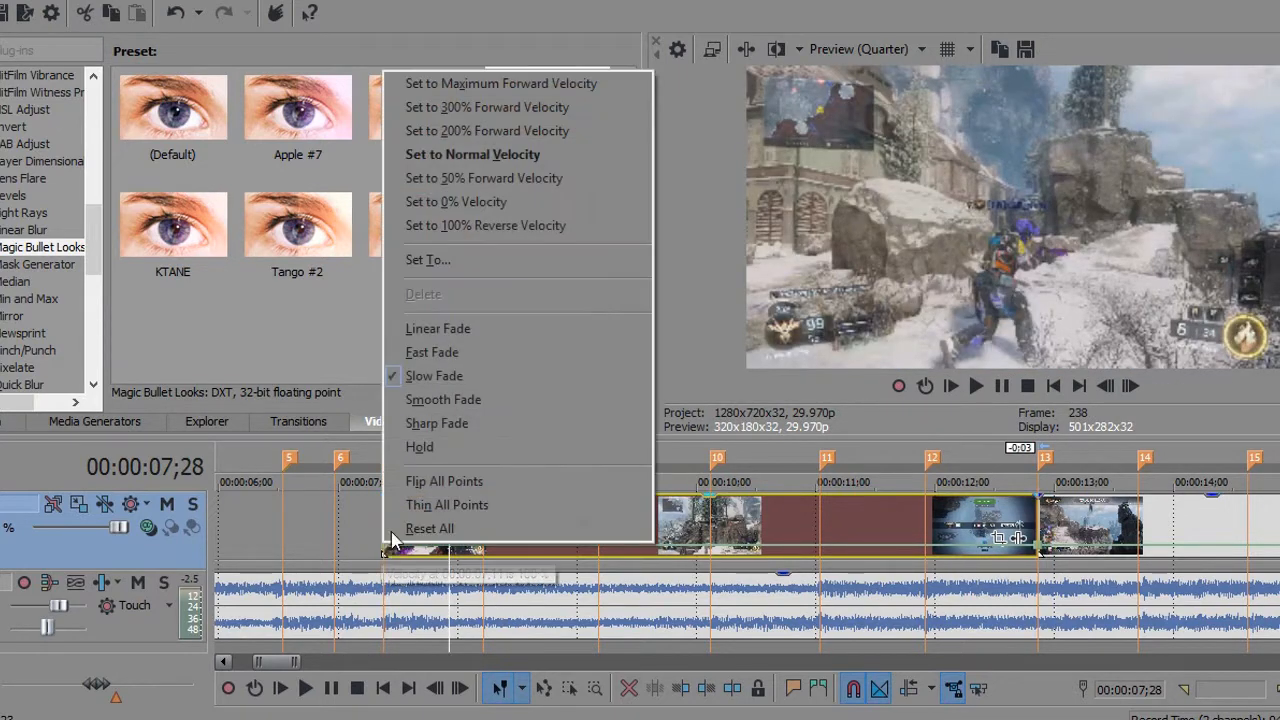
left_click(433, 114)
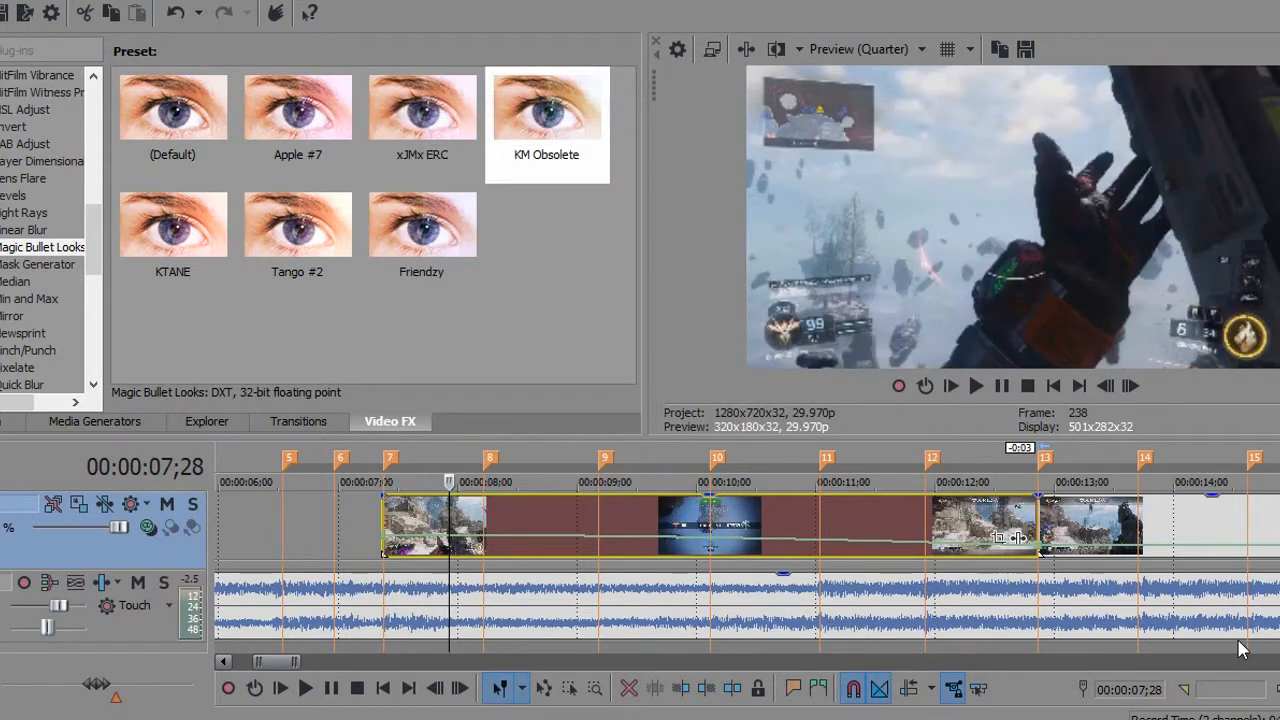
scroll(1240, 642, "up", 1)
scroll(390, 538, "up", 1)
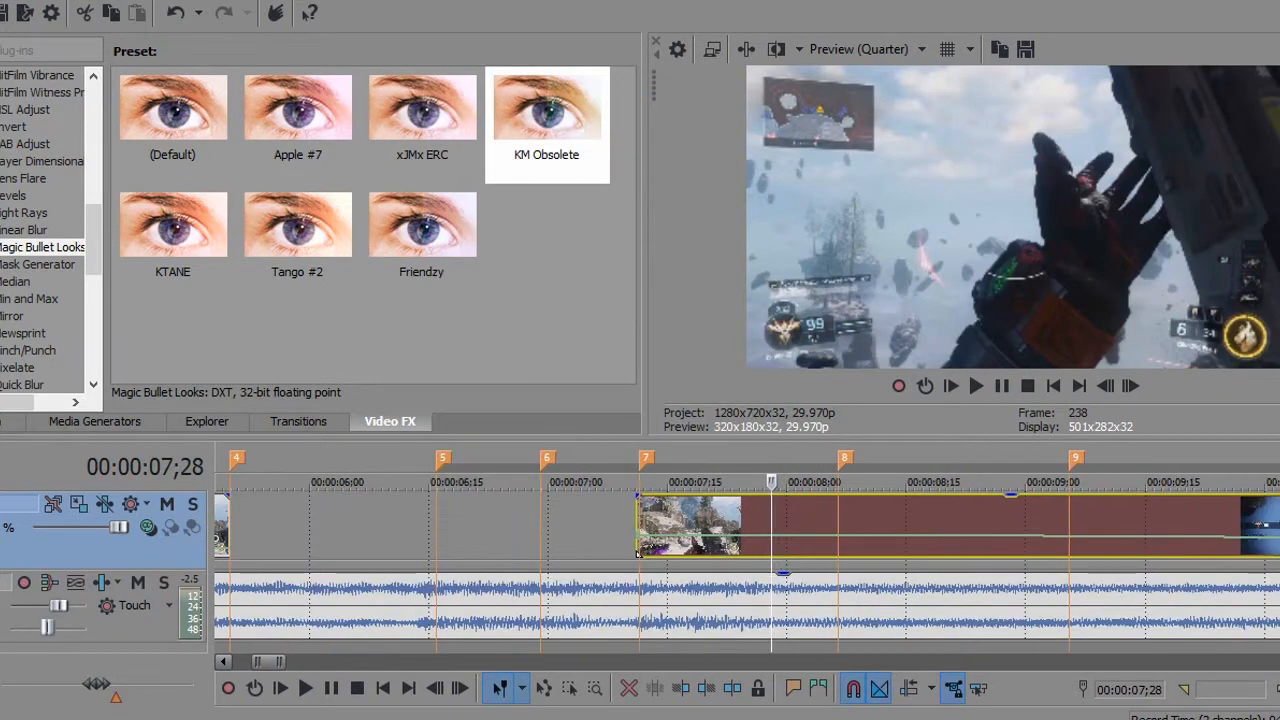
scroll(638, 549, "up", 1)
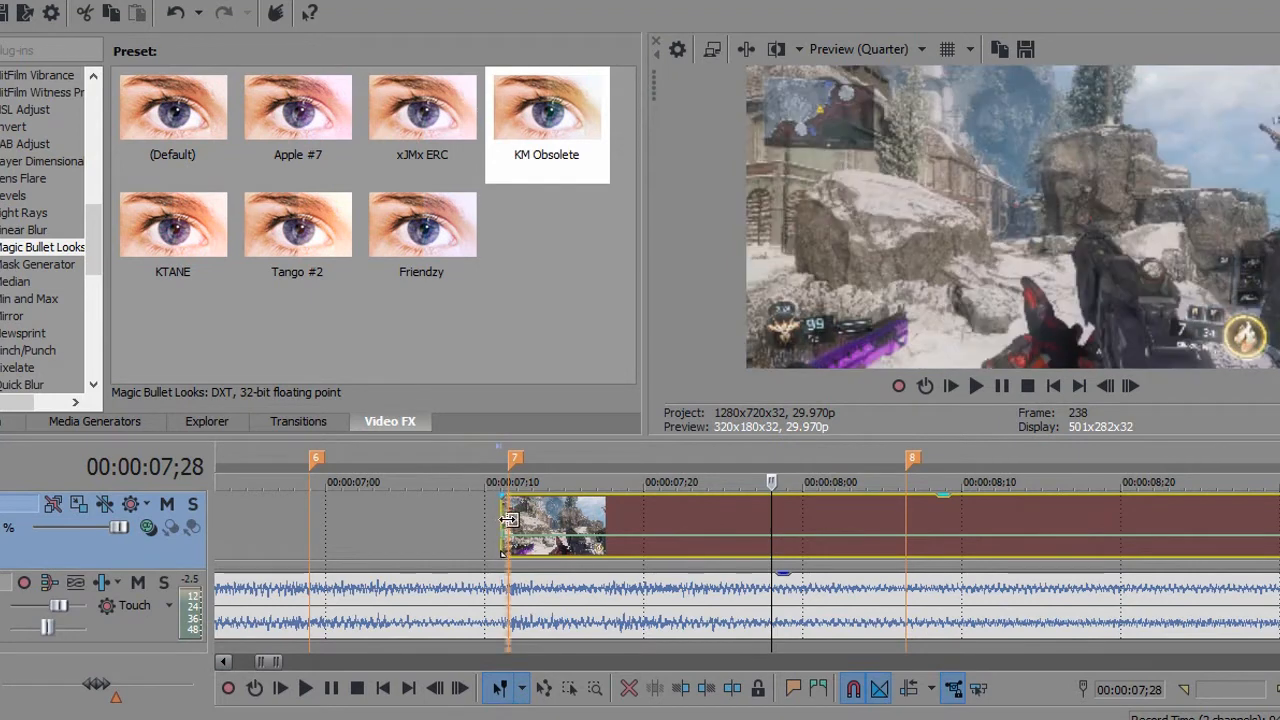
mouse_move(508, 519)
left_mouse_down()
mouse_move(514, 470)
mouse_move(496, 463)
mouse_move(509, 462)
left_mouse_up()
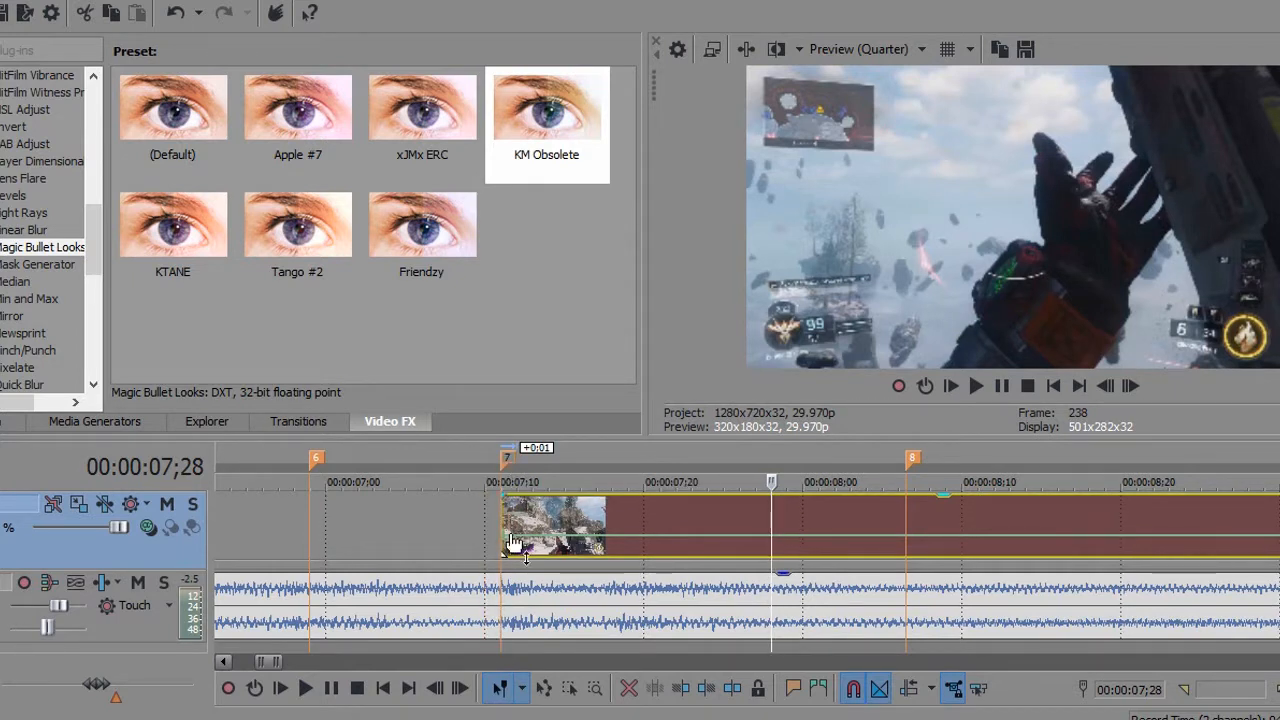
Add velocity points at marker 8 and at 00:00:07;13, setting the one at 00:00:07;13 to 50% forward velocity.
left_click(908, 544)
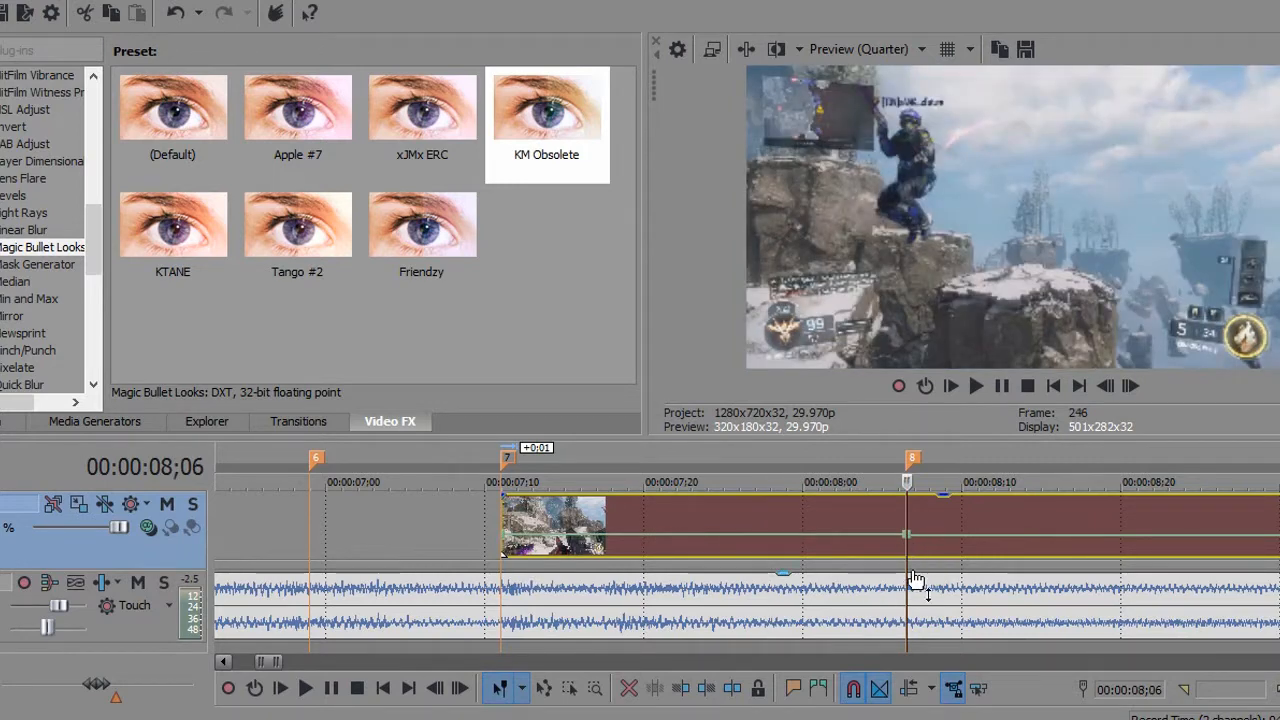
double_click(548, 542)
right_click(548, 542)
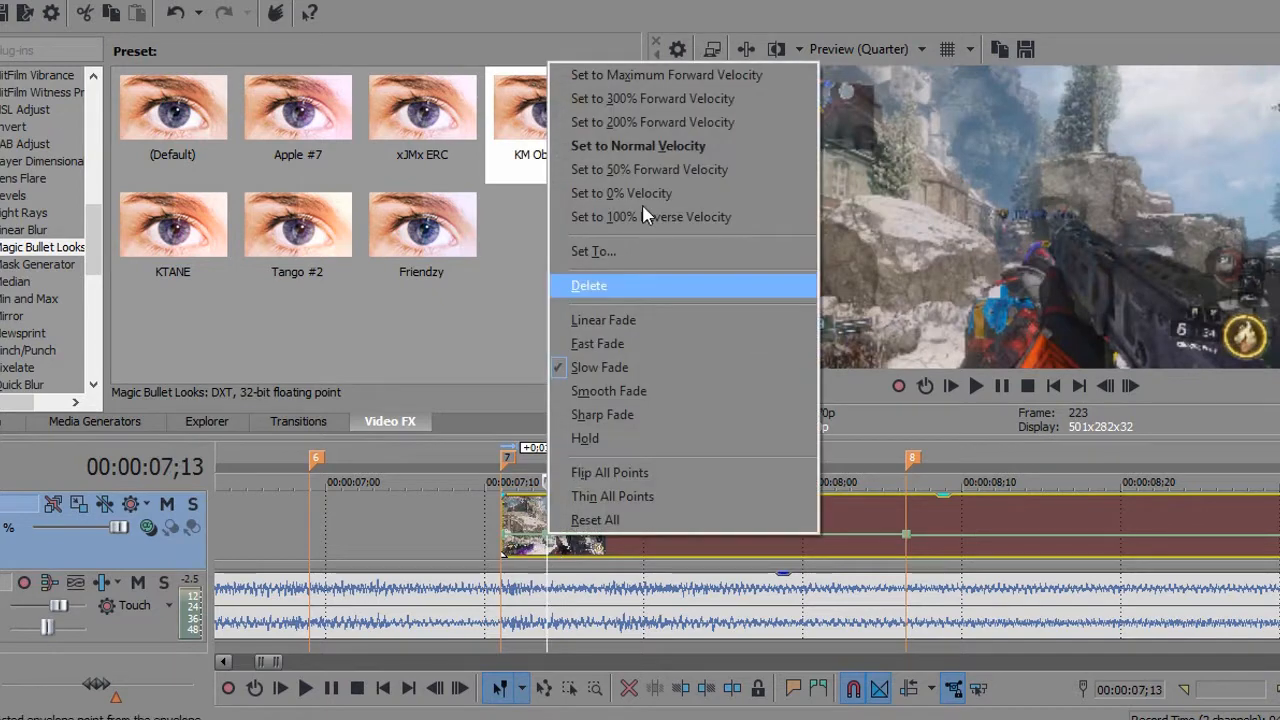
left_click(636, 176)
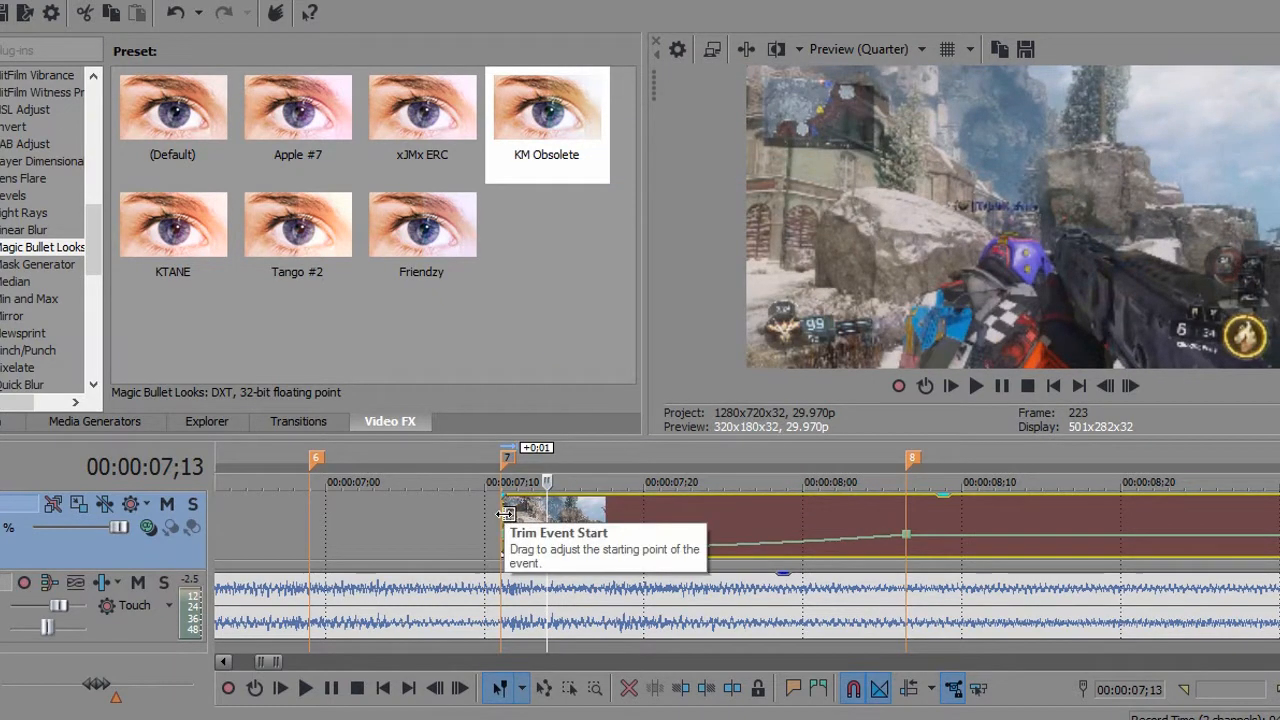
Add a velocity point at 00:00:08;00 and set it to 50% forward velocity.
double_click(811, 548)
right_click(811, 548)
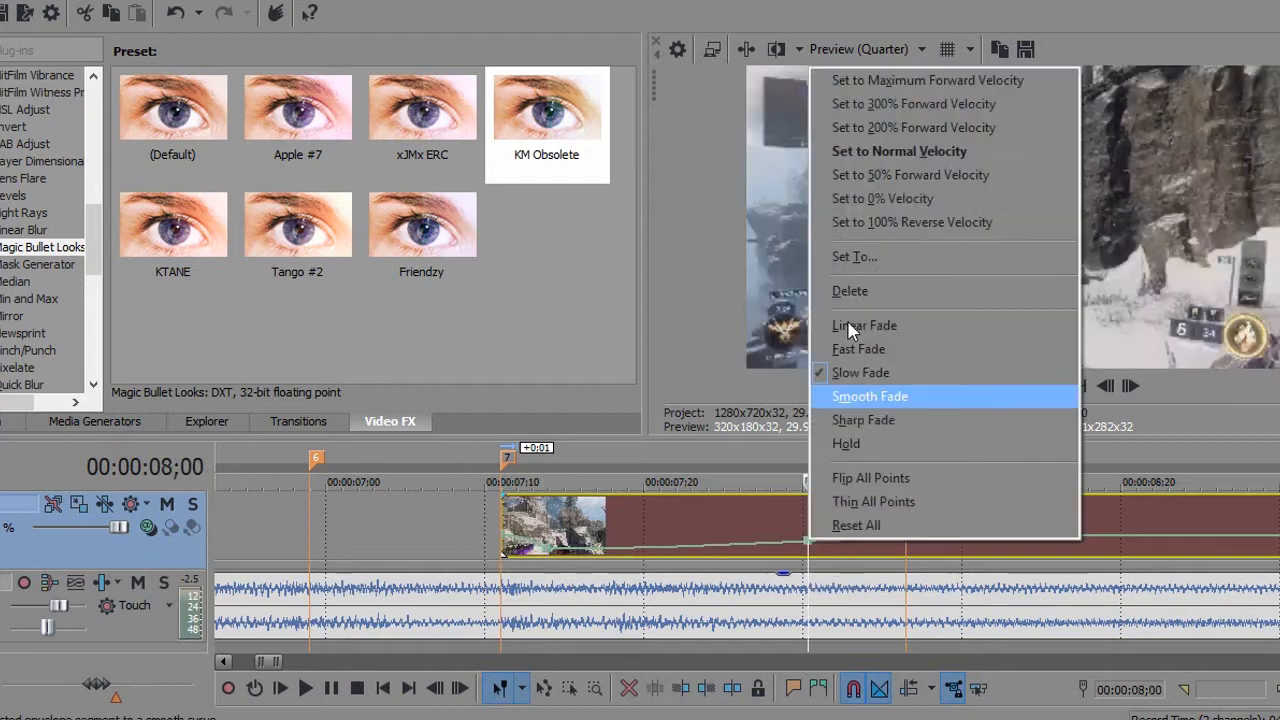
left_click(864, 193)
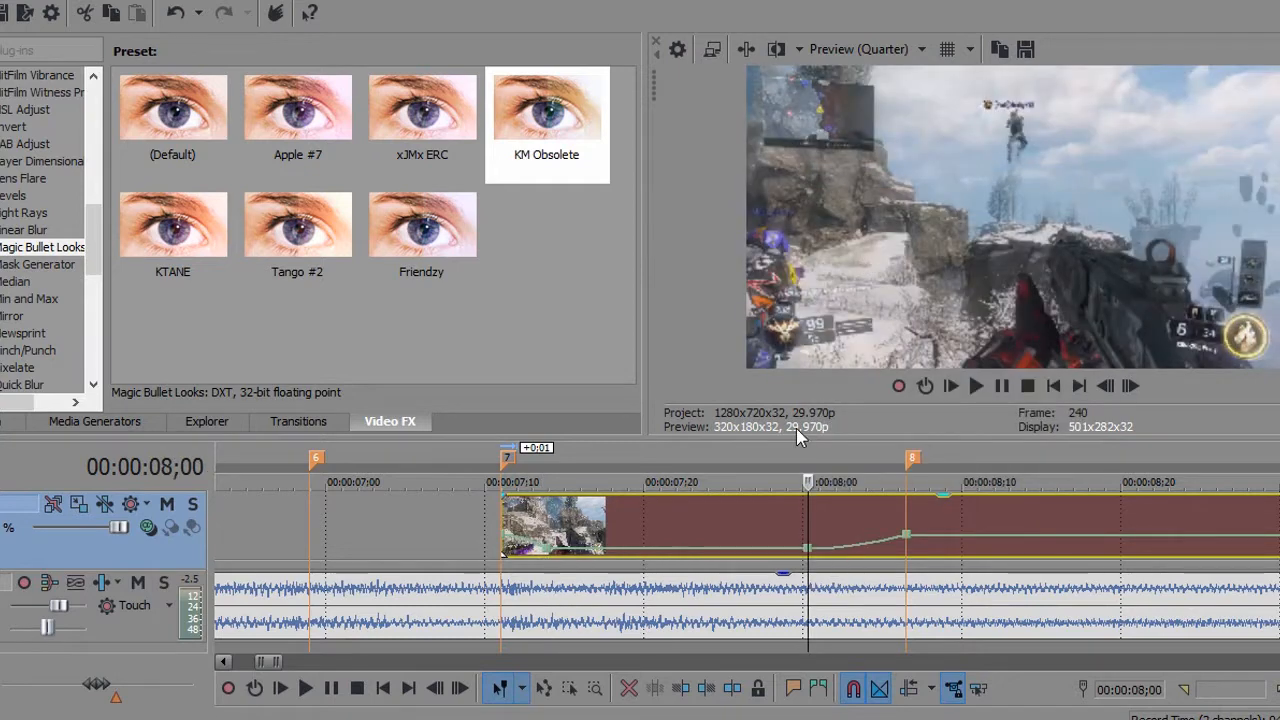
mouse_move(810, 556)
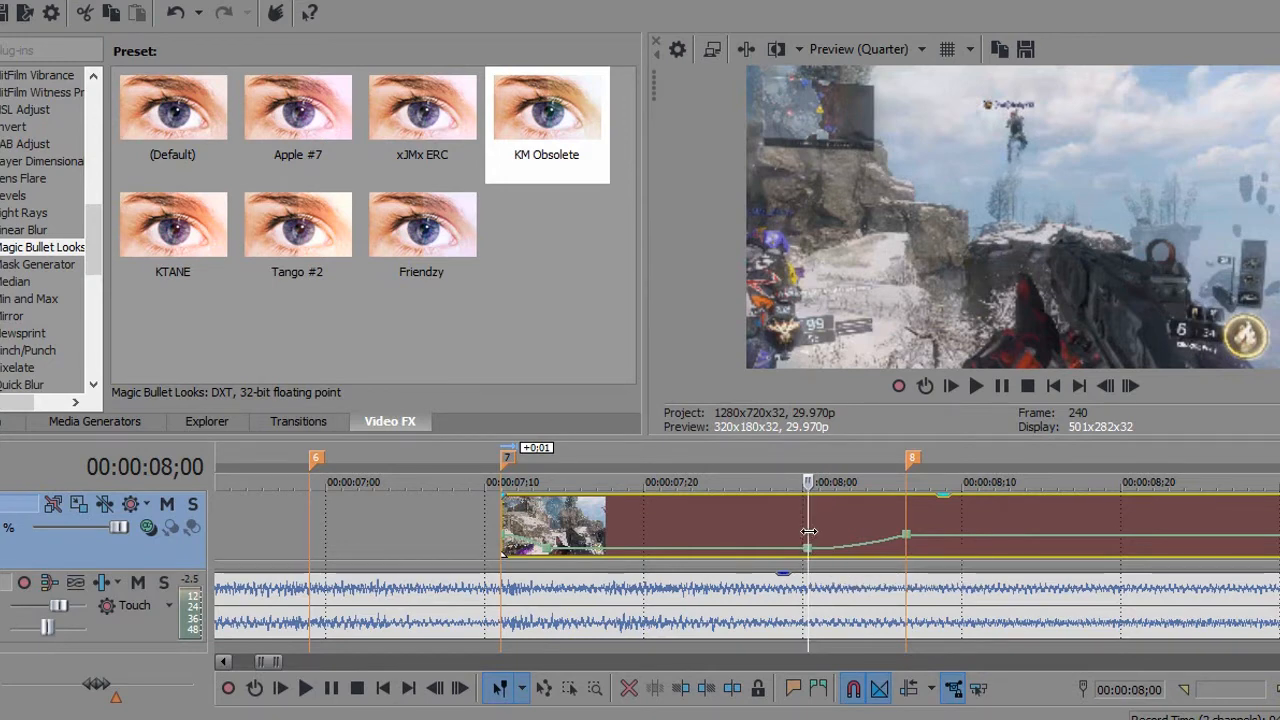
Shift the clip's footage about five frames later while keeping its start at marker 7.
left_click(520, 539)
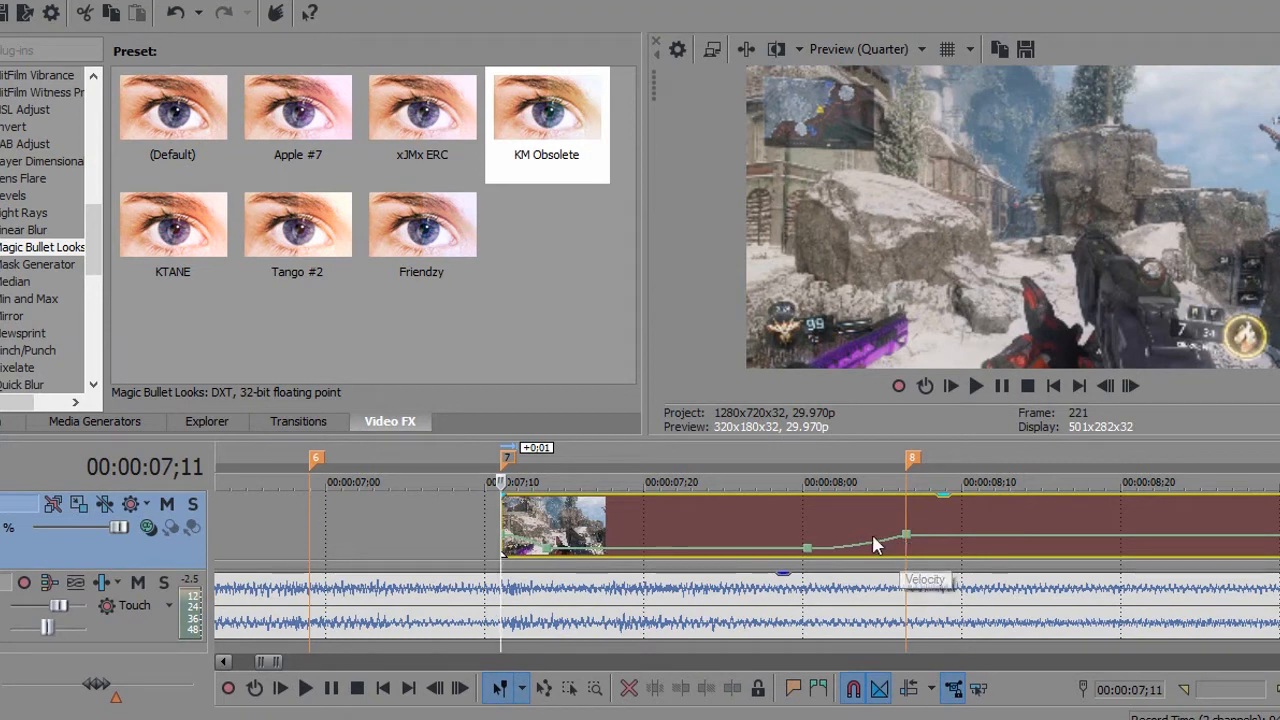
left_click(1130, 386)
left_click(1130, 386)
left_click(1130, 386)
left_click(1131, 390)
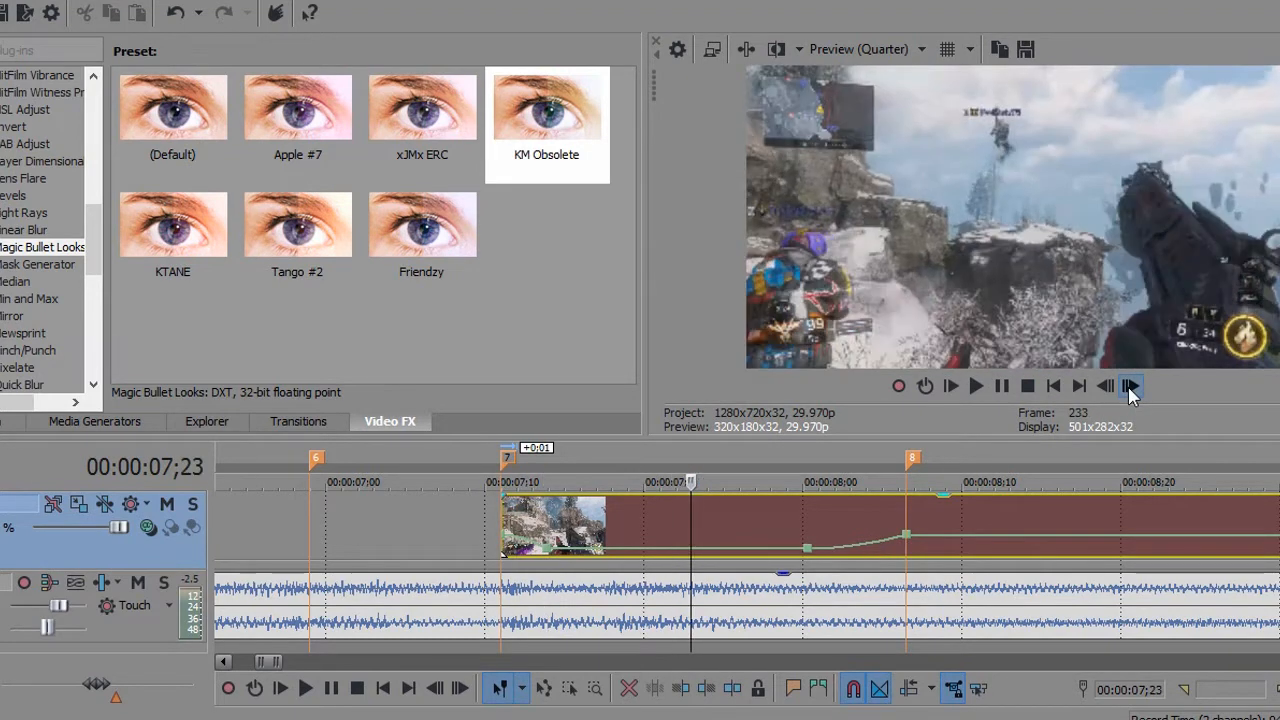
mouse_move(502, 516)
left_mouse_down()
mouse_move(420, 516)
mouse_move(543, 522)
left_mouse_up()
left_click(503, 517)
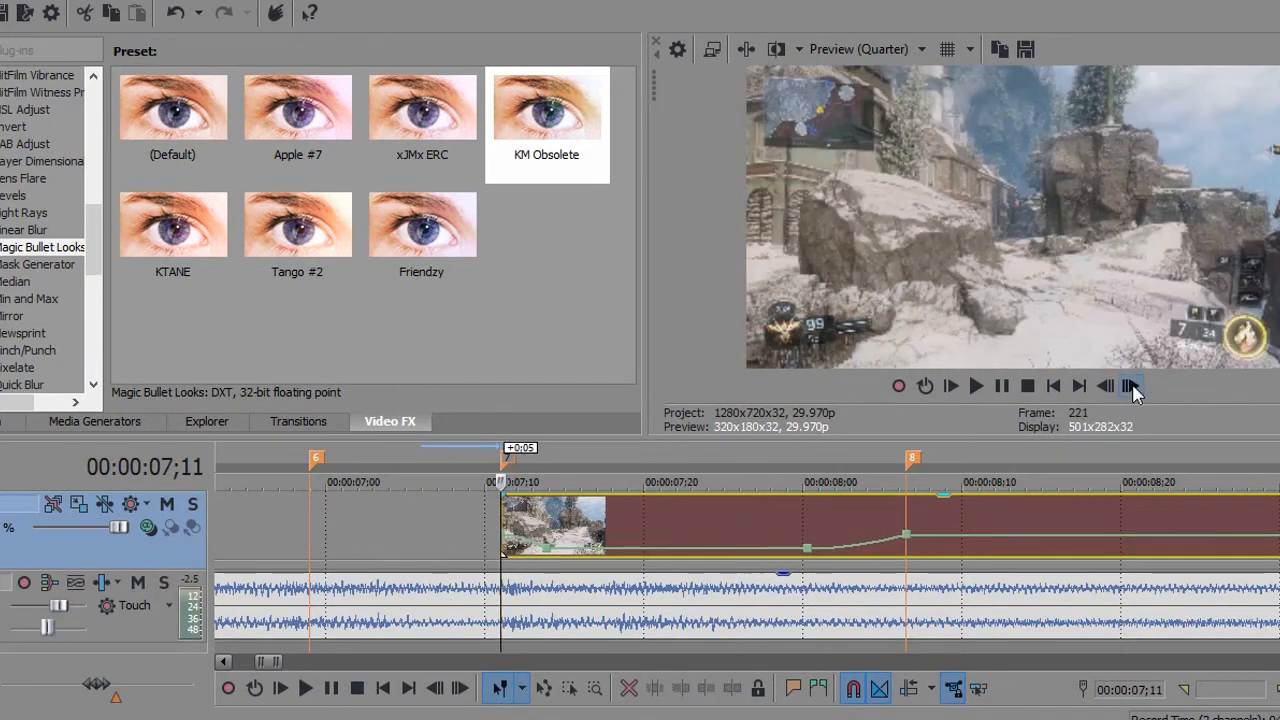
Examine the clip frame by frame between markers 7 and 8 to judge the timing of the slowed section.
left_click(1131, 390)
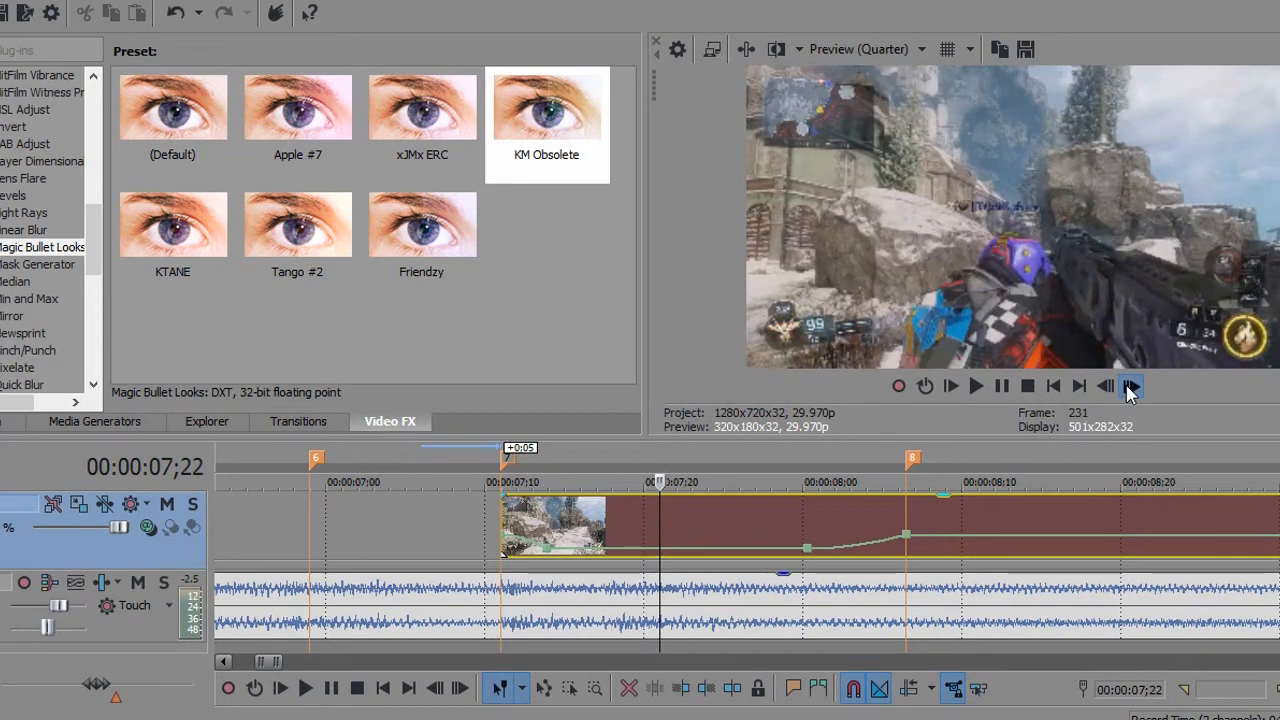
left_click(1129, 388)
left_click(1129, 388)
left_click(1131, 388)
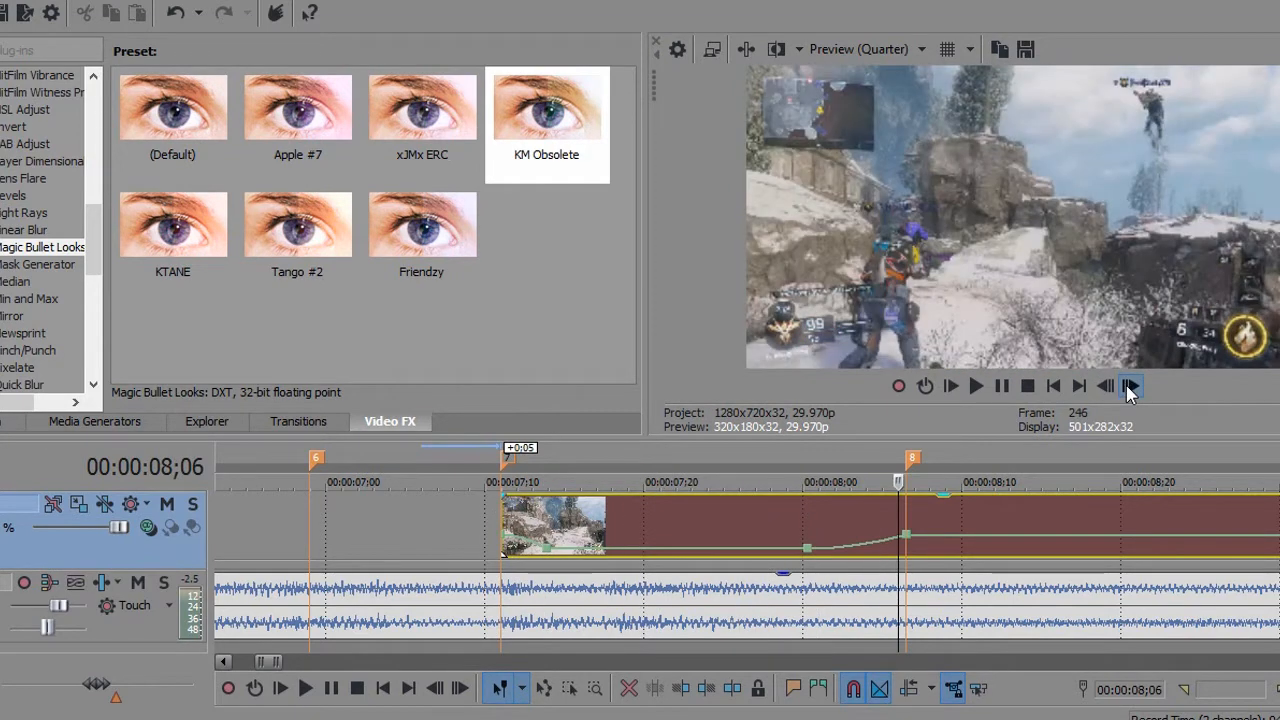
left_click(1131, 388)
left_click(1105, 387)
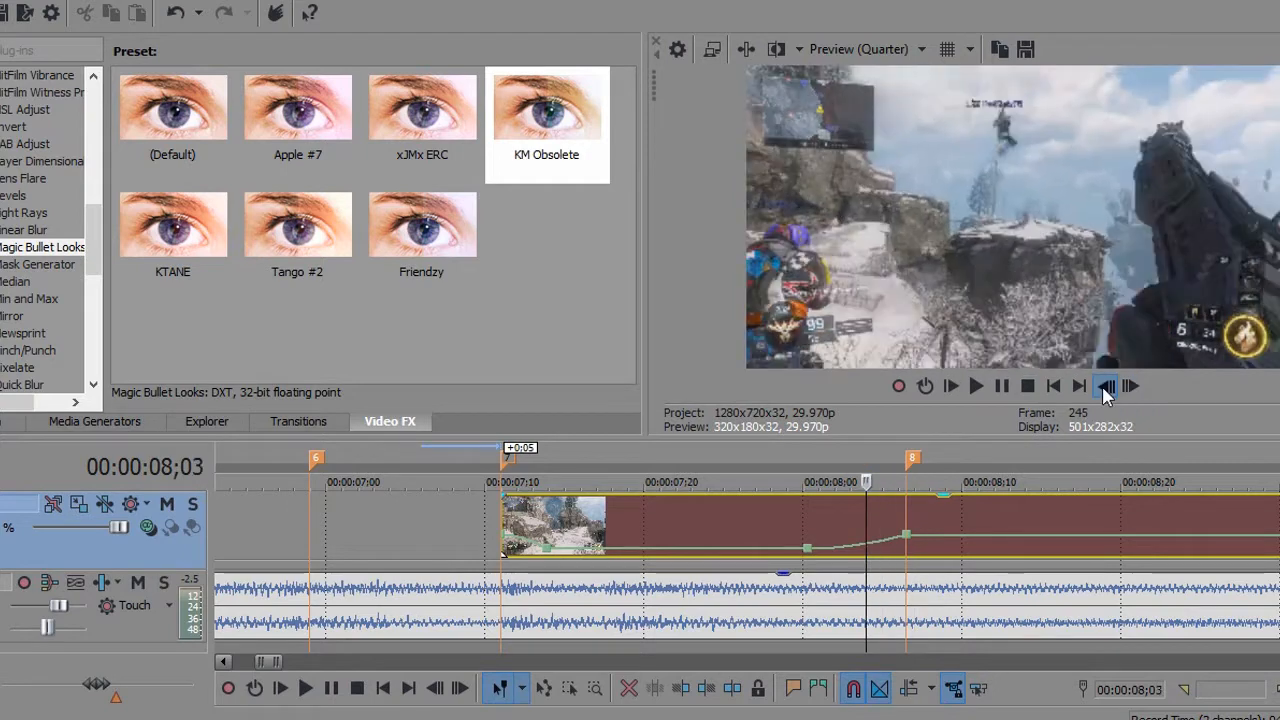
left_click(1105, 387)
left_click(1105, 387)
left_click(1105, 387)
left_click(1105, 387)
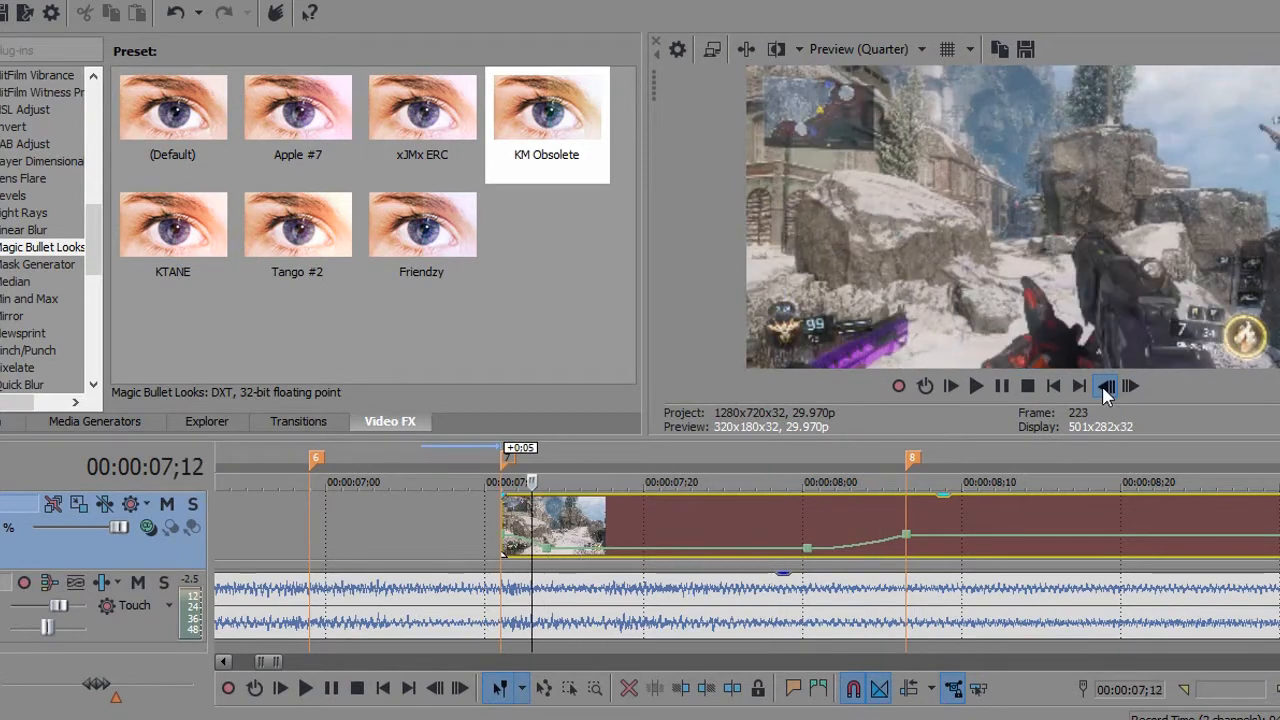
left_click(1107, 387)
left_click(1128, 388)
left_click(1128, 388)
left_click(1128, 388)
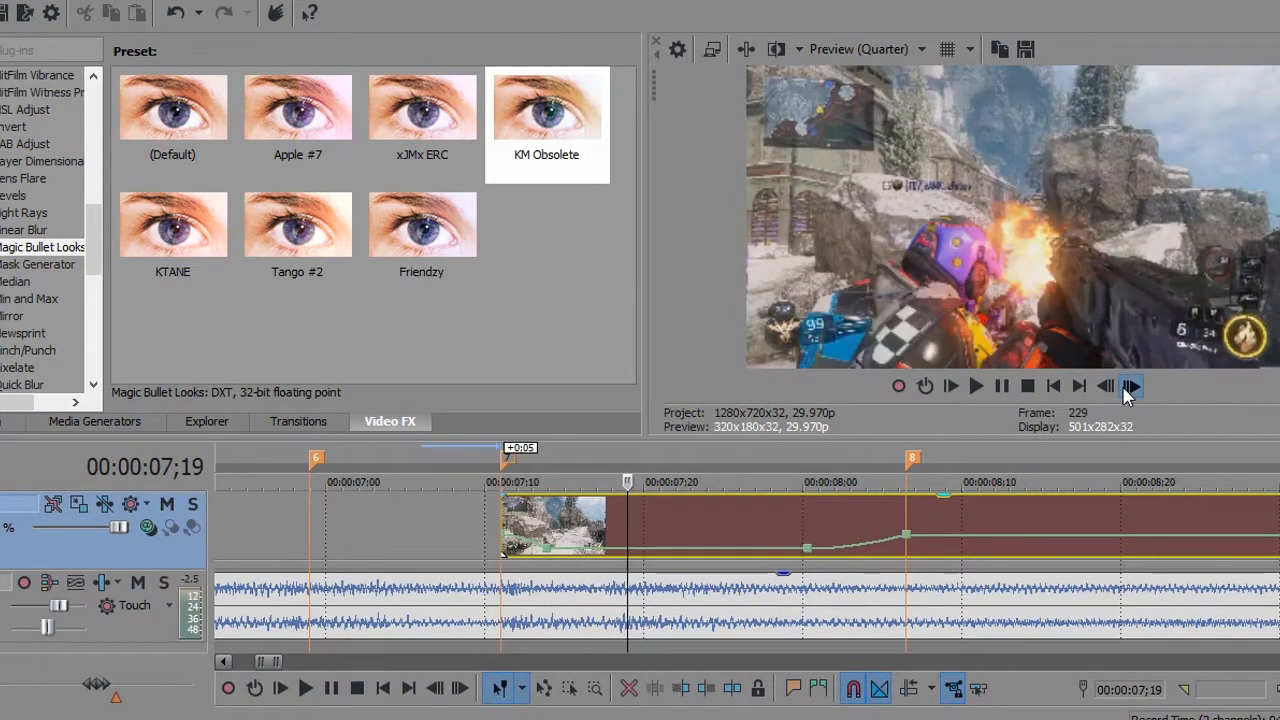
left_click(1128, 388)
left_click(1128, 388)
left_click(1128, 388)
left_click(1128, 388)
left_click(1128, 388)
left_click(1128, 388)
left_click(1128, 388)
left_click(1128, 388)
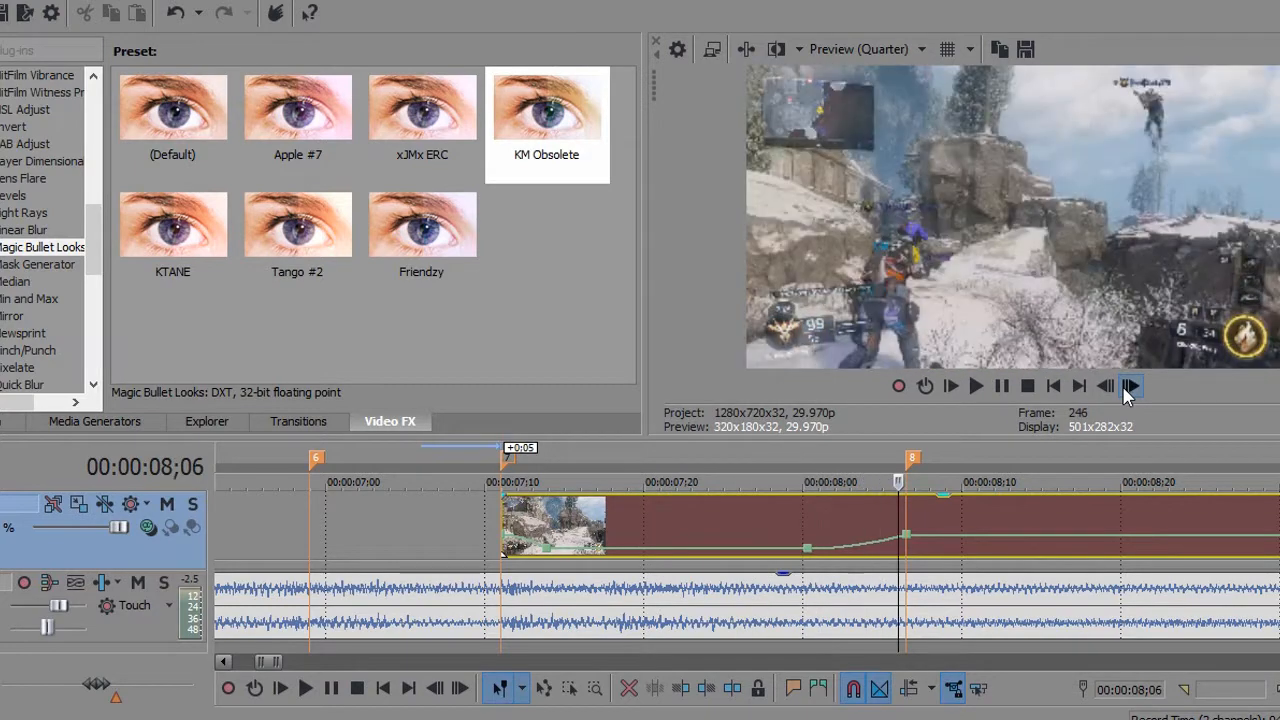
left_click(1130, 386)
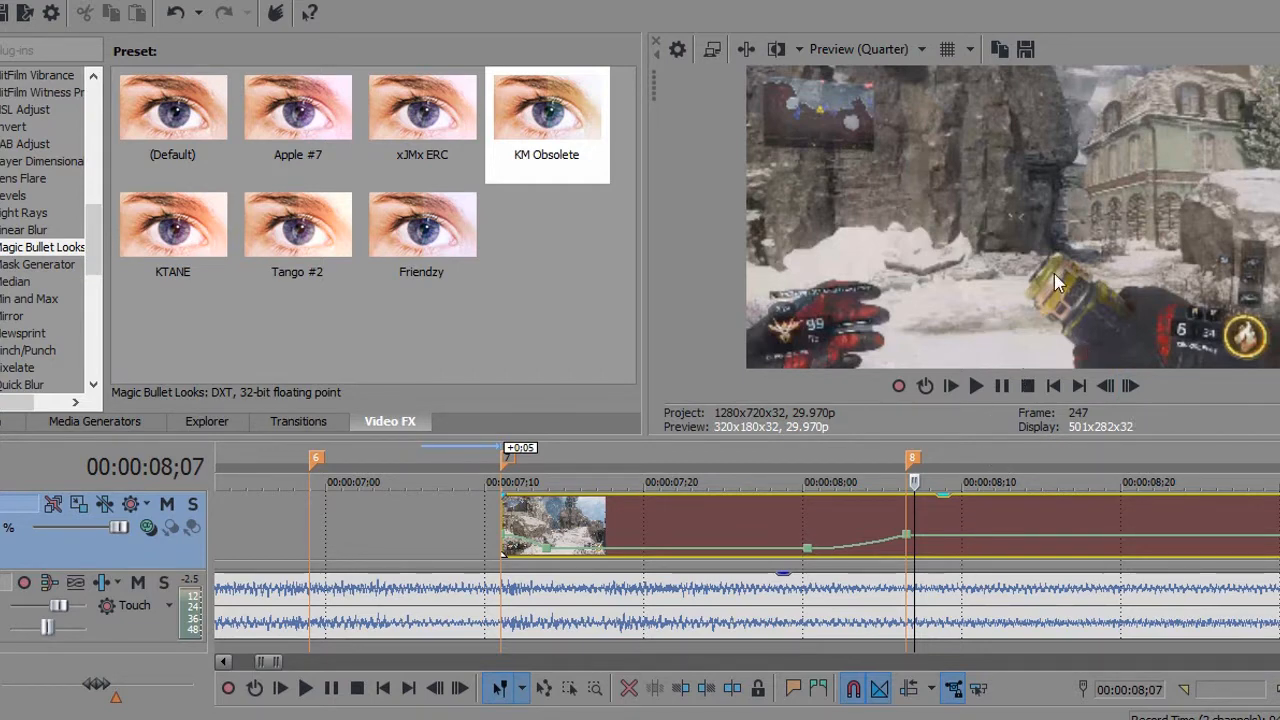
Add a velocity point at 00:00:08;03, set it to 50% forward velocity, and delete the one at 00:00:08;00.
left_click(905, 525)
left_click(1128, 388)
left_click(853, 549)
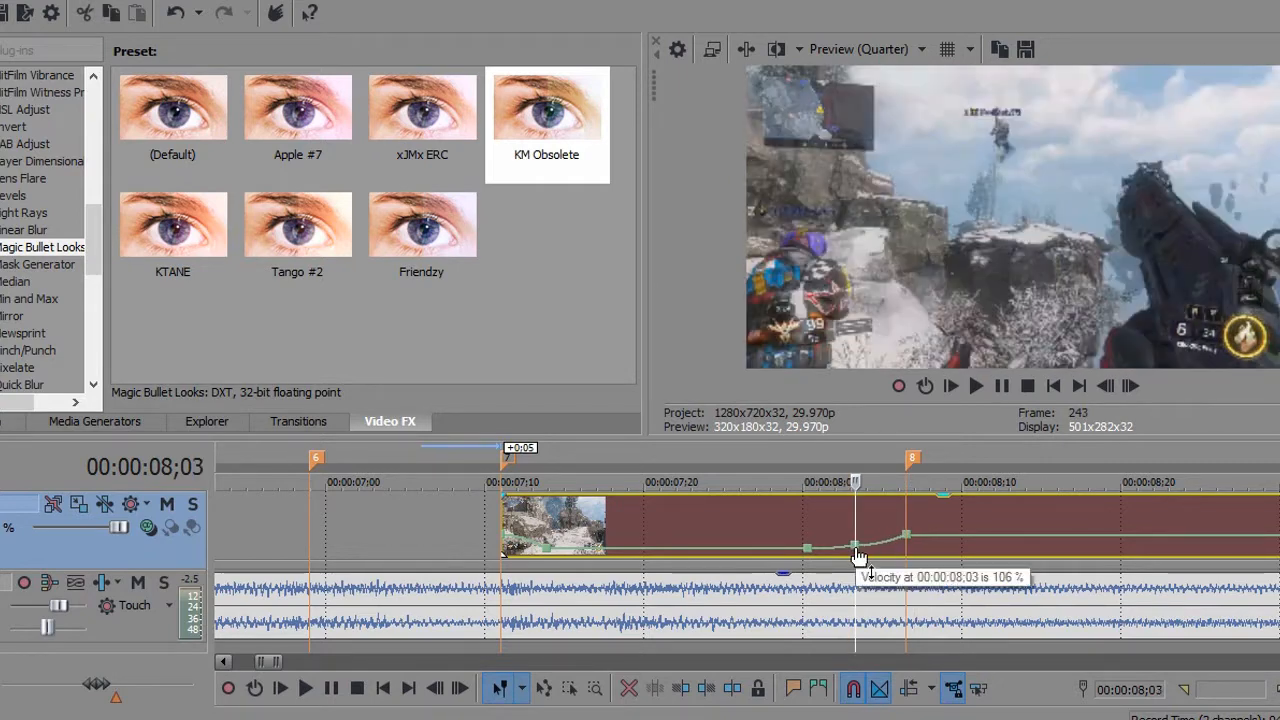
right_click(854, 547)
left_click(936, 180)
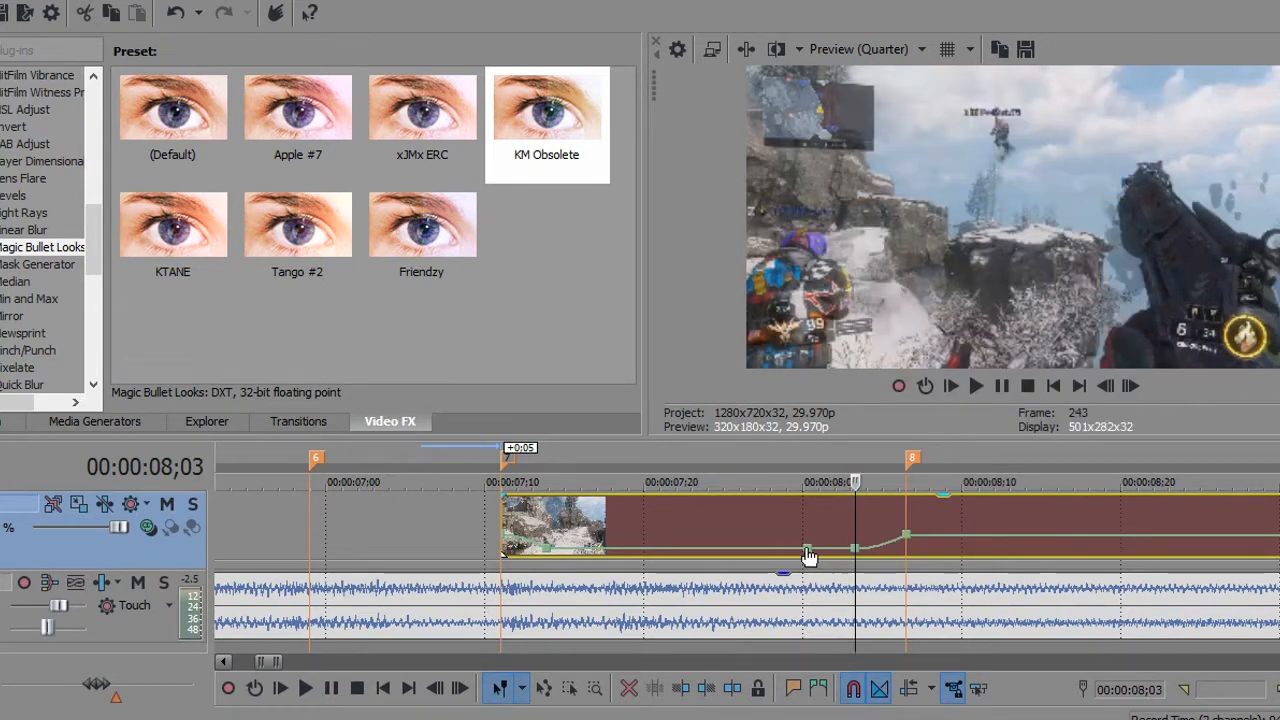
right_click(808, 550)
left_click(848, 296)
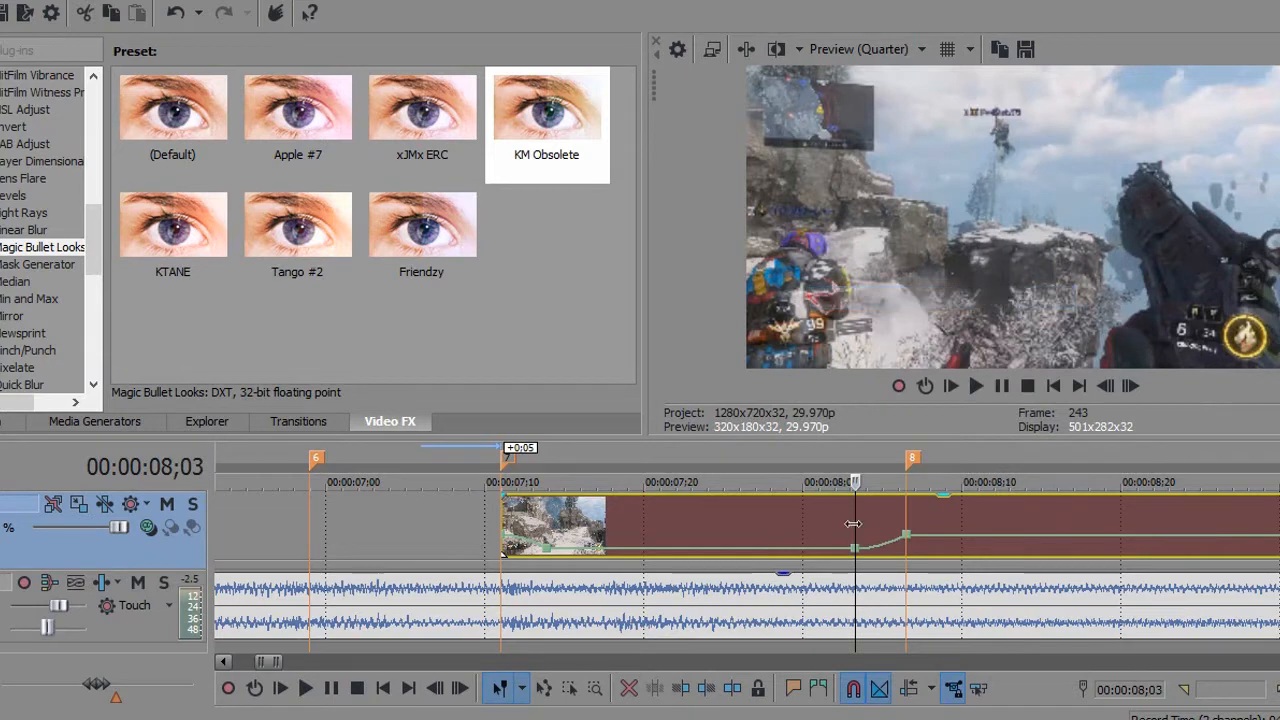
Examine the clip frame by frame around marker 8 to judge where the shot falls after the velocity change.
left_click(1130, 388)
left_click(1130, 388)
left_click(1130, 388)
left_click(1130, 388)
left_click(1130, 388)
left_click(1130, 388)
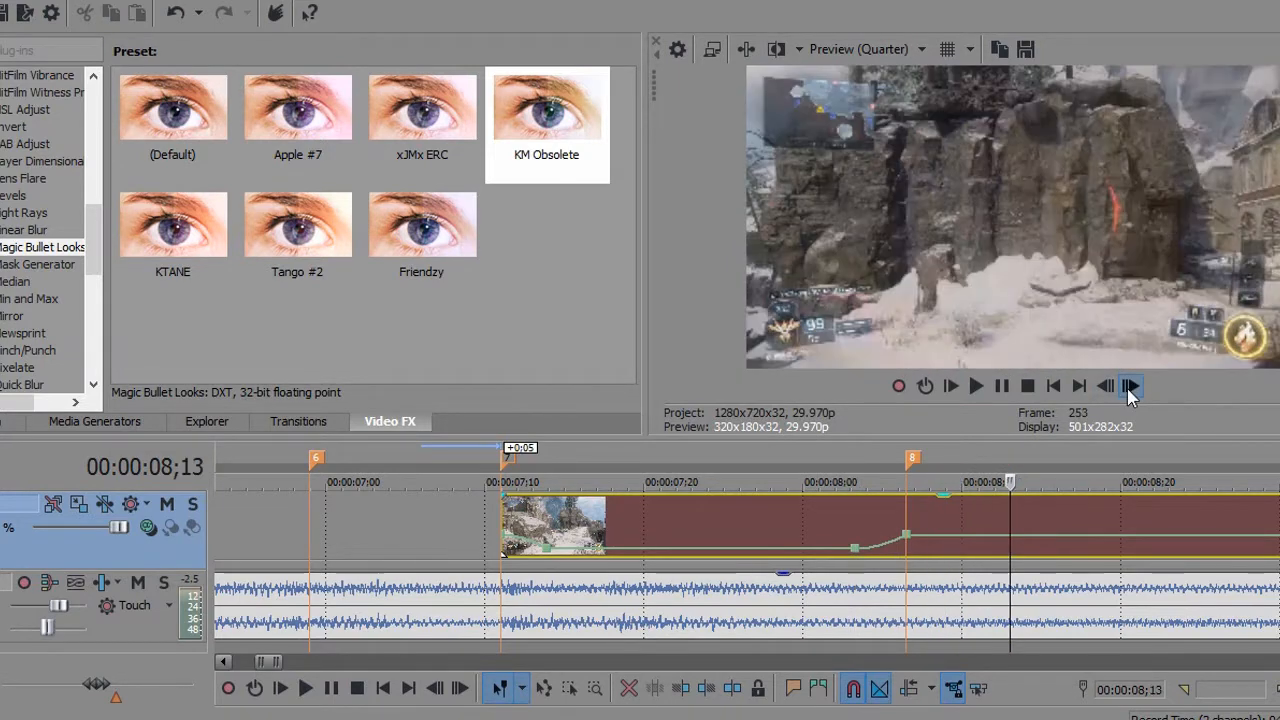
left_click(1130, 388)
left_click(1130, 388)
left_click(1106, 387)
left_click(1106, 387)
left_click(1106, 387)
left_click(1106, 387)
left_click(1106, 387)
left_click(1106, 387)
left_click(1106, 387)
left_click(1106, 387)
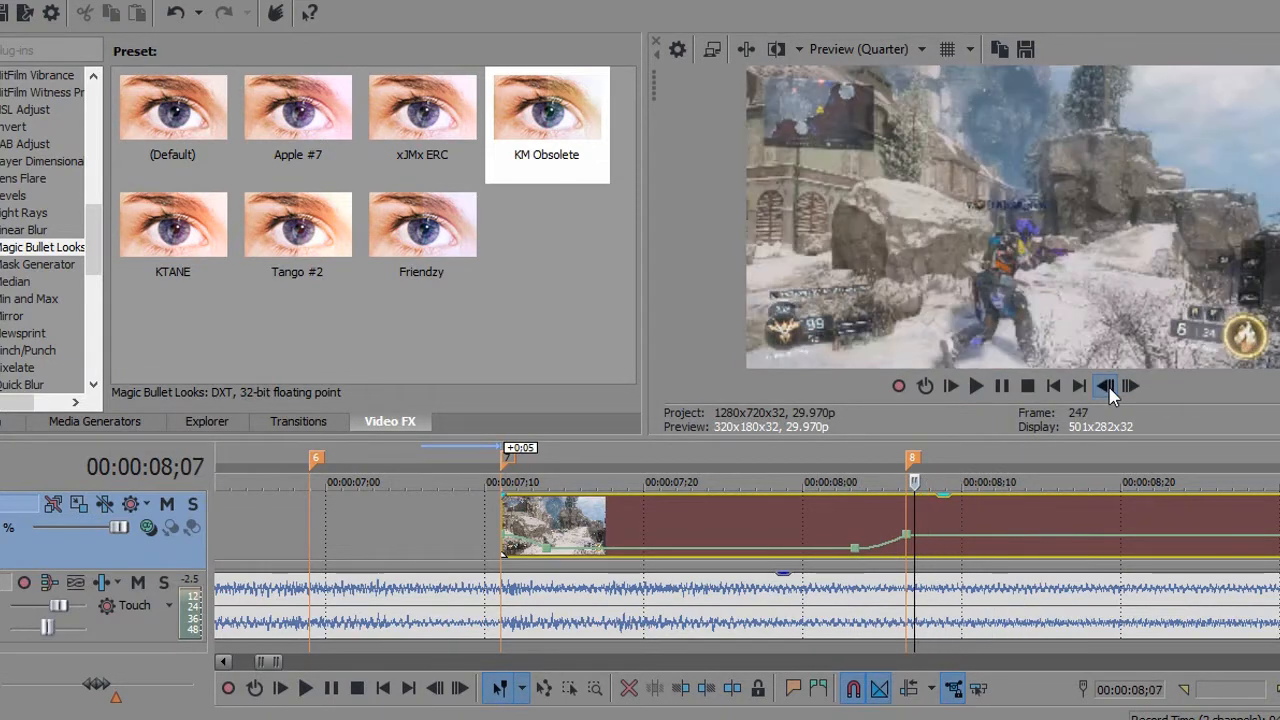
left_click(1106, 387)
left_click(1106, 387)
left_click(1106, 387)
left_click(1130, 388)
left_click(1130, 388)
left_click(1130, 388)
left_click(1130, 388)
left_click(1130, 388)
left_click(1130, 388)
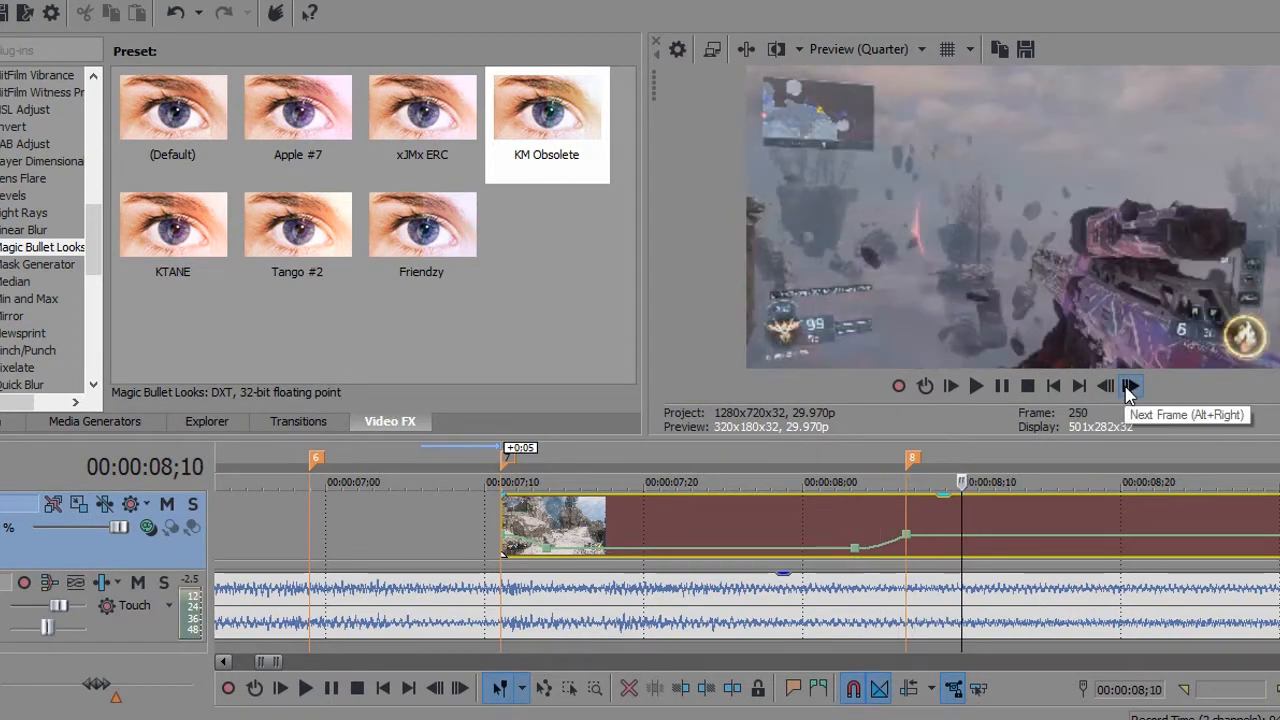
Set the clip's first velocity segment after marker 7 to a fast fade and check the timing frame by frame past marker 8.
right_click(527, 546)
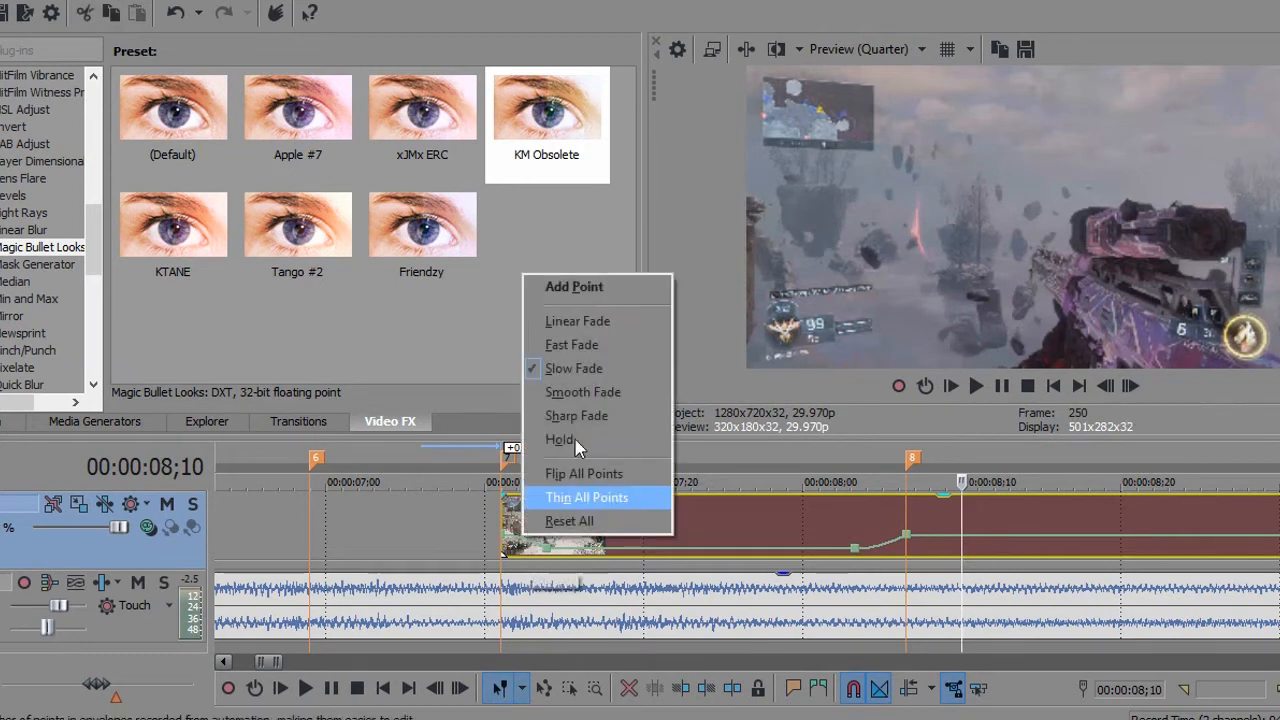
left_click(576, 345)
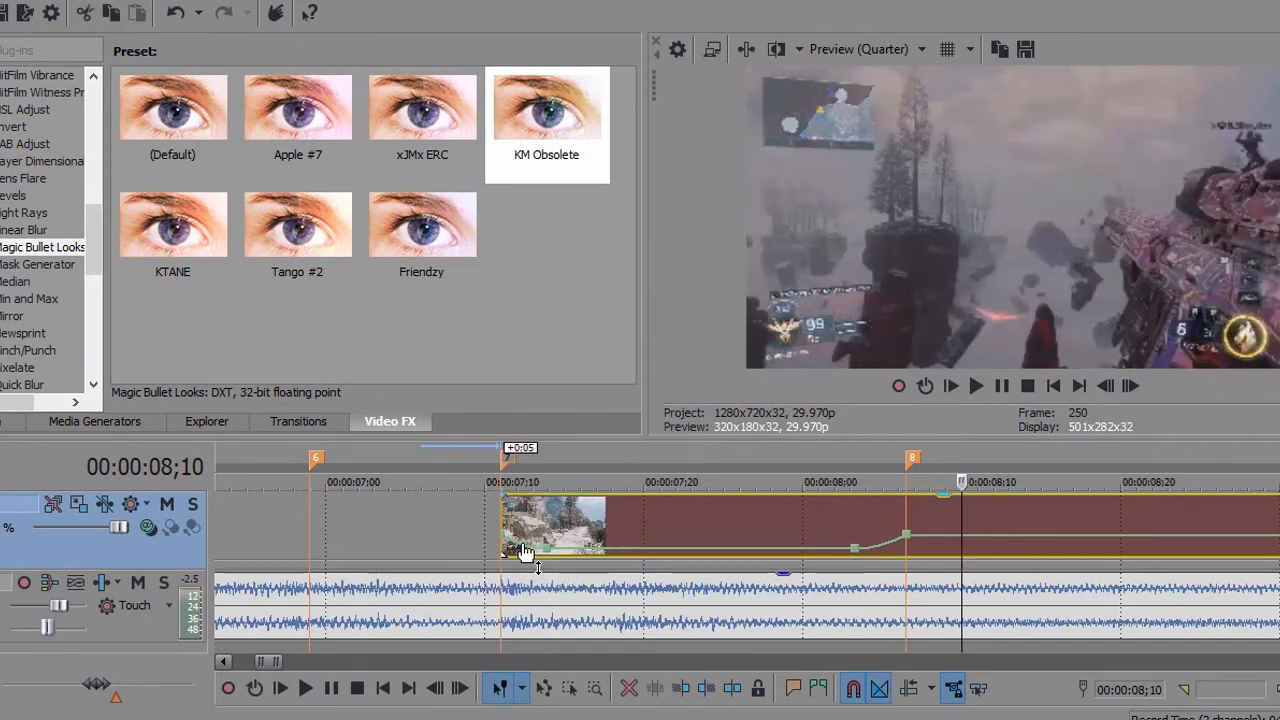
left_click(505, 535)
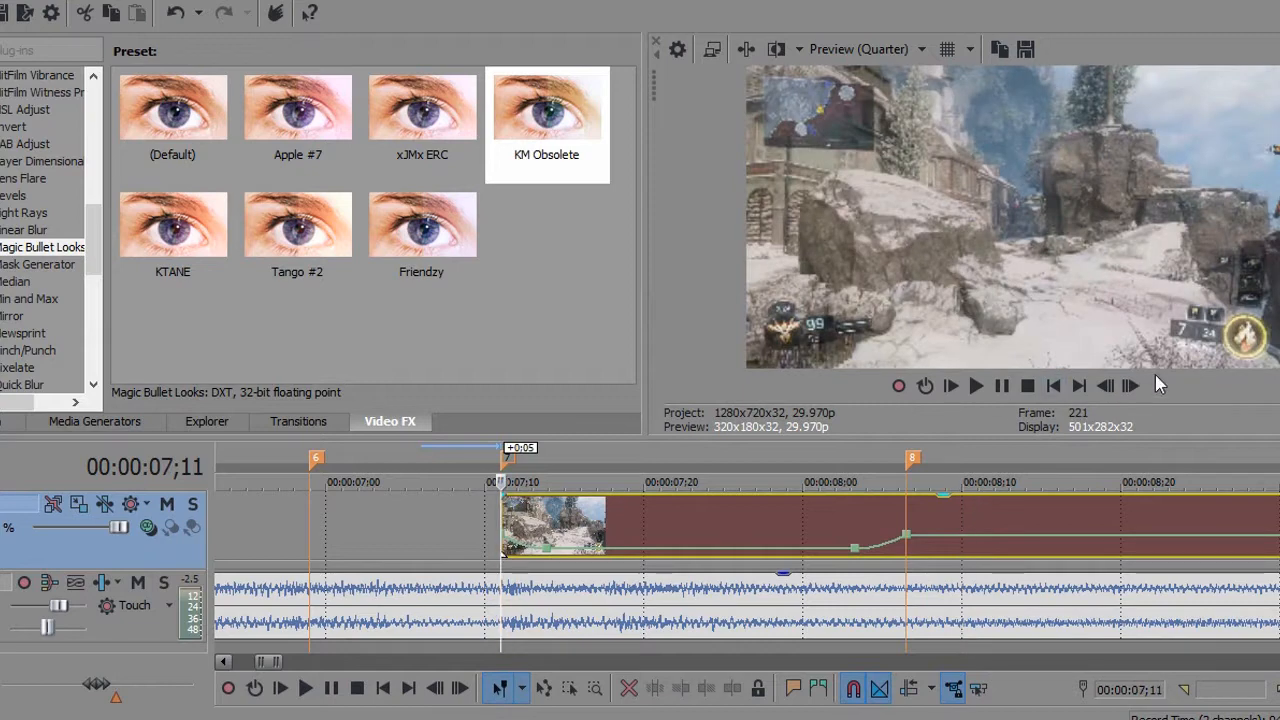
left_click(1131, 385)
left_click(1133, 387)
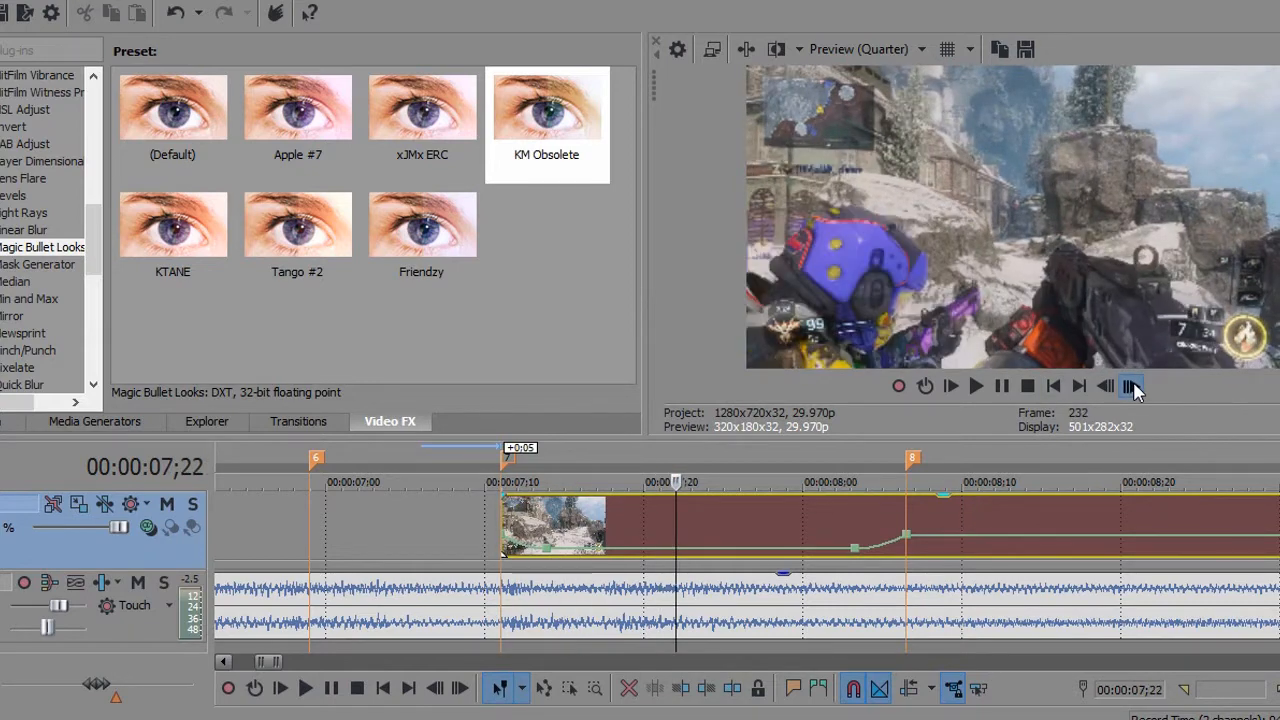
left_click(1131, 386)
left_click(1131, 386)
left_click(1131, 386)
left_click(1131, 386)
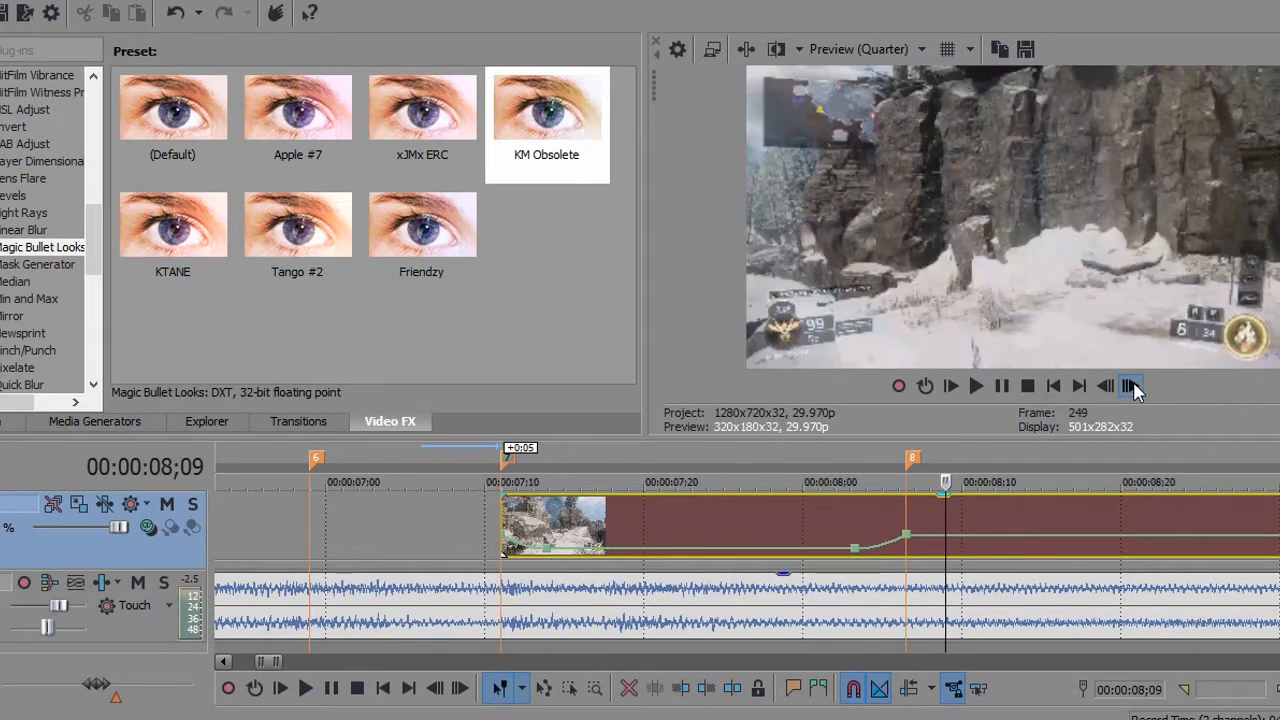
left_click(1131, 386)
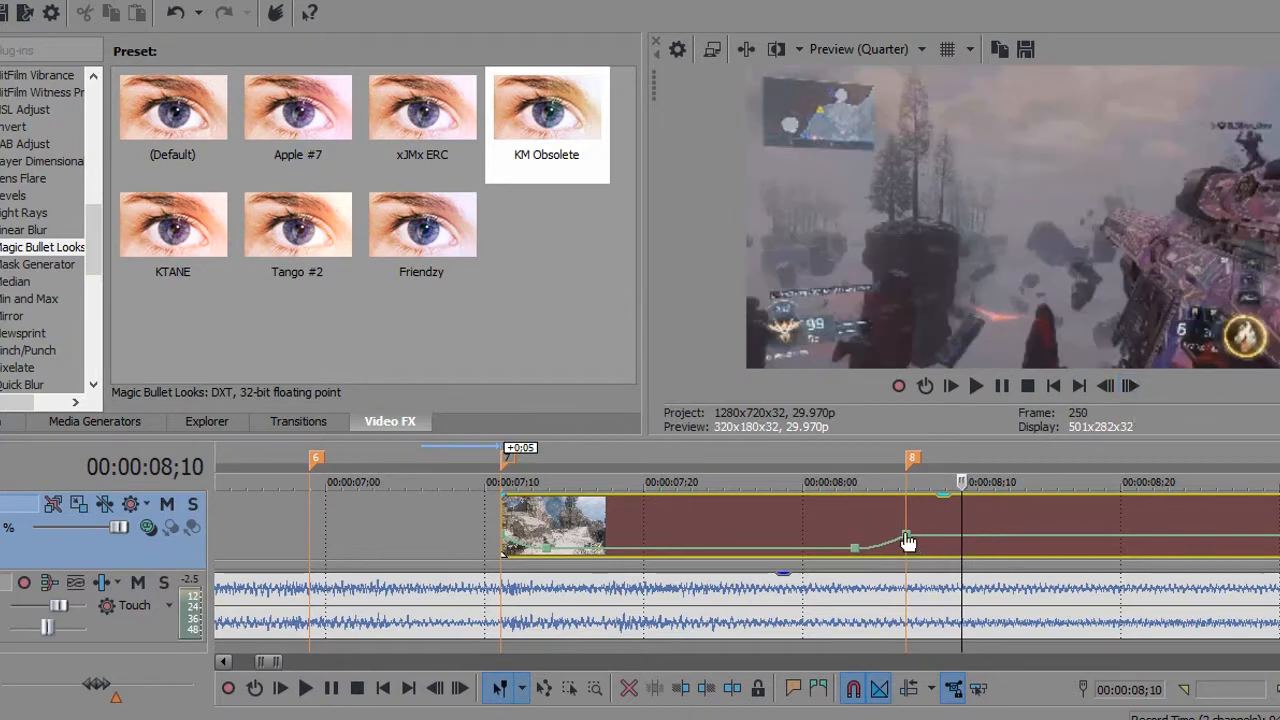
Set marker 8's velocity point to 200% forward velocity, ramping with a fast fade to a new 50% point at 00:00:08;10.
right_click(907, 541)
left_click(983, 118)
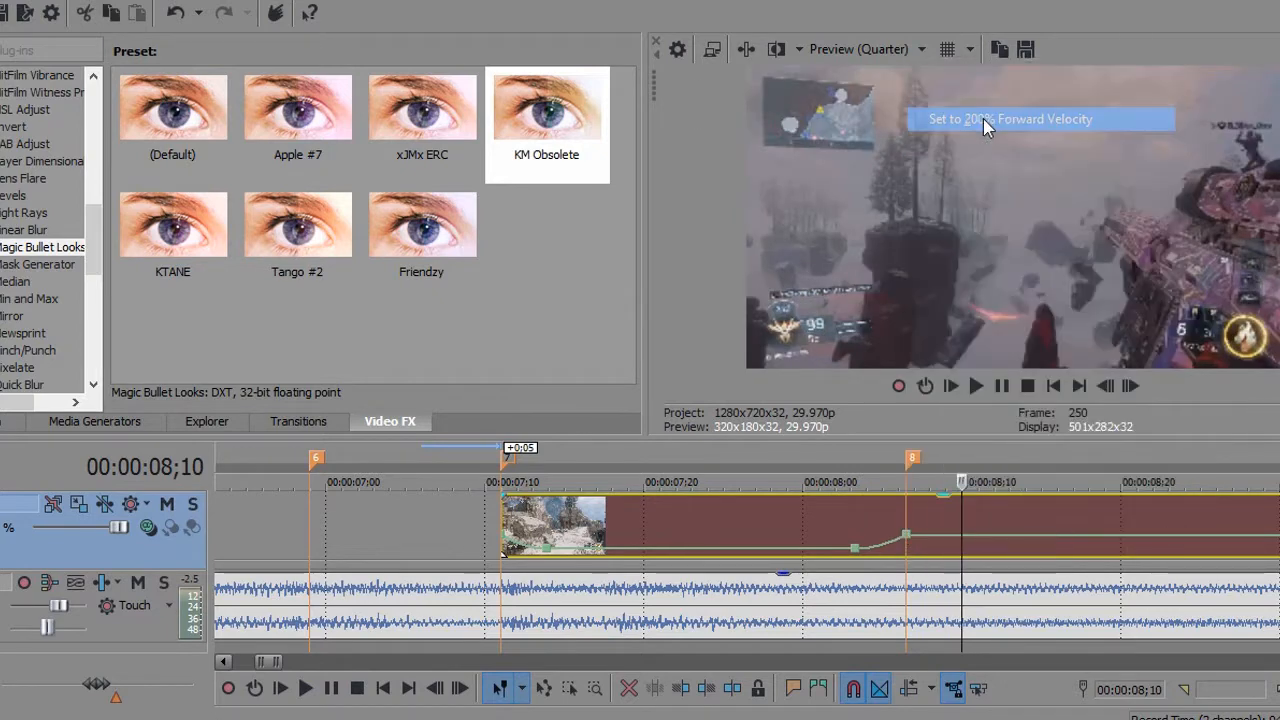
double_click(963, 549)
right_click(963, 549)
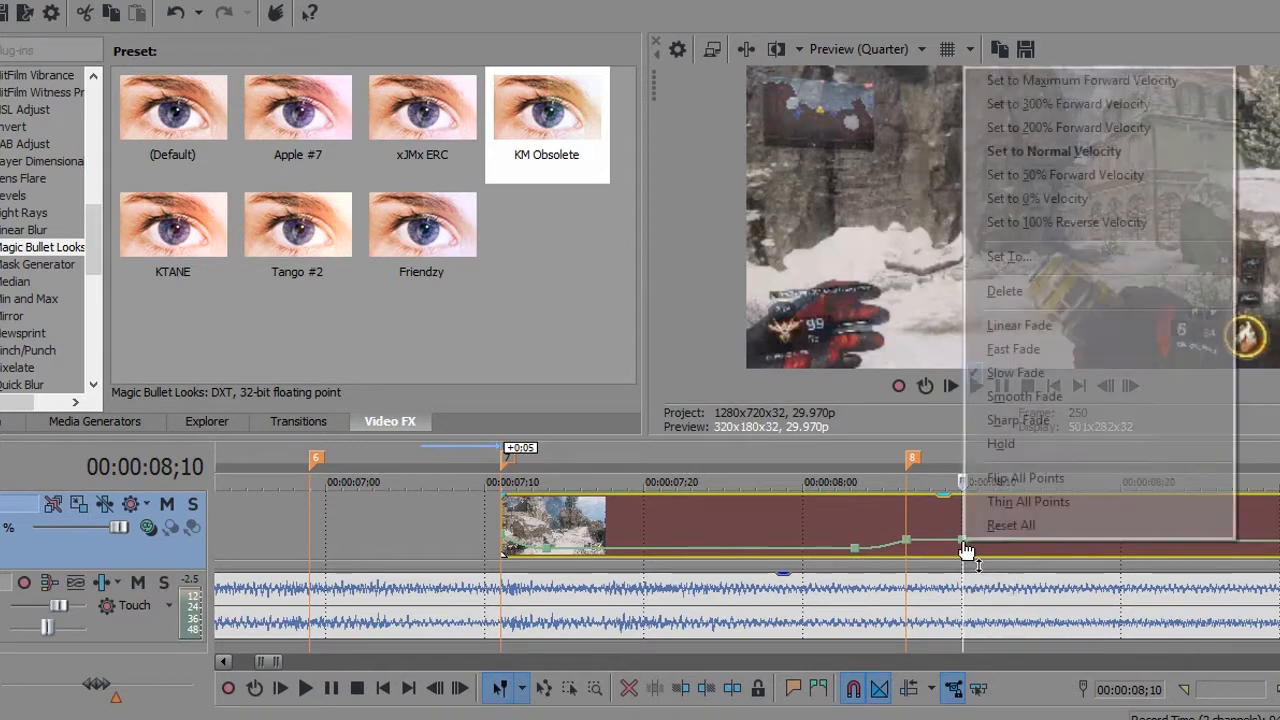
left_click(1057, 176)
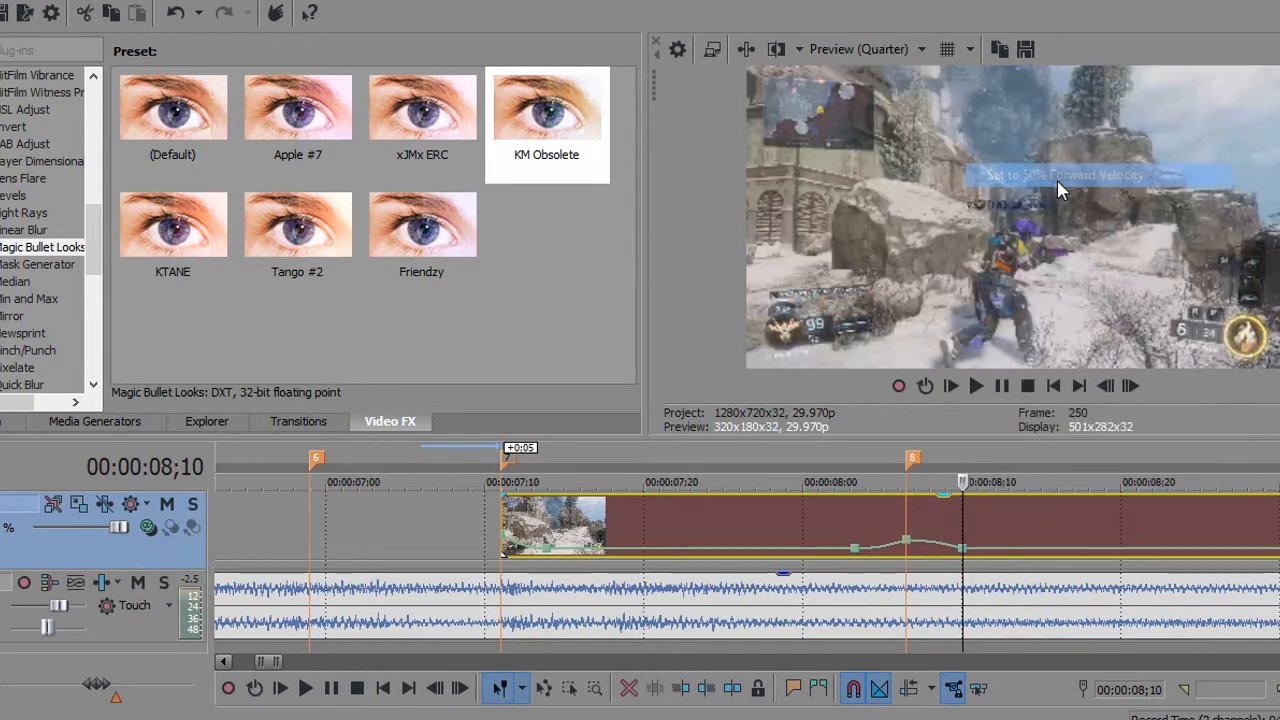
right_click(932, 551)
left_click(982, 350)
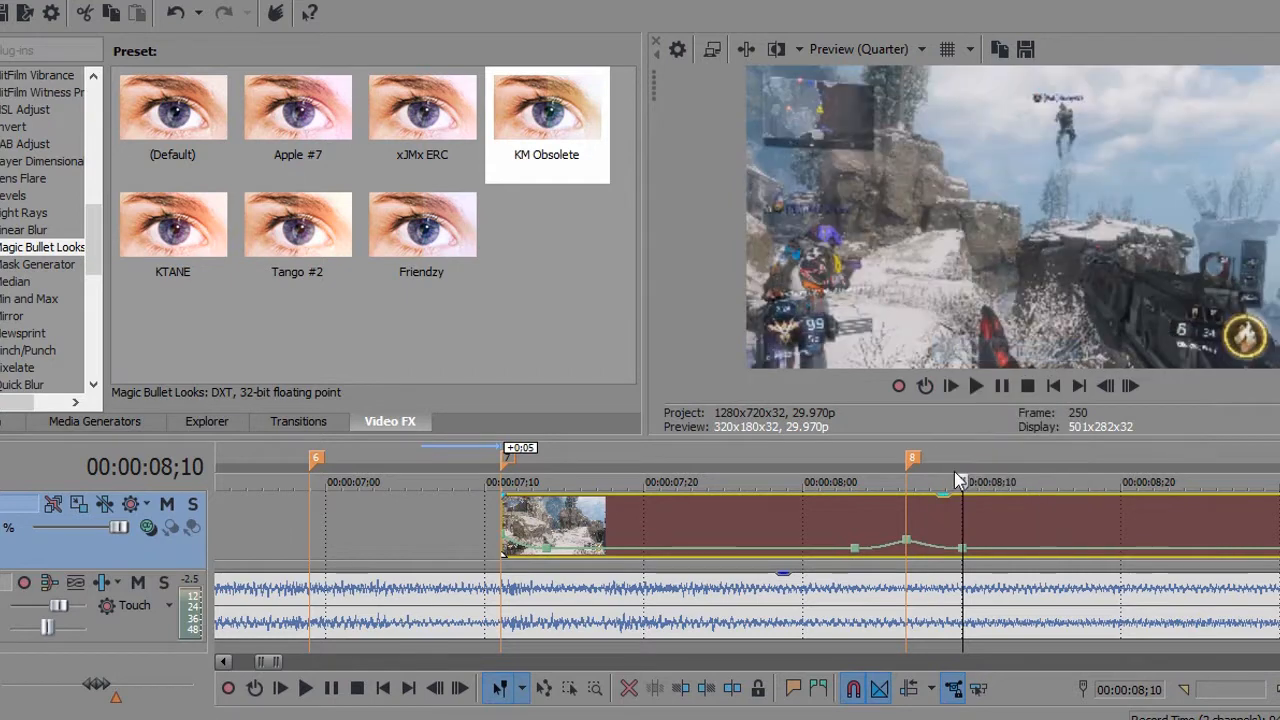
Examine the footage frame by frame from marker 8 to 00:00:08;27 to judge the new slowdown's timing.
left_click(905, 516)
left_click(1130, 386)
left_click(1130, 386)
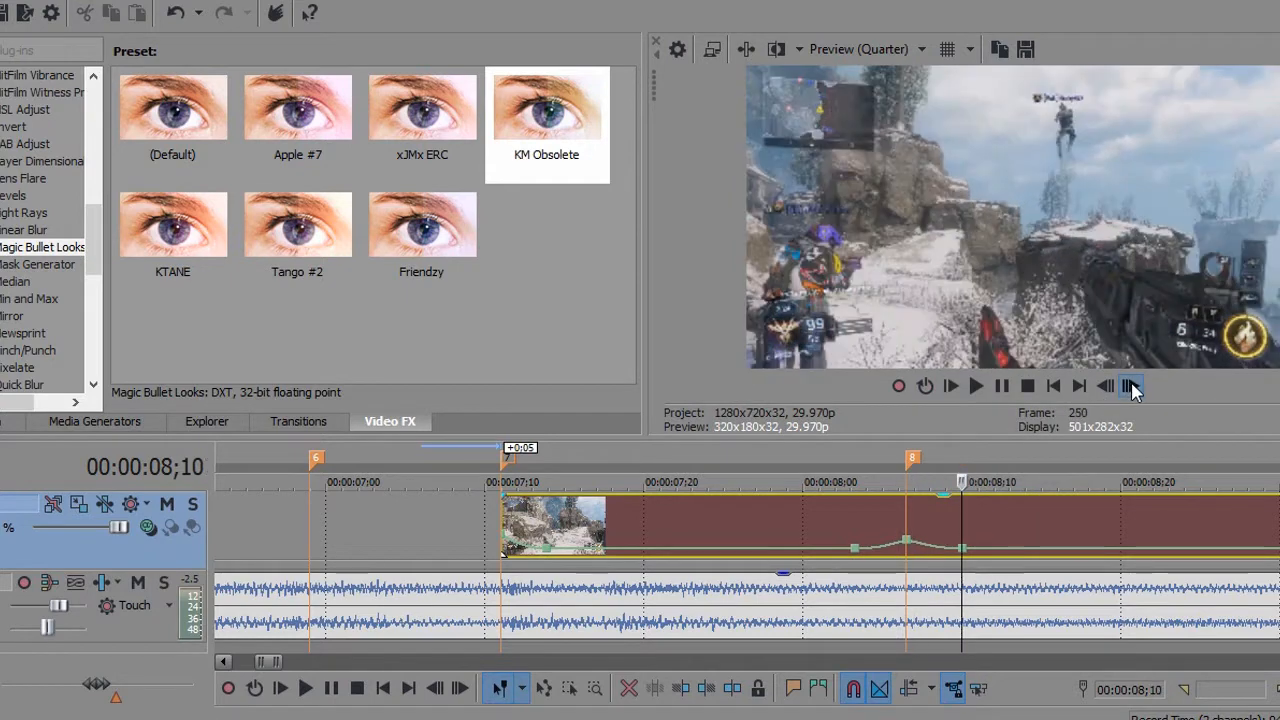
left_click(1130, 386)
left_click(1130, 386)
left_click(1130, 386)
left_click(1130, 386)
left_click(1130, 386)
left_click(1130, 386)
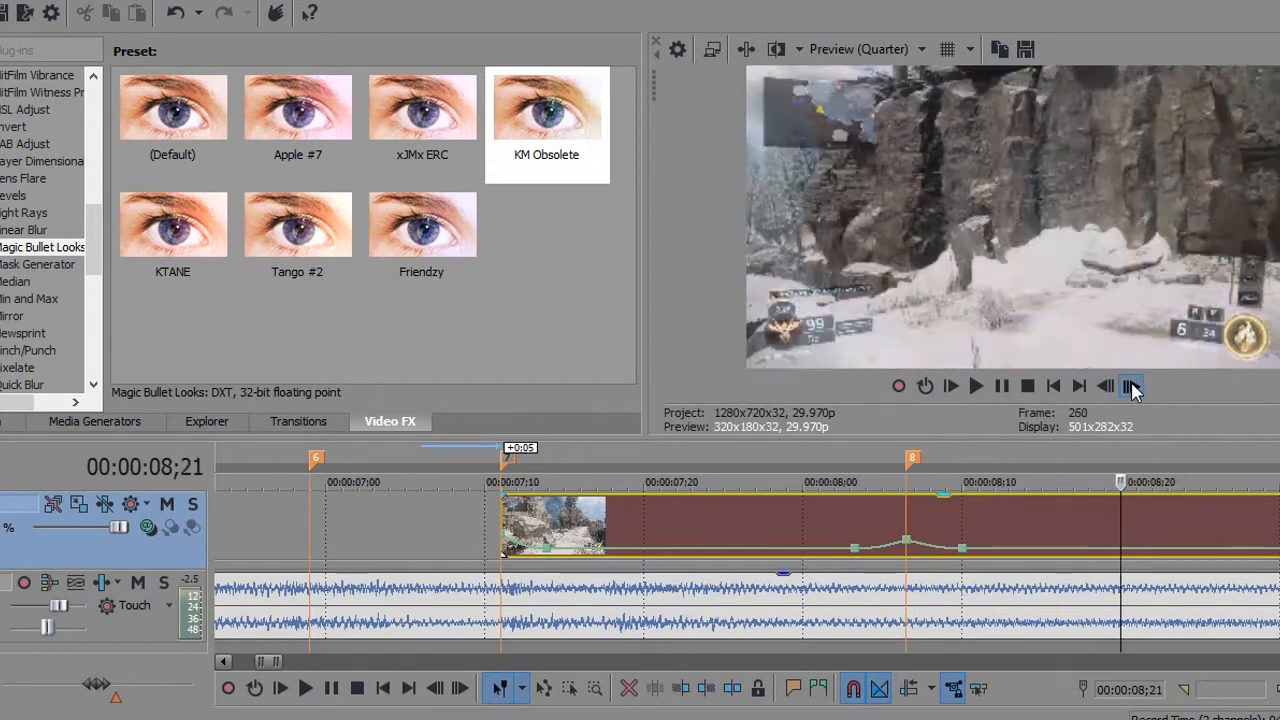
left_click(1130, 386)
left_click(1130, 386)
left_click(1130, 386)
left_click(1130, 386)
left_click(1130, 386)
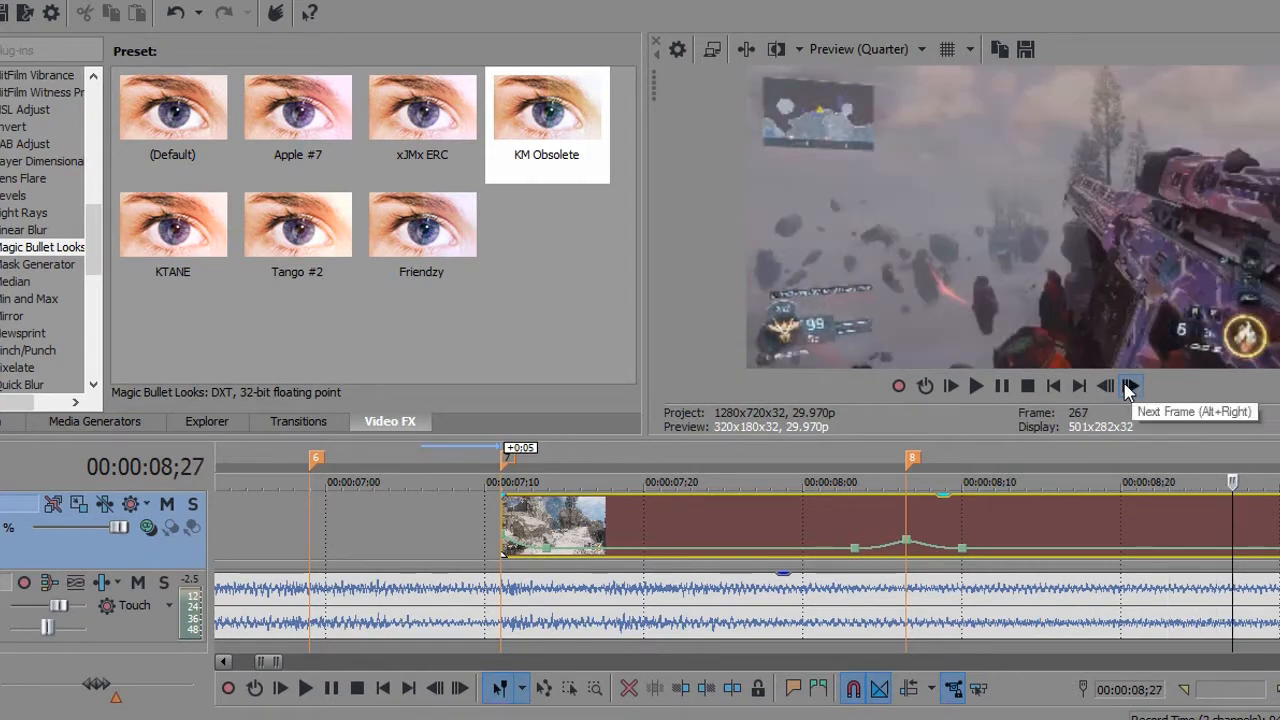
left_click(1113, 386)
left_click(1113, 386)
left_click(1113, 386)
left_click(1113, 386)
left_click(1113, 386)
left_click(1110, 386)
left_click(1110, 386)
left_click(1110, 386)
left_click(1110, 386)
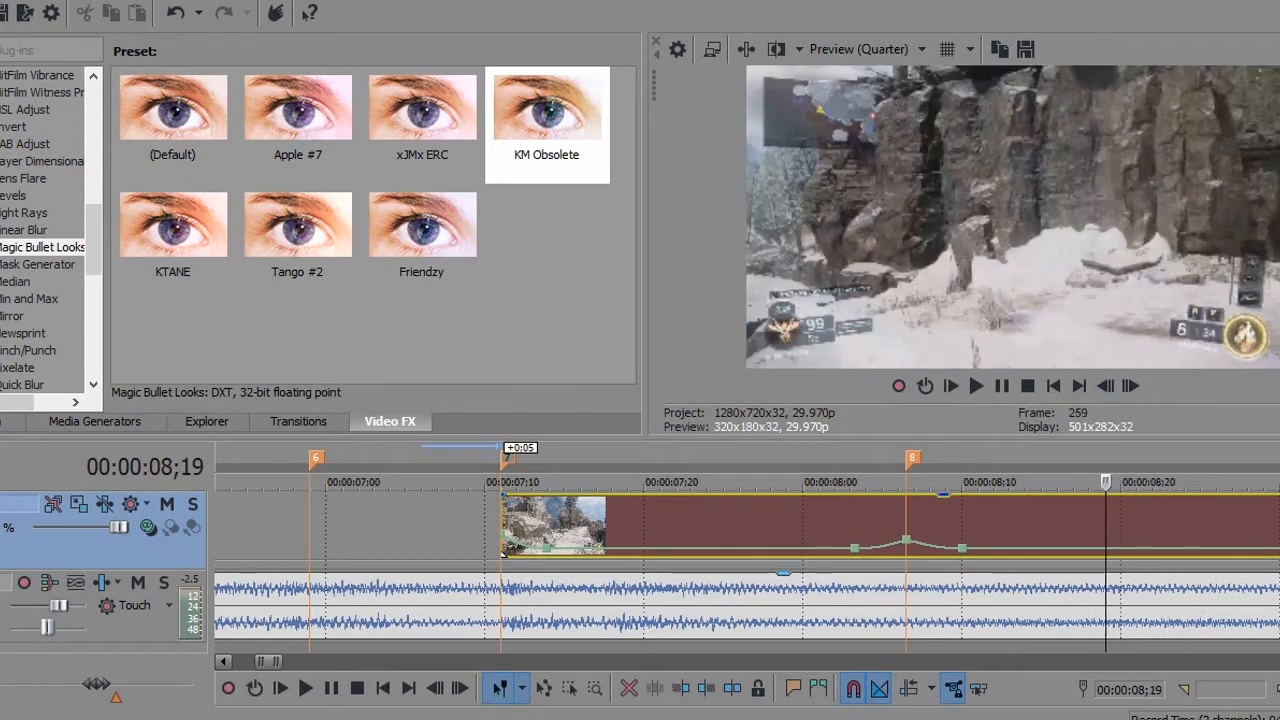
Compare the frames between 00:00:08;11 and about 00:00:08;19 to find where the slowdown should begin before marker 9.
scroll(748, 547, "right", 2)
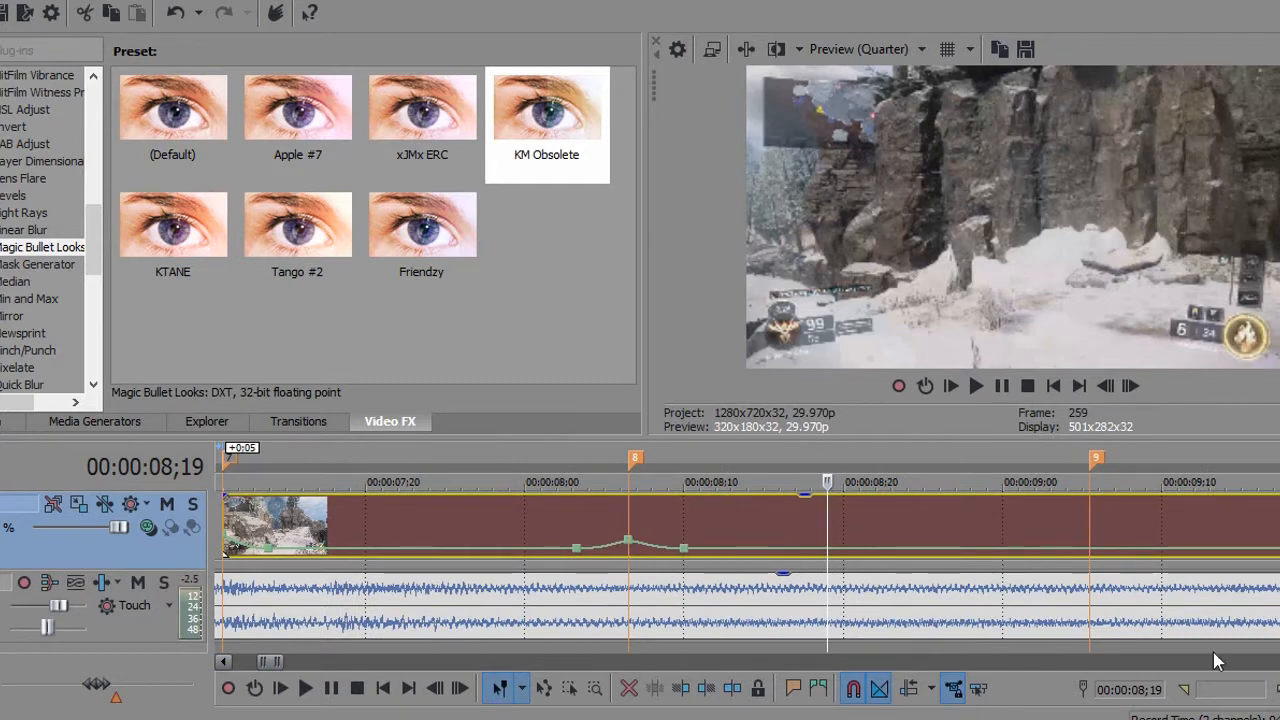
left_click(1105, 386)
left_click(1105, 386)
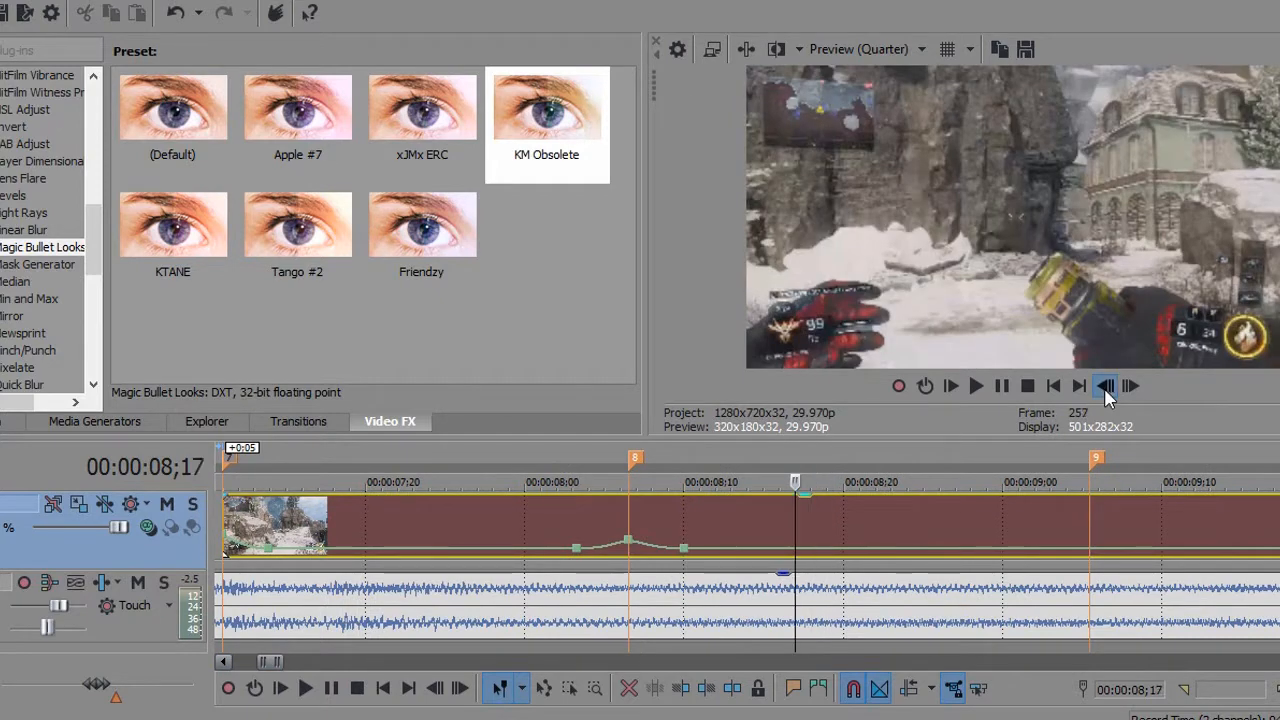
left_click(1105, 386)
left_click(1105, 386)
left_click(1110, 386)
left_click(1110, 386)
left_click(1110, 386)
left_click(1110, 386)
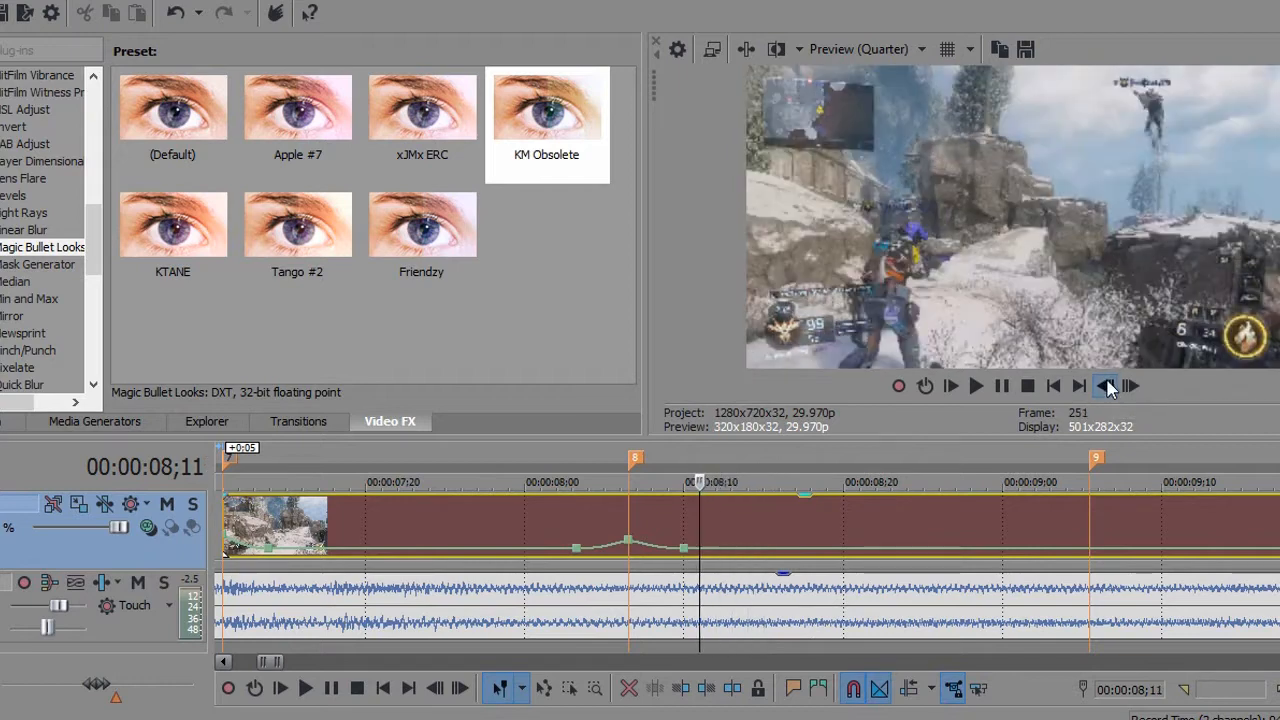
left_click(1130, 386)
left_click(1130, 386)
left_click(1130, 386)
left_click(1130, 386)
left_click(1131, 386)
left_click(1131, 386)
left_click(1131, 386)
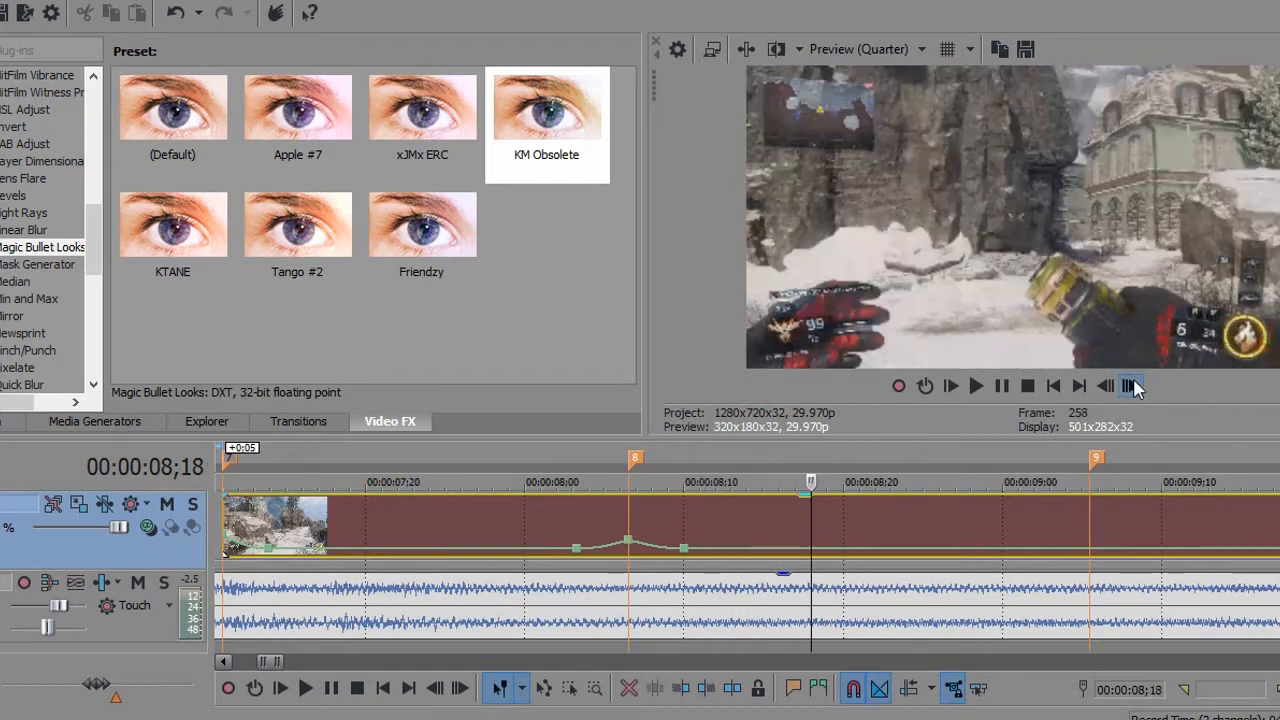
left_click(1131, 386)
left_click(1131, 386)
left_click(1113, 386)
left_click(1113, 386)
left_click(1113, 386)
left_click(1113, 386)
left_click(1113, 386)
left_click(1113, 386)
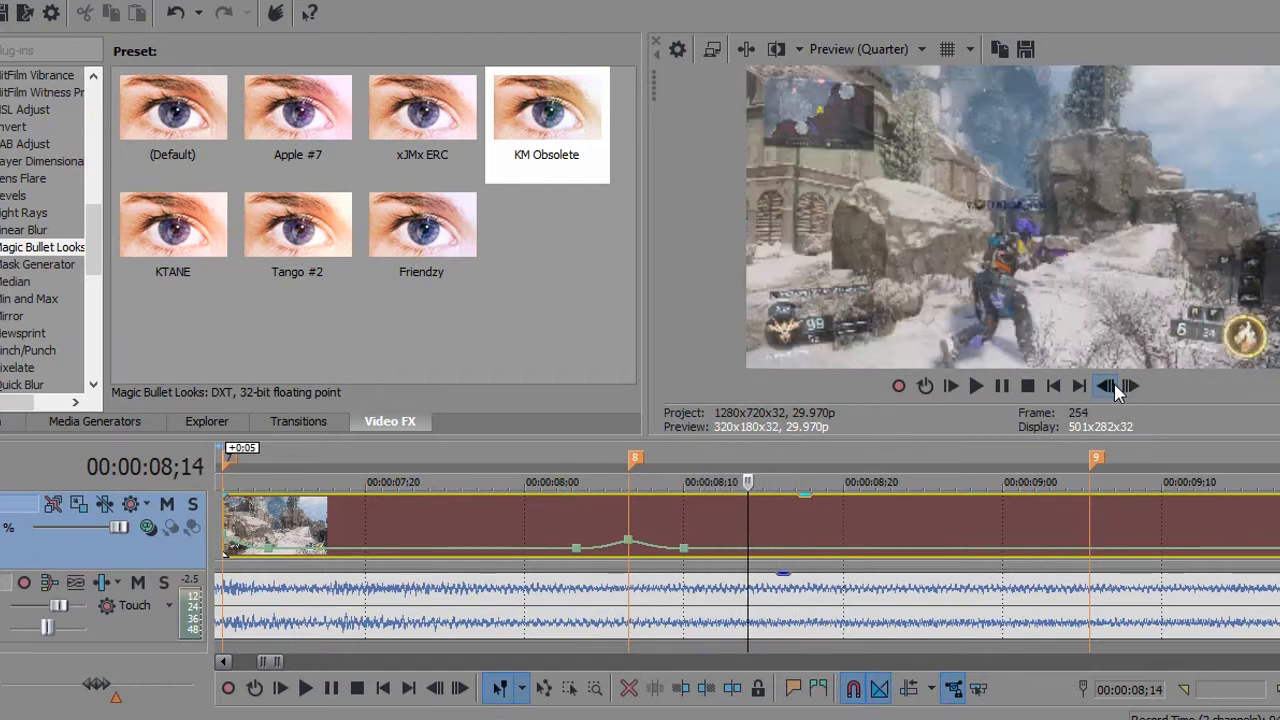
left_click(1113, 386)
left_click(1113, 386)
left_click(1113, 386)
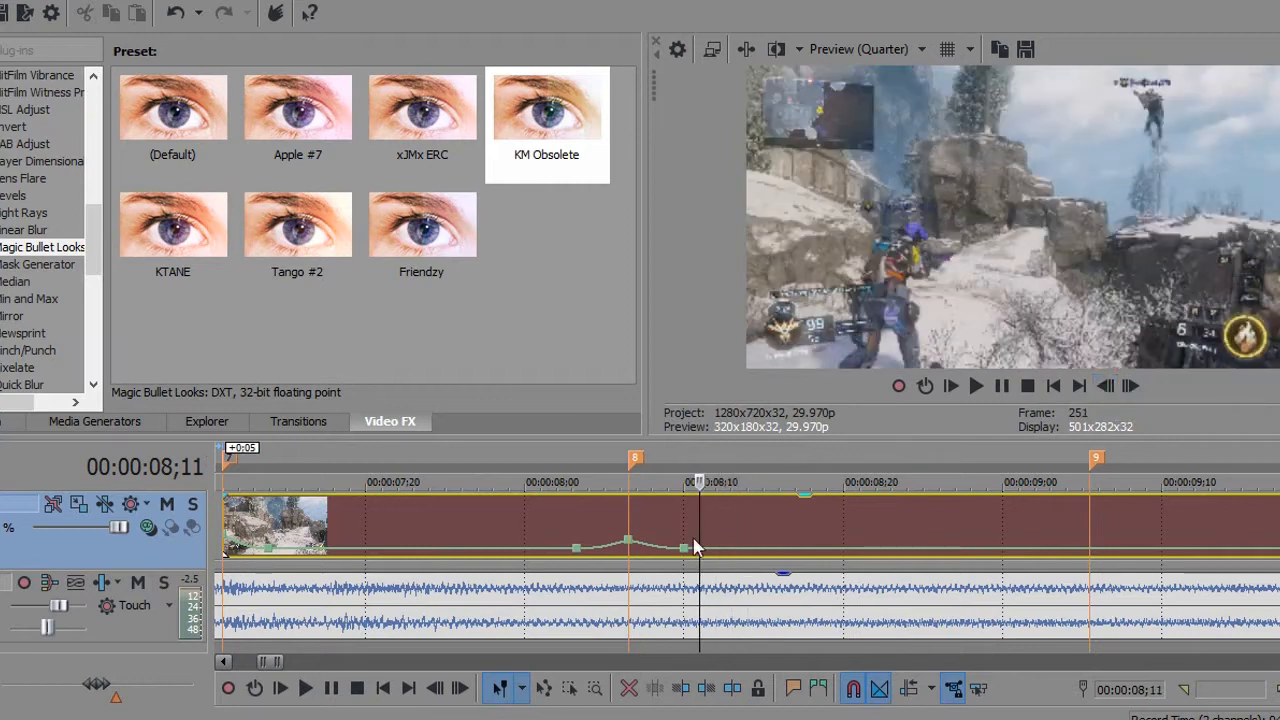
Add a velocity point at 00:00:08;13 and delete the one at 00:00:08;10.
double_click(747, 549)
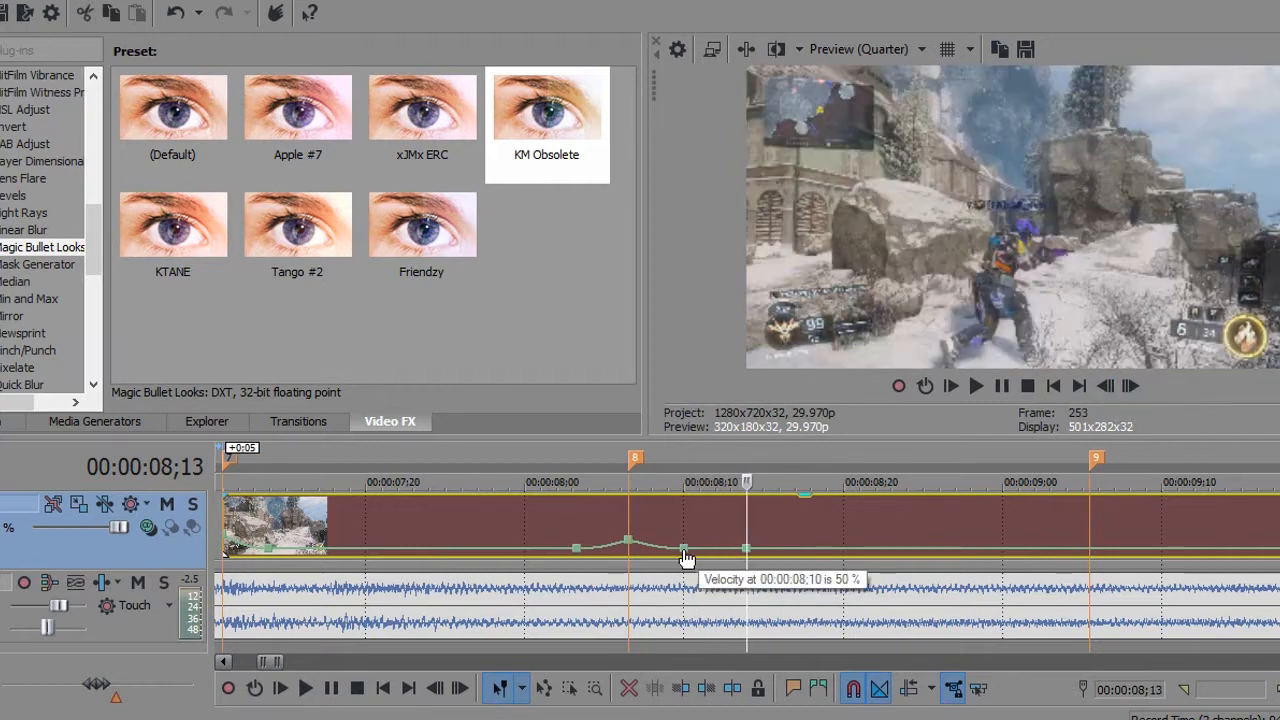
right_click(684, 551)
left_click(722, 301)
Examine the clip frame by frame from 00:00:08;10 toward marker 9 to check the lengthened slowdown ramp.
left_click(682, 526)
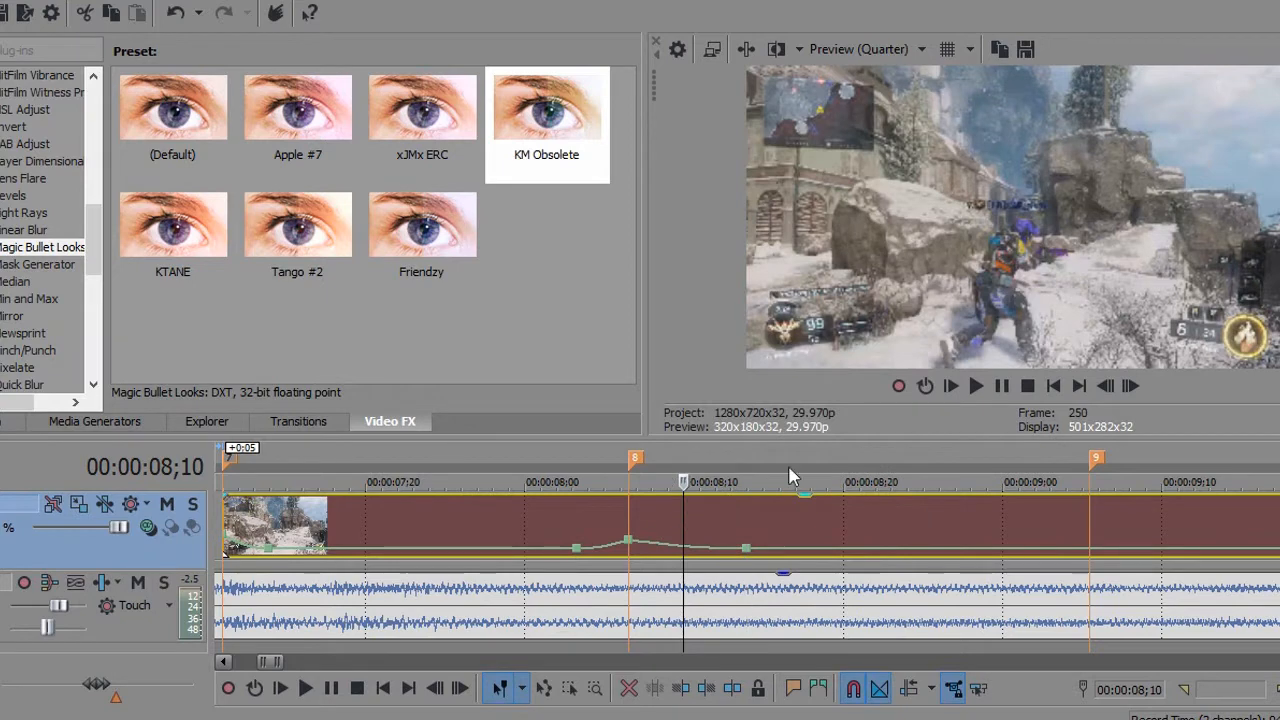
double_click(1130, 389)
double_click(1130, 389)
double_click(1130, 389)
triple_click(1130, 389)
double_click(1130, 389)
double_click(1130, 389)
left_click(1131, 389)
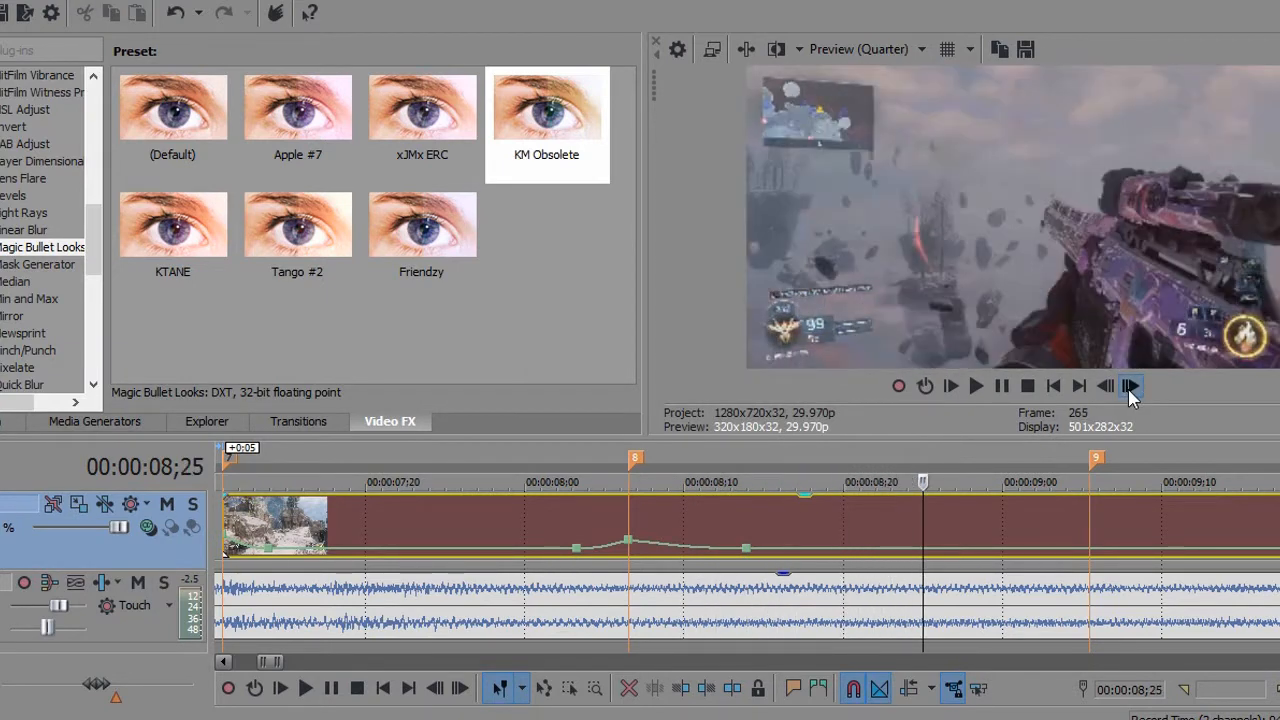
Set the velocity point at marker 8 to 300% forward velocity.
right_click(631, 540)
left_click(760, 91)
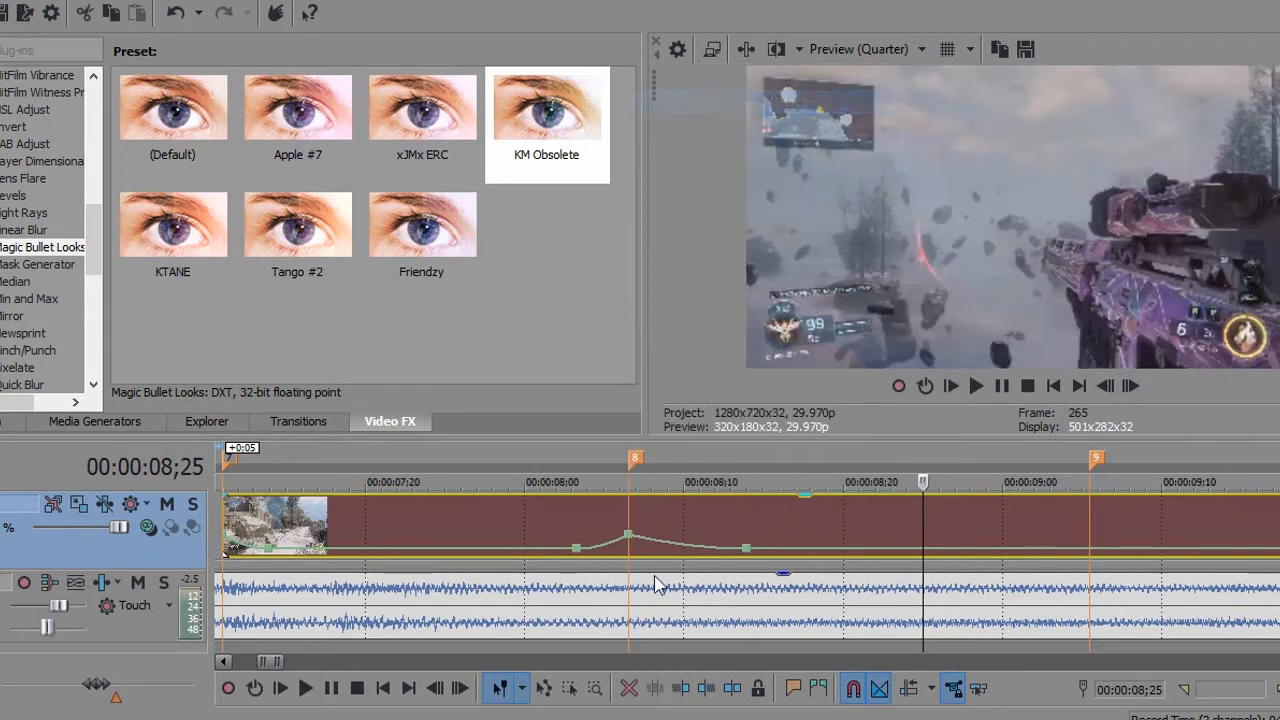
left_click(621, 519)
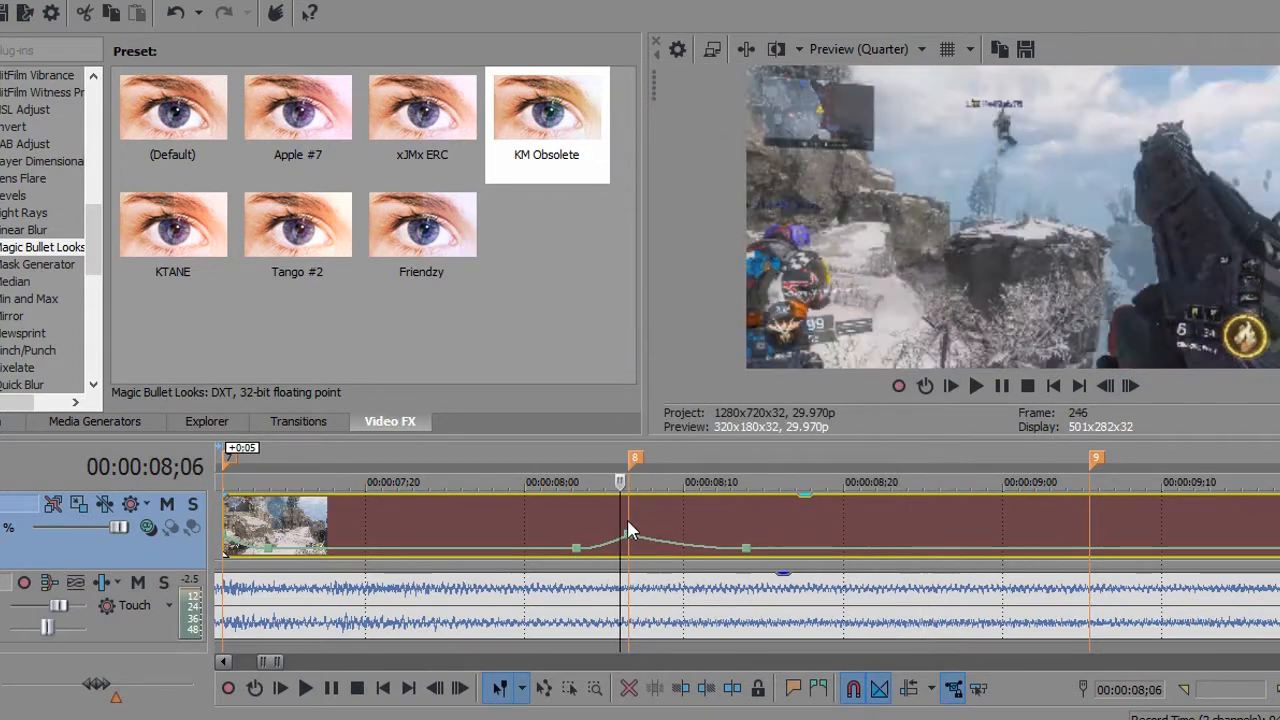
Add a velocity point at 00:00:07;29 and delete the one at 00:00:08;03.
double_click(509, 551)
right_click(578, 557)
left_click(634, 282)
Examine the frames between 00:00:07;29 and 00:00:08;11 to judge how the longer speed-up ramp meets marker 8.
left_click(556, 523)
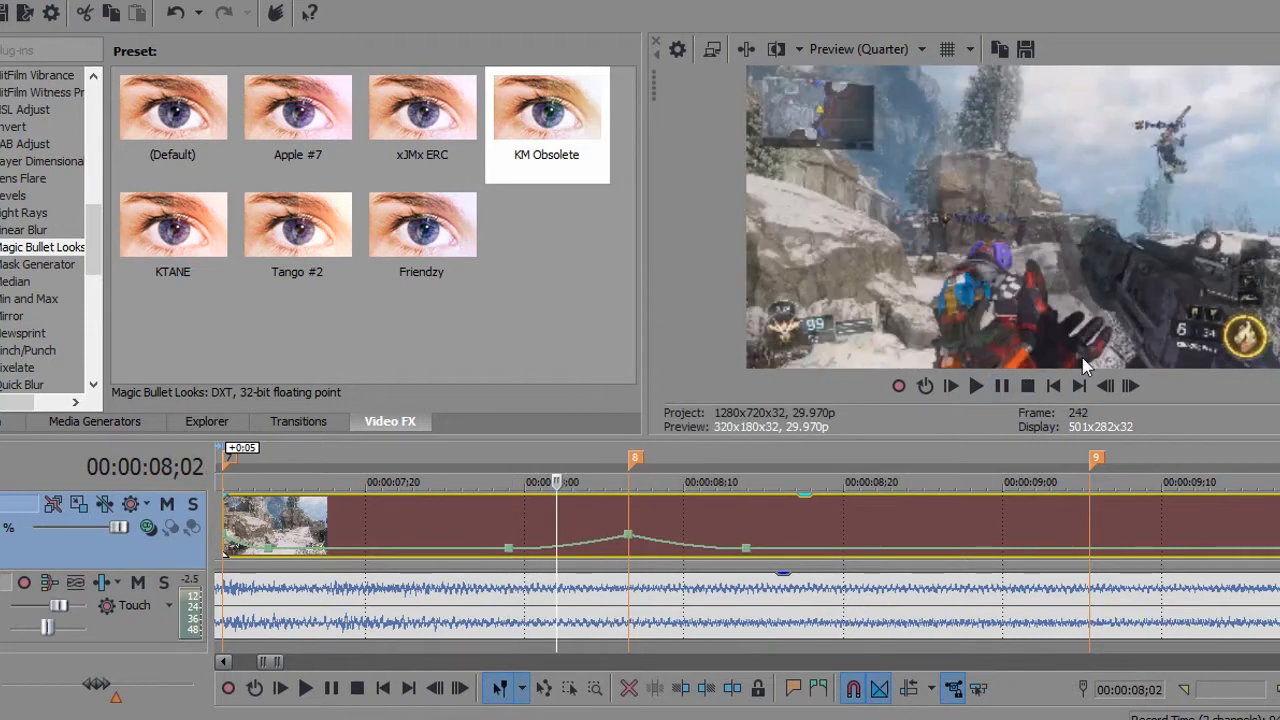
left_click(1130, 385)
left_click(1130, 385)
left_click(1130, 386)
left_click(1130, 386)
left_click(1130, 386)
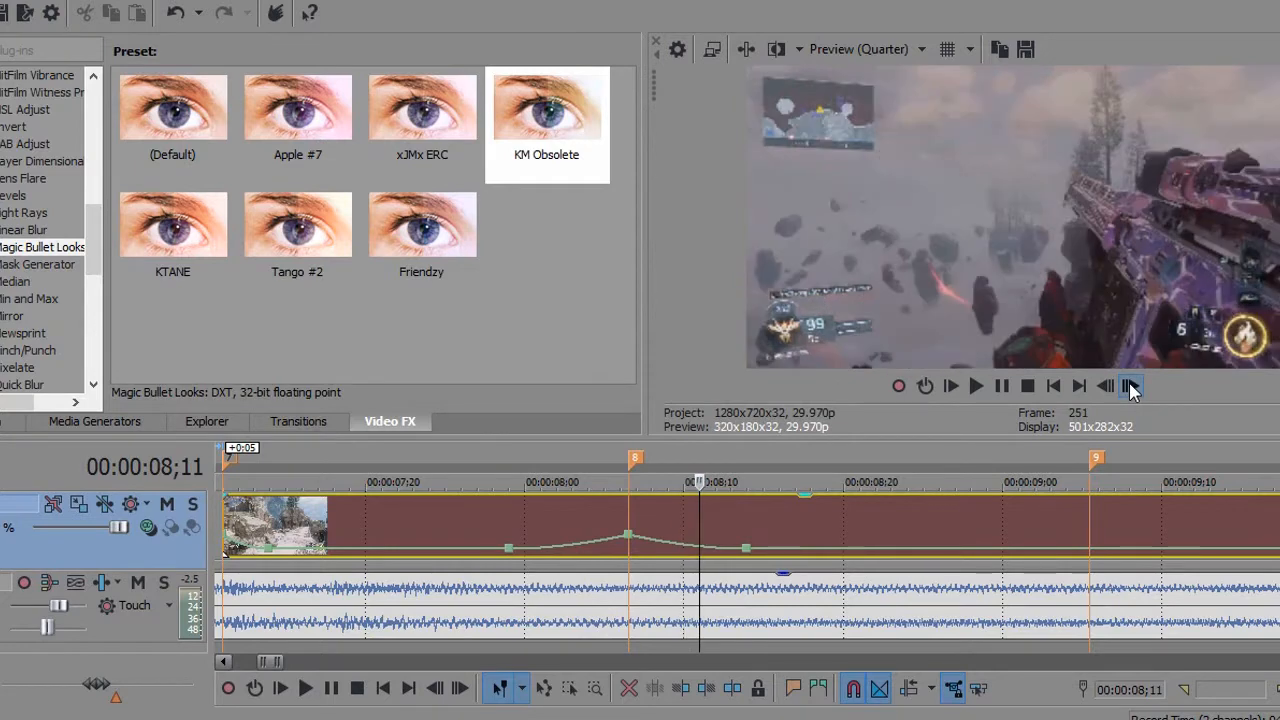
left_click(1110, 385)
left_click(1110, 385)
left_click(1110, 385)
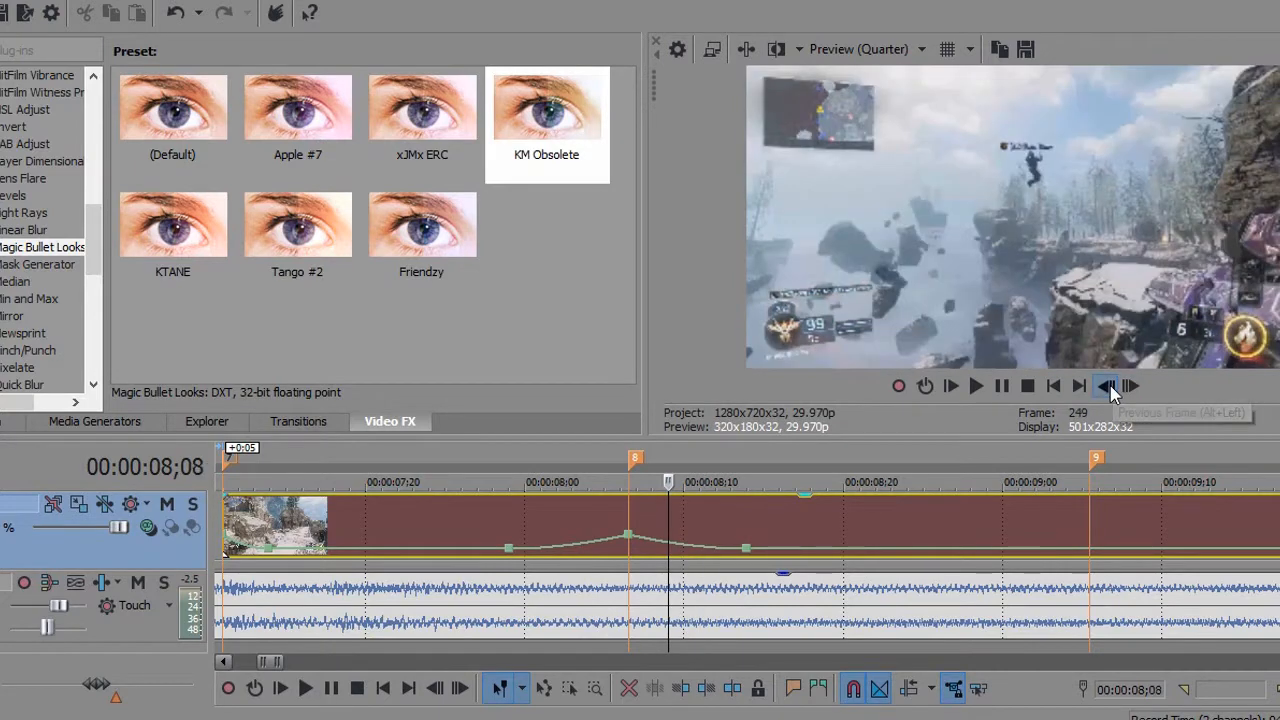
left_click(1110, 385)
left_click(1110, 385)
left_click(1110, 385)
left_click(509, 534)
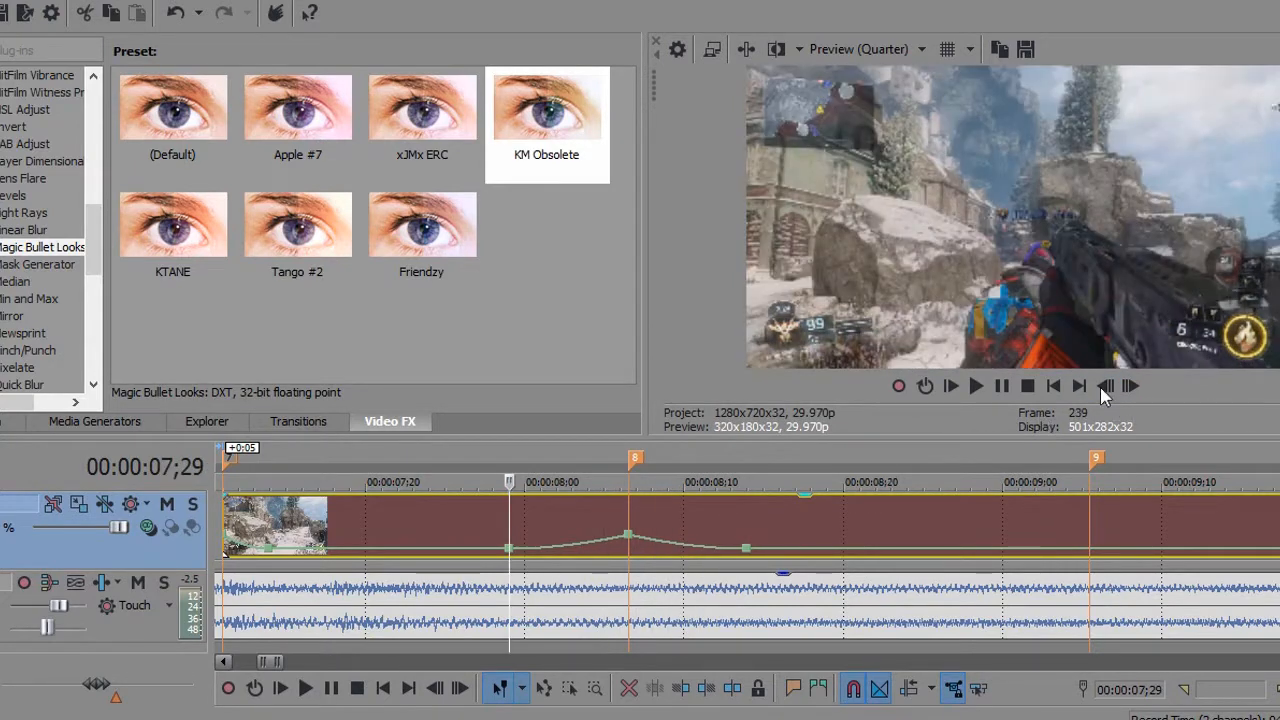
Examine the frames from 00:00:07;29 to 00:00:08;23 to check the ramp around marker 8 and find the next action moment.
left_click(1130, 386)
left_click(1130, 386)
left_click(1130, 386)
left_click(1130, 386)
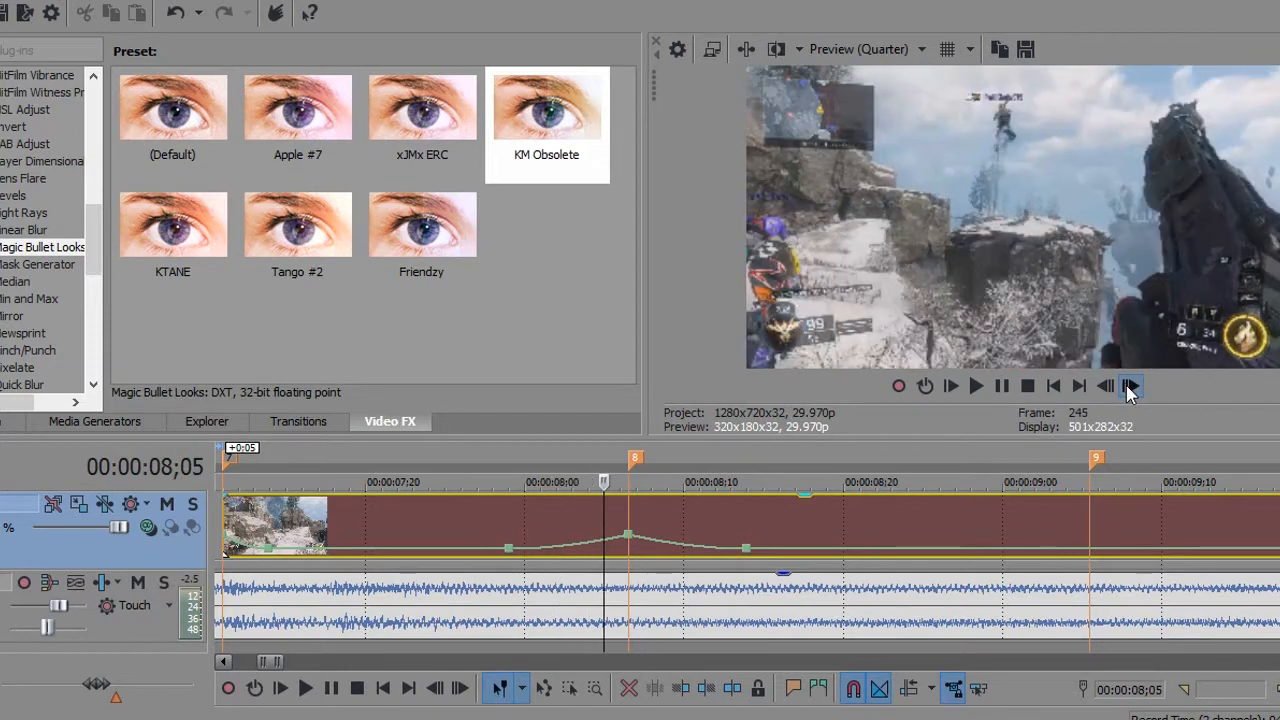
left_click(1130, 386)
left_click(1130, 386)
left_click(1130, 386)
left_click(1130, 386)
left_click(1130, 386)
left_click(1130, 386)
left_click(1130, 386)
left_click(1130, 386)
left_click(1130, 386)
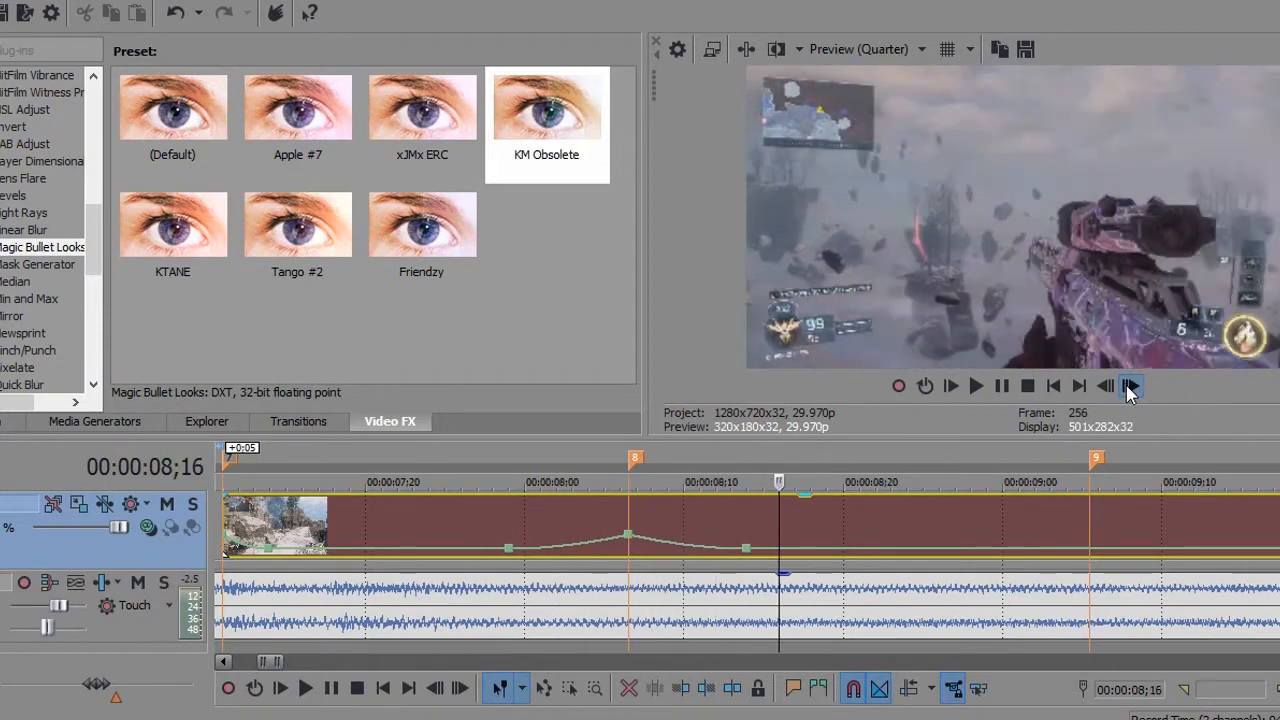
left_click(1130, 386)
left_click(1130, 386)
left_click(1130, 386)
left_click(1130, 386)
left_click(1130, 386)
left_click(1130, 386)
left_click(1130, 386)
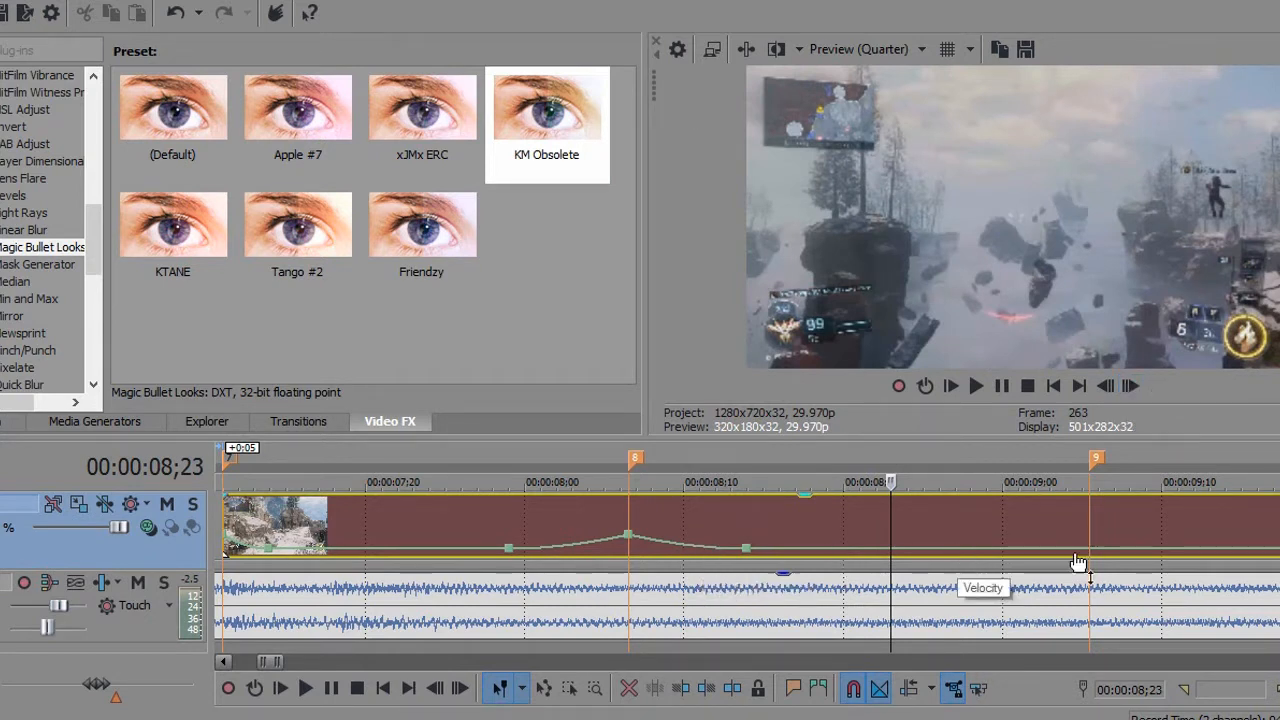
Place a new marker at 00:00:08;21, between markers 8 and 9.
left_click(875, 541)
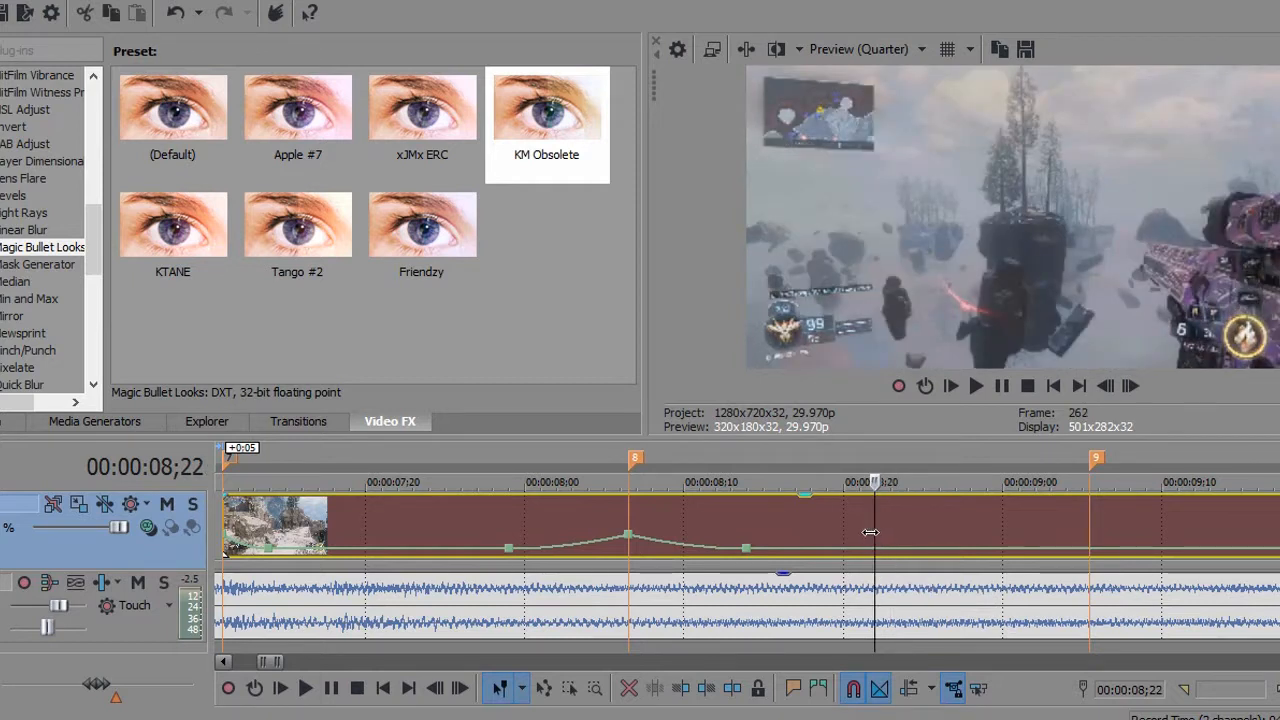
left_click(866, 541)
left_click(1129, 386)
left_click(1107, 390)
key("m")
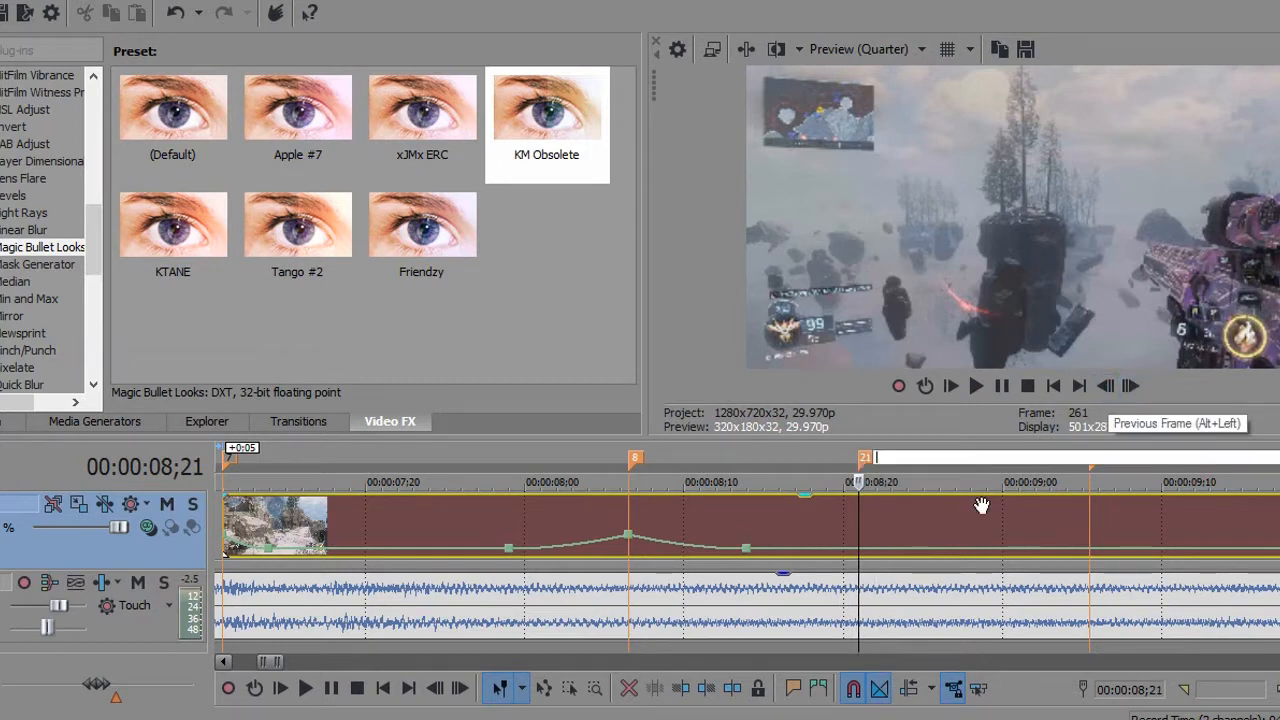
Set a velocity point at the new marker to 300% forward velocity and add a normal-velocity point at 00:00:08;18.
right_click(863, 557)
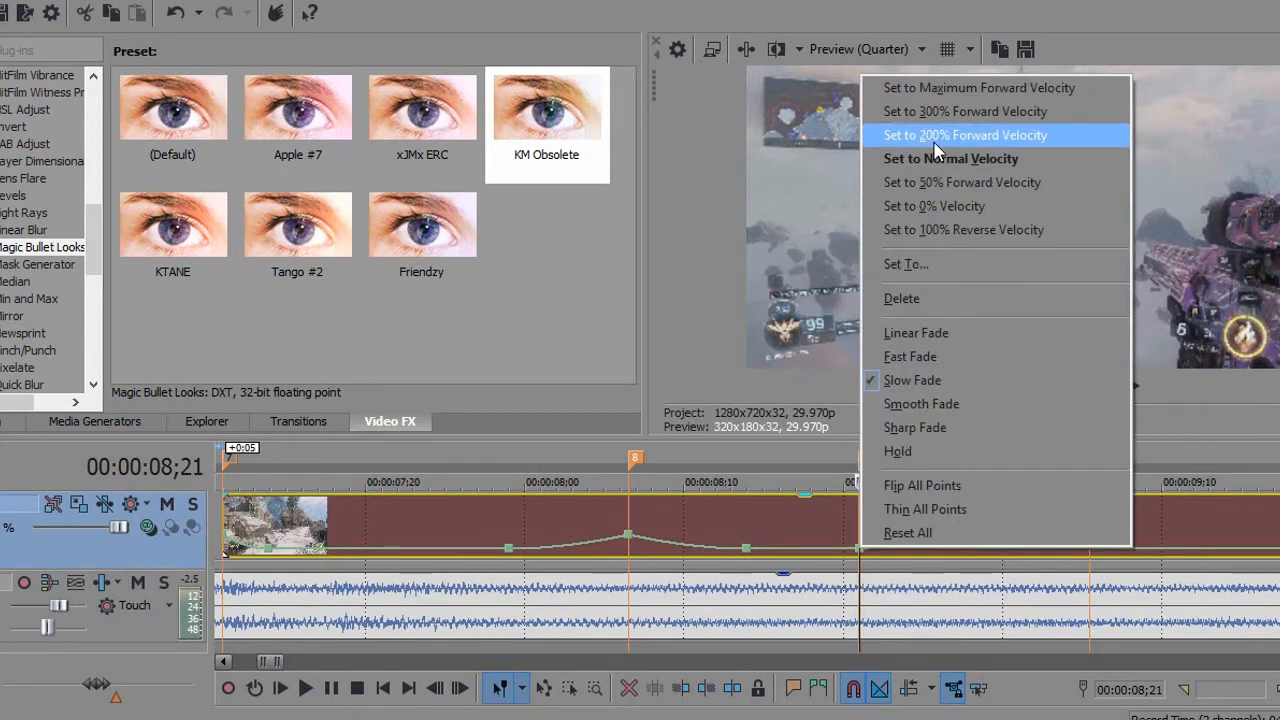
left_click(931, 128)
double_click(815, 547)
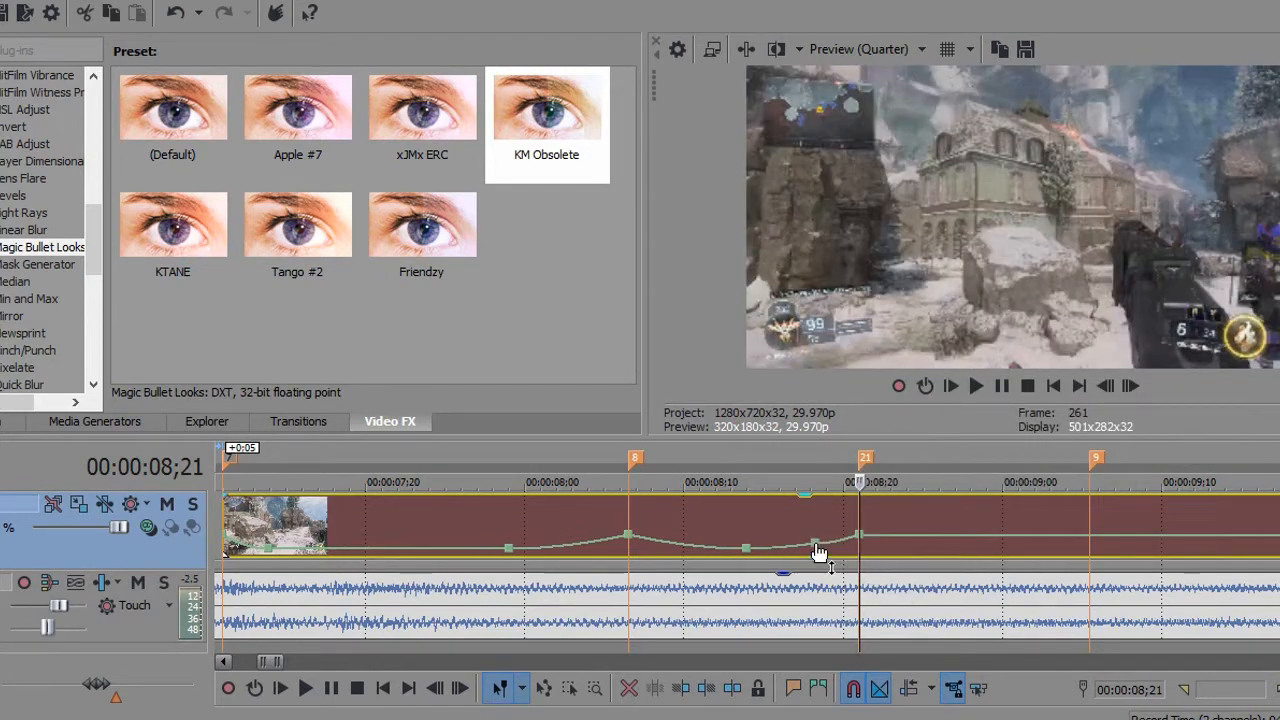
right_click(822, 549)
left_click(851, 174)
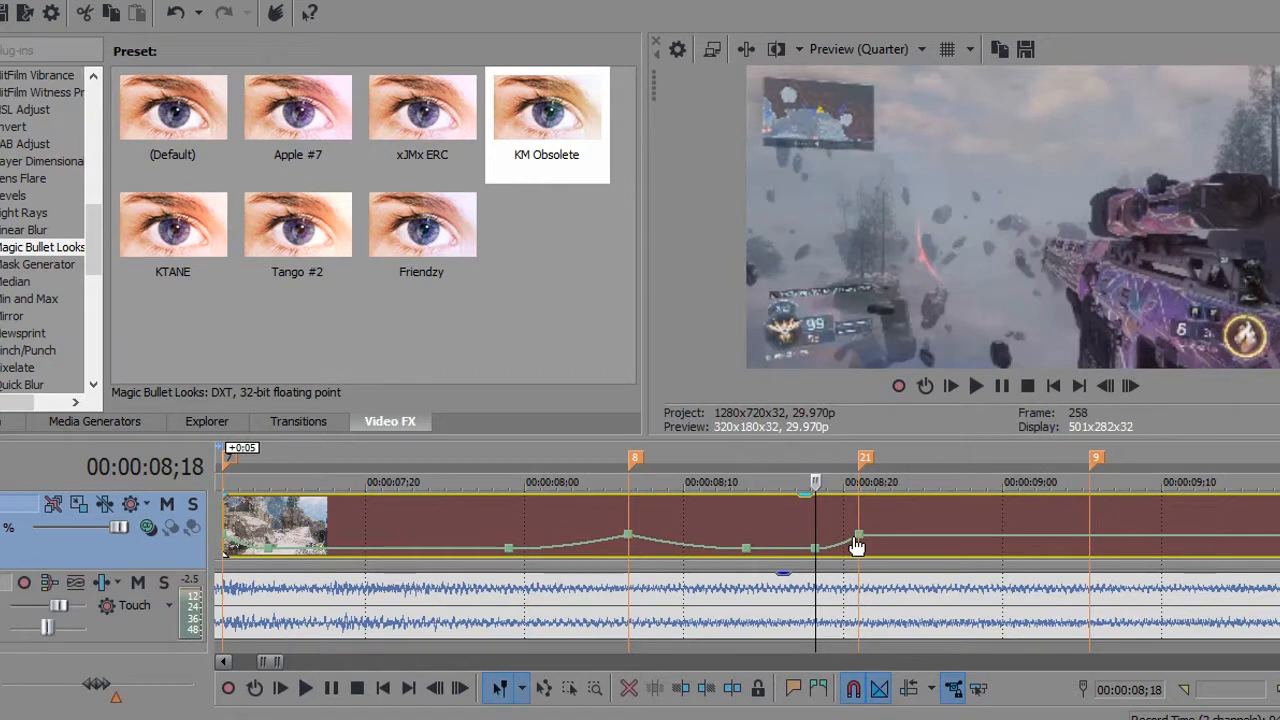
Add a normal-velocity point at 00:00:08;23 and apply Fast Fade to the segment between marker 21 and that point.
left_click(1130, 386)
left_click(1130, 386)
left_click(1130, 386)
left_click(1130, 386)
left_click(1130, 386)
left_click(1130, 386)
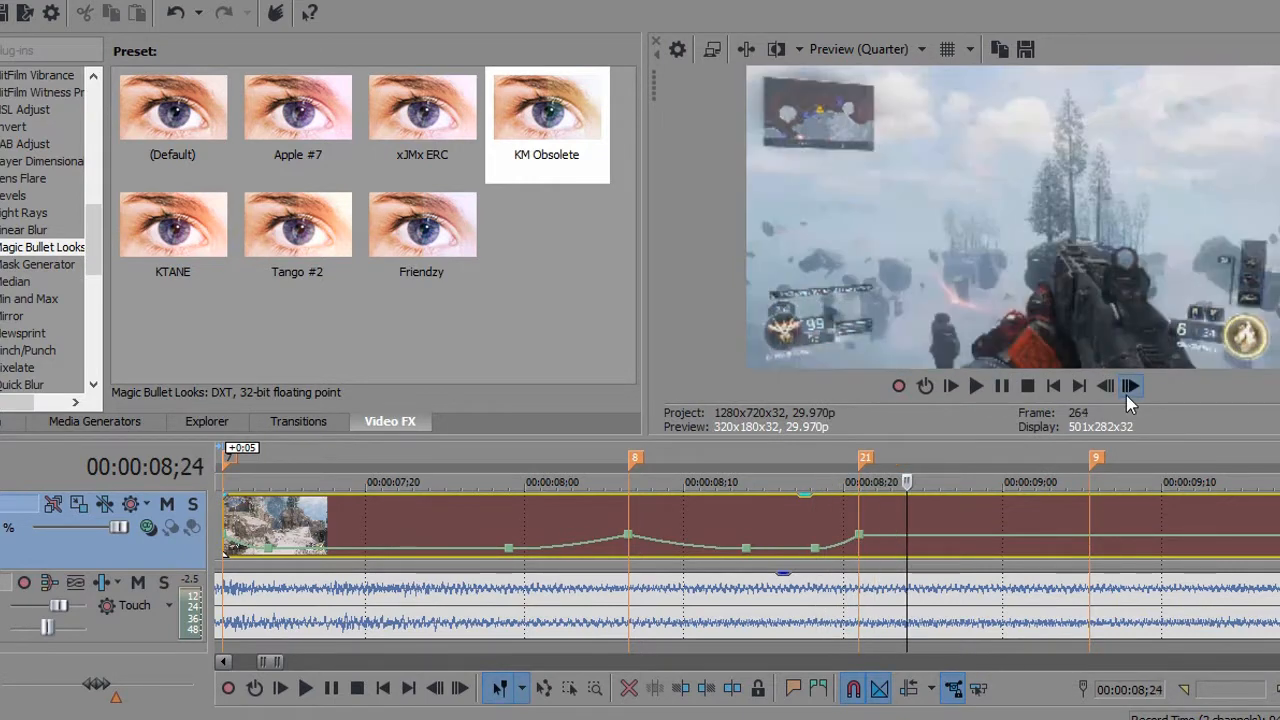
left_click(1129, 390)
left_click(1129, 390)
double_click(904, 535)
right_click(906, 534)
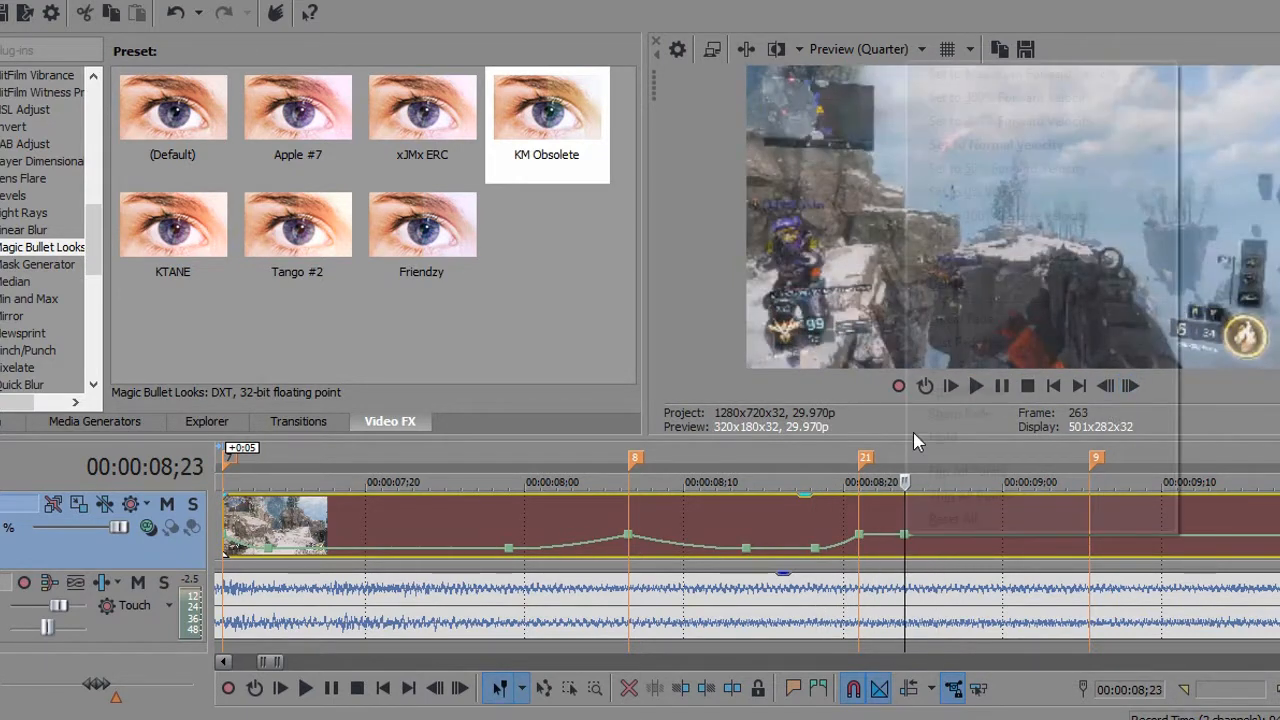
left_click(978, 170)
right_click(884, 540)
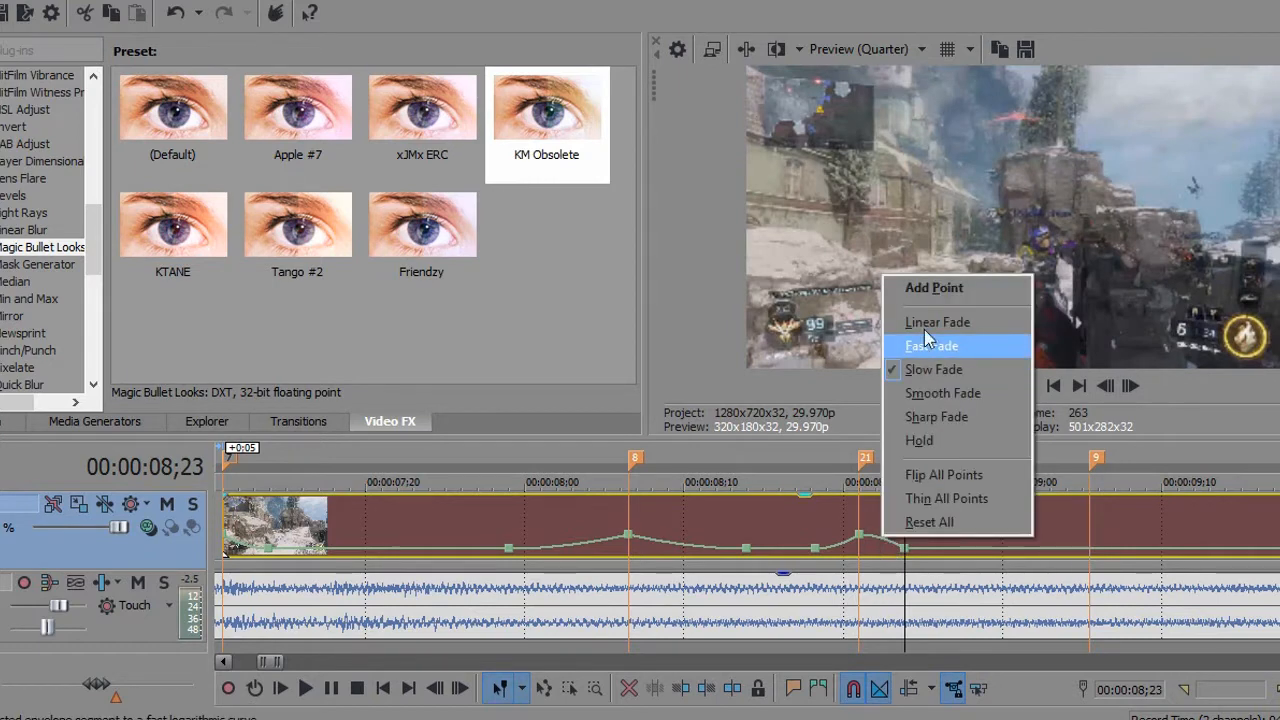
left_click(938, 345)
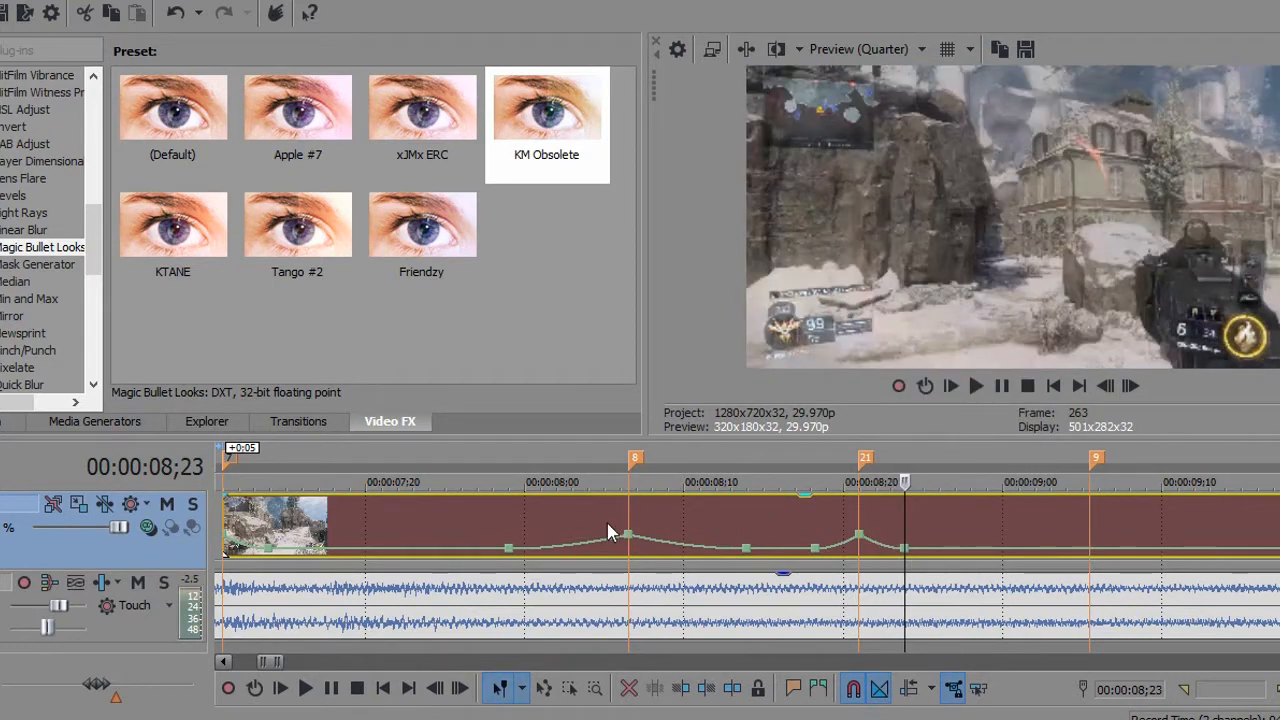
Examine the clip frame by frame from just before marker 8 to 00:00:09;01 to check both velocity peaks.
left_click(541, 530)
left_click(1129, 390)
left_click(1129, 390)
left_click(1129, 390)
left_click(1129, 390)
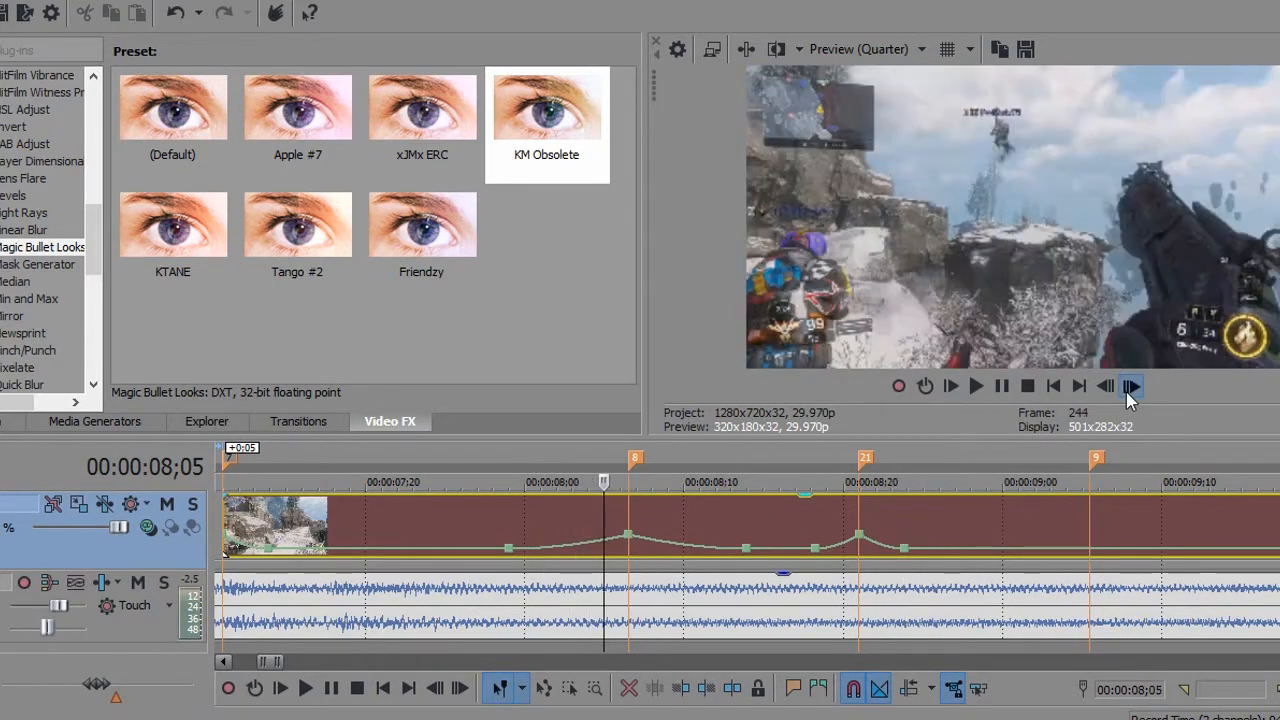
left_click(1129, 390)
left_click(1129, 390)
left_click(1129, 390)
left_click(1129, 390)
left_click(1129, 390)
left_click(1129, 388)
left_click(1129, 388)
left_click(1129, 388)
left_click(1129, 388)
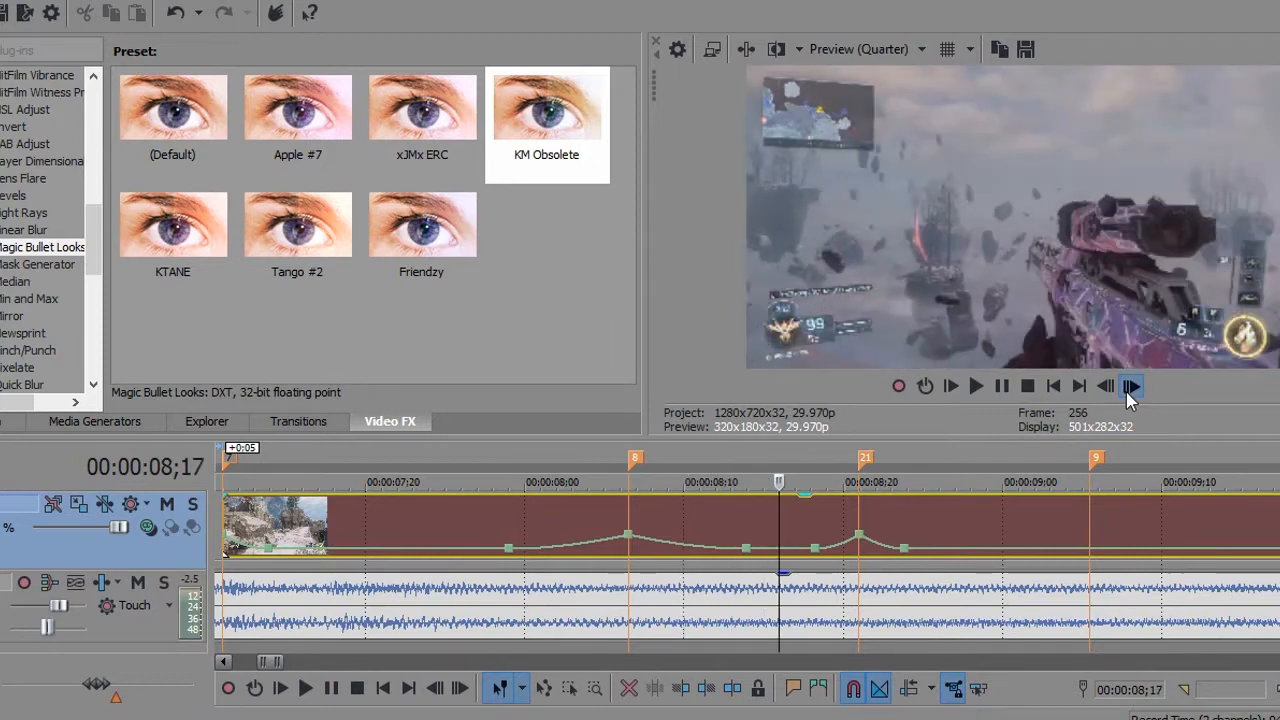
left_click(1129, 388)
left_click(1129, 388)
left_click(1129, 388)
left_click(1129, 388)
left_click(1129, 388)
left_click(1129, 388)
left_click(1129, 388)
left_click(1129, 388)
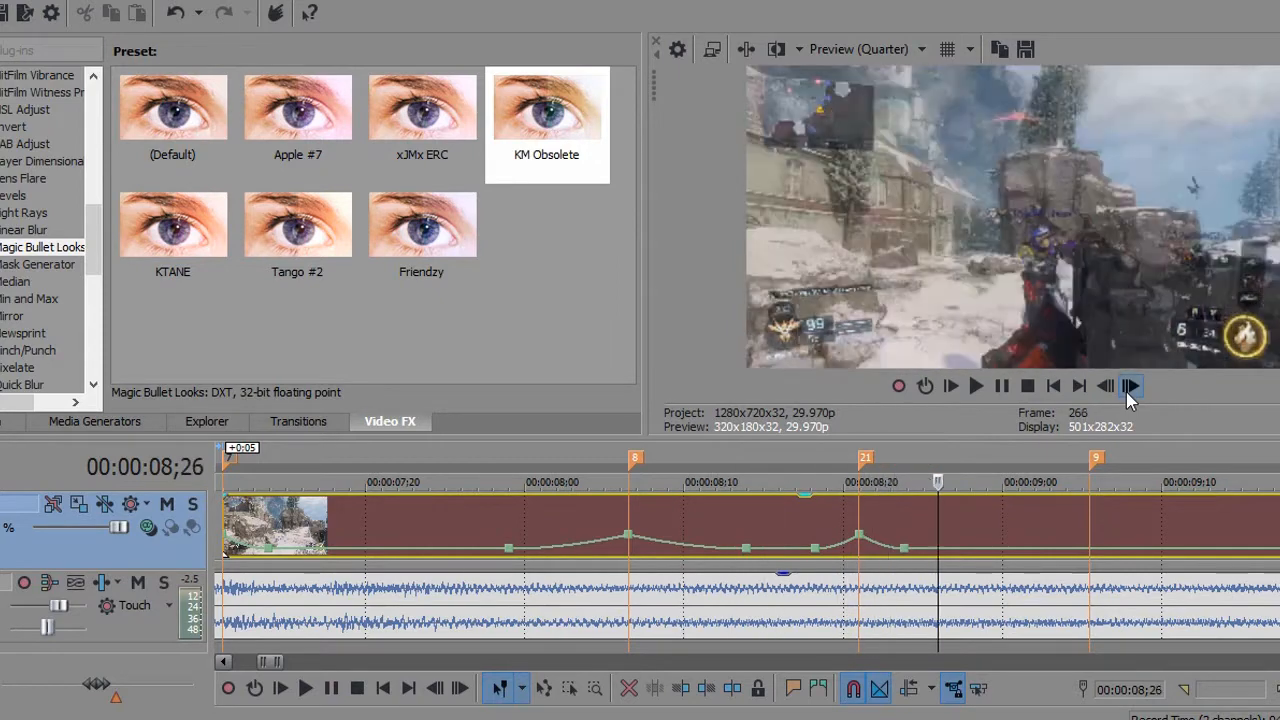
left_click(1129, 390)
left_click(1129, 390)
left_click(1129, 390)
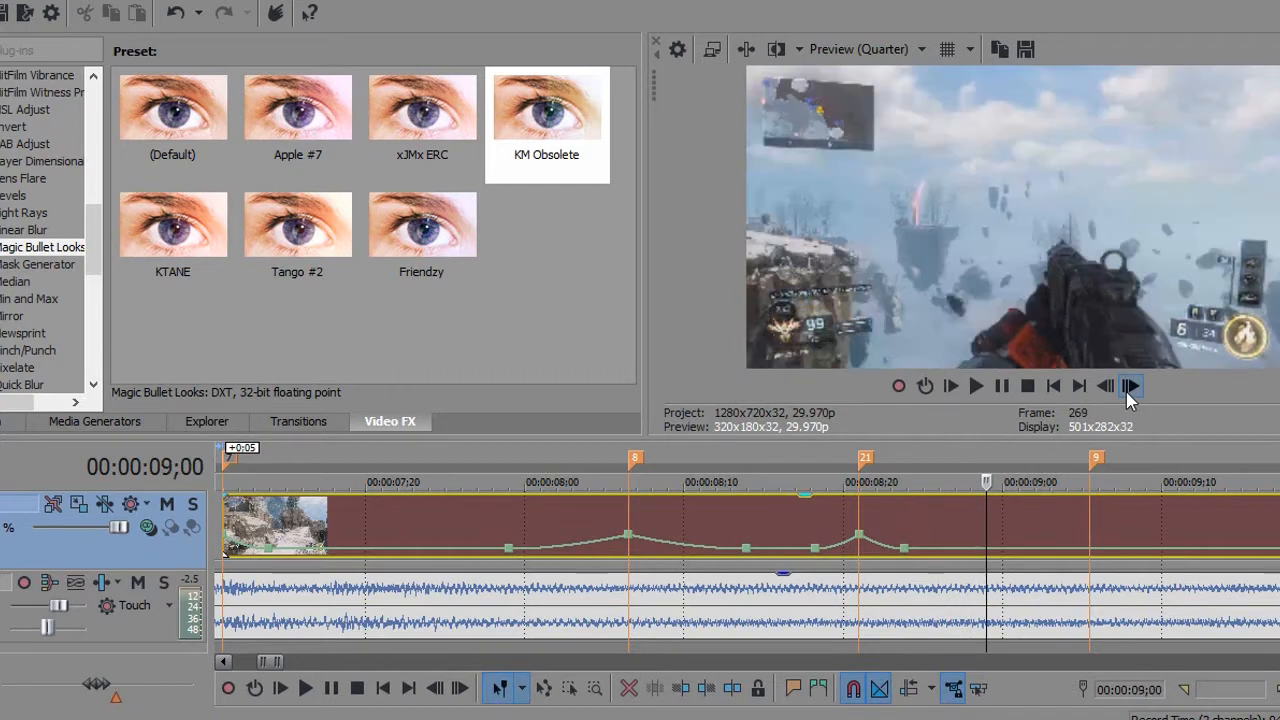
left_click(1129, 390)
left_click(1129, 390)
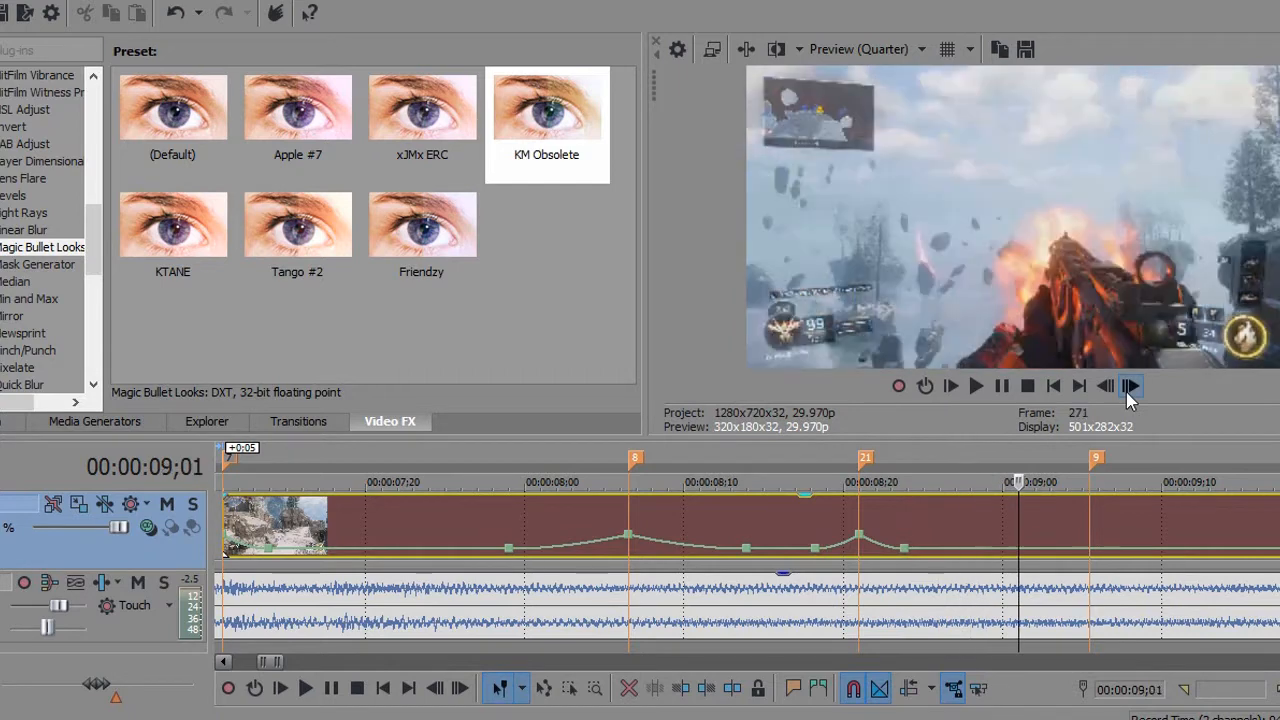
Add velocity points at 00:00:09;01 and at marker 9, setting the marker 9 point to 300% forward velocity.
double_click(1034, 552)
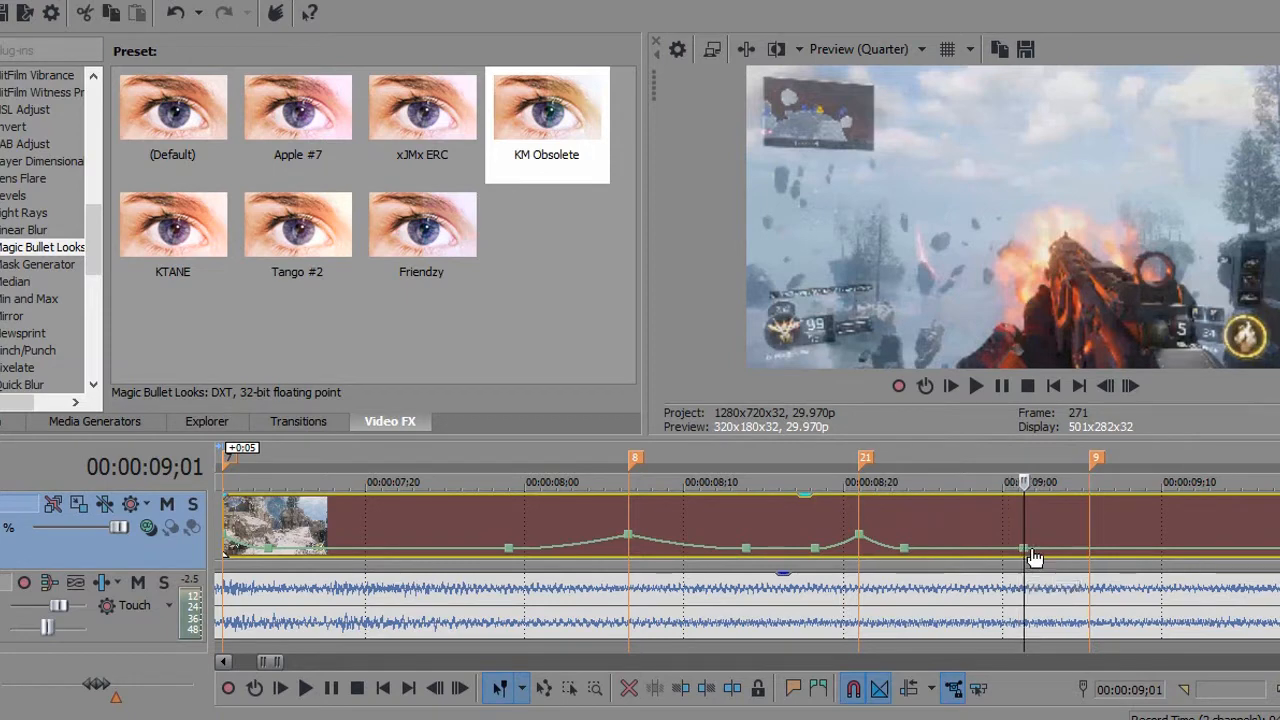
double_click(1093, 553)
right_click(1093, 553)
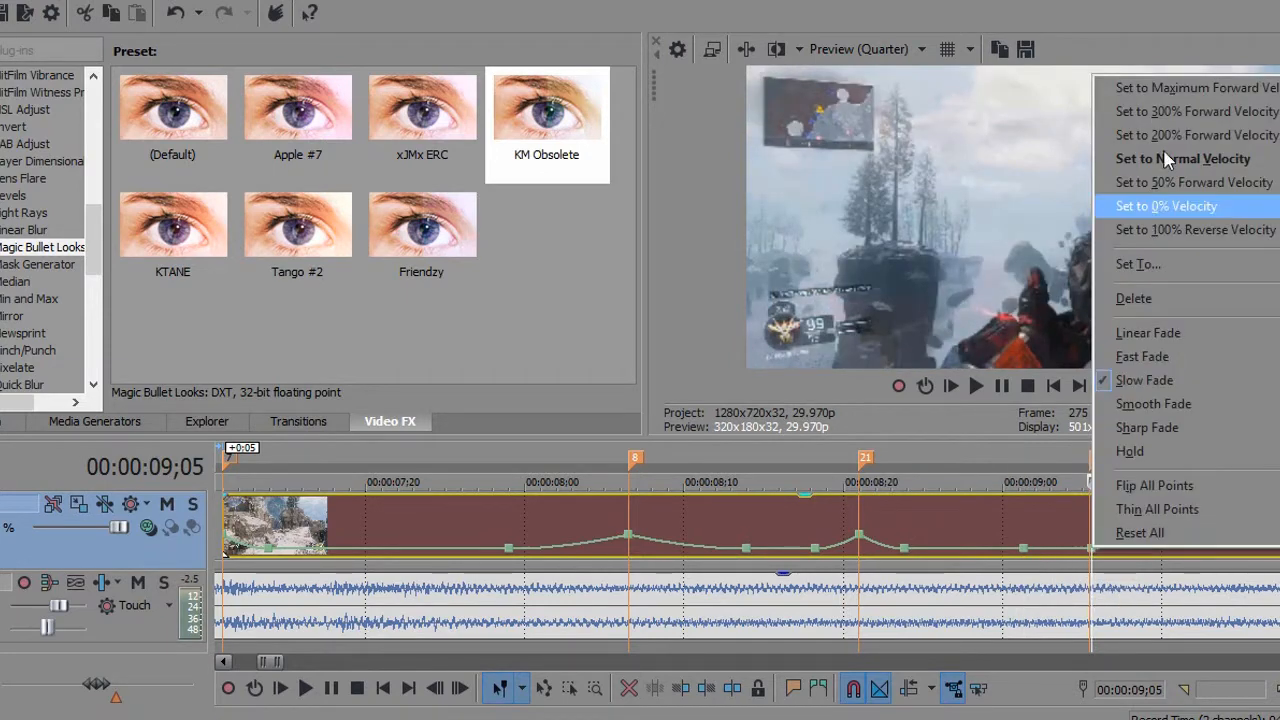
left_click(1188, 113)
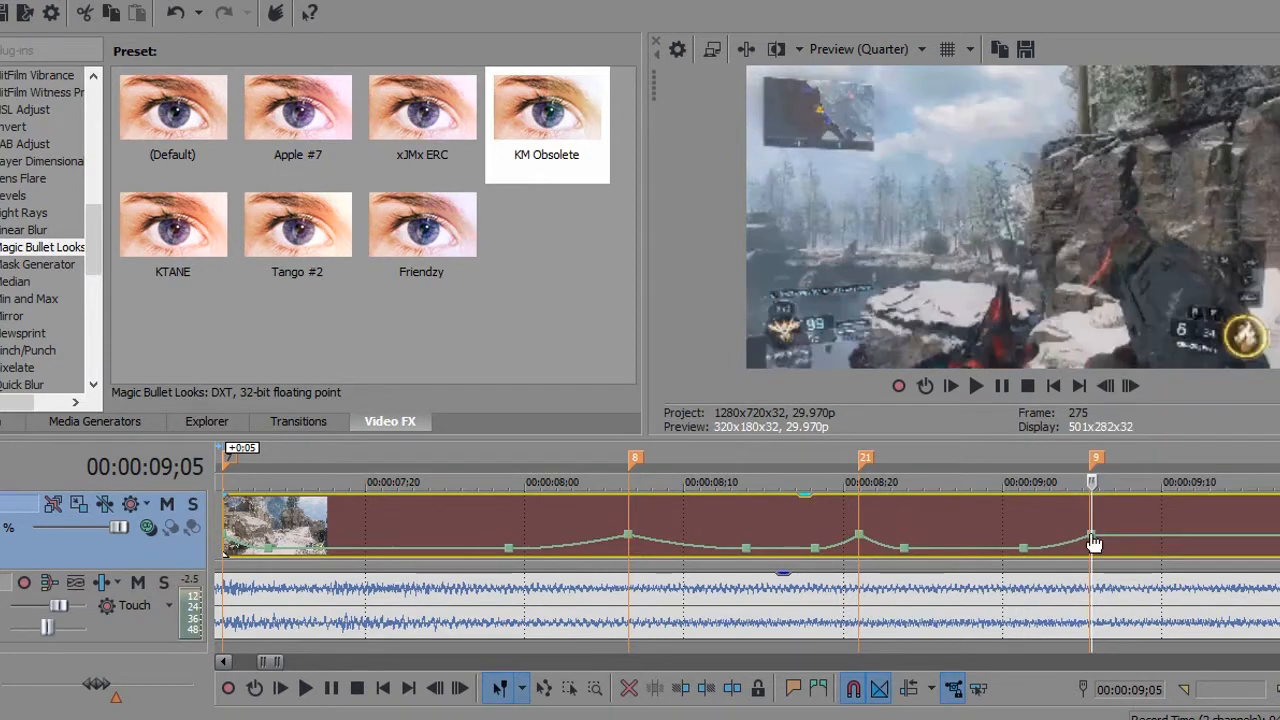
mouse_move(1092, 538)
left_mouse_down()
mouse_move(1079, 538)
mouse_move(1097, 547)
left_mouse_up()
left_click(1082, 541)
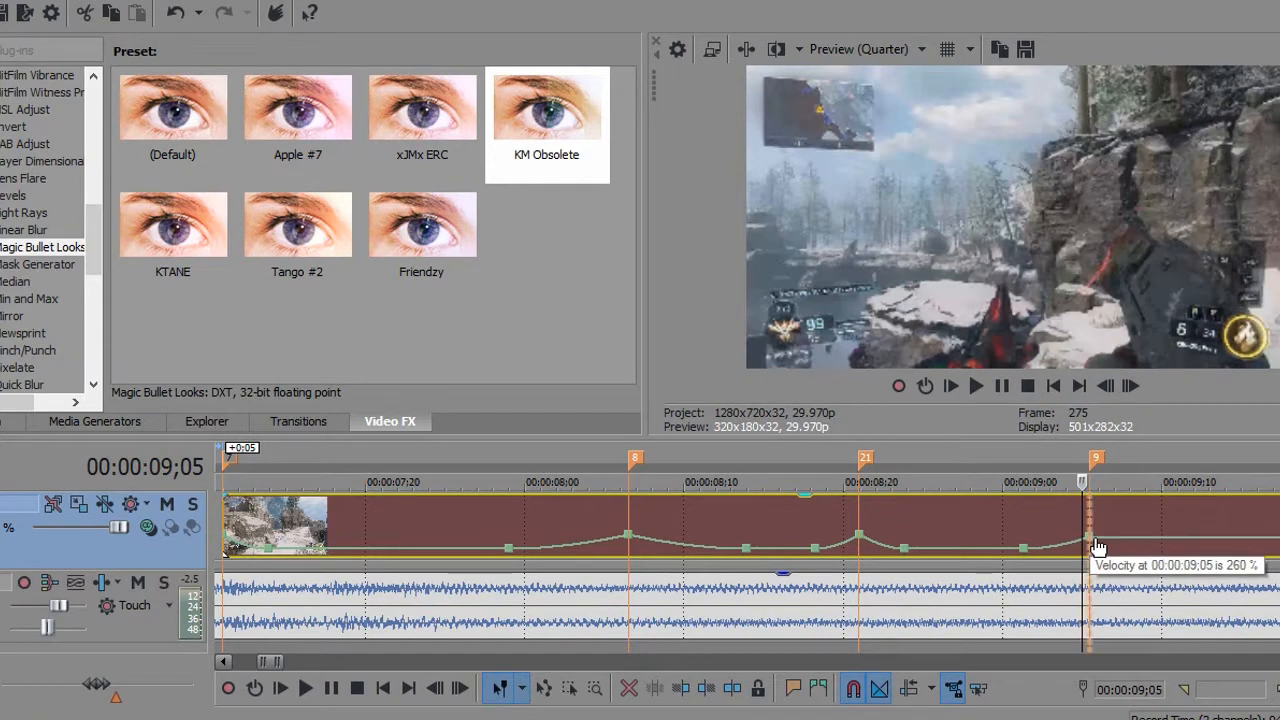
right_click(1096, 545)
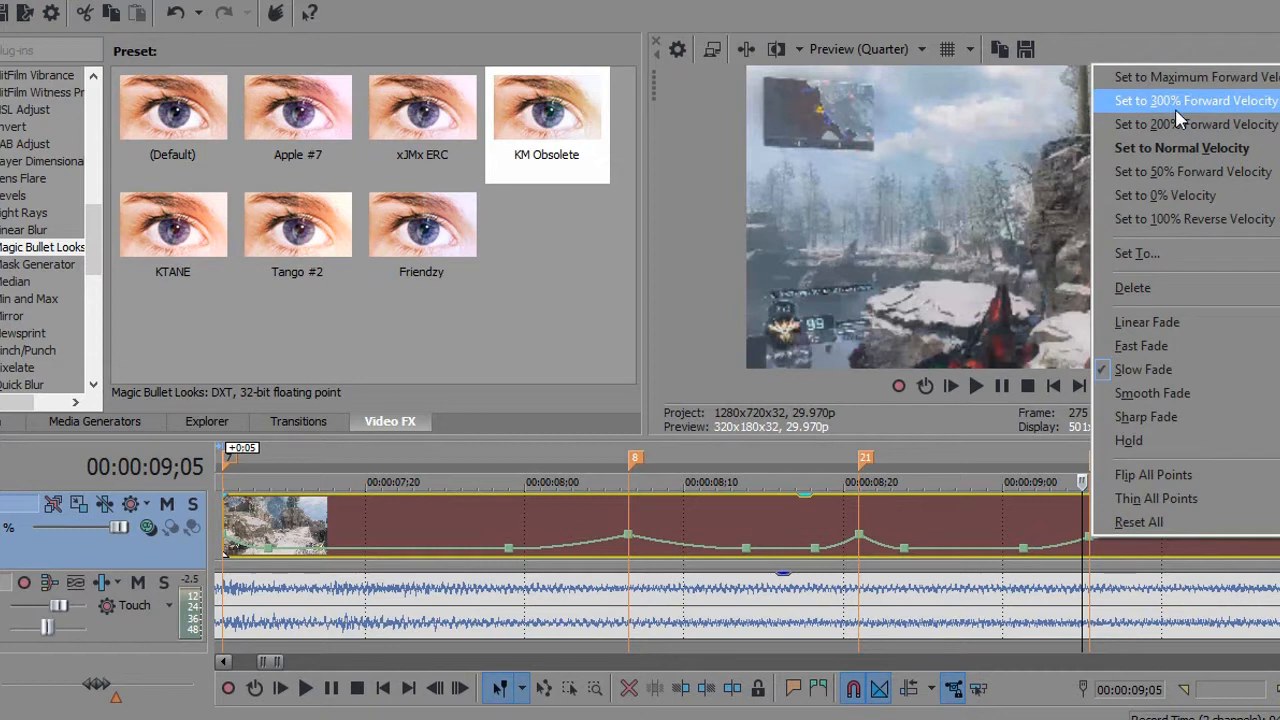
left_click(1176, 108)
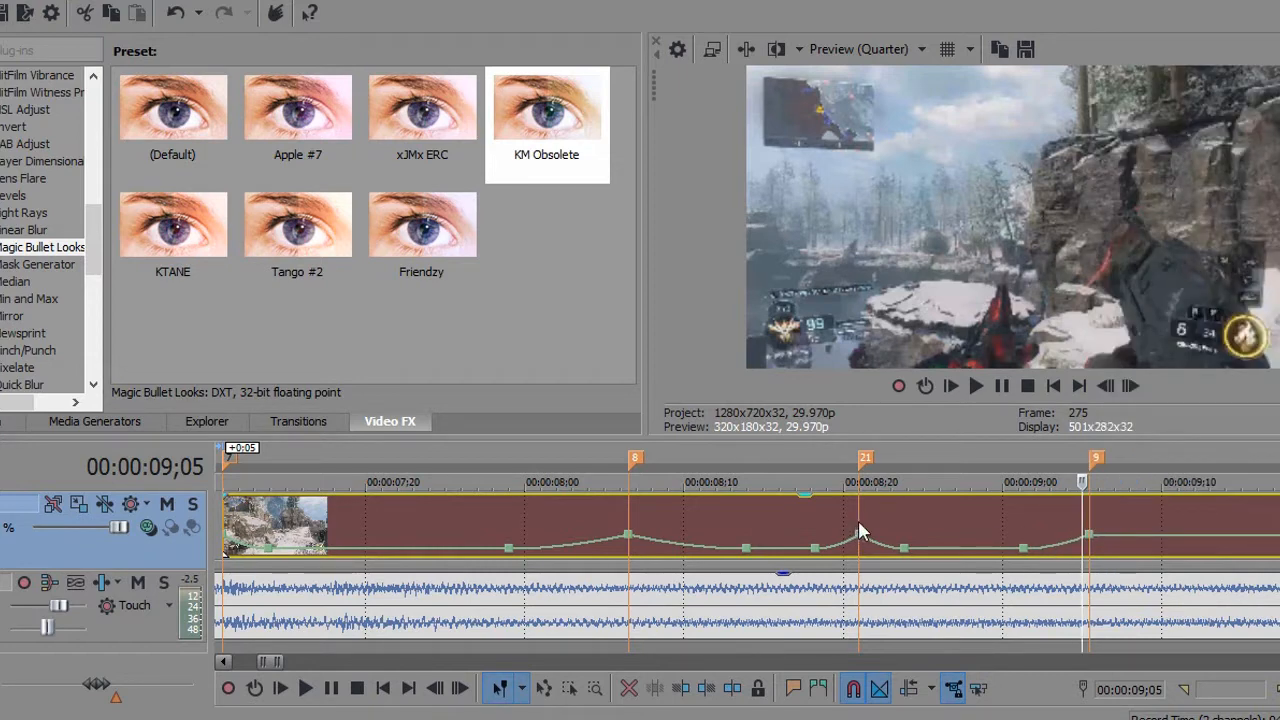
Lengthen the slowdown after marker 21 by adding a velocity point about two frames past 00:00:08;23 and deleting the 00:00:08;23 point.
left_click(929, 553)
left_click(909, 550)
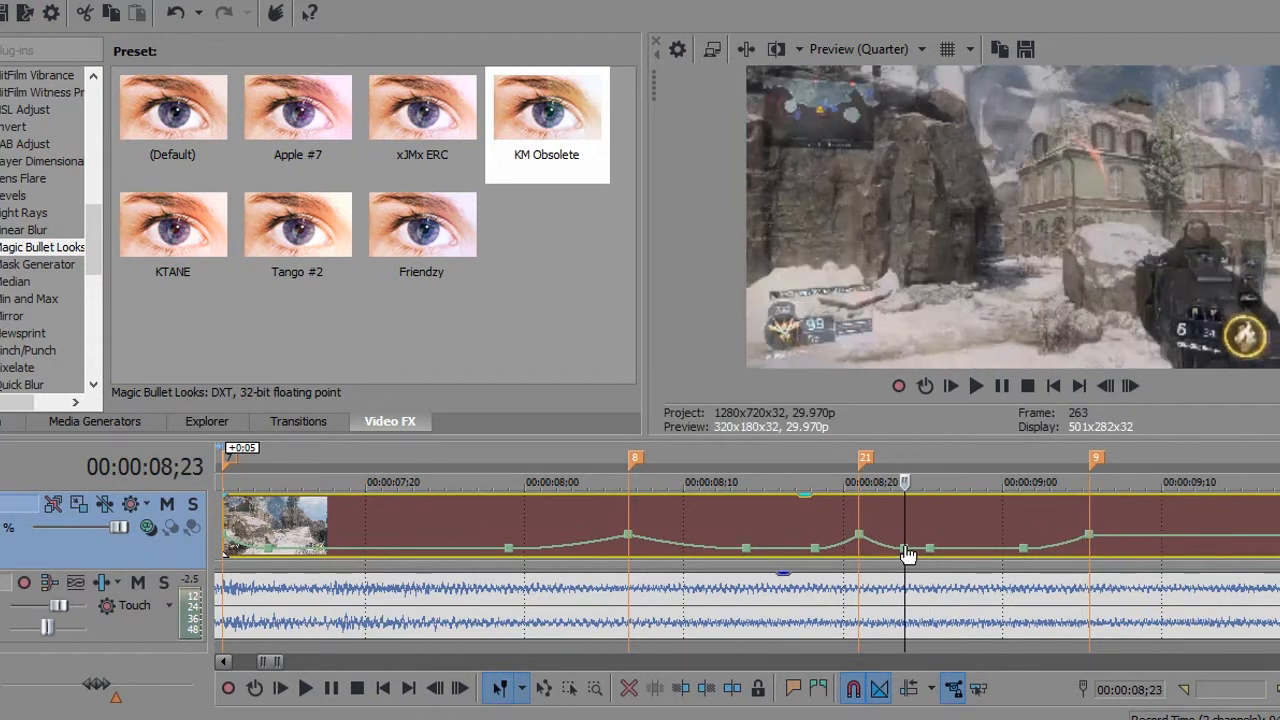
right_click(905, 549)
left_click(932, 297)
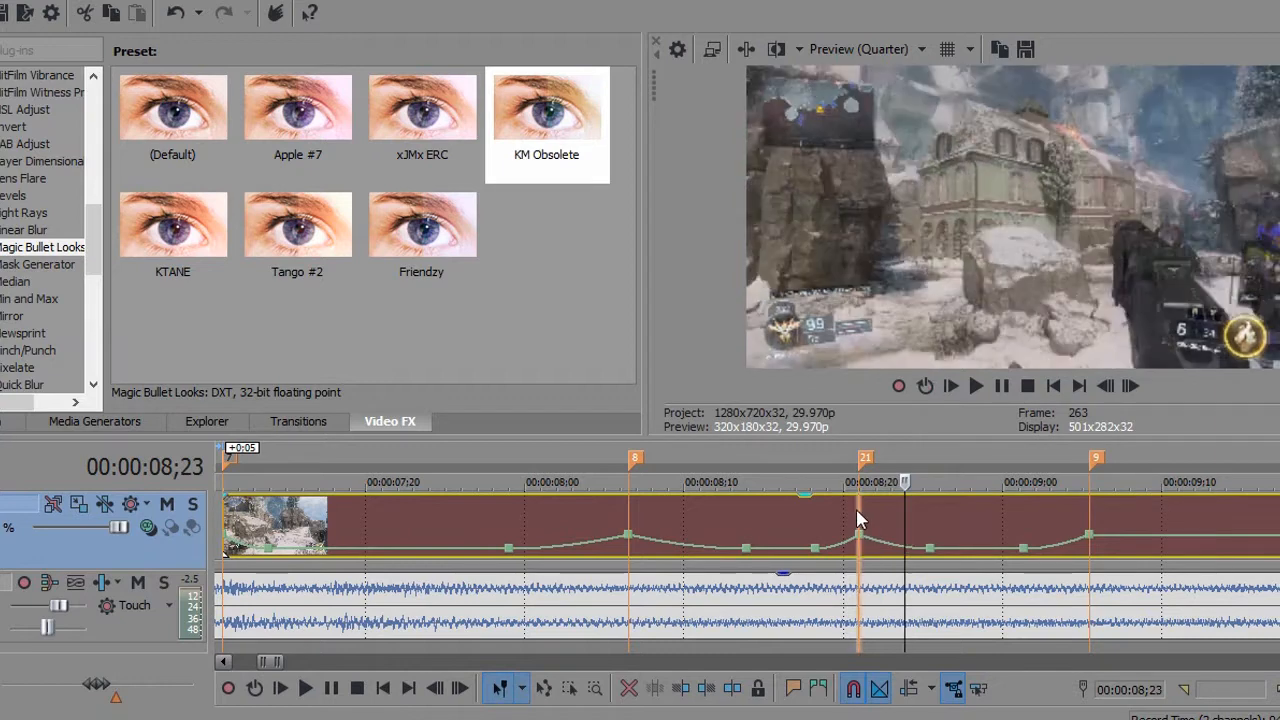
Examine the frames from 00:00:08;23 past marker 9 to 00:00:09;09 to find where the slowdown should end.
left_click(1130, 385)
left_click(1130, 385)
left_click(1130, 385)
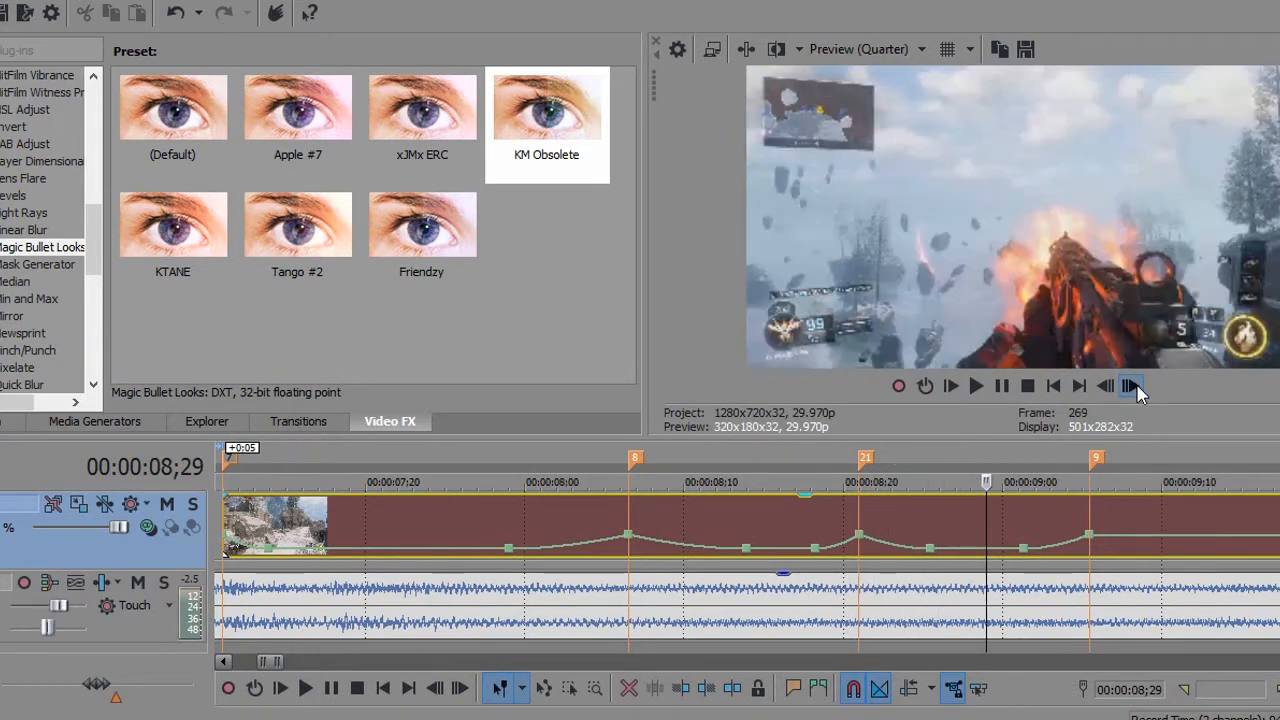
left_click(1130, 385)
left_click(1130, 385)
left_click(1130, 385)
left_click(1130, 385)
left_click(1130, 385)
left_click(1130, 385)
left_click(1106, 385)
left_click(1106, 385)
left_click(1106, 385)
left_click(1106, 385)
left_click(1106, 385)
left_click(1106, 385)
left_click(1130, 385)
left_click(1130, 385)
left_click(1130, 385)
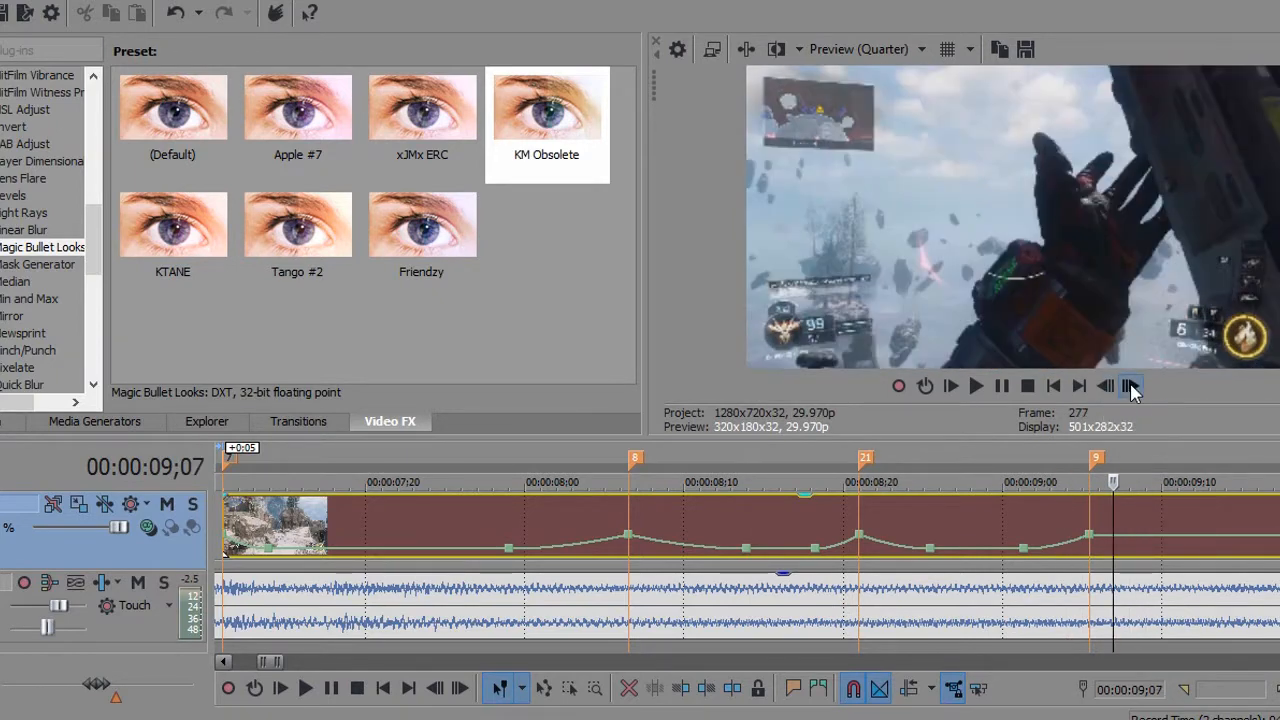
left_click(1130, 385)
left_click(1130, 385)
left_click(1110, 386)
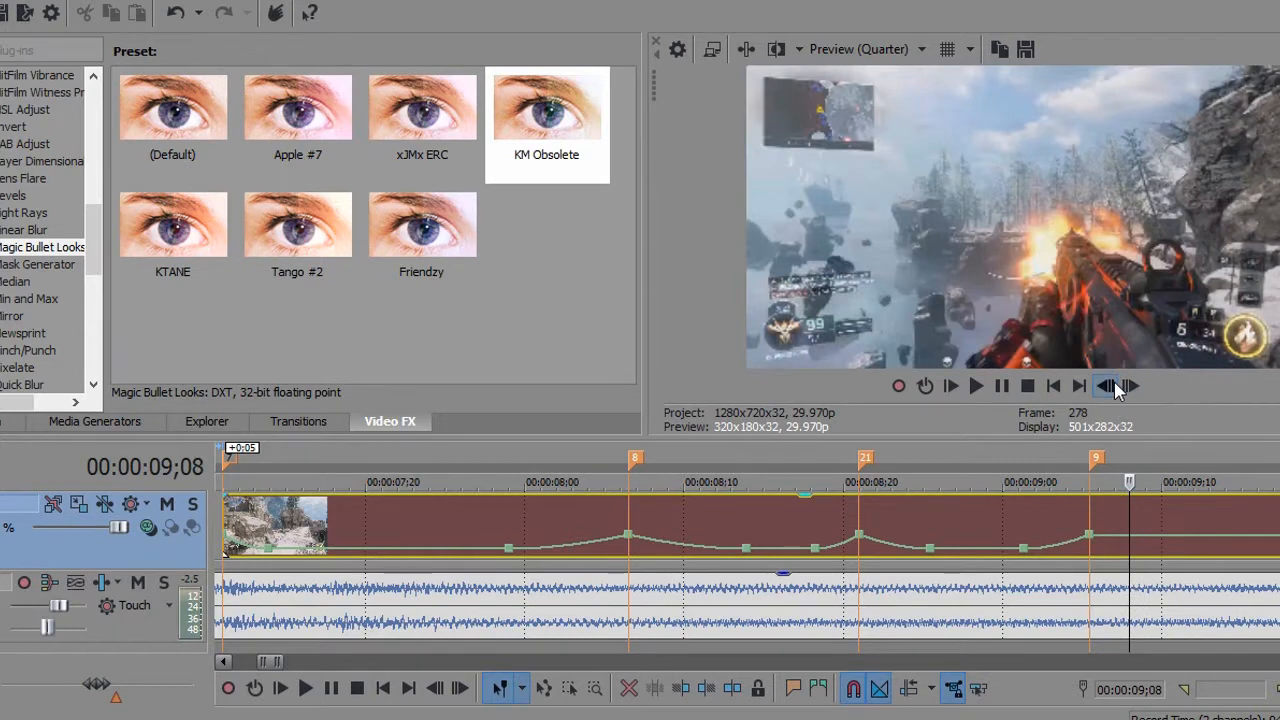
left_click(1130, 385)
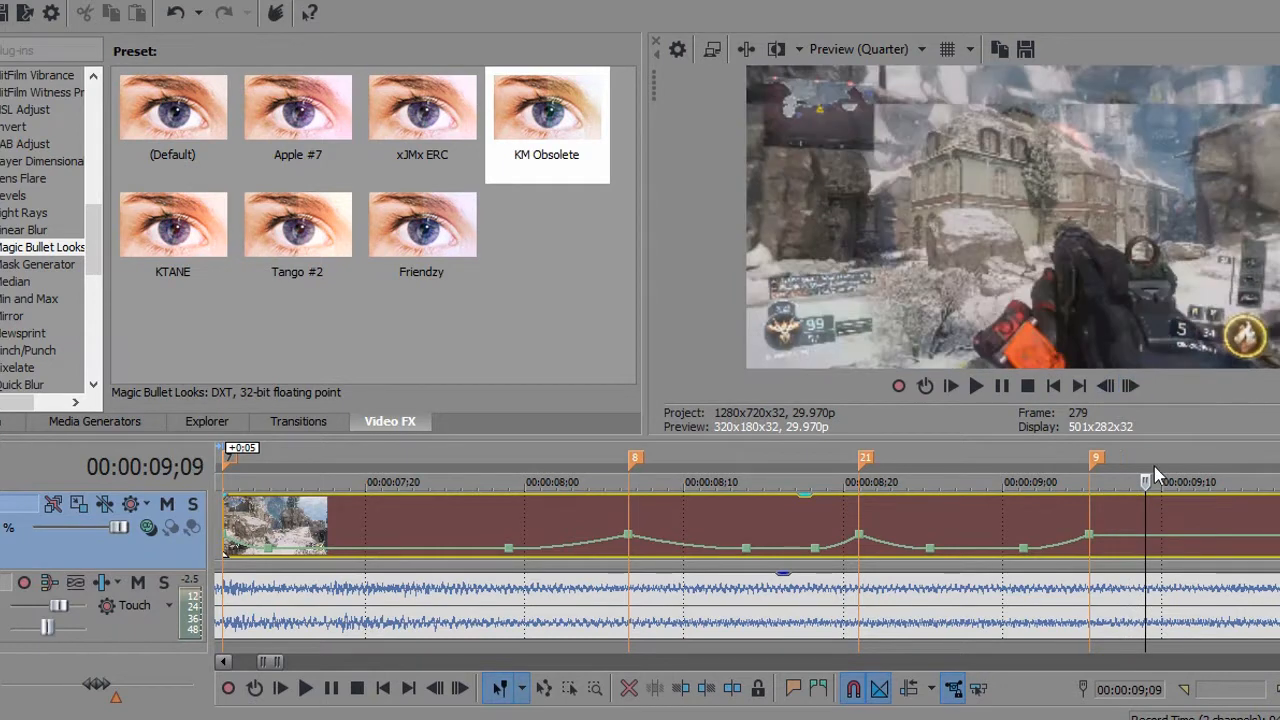
Set a velocity point at 00:00:09;09 to normal velocity and apply Fast Fade to the segment after marker 9.
right_click(1148, 537)
left_click(1160, 177)
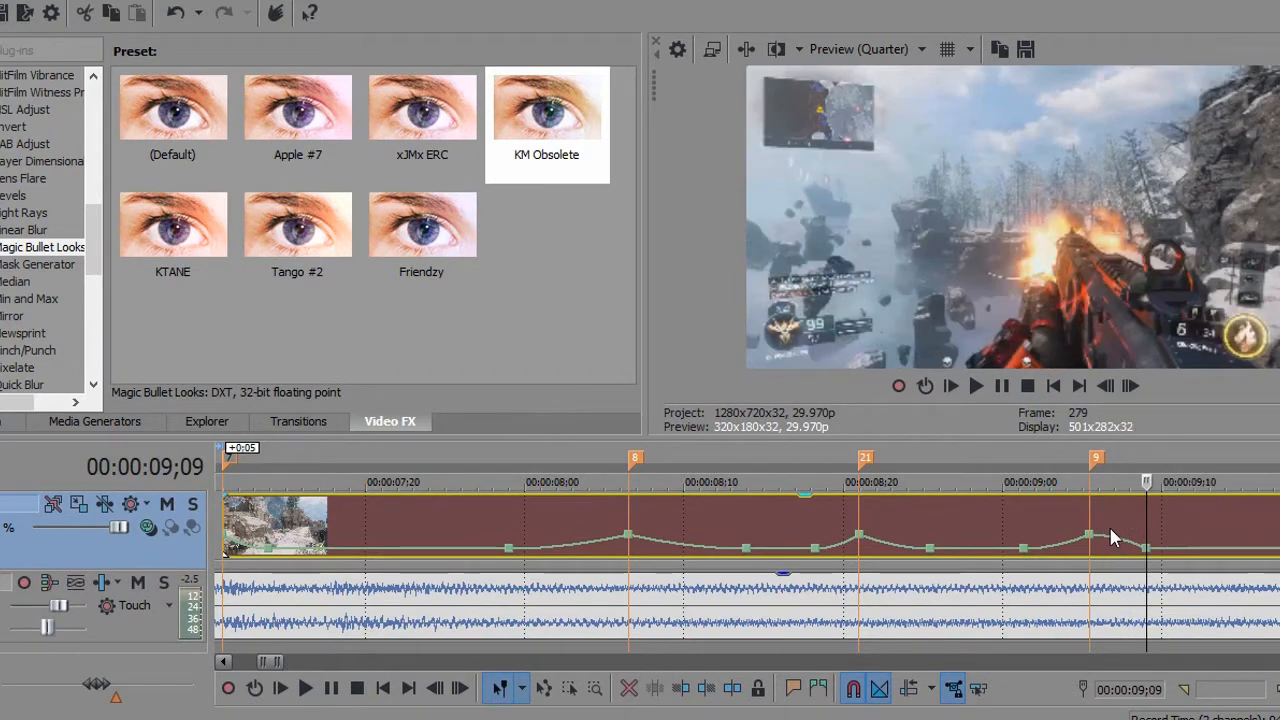
right_click(1111, 539)
left_click(1150, 344)
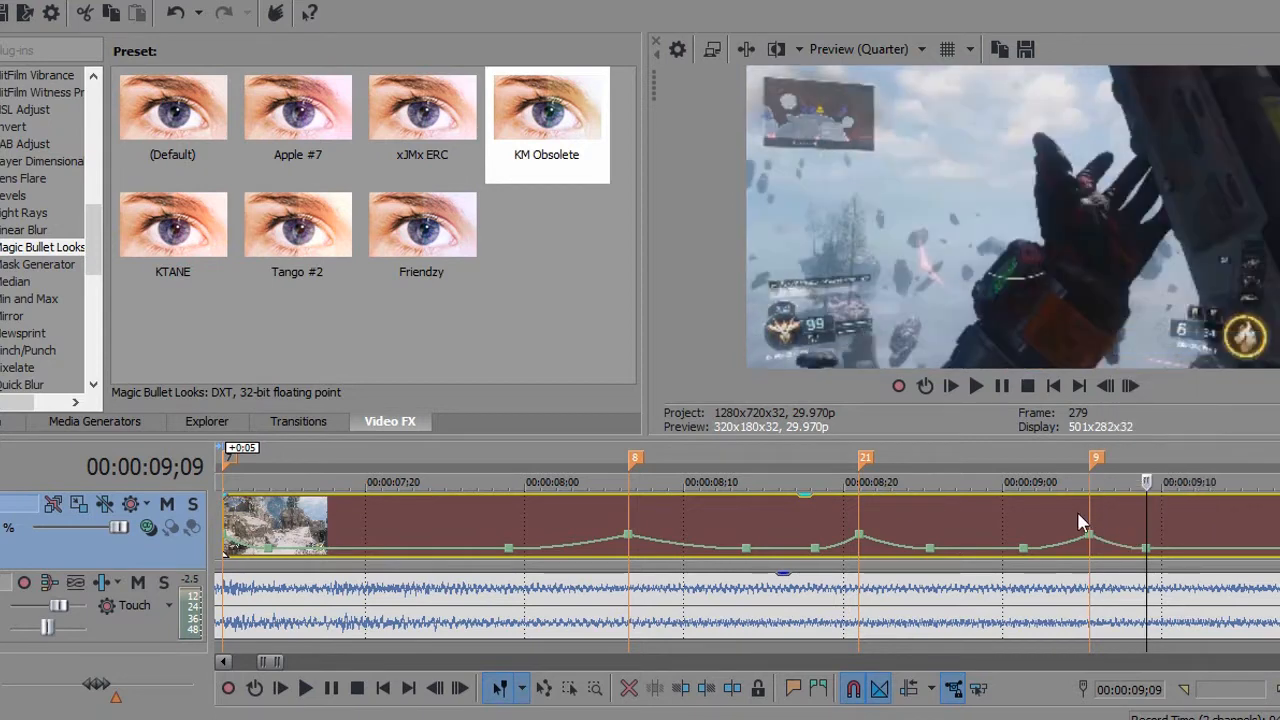
Examine the frames from just before marker 9 to 00:00:09;15 to judge the new slowdown.
left_click(1069, 513)
left_click(1125, 392)
left_click(1125, 392)
left_click(1125, 392)
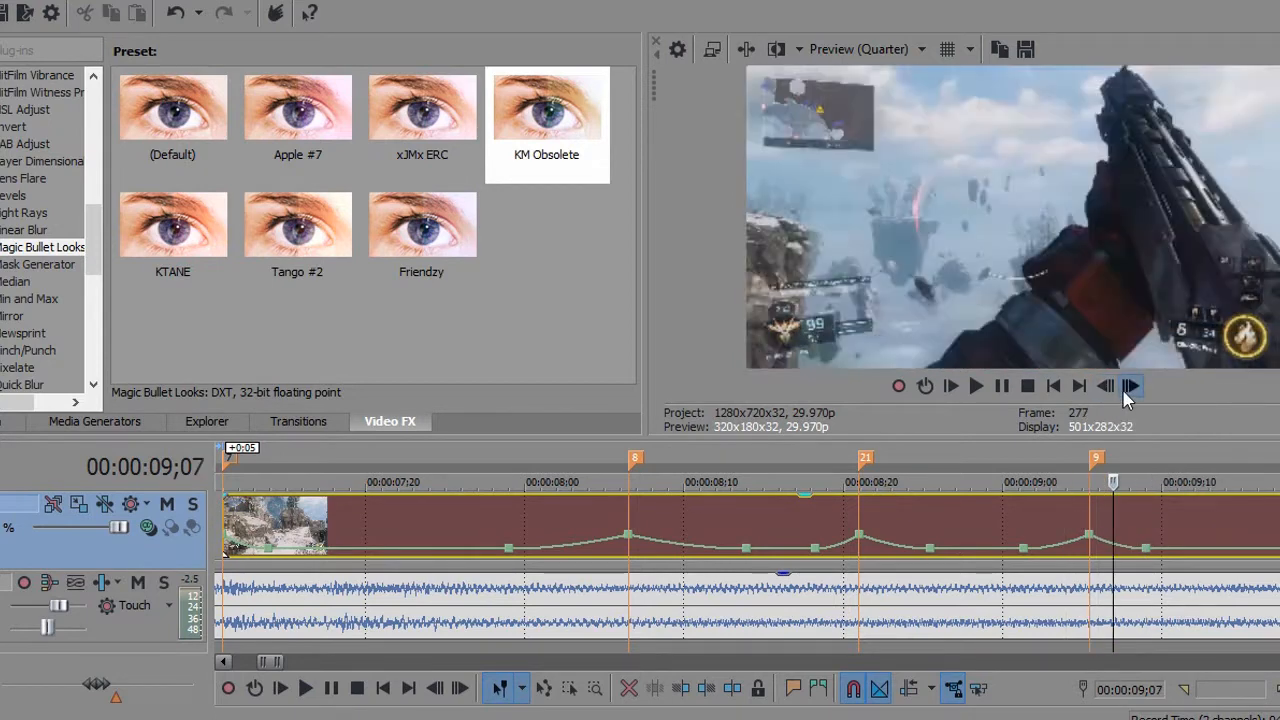
left_click(1125, 392)
left_click(1125, 392)
left_click(1125, 392)
left_click(1125, 392)
left_click(1125, 392)
left_click(1125, 392)
left_click(1125, 392)
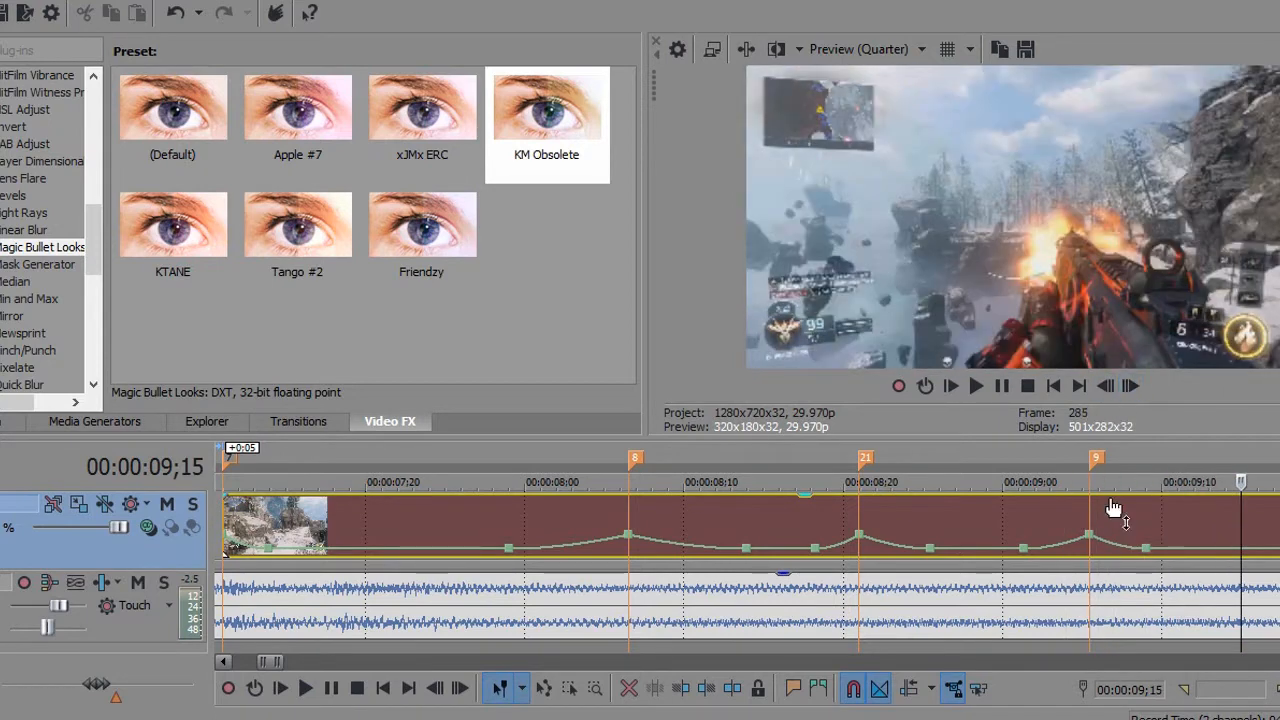
Add a velocity point at 00:00:09;11 and delete the one at 00:00:09;09.
left_click(1176, 553)
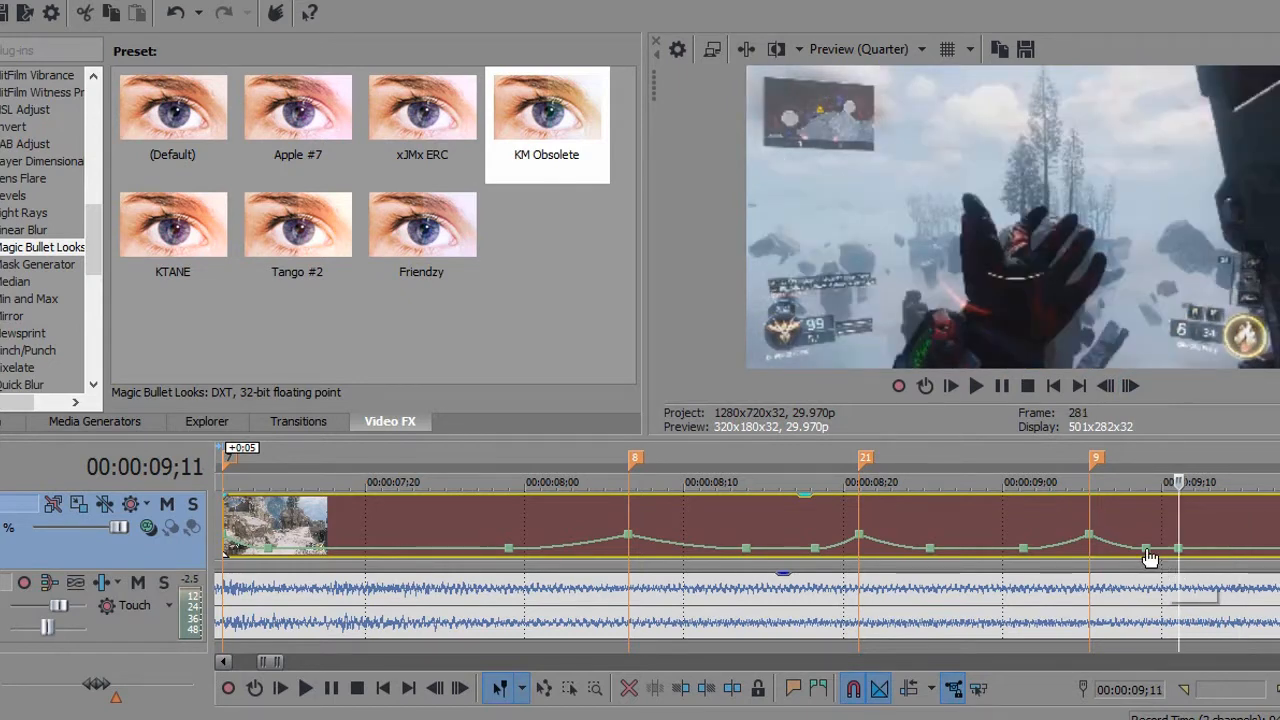
right_click(1147, 552)
left_click(1150, 291)
Examine the frames around marker 9 up to 00:00:09;11 to check the lengthened slowdown.
left_click(1023, 515)
left_click(1130, 386)
double_click(1130, 386)
double_click(1130, 386)
left_click(1130, 386)
double_click(1130, 386)
double_click(1130, 386)
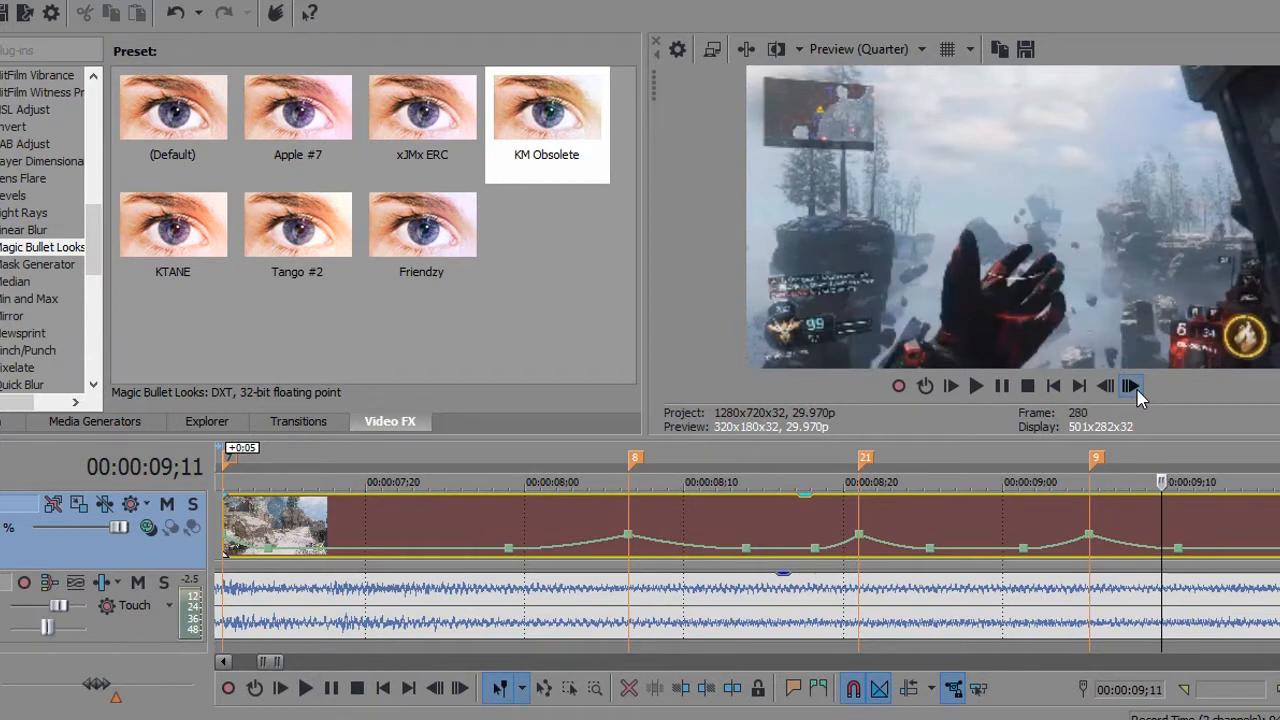
Examine the frames just after 00:00:09;11, and those from 00:00:07;27 up to marker 8.
left_click(1130, 386)
left_click(1130, 386)
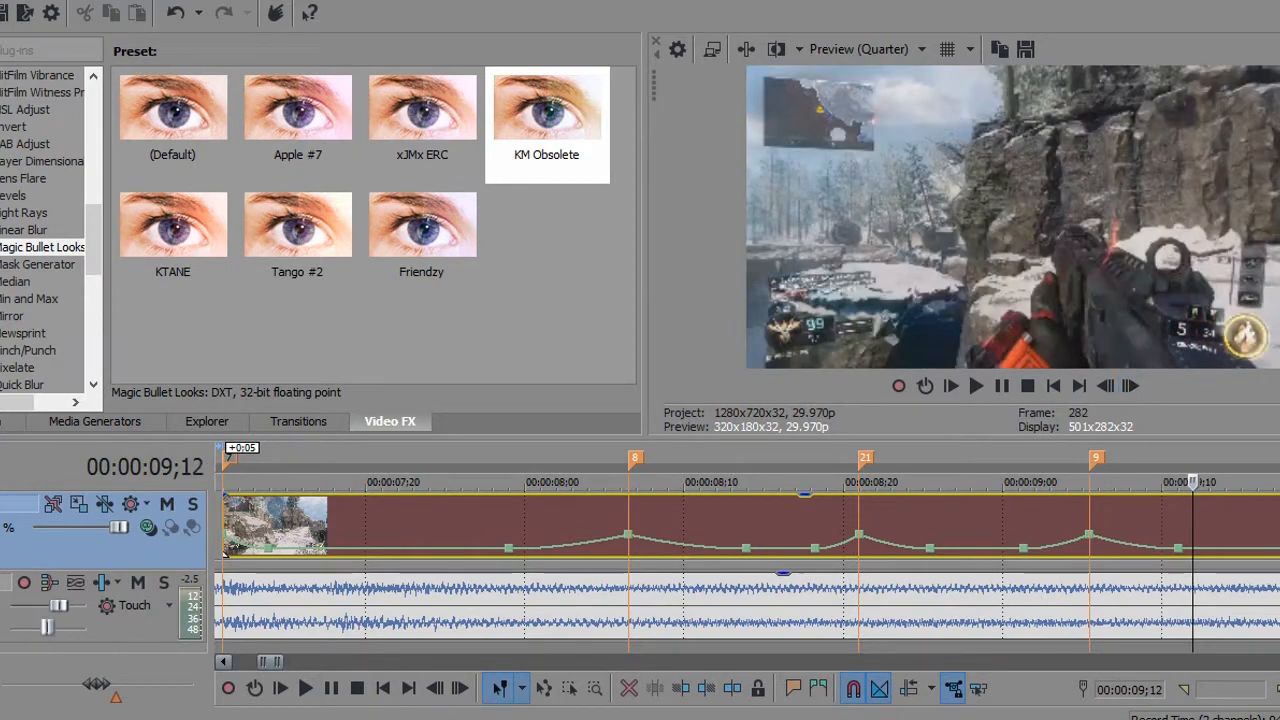
scroll(747, 560, "right", 3)
left_click(305, 525)
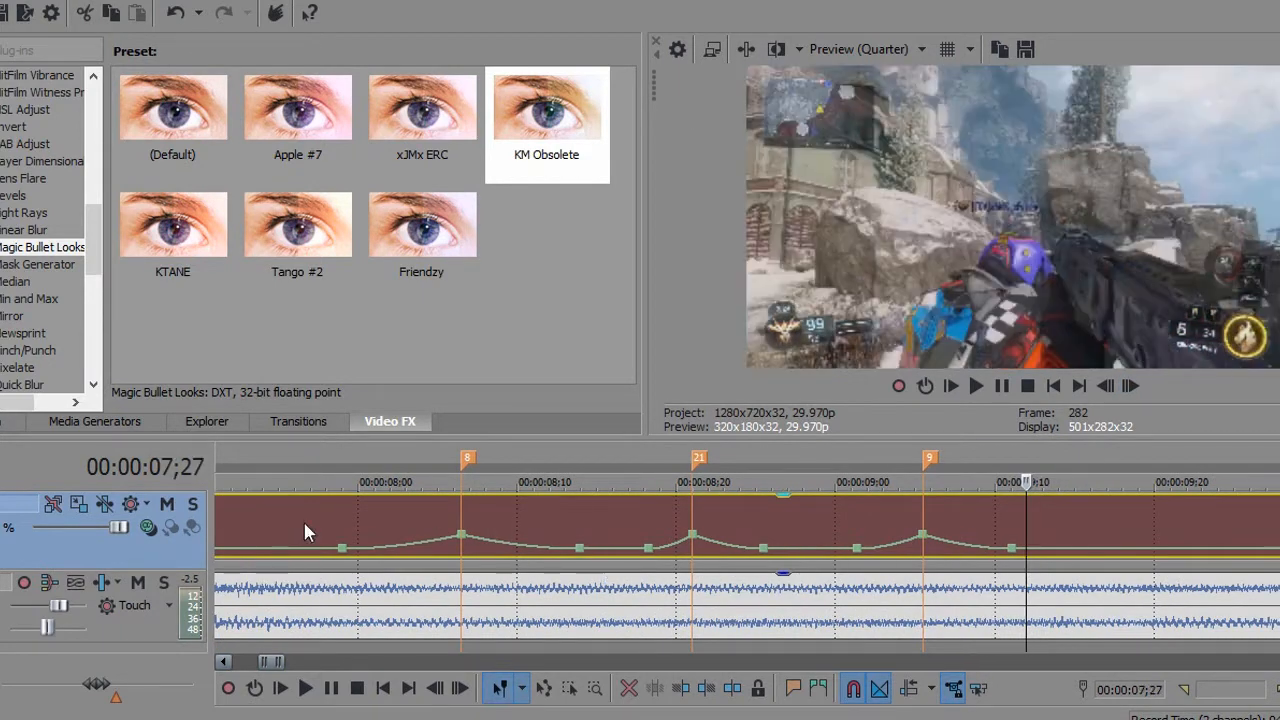
left_click(1133, 388)
left_click(1133, 388)
left_click(1133, 388)
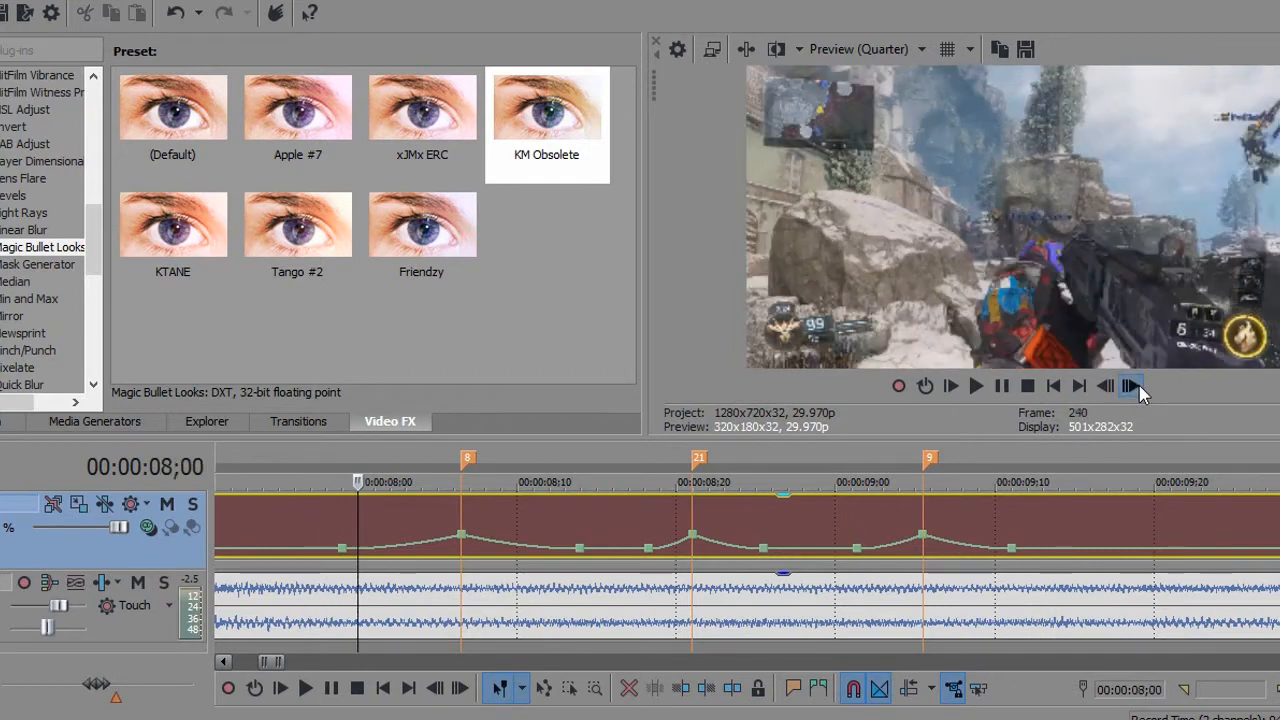
left_click(1133, 388)
left_click(1133, 388)
left_click(1133, 388)
left_click(1139, 388)
left_click(1139, 388)
left_click(1139, 388)
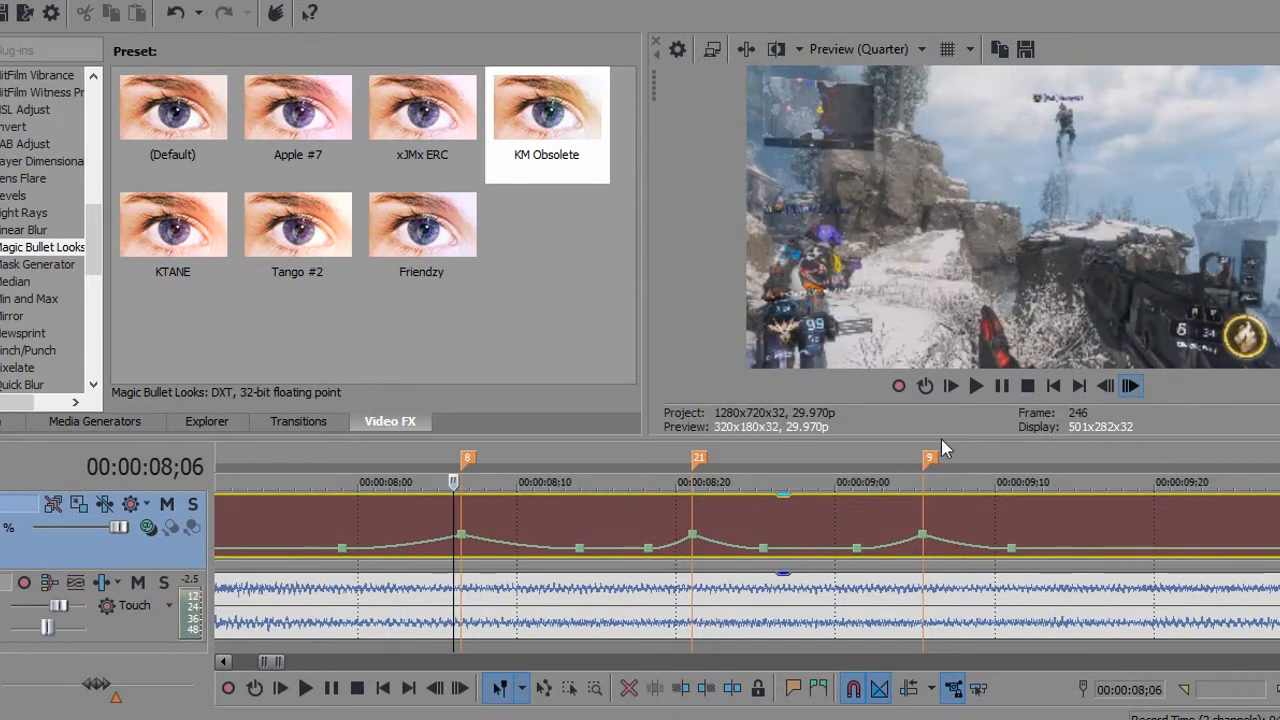
Examine the clip frame by frame from before marker 8 through markers 21 and 9 up to 00:00:09;21.
left_click(250, 526)
left_click(1130, 388)
left_click(1130, 388)
left_click(1130, 388)
left_click(1130, 388)
left_click(1130, 388)
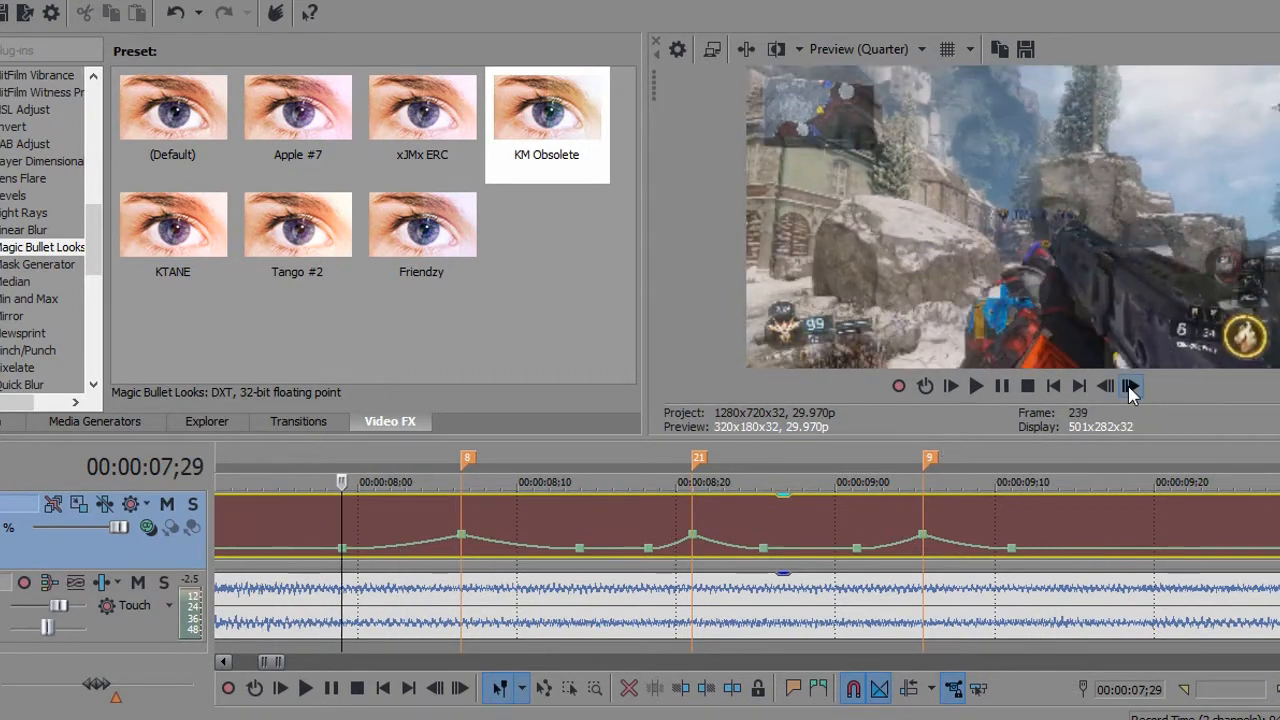
left_click(1130, 388)
left_click(1130, 388)
left_click(1130, 388)
left_click(1131, 388)
left_click(1131, 388)
left_click(1131, 388)
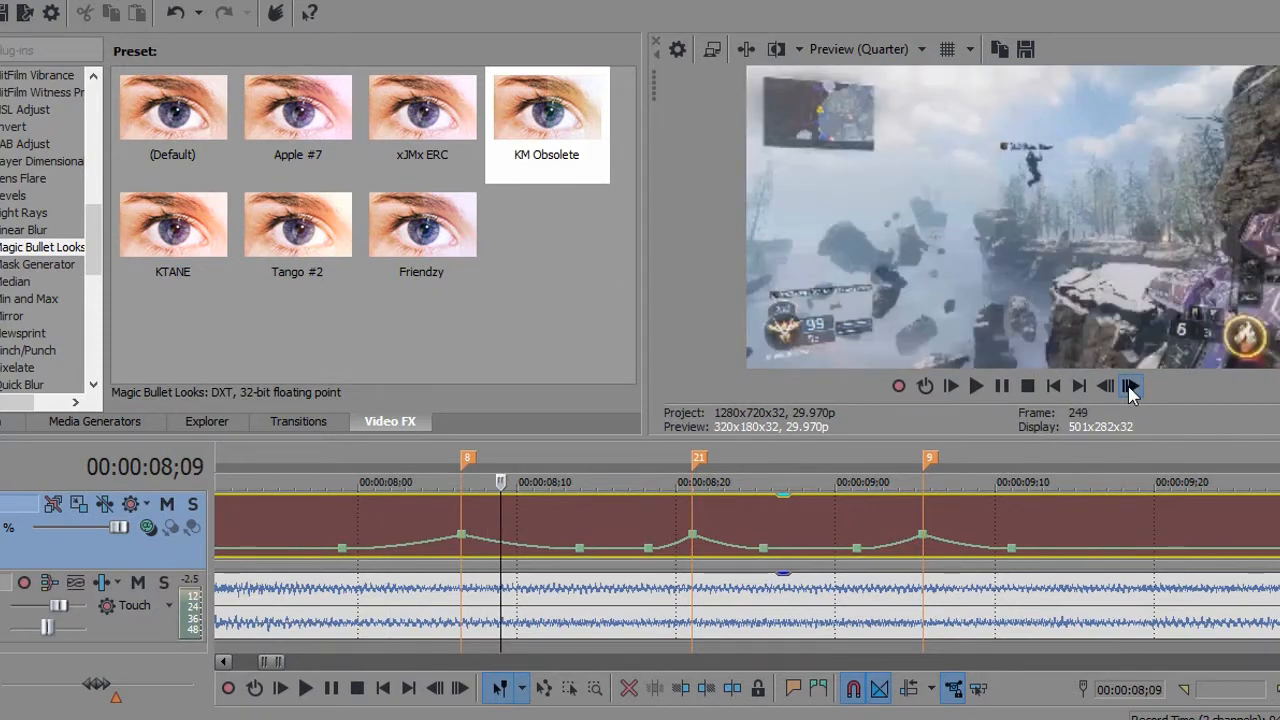
left_click(1131, 388)
left_click(1131, 388)
left_click(1131, 388)
left_click(1131, 388)
left_click(1131, 388)
double_click(1131, 388)
left_click(1131, 388)
double_click(1131, 388)
left_click(1131, 388)
double_click(1131, 388)
left_click(1131, 388)
left_click(1131, 388)
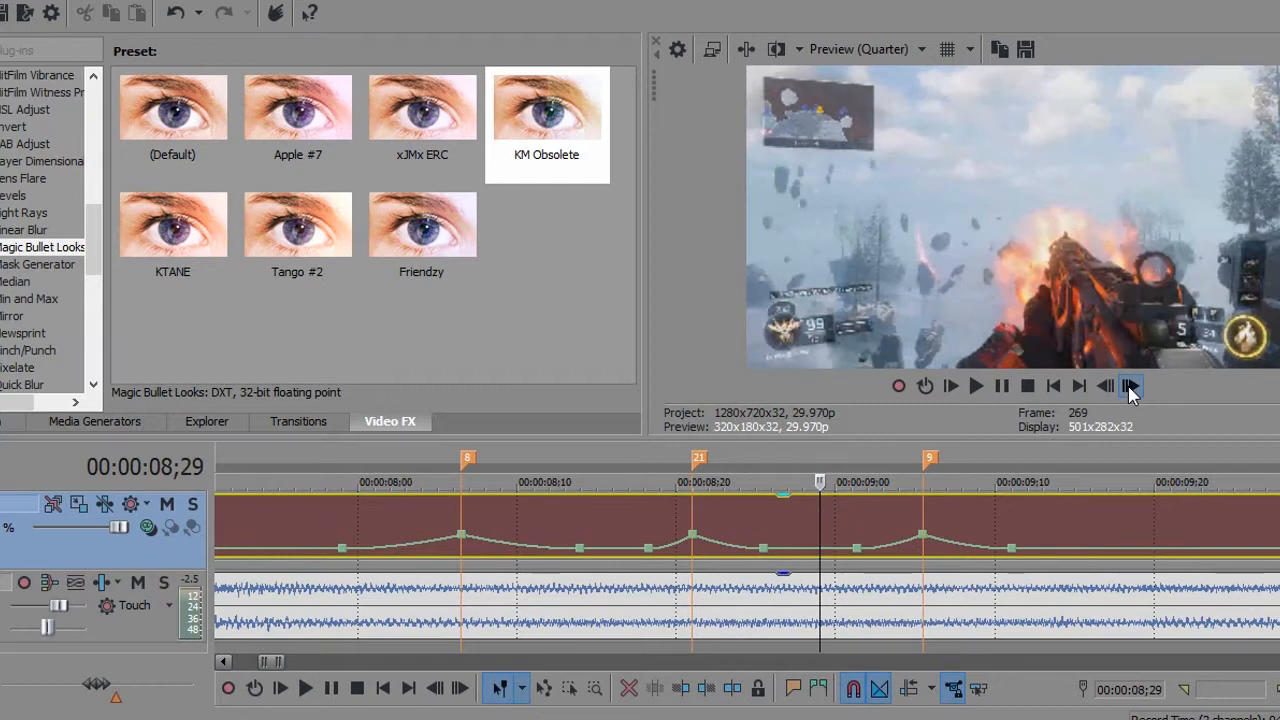
left_click(1130, 389)
left_click(1130, 389)
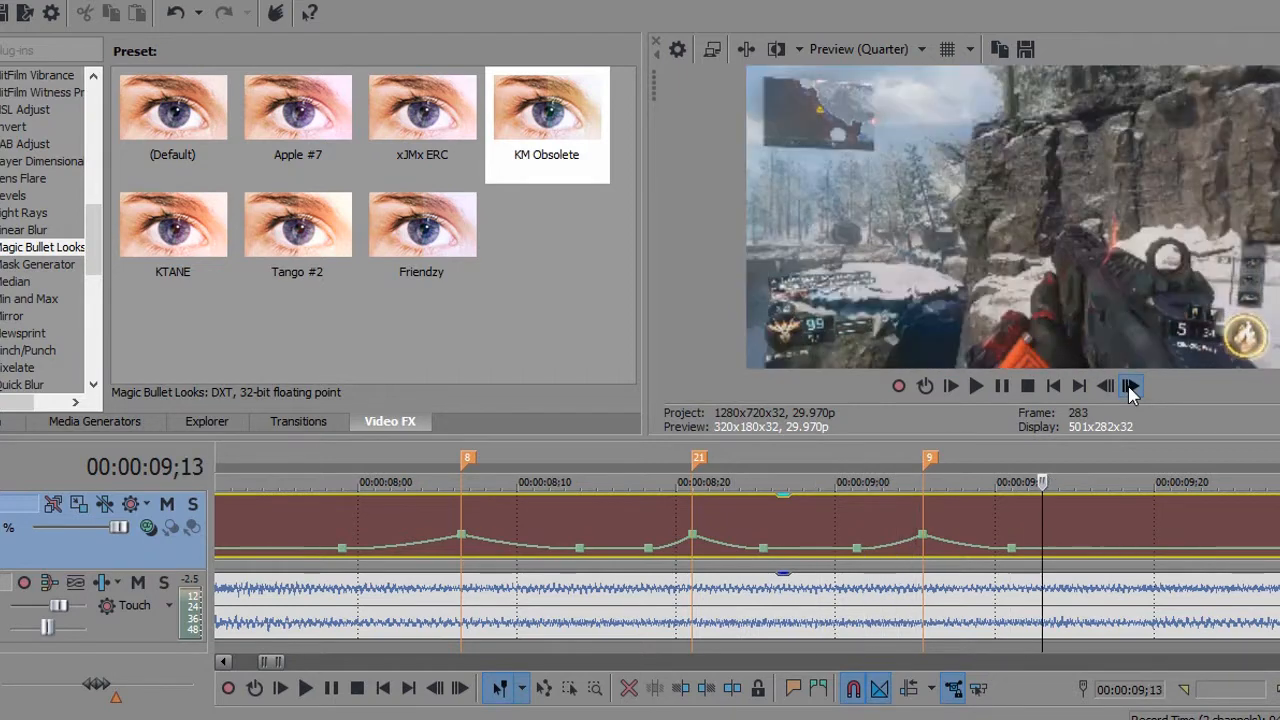
left_click(1130, 389)
left_click(1130, 389)
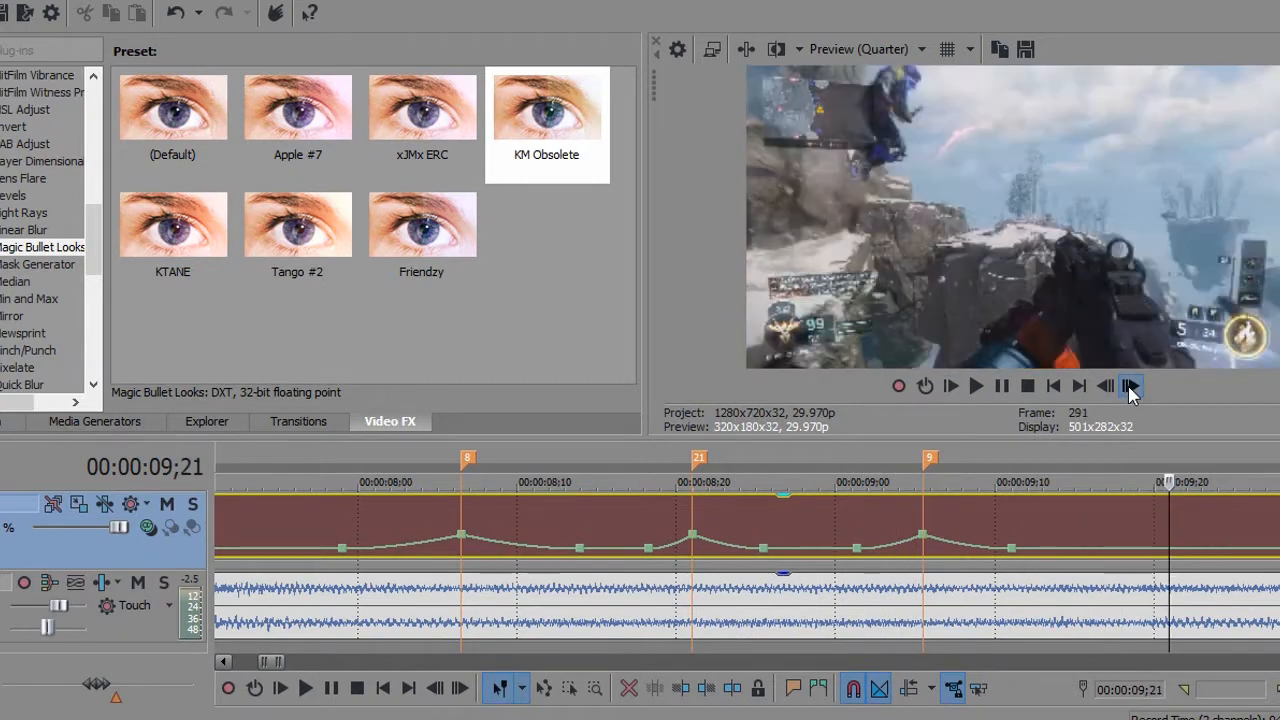
Add a marker at 00:00:09;20, between markers 9 and 10.
left_click(1277, 661)
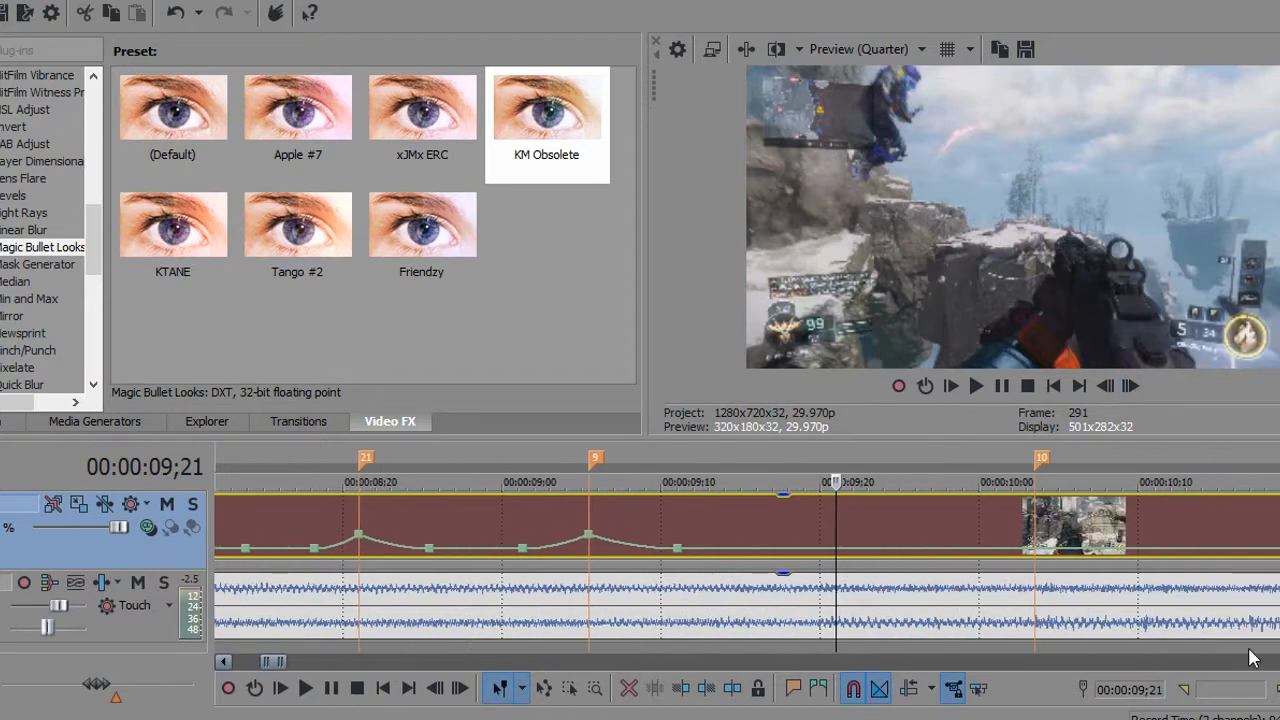
left_click(819, 529)
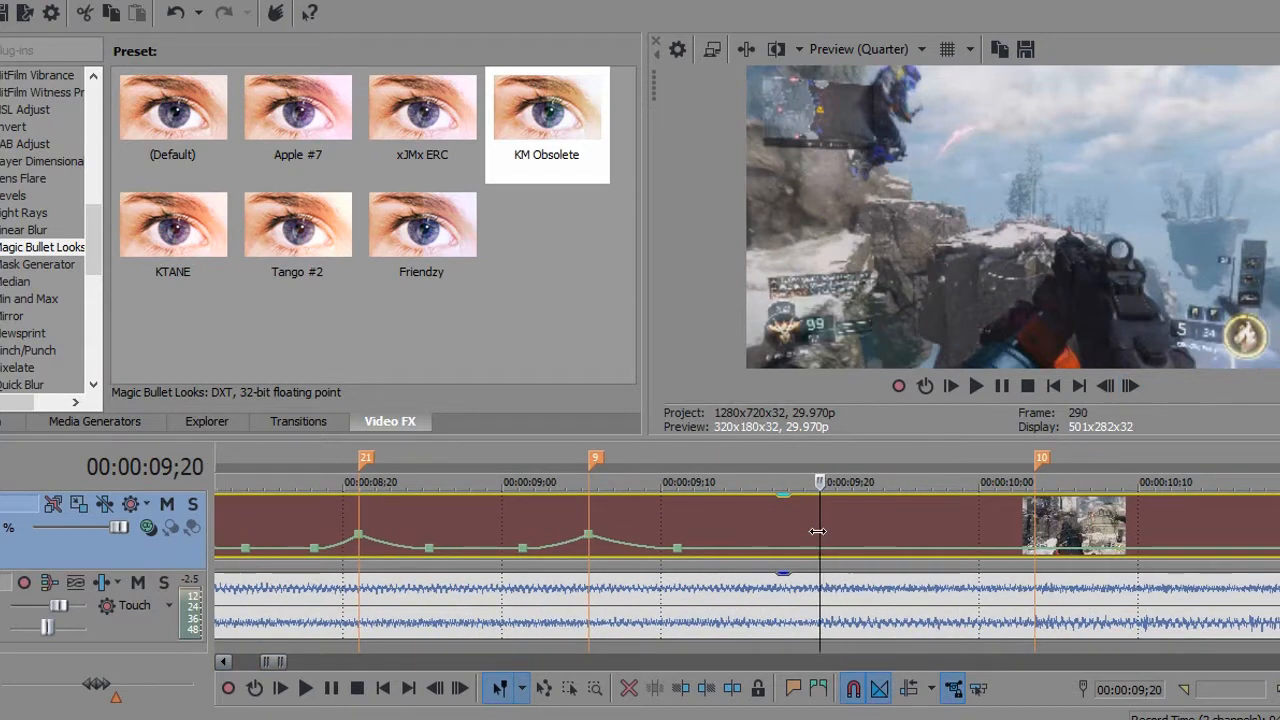
key("m")
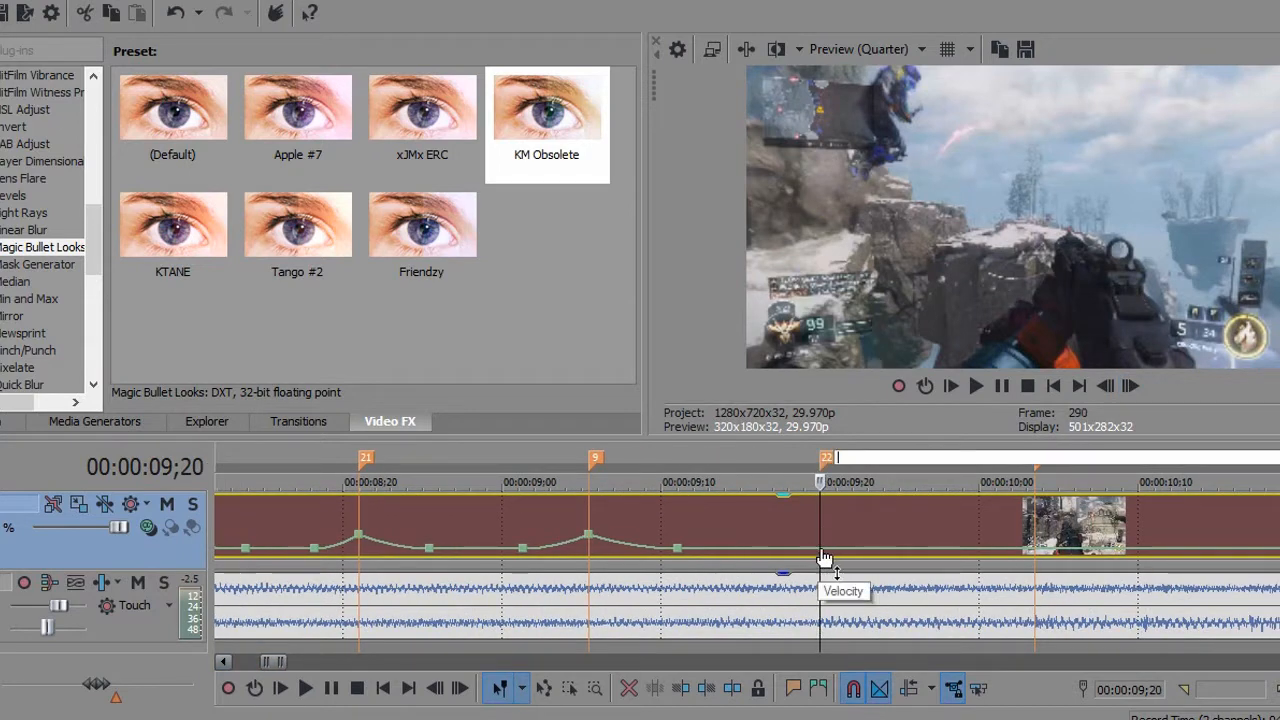
Set velocity points to 300% forward at marker 22 and 50% forward at 00:00:09;17.
right_click(820, 549)
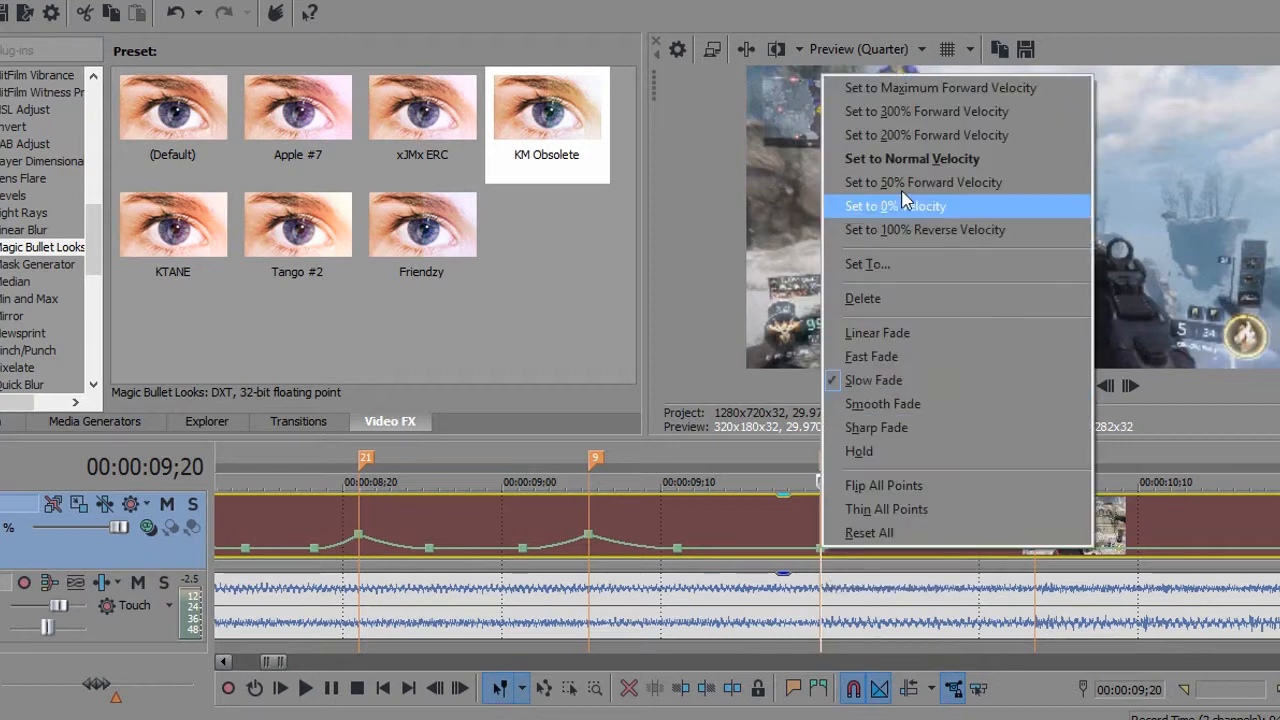
left_click(905, 111)
right_click(786, 543)
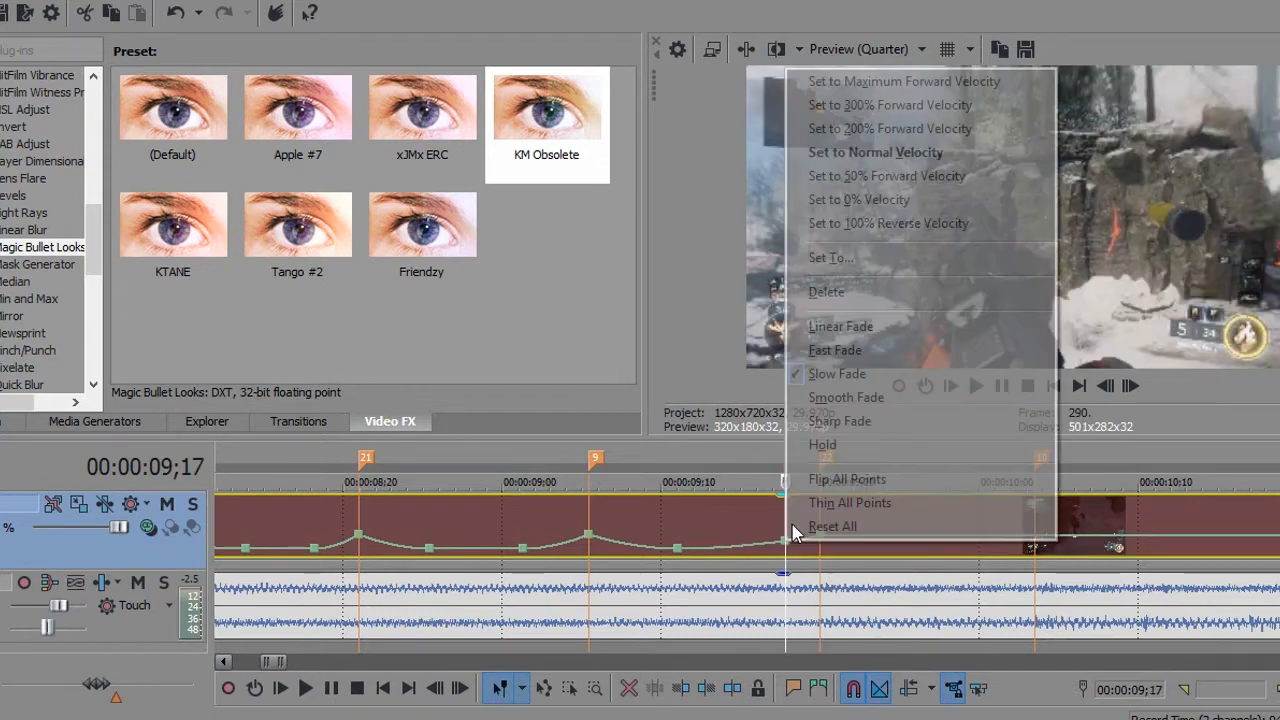
left_click(850, 182)
Examine the frames around marker 22, up to 00:00:09;26 and back, to judge the new speed-up.
left_click(1130, 386)
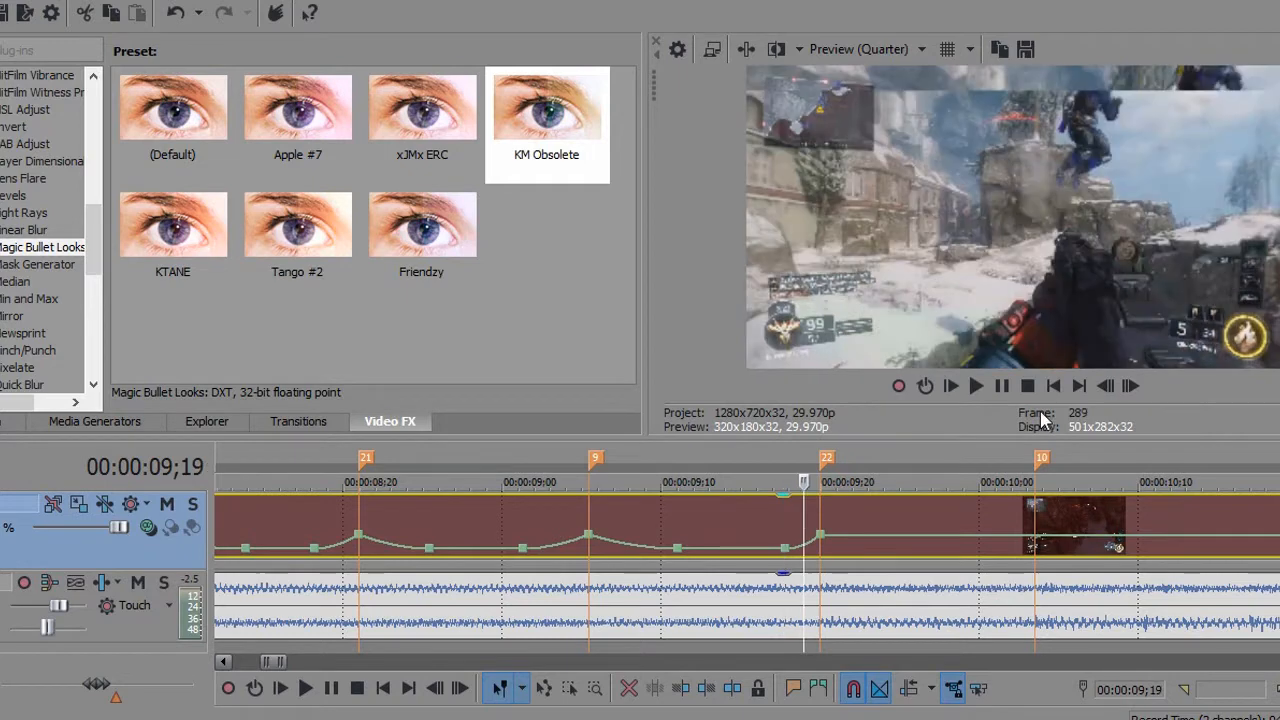
left_click(1130, 386)
left_click(1130, 386)
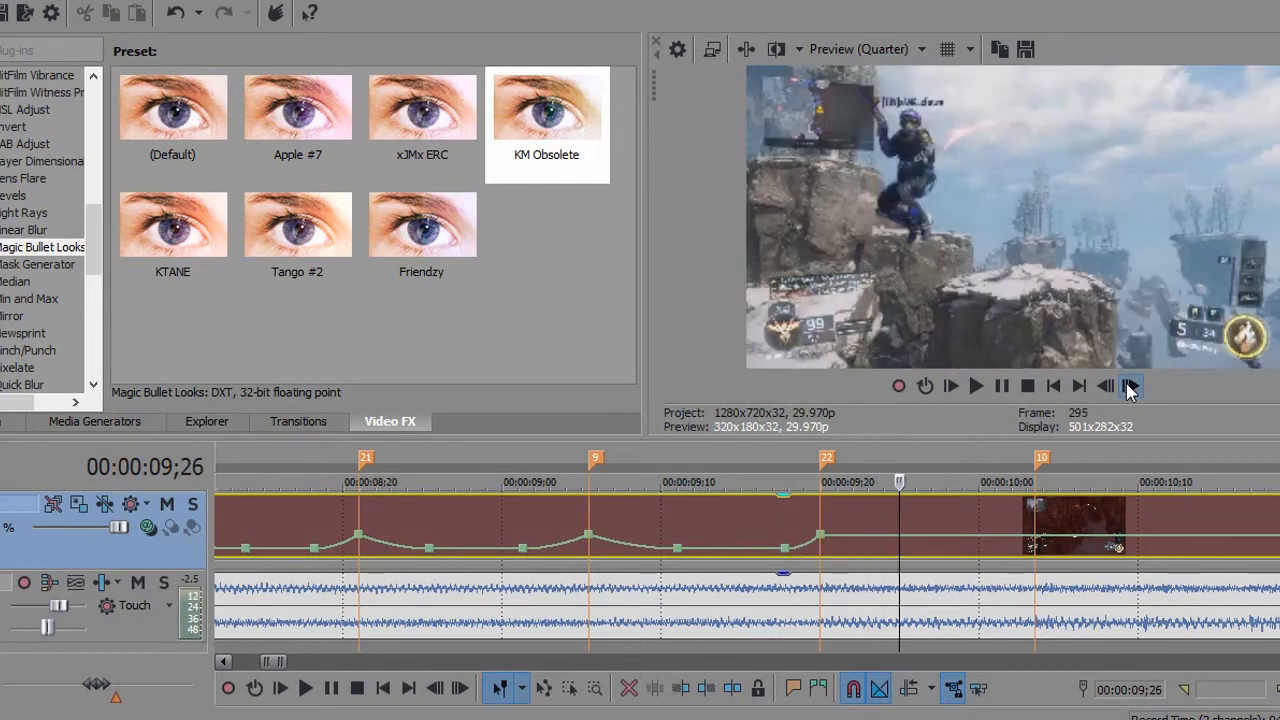
left_click(1130, 386)
left_click(1130, 386)
left_click(1105, 394)
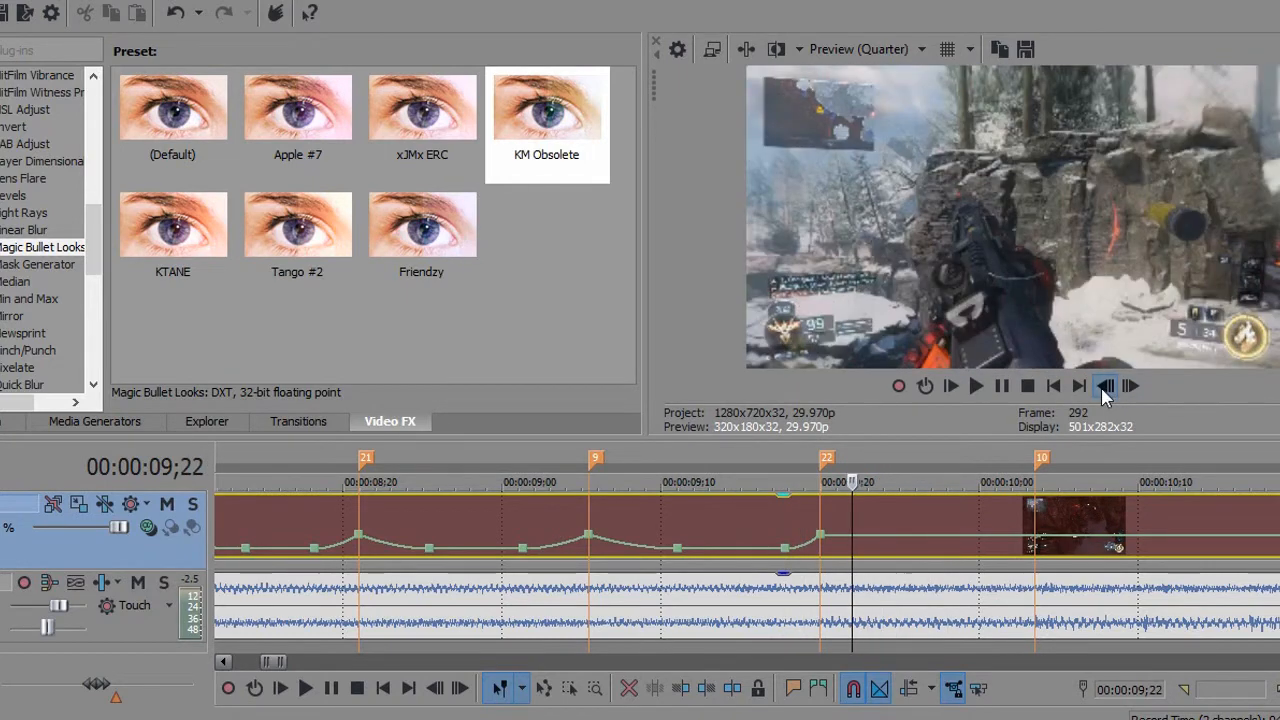
left_click(1105, 394)
left_click(1105, 394)
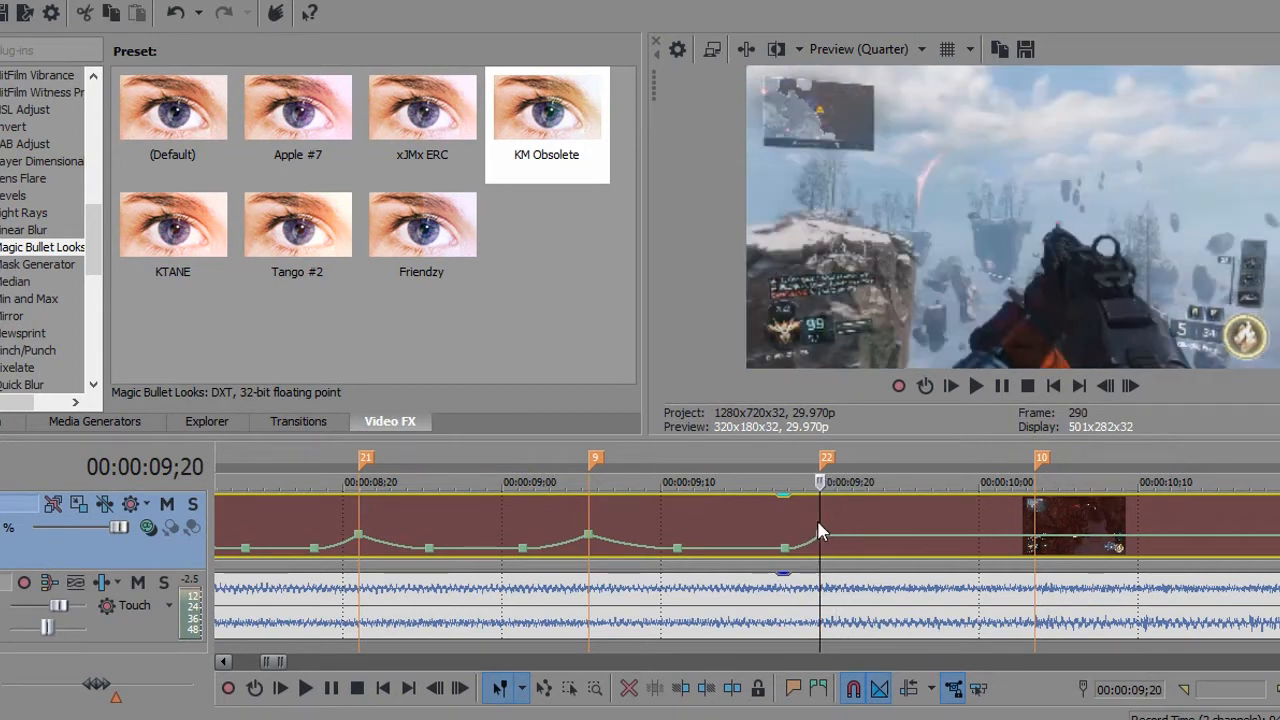
Add a velocity point at 00:00:09;16 and delete the one at 00:00:09;17.
key("Left")
key("Left")
key("Left")
key("Left")
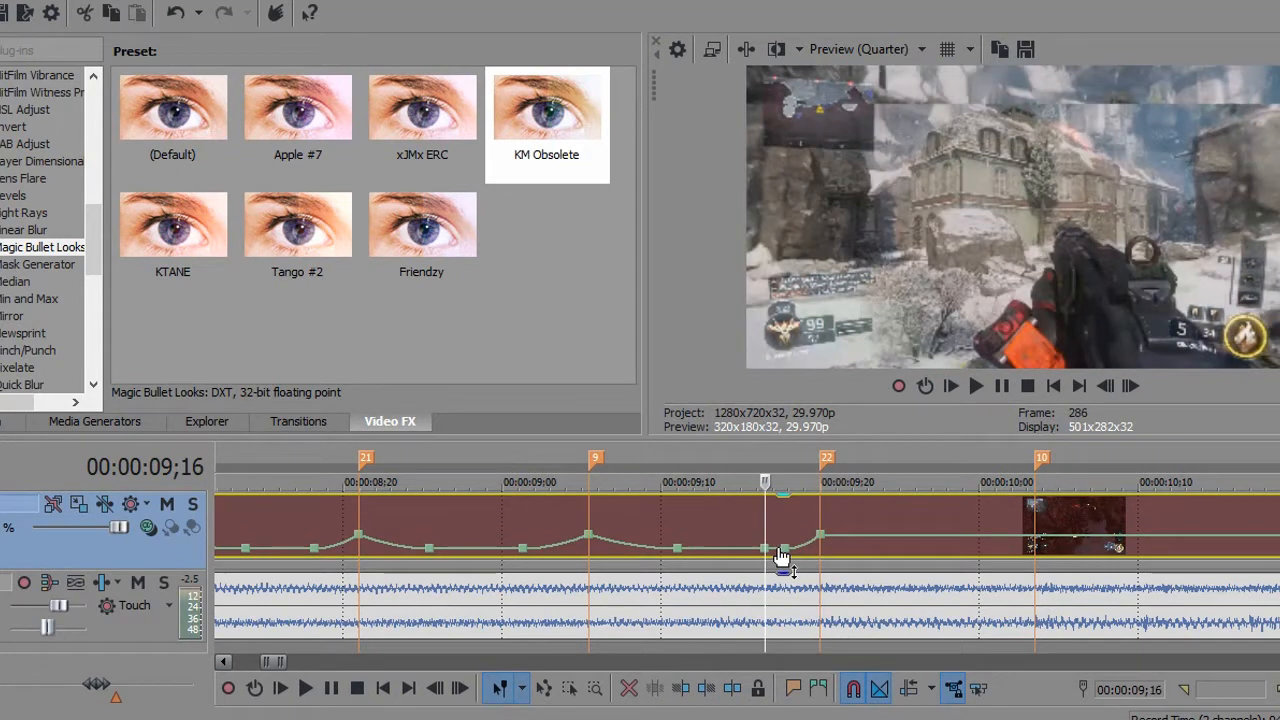
right_click(783, 552)
left_click(815, 294)
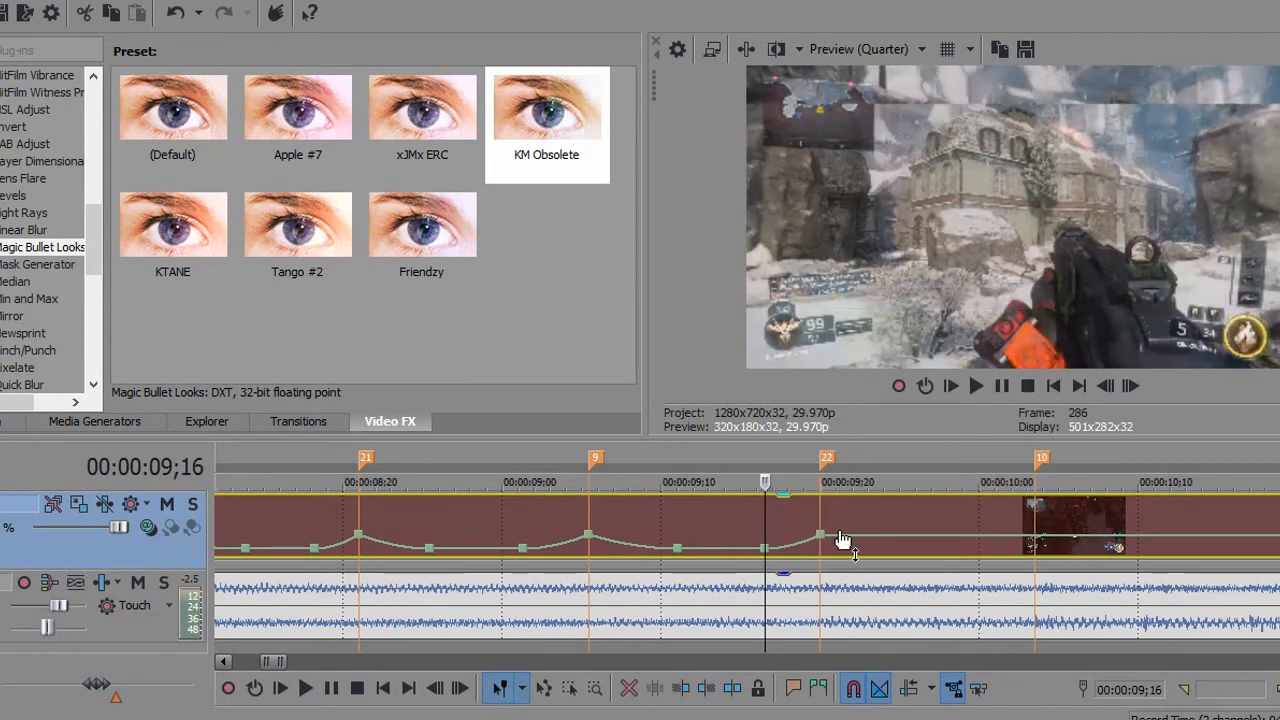
Examine the frames from 00:00:09;16 through marker 22 to 00:00:09;27 to check the lengthened speed-up.
key("Right")
key("Right")
key("Right")
left_click(1131, 386)
left_click(1131, 386)
left_click(1131, 386)
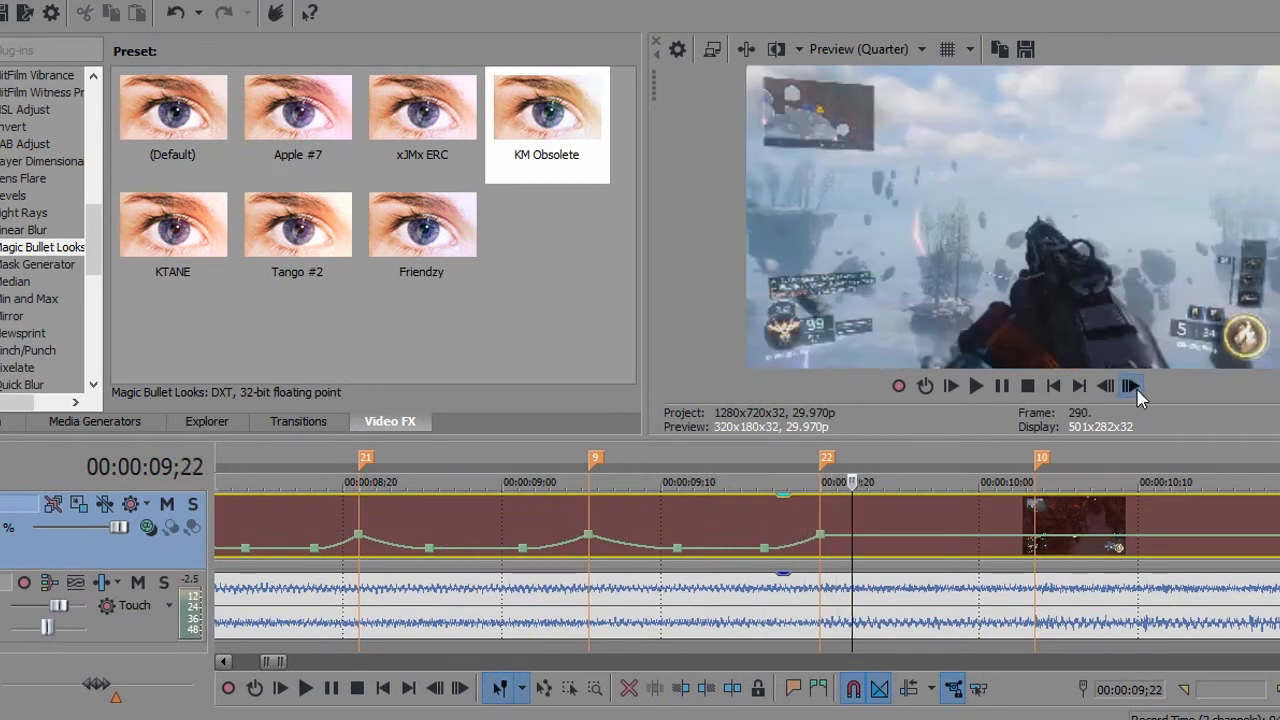
left_click(1134, 388)
left_click(1134, 388)
left_click(1134, 388)
left_click(1134, 388)
left_click(1134, 388)
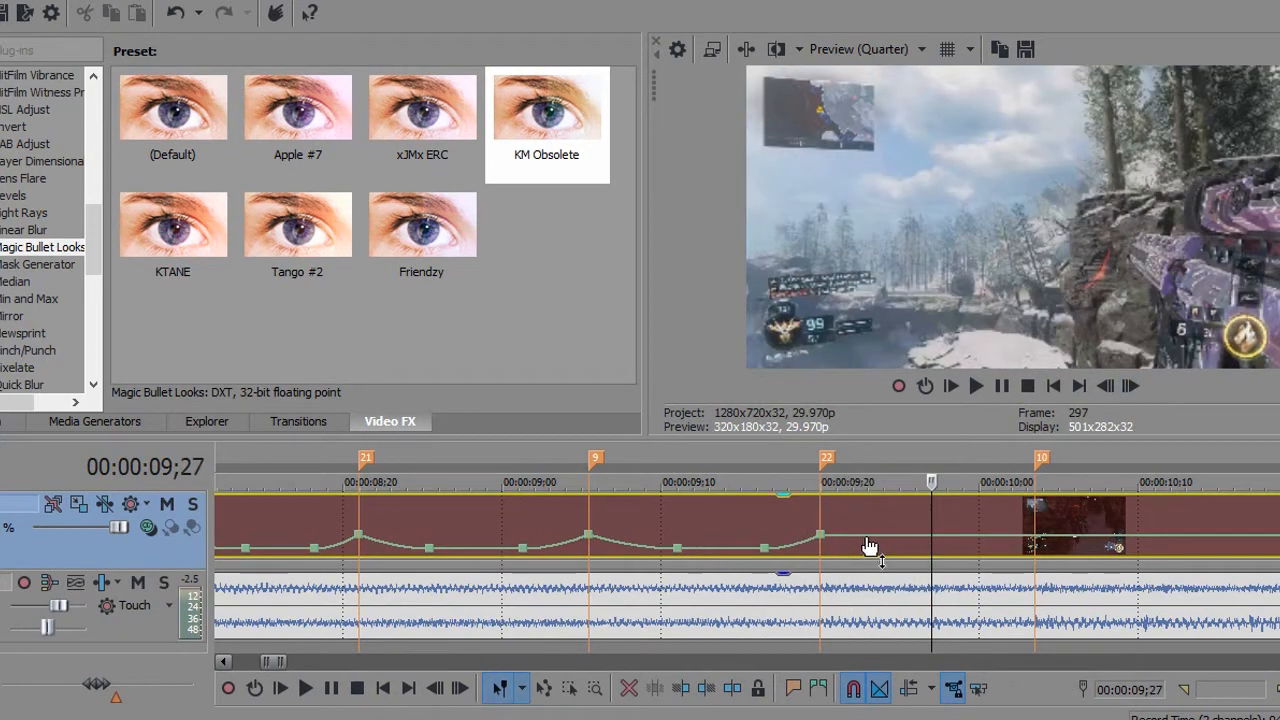
Set a velocity point at 00:00:09;23 to 50% forward velocity and apply Fast Fade to the segment after marker 22.
double_click(870, 545)
right_click(871, 540)
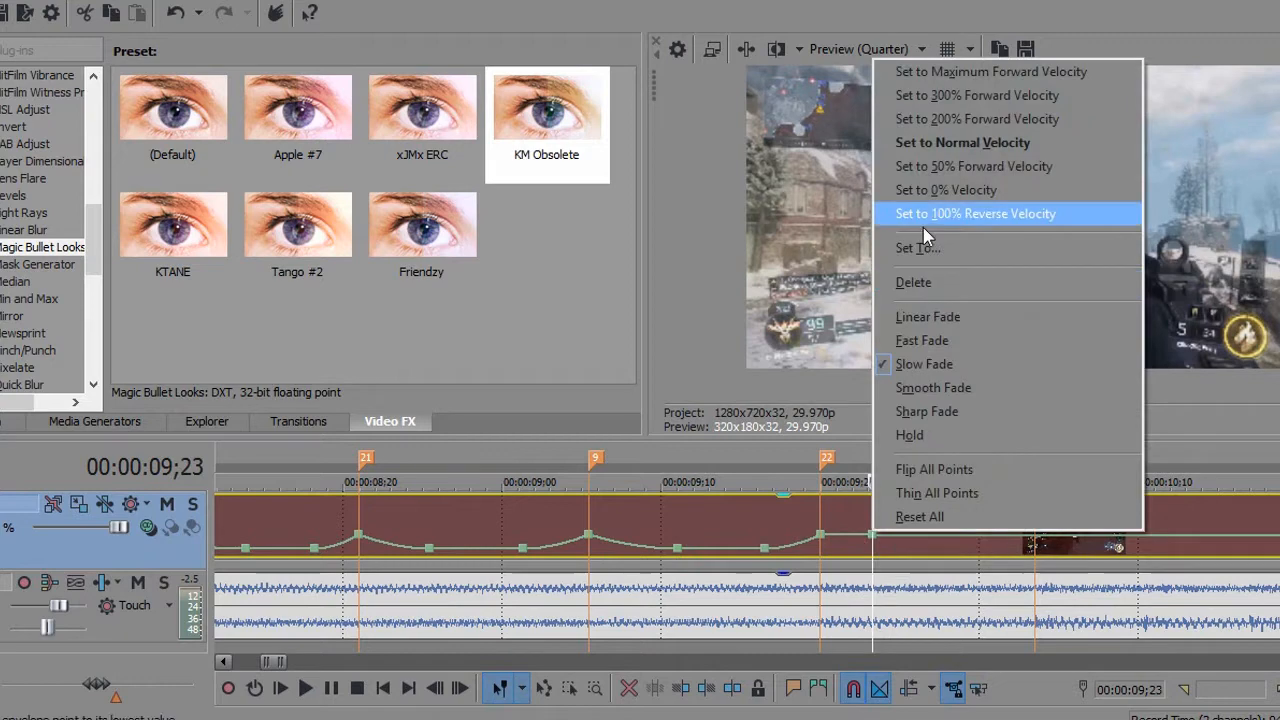
left_click(934, 172)
right_click(848, 539)
left_click(872, 347)
Examine the frames from just before marker 22 past marker 10 to 00:00:10;06 to judge the new slowdown.
left_click(773, 514)
left_click(1124, 384)
left_click(1128, 386)
left_click(1128, 386)
left_click(1128, 386)
left_click(1128, 386)
left_click(1128, 386)
left_click(1128, 386)
left_click(1128, 386)
left_click(1128, 386)
left_click(1128, 386)
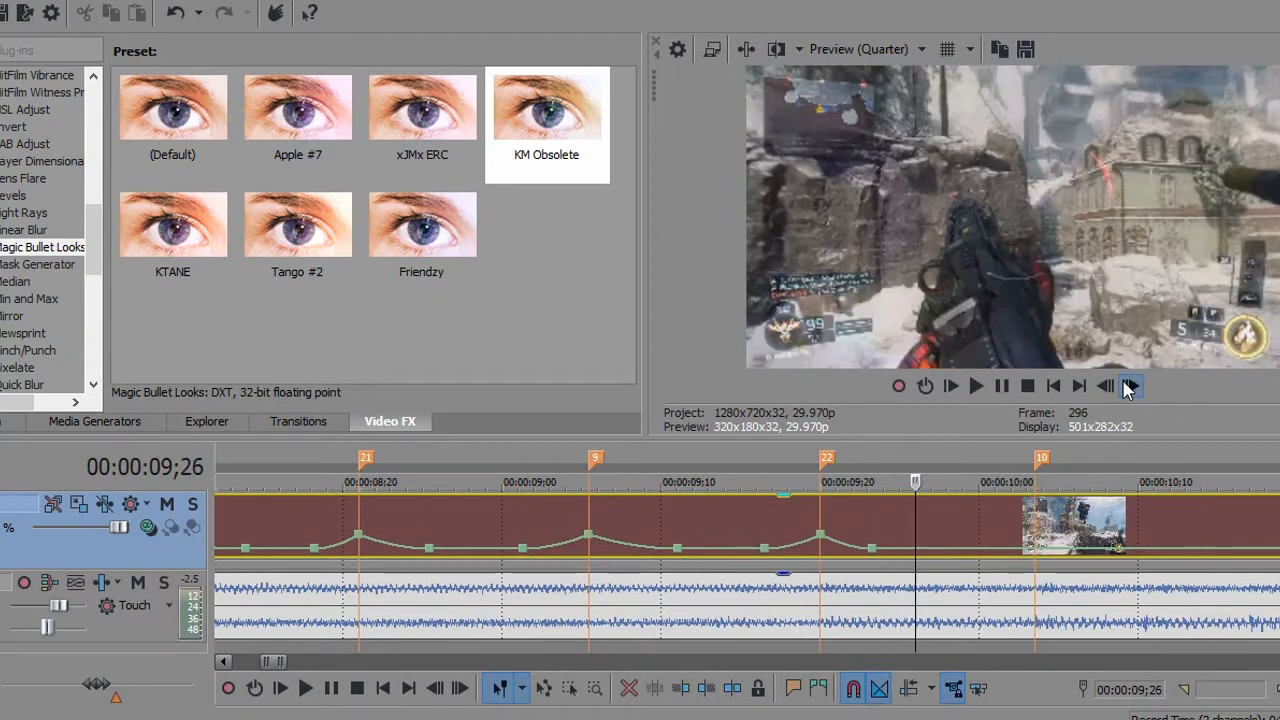
left_click(1128, 386)
left_click(1128, 386)
left_click(1128, 386)
left_click(1128, 386)
left_click(1128, 386)
left_click(1128, 386)
left_click(1128, 386)
left_click(1128, 386)
left_click(1128, 386)
left_click(1128, 386)
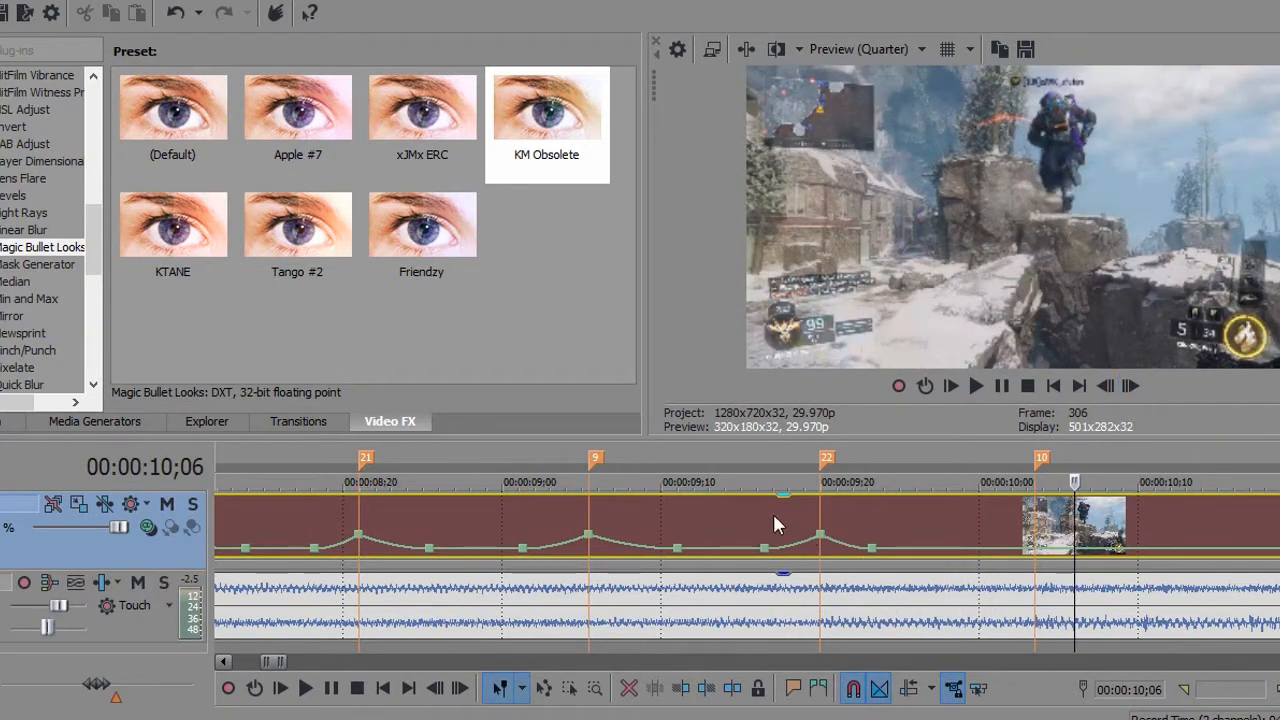
Review the same stretch around marker 22 once more, up to 00:00:10;06, to decide on adjusting the velocity points.
left_click(773, 515)
left_click(1132, 384)
left_click(1132, 384)
left_click(1132, 384)
left_click(1132, 384)
left_click(1132, 384)
left_click(1132, 384)
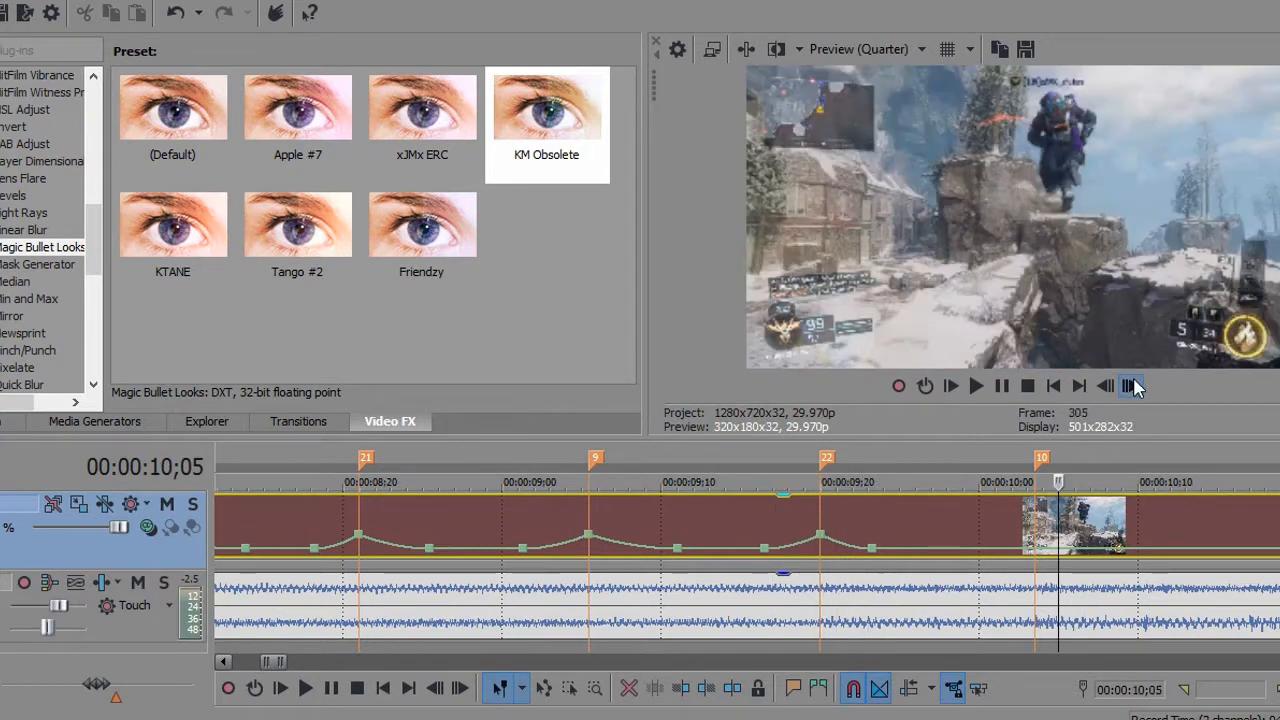
left_click(1132, 386)
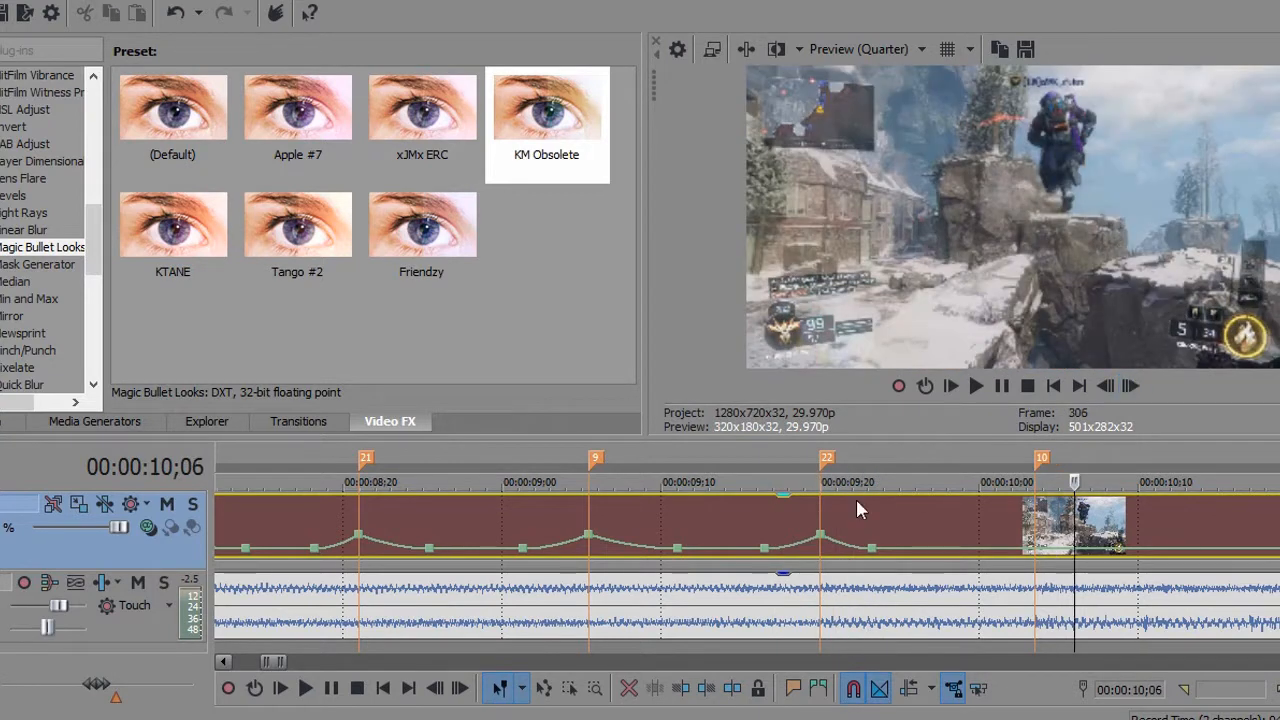
left_click(848, 556)
right_click(848, 556)
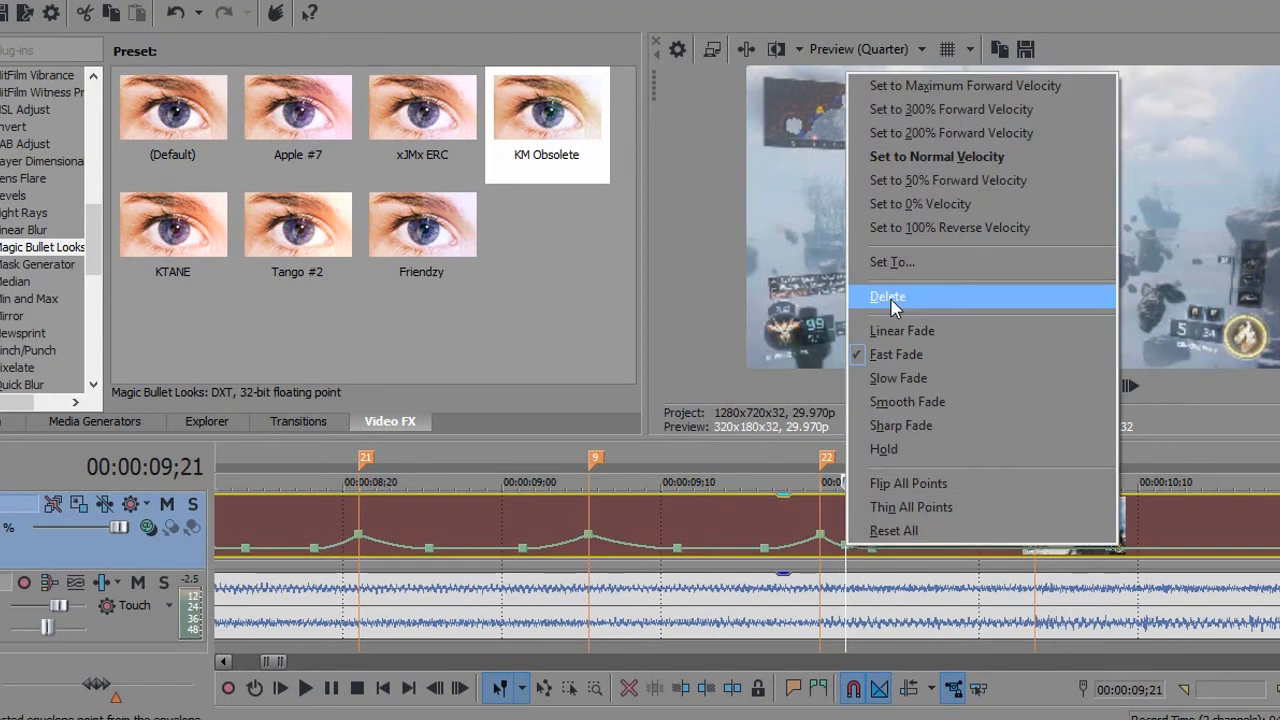
left_click(891, 303)
Add a velocity point at 00:00:09;18 set to 50% forward velocity and delete the one at 00:00:09;16.
left_click(793, 550)
right_click(793, 550)
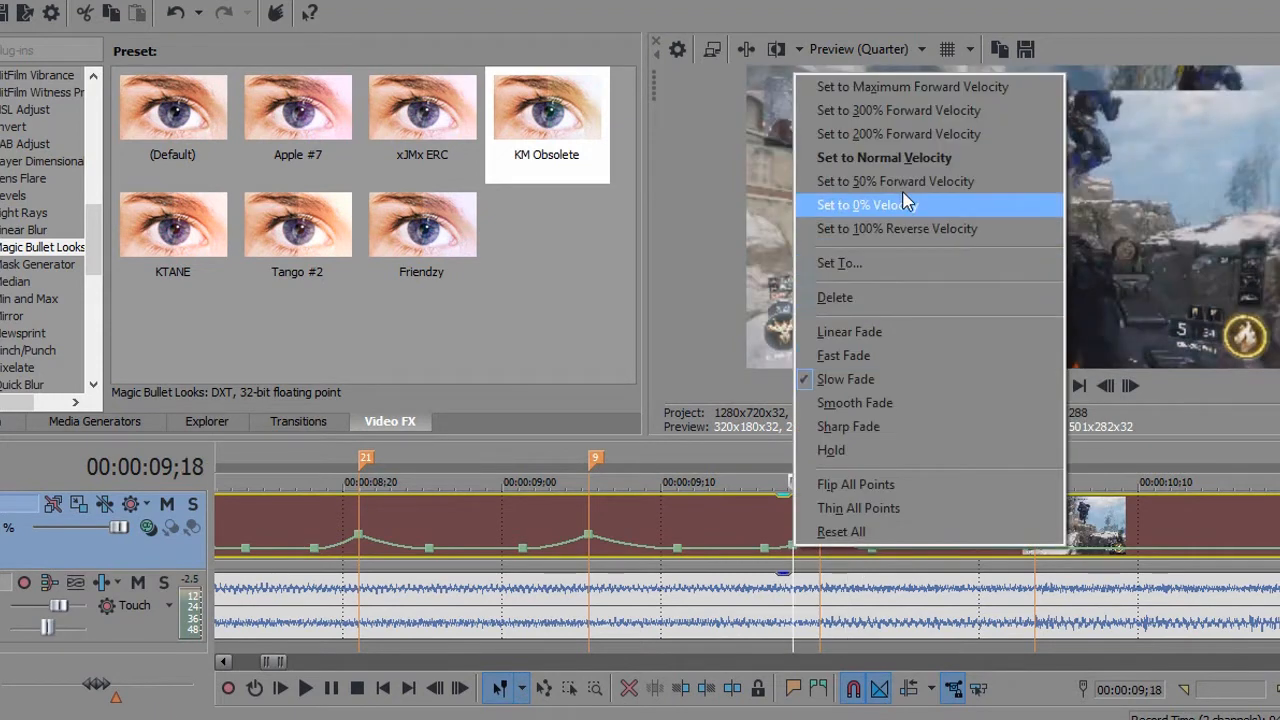
left_click(885, 177)
right_click(775, 548)
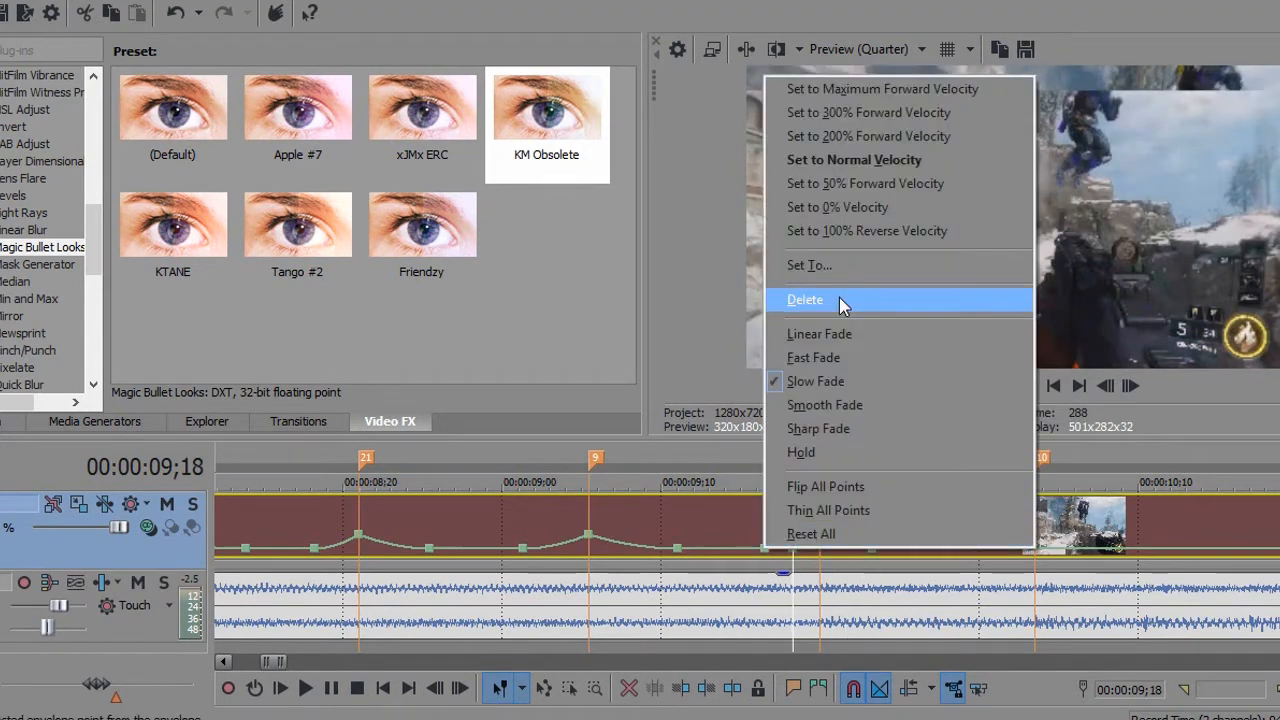
left_click(840, 300)
Examine the frames around marker 22, between 00:00:09;09 and 00:00:10;03, to check the shortened speed-up.
left_click(1131, 386)
left_click(1131, 386)
left_click(1132, 387)
left_click(1134, 388)
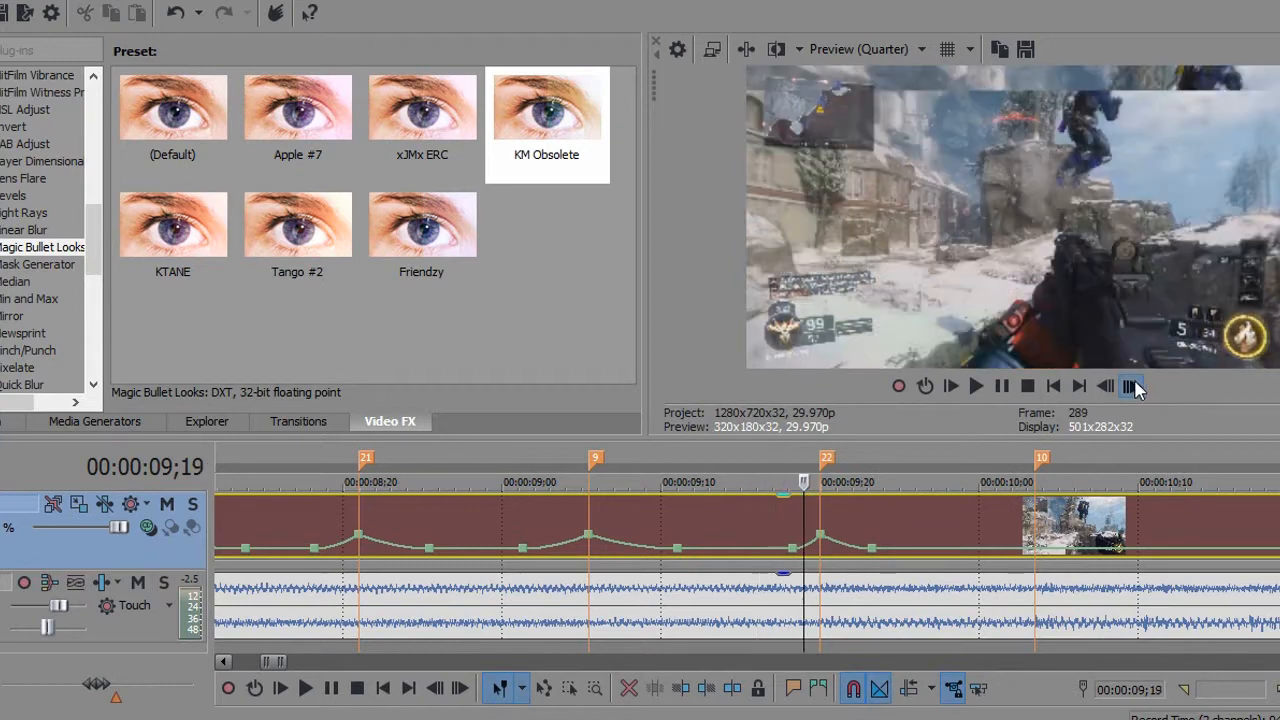
left_click(1131, 386)
left_click(1131, 386)
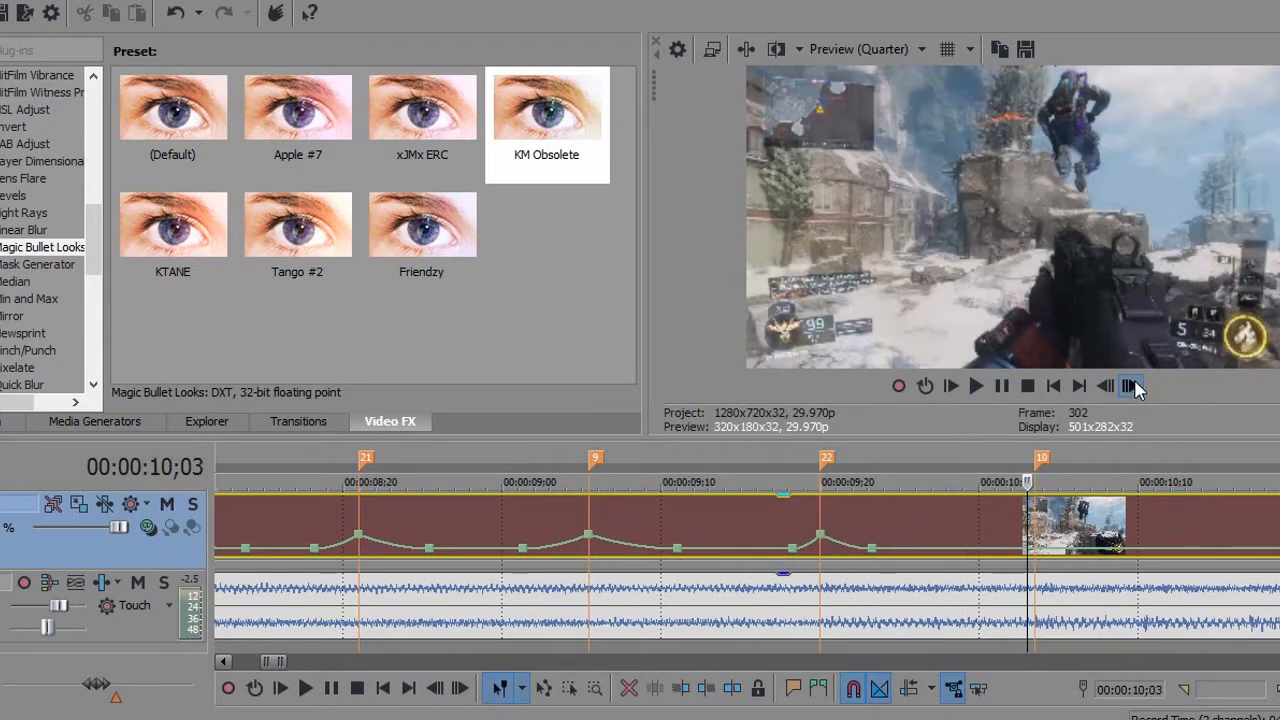
left_click(645, 520)
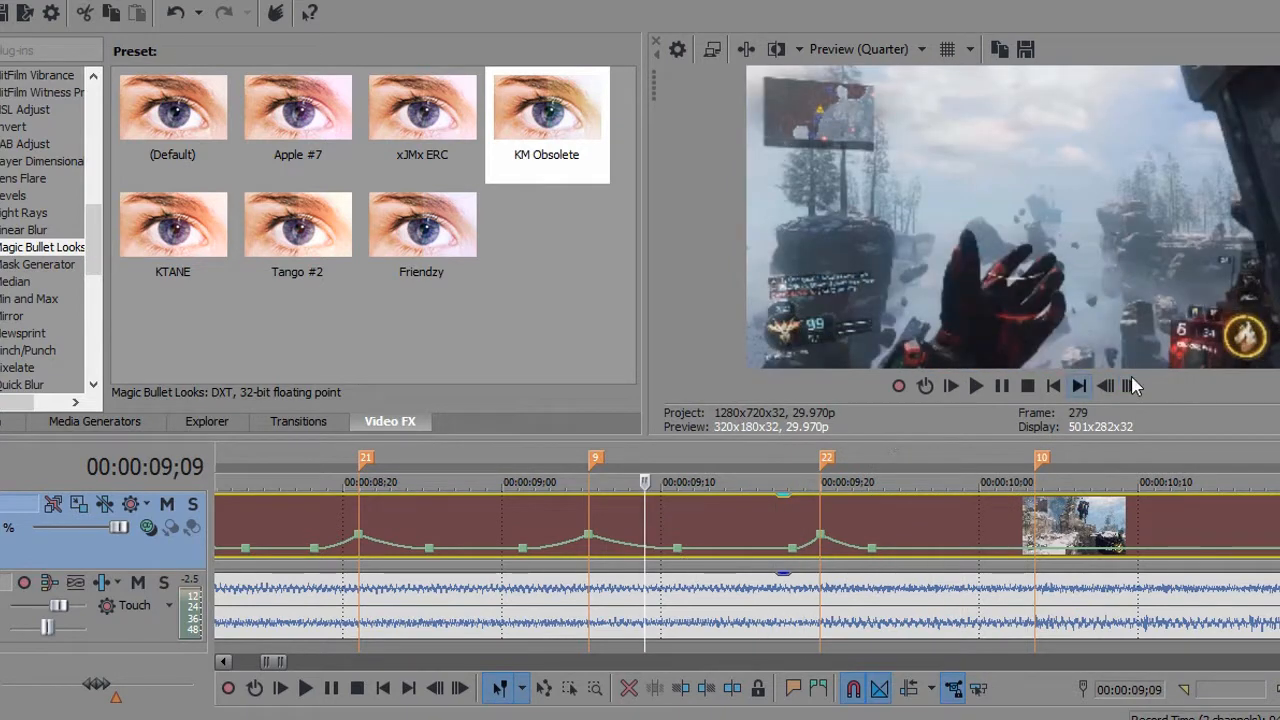
left_click(1131, 386)
left_click(1131, 386)
left_click(1131, 386)
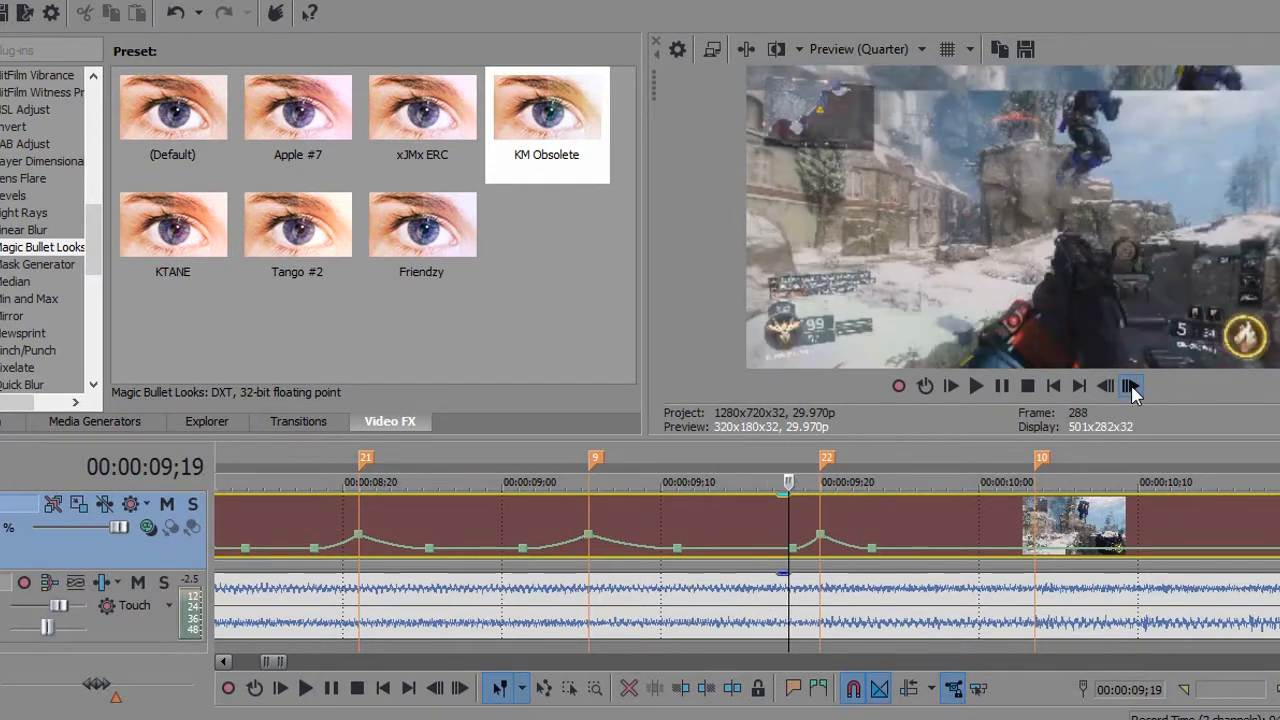
left_click(1131, 386)
left_click(1131, 386)
left_click(1131, 386)
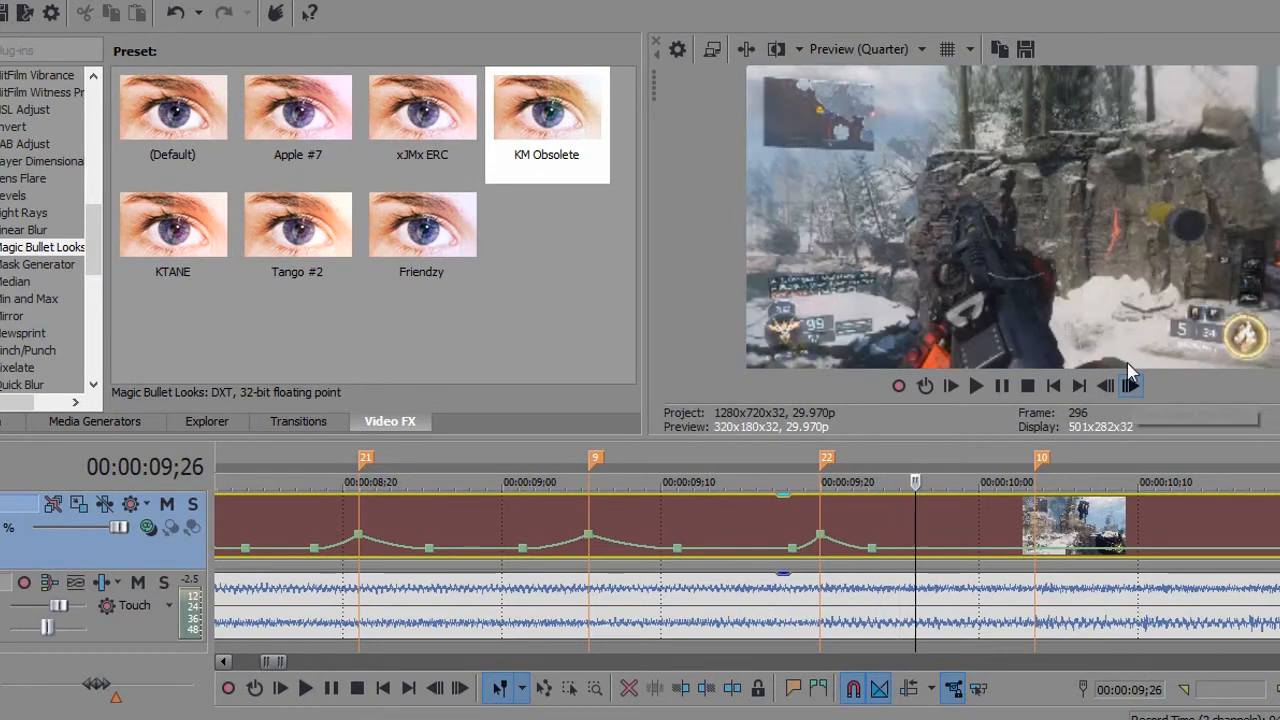
Examine the frames between 00:00:09;25 and 00:00:10;04 to judge the footage leading up to marker 10.
left_click(1131, 386)
left_click(1131, 386)
left_click(1131, 386)
left_click(1131, 386)
left_click(1106, 386)
left_click(1106, 386)
left_click(1106, 386)
left_click(1106, 386)
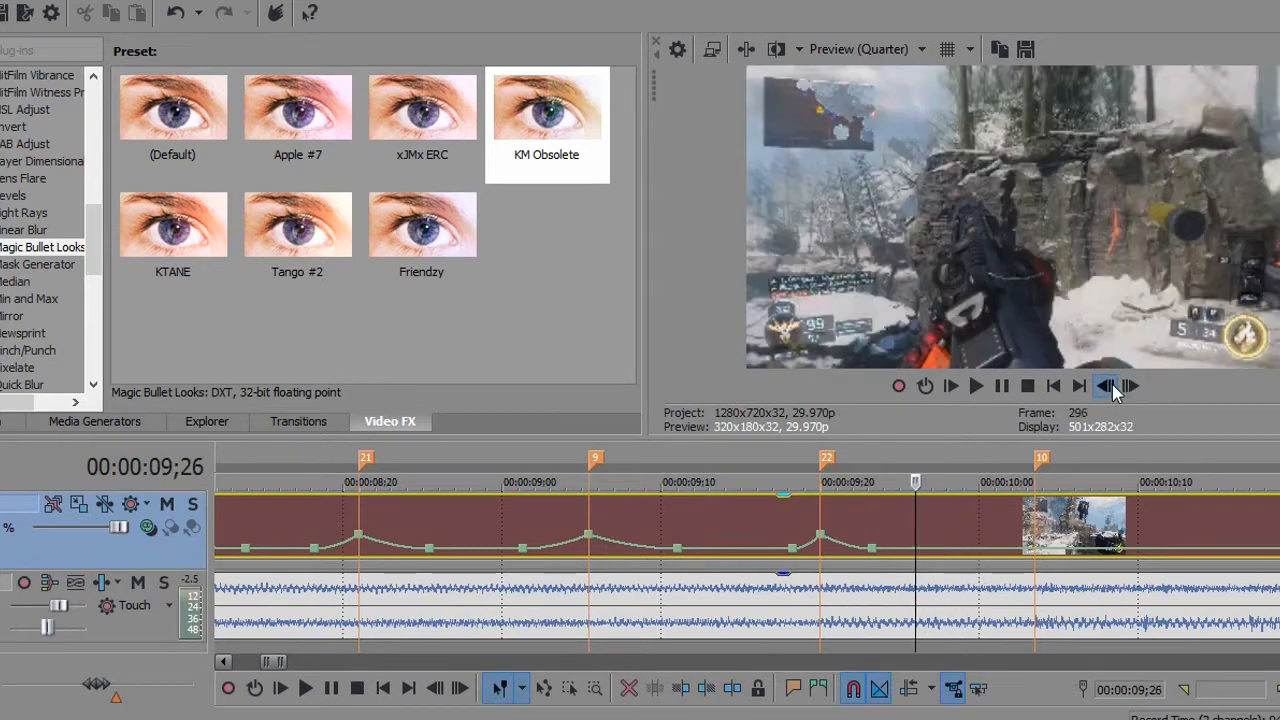
left_click(1106, 386)
left_click(1106, 386)
left_click(1106, 386)
left_click(1131, 386)
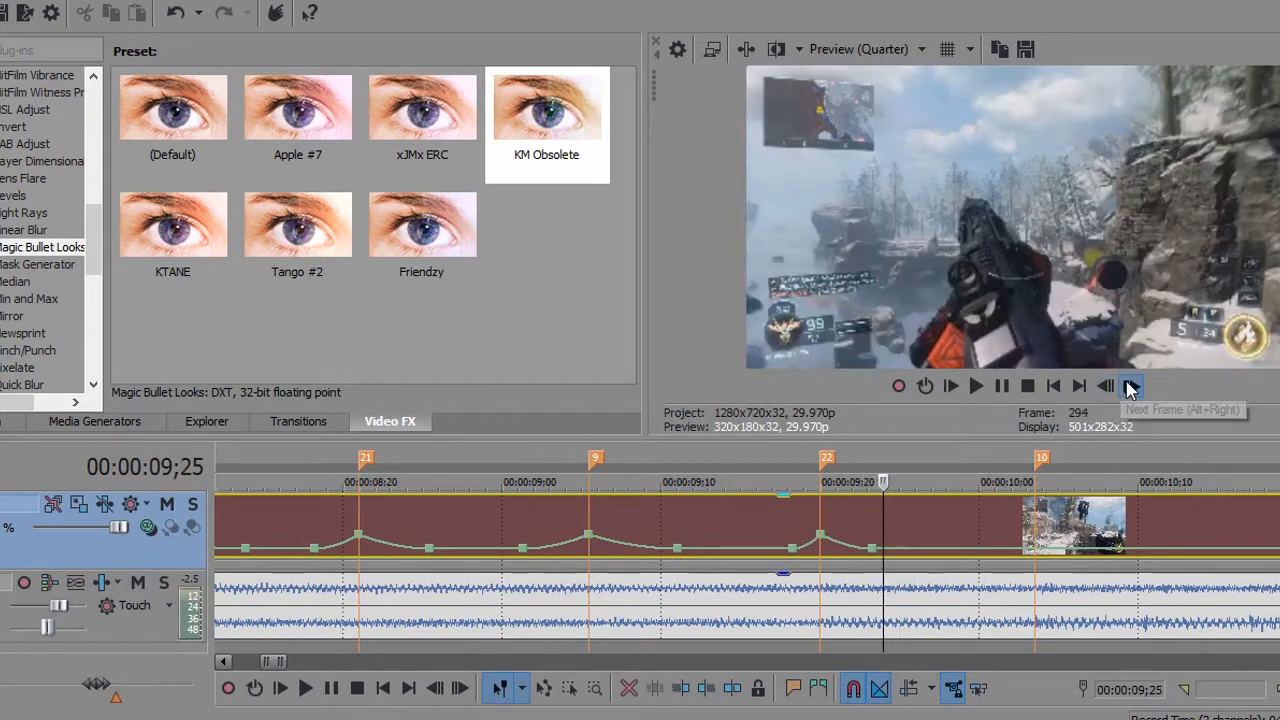
left_click(1131, 386)
left_click(1131, 386)
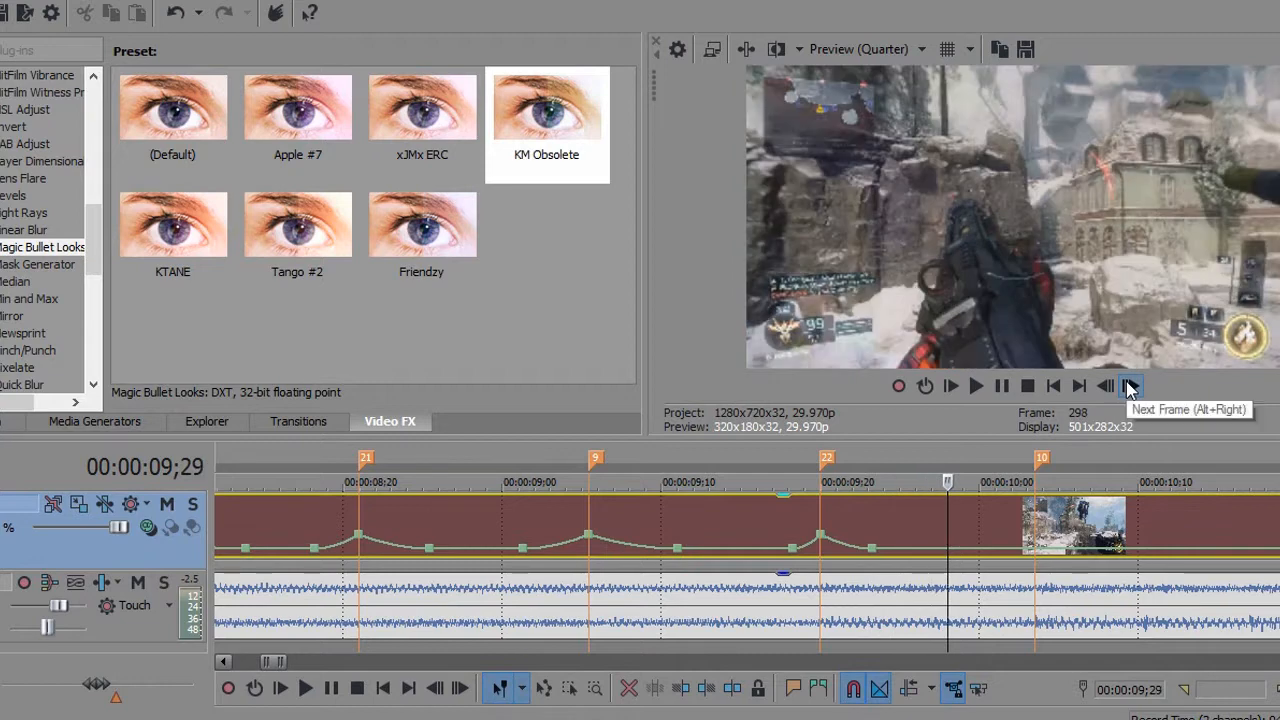
left_click(1131, 386)
left_click(1131, 386)
left_click(1131, 386)
left_click(1131, 386)
left_click(1131, 386)
left_click(1131, 386)
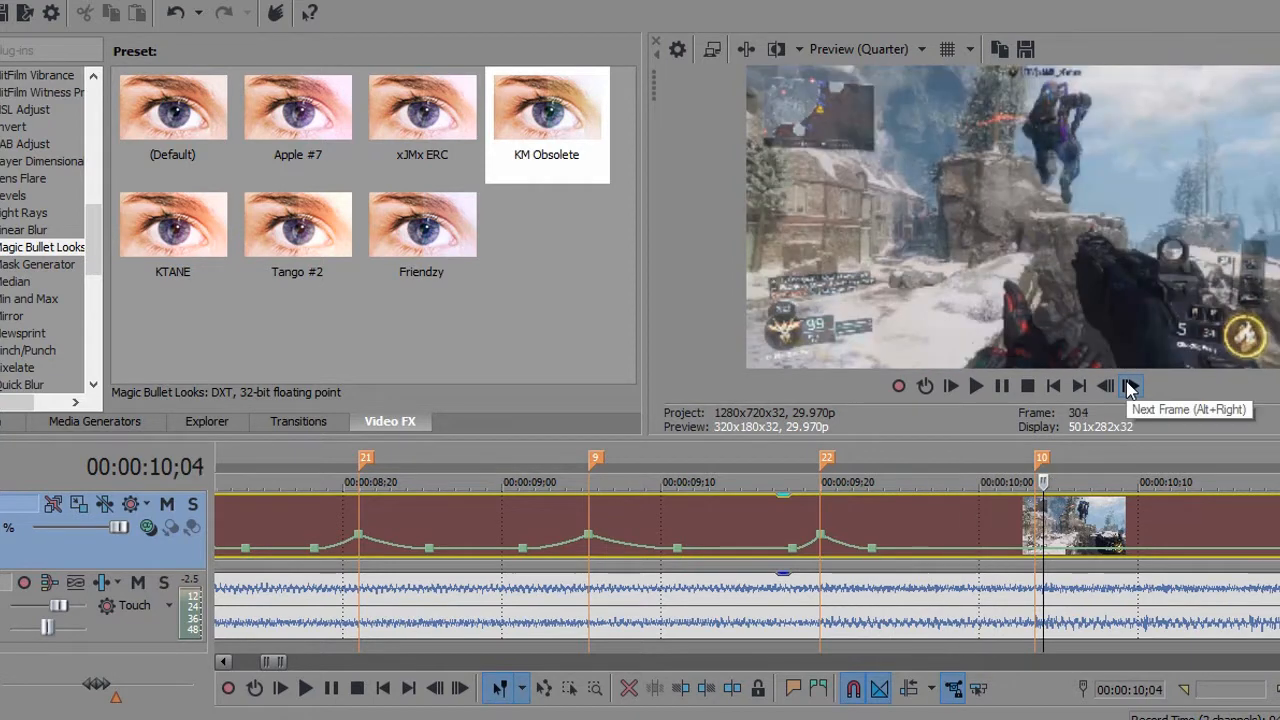
Add a velocity point just before marker 10 and another at marker 10 set to 300% forward velocity.
double_click(995, 548)
right_click(1035, 547)
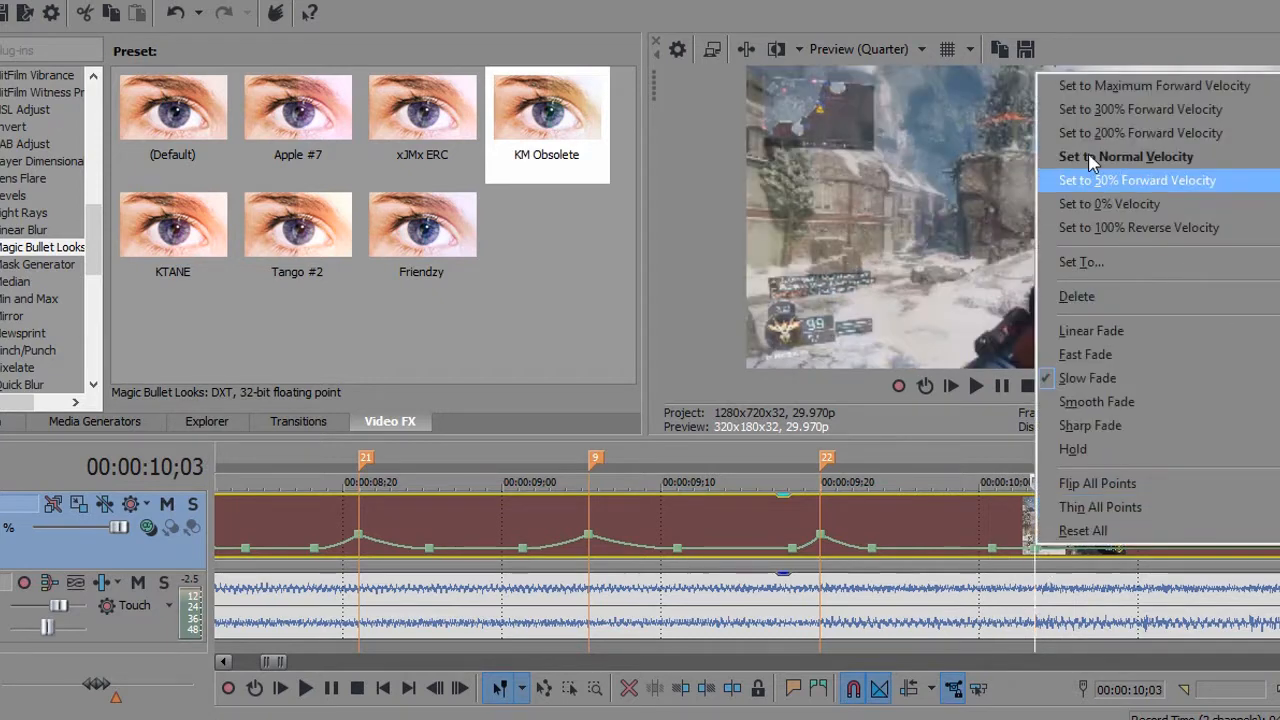
left_click(1092, 111)
Examine the frames from 00:00:09;29 to 00:00:10;08 to check the speed-up at marker 10.
left_click(961, 524)
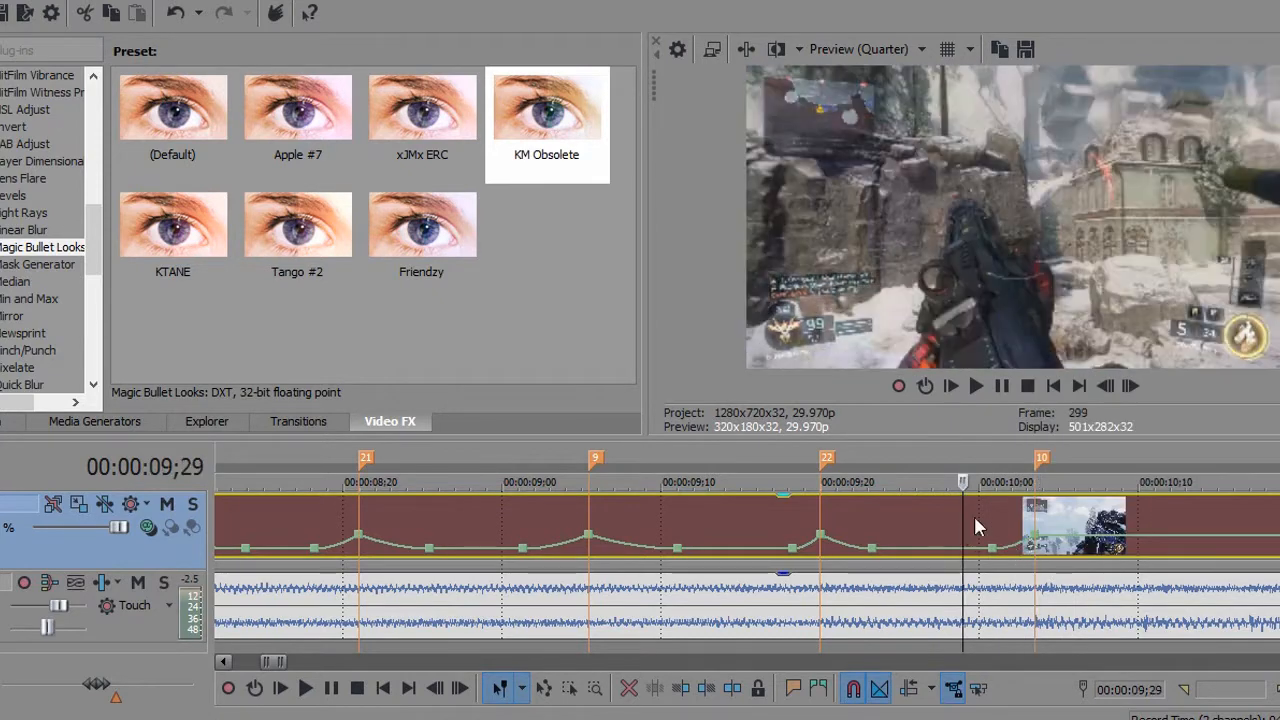
left_click(1130, 386)
left_click(1130, 390)
left_click(1130, 390)
left_click(1130, 390)
left_click(1130, 390)
left_click(1130, 390)
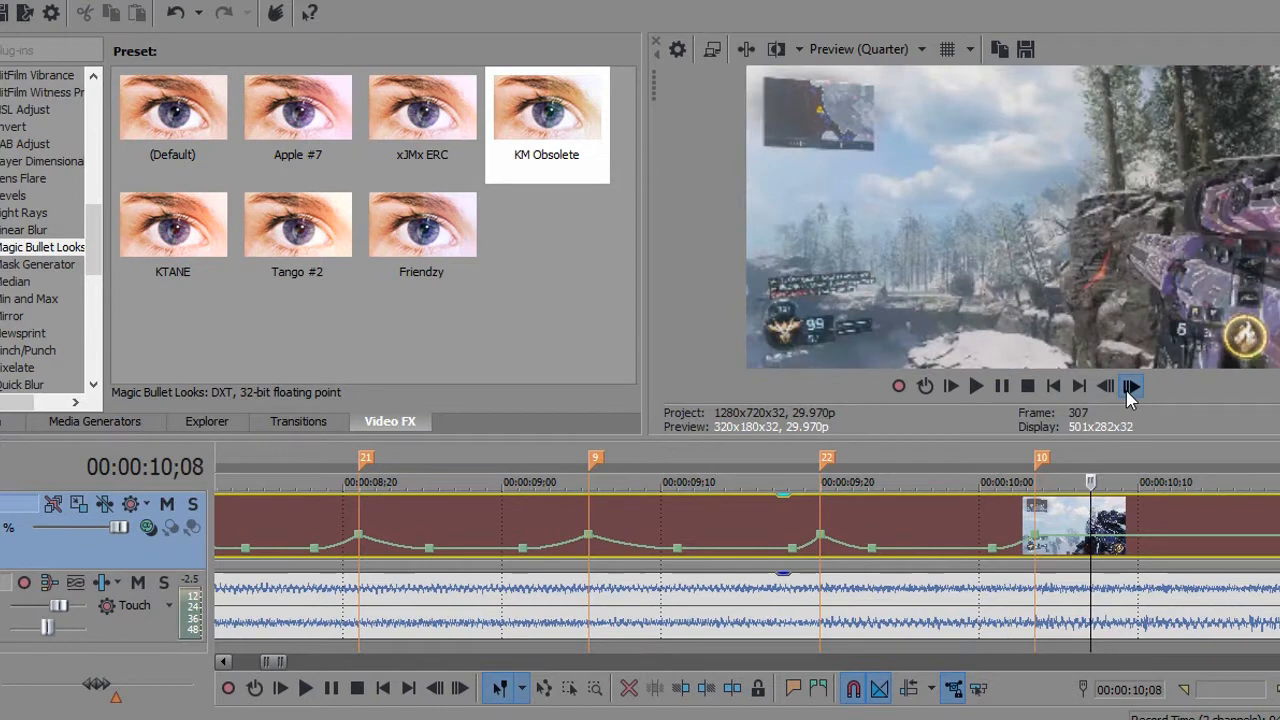
left_click(1130, 390)
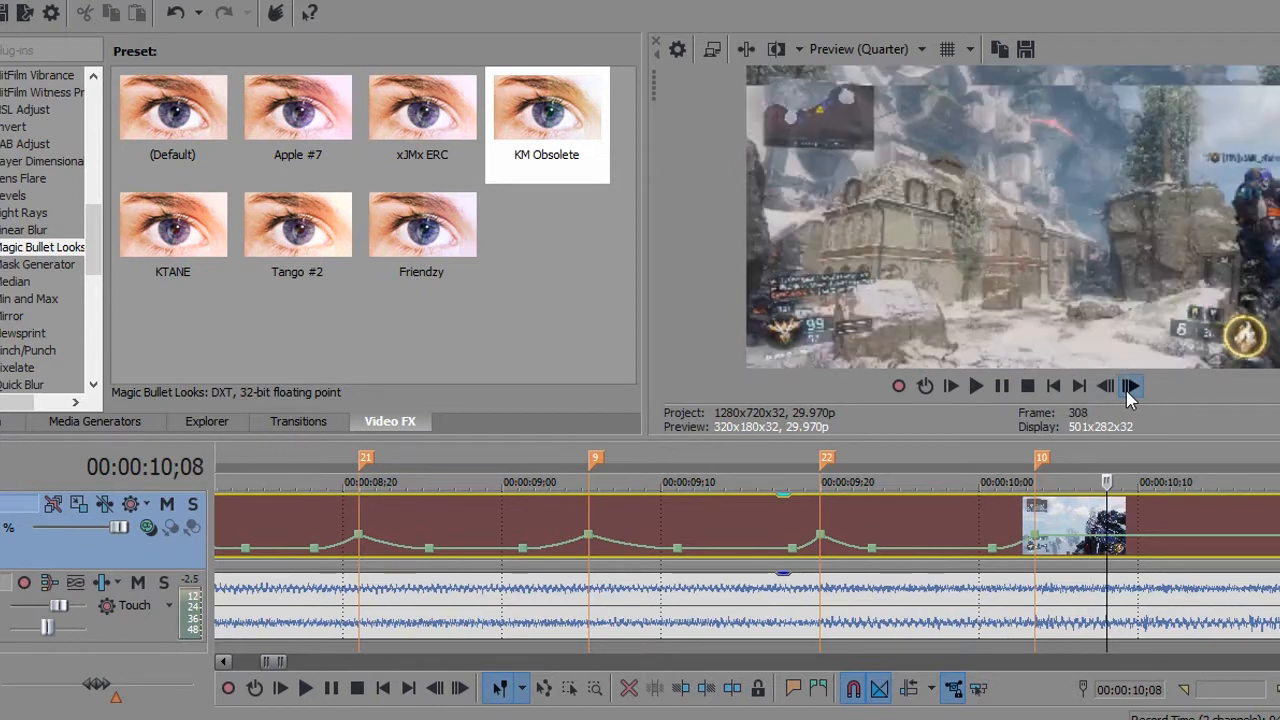
Add a velocity point at 00:00:10;06 set to 50% forward velocity, with a fast fade leading to it from marker 10.
left_click(1080, 545)
right_click(1080, 545)
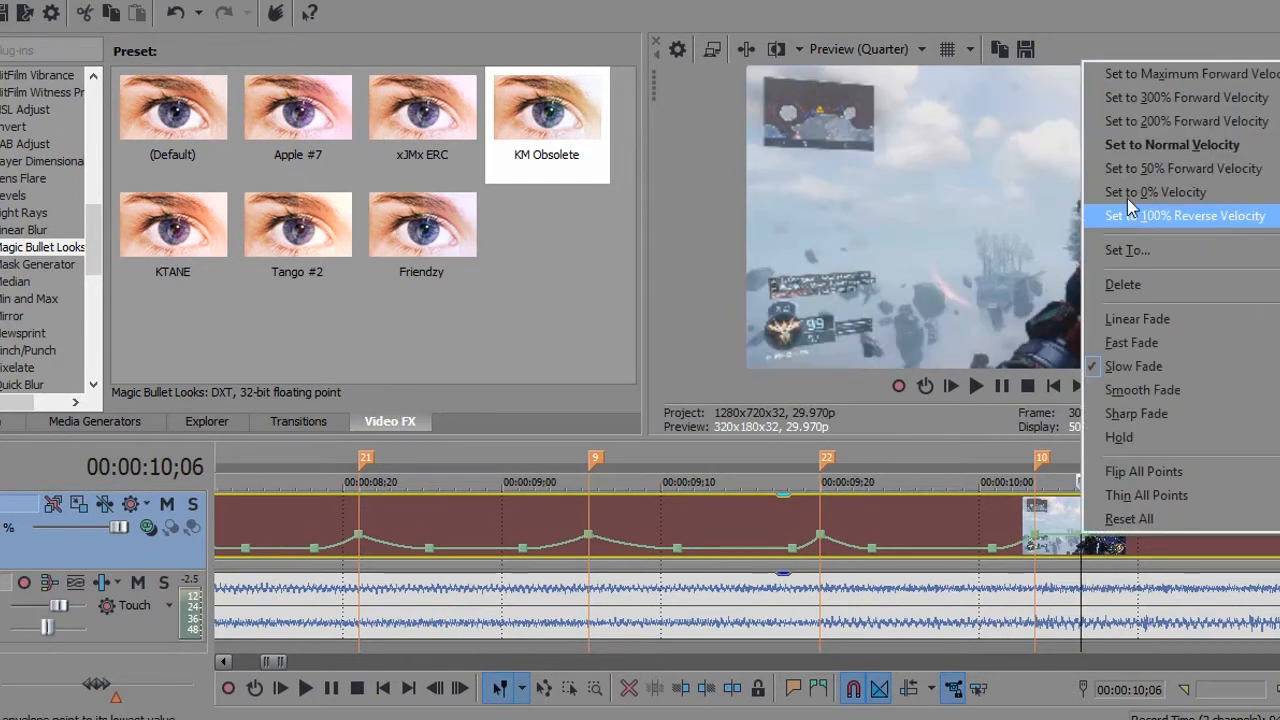
left_click(1128, 210)
right_click(1053, 541)
left_click(1104, 371)
Examine the frames from just before marker 10 to 00:00:10;17 to judge the new slowdown.
left_click(978, 536)
left_click(1131, 388)
left_click(1131, 388)
left_click(1131, 388)
left_click(1131, 388)
left_click(1131, 388)
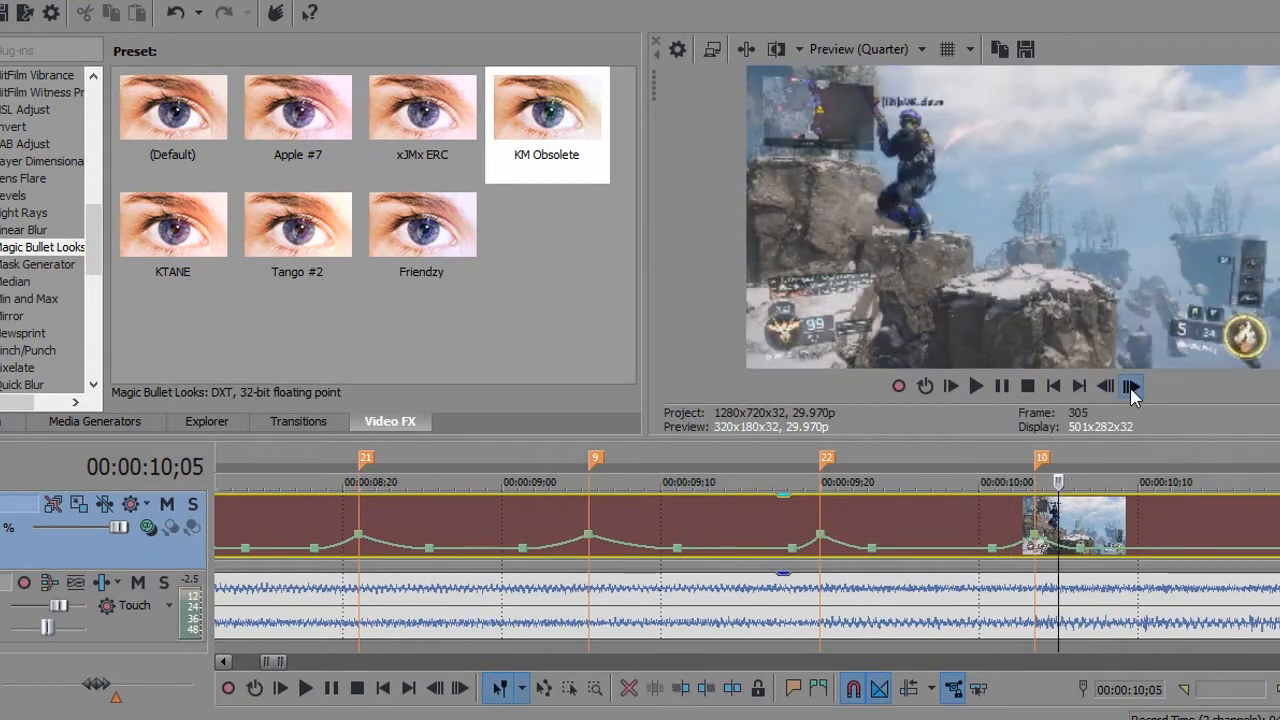
left_click(1131, 388)
left_click(1131, 388)
left_click(1131, 388)
left_click(1131, 388)
left_click(1131, 388)
left_click(1131, 388)
left_click(1131, 388)
left_click(1131, 388)
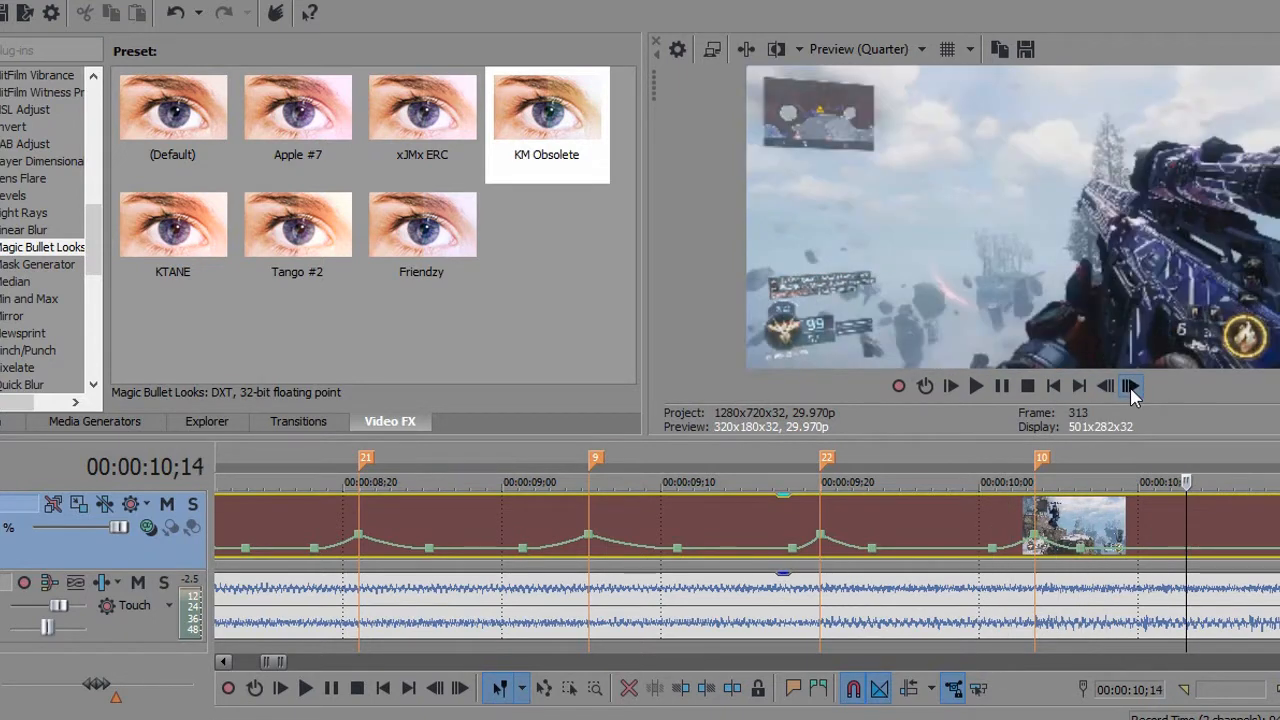
left_click(1131, 388)
left_click(1131, 388)
left_click(1131, 388)
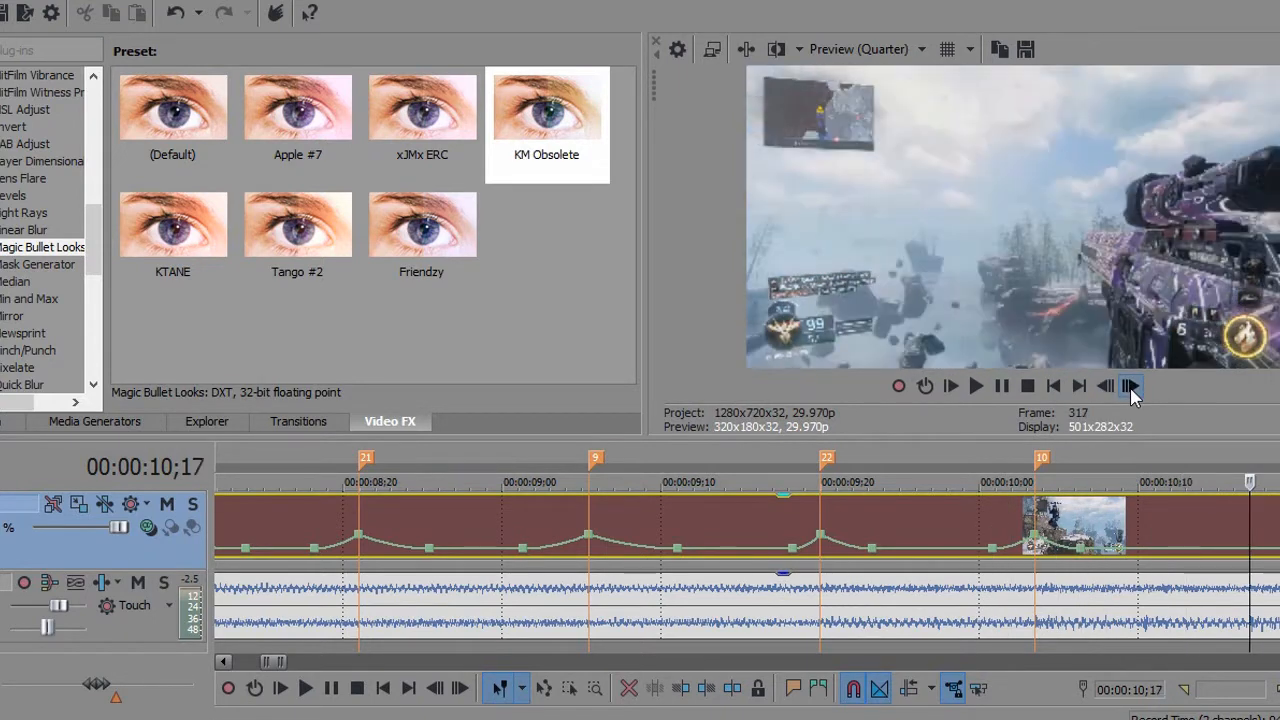
Review the footage from 00:00:10;02 up to 00:00:11;00, just before marker 11, to decide where the next speed-up belongs.
left_click(1012, 535)
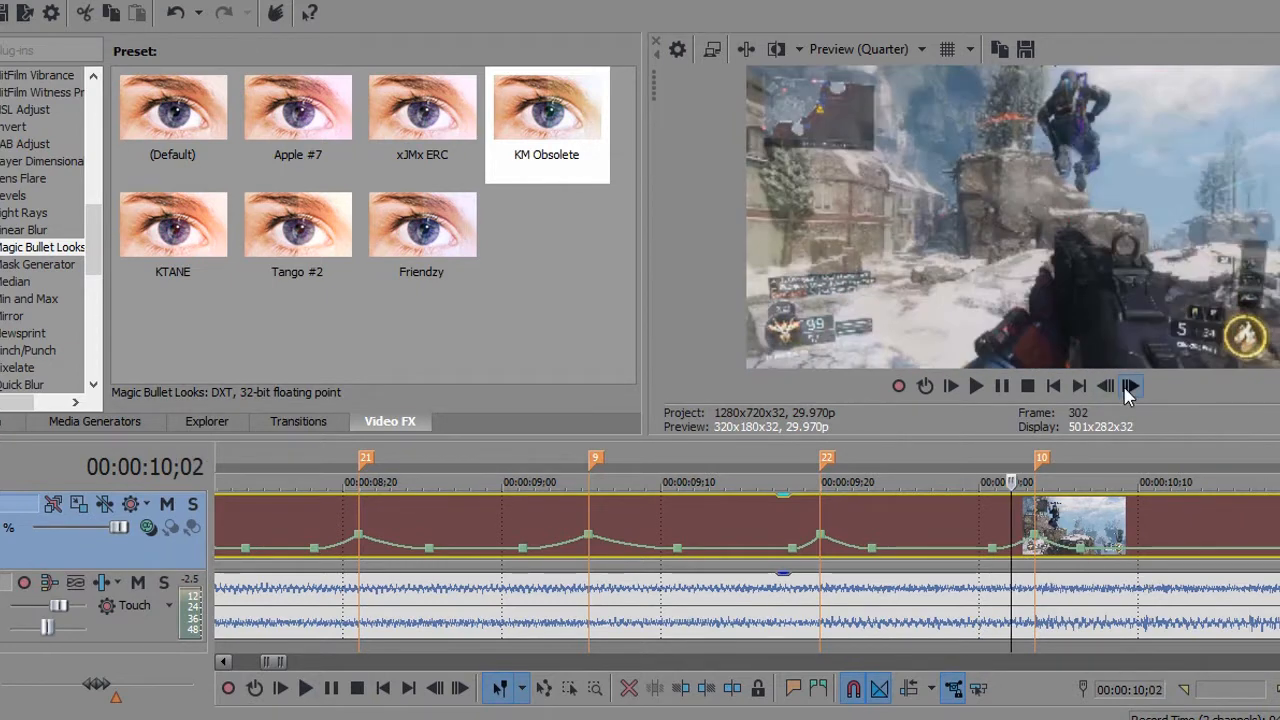
left_click(1131, 388)
left_click(1131, 388)
left_click(1131, 388)
left_click(1131, 388)
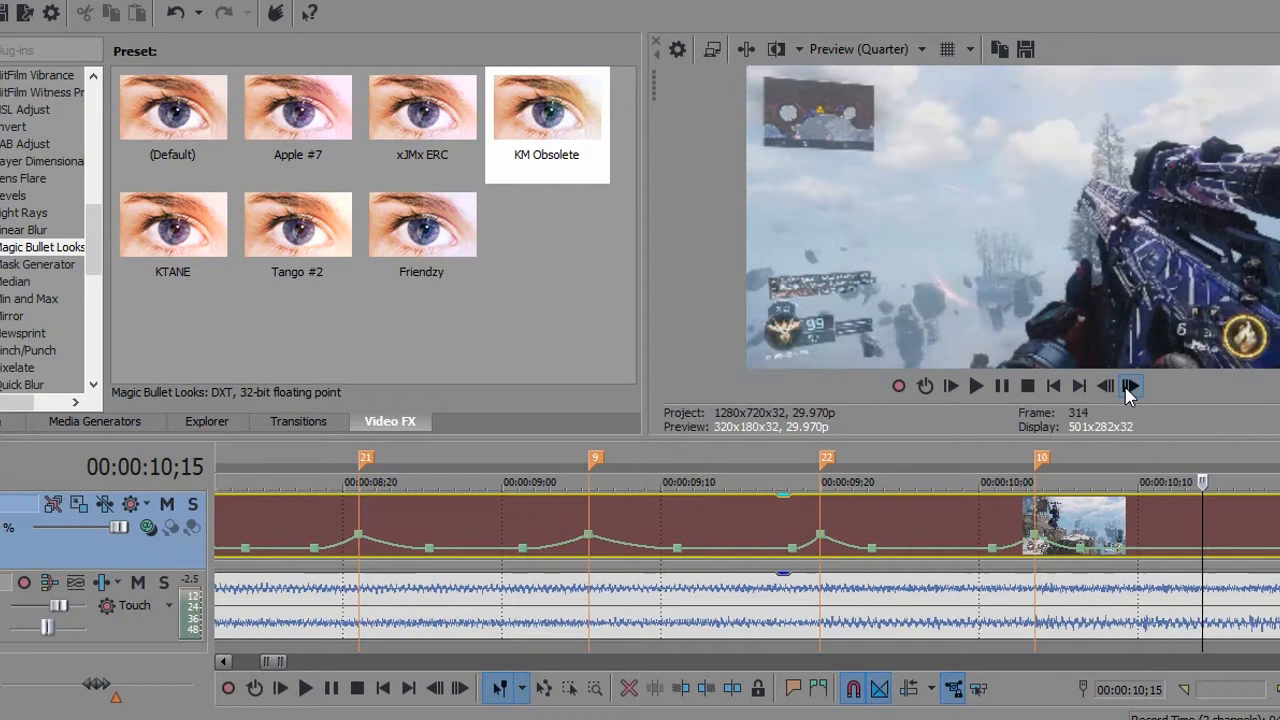
left_click(1131, 388)
left_click(1131, 388)
left_click(1131, 388)
left_click(1131, 388)
left_click(1131, 388)
left_click(1131, 388)
left_click(1131, 388)
left_click(1131, 388)
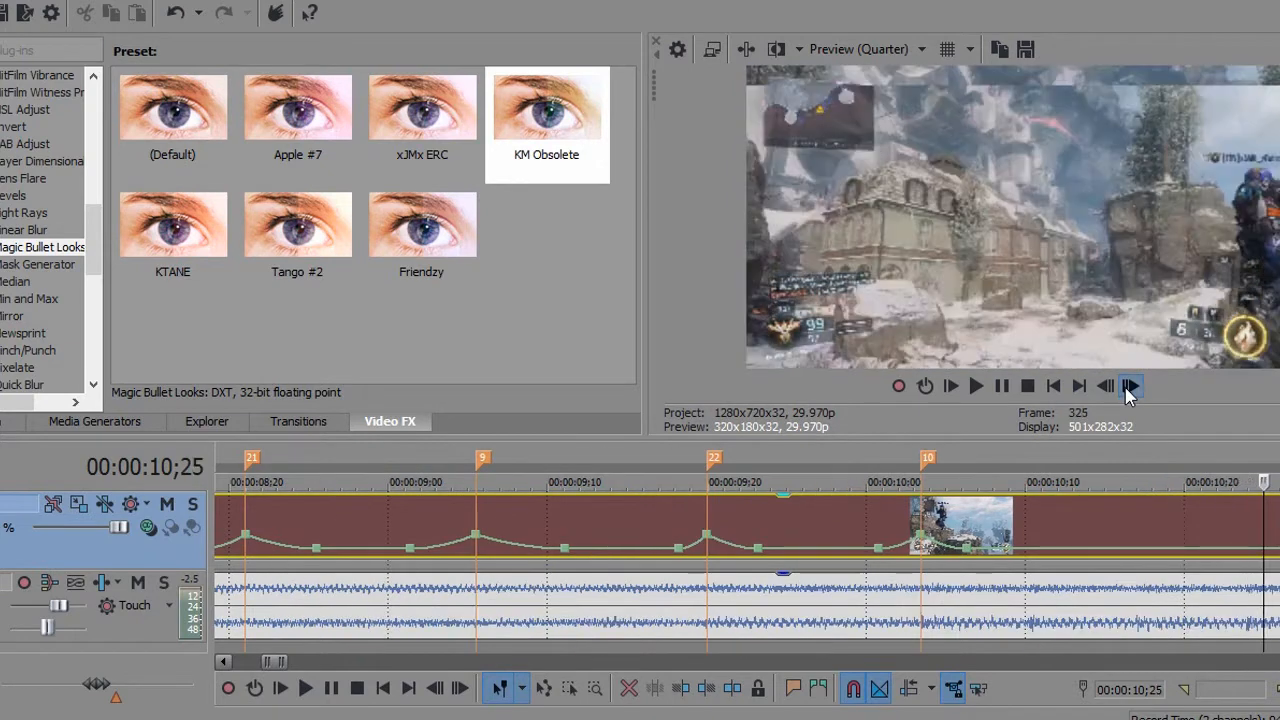
left_click(1131, 388)
left_click(1131, 388)
left_click(1131, 388)
left_click(1131, 388)
left_click(1131, 388)
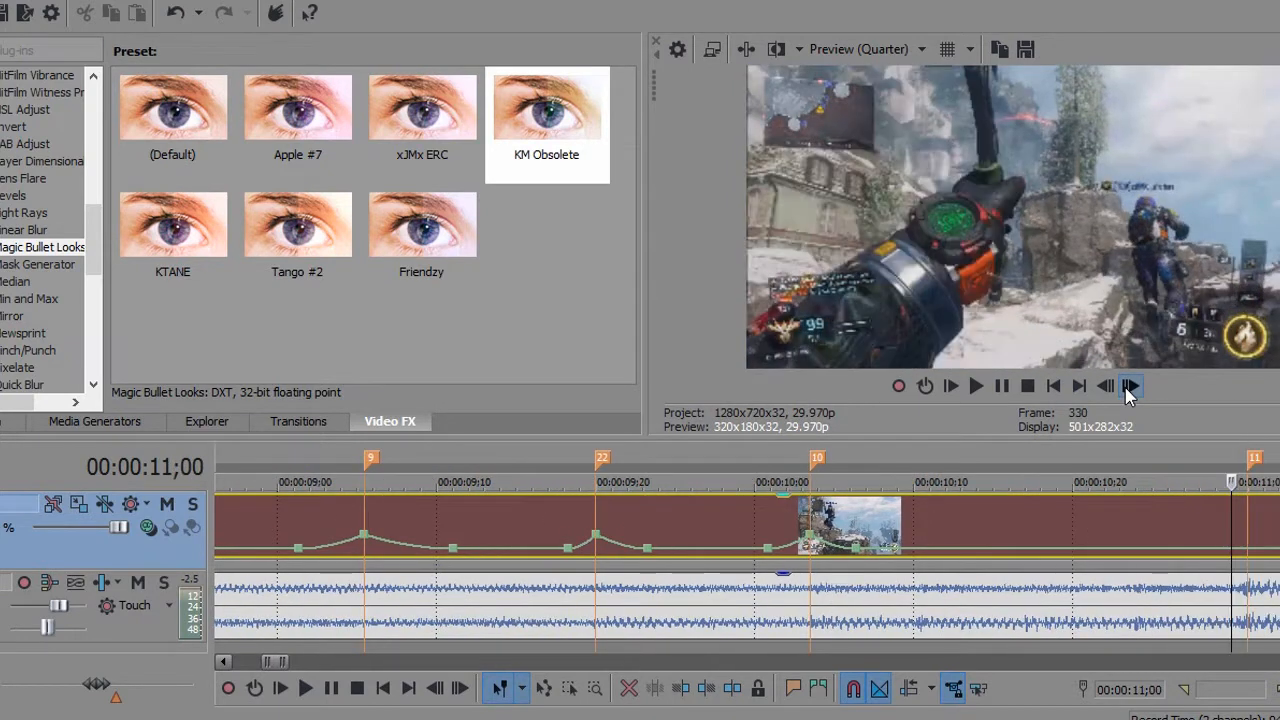
Add a velocity point some frames before marker 11 and another at marker 11 set to 300% forward velocity.
double_click(1119, 550)
double_click(1247, 550)
right_click(1247, 550)
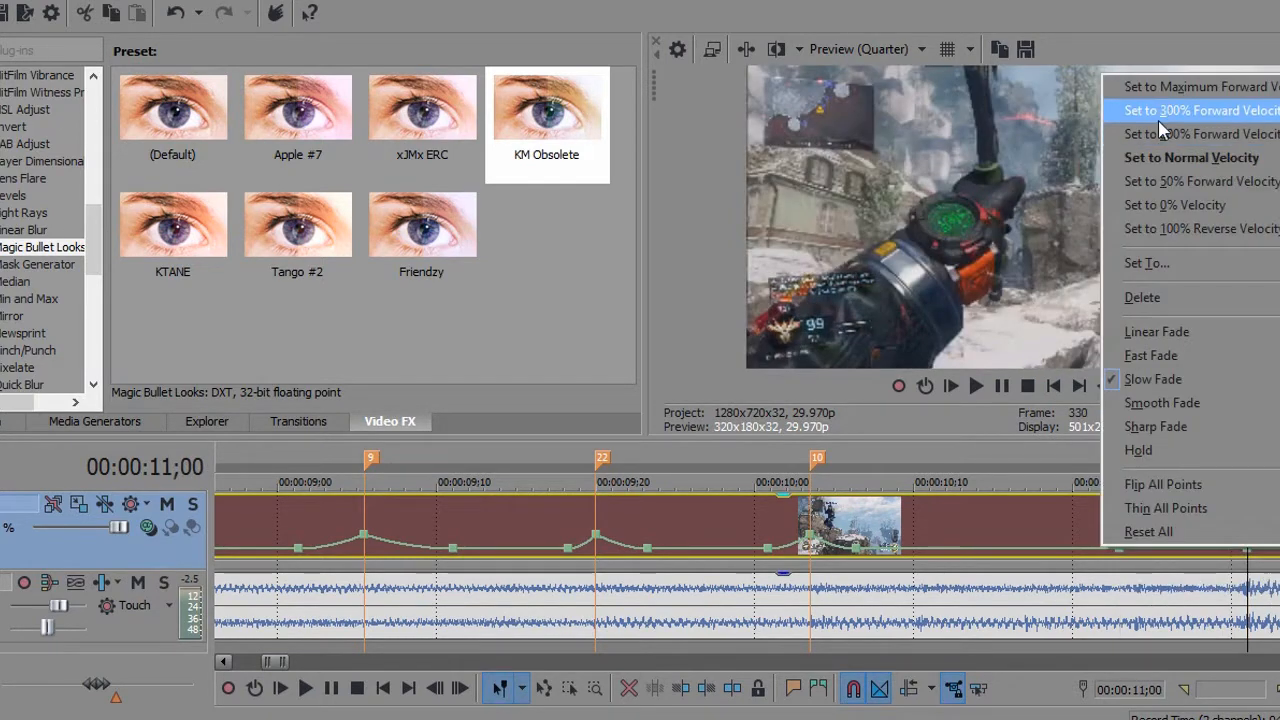
left_click(1159, 112)
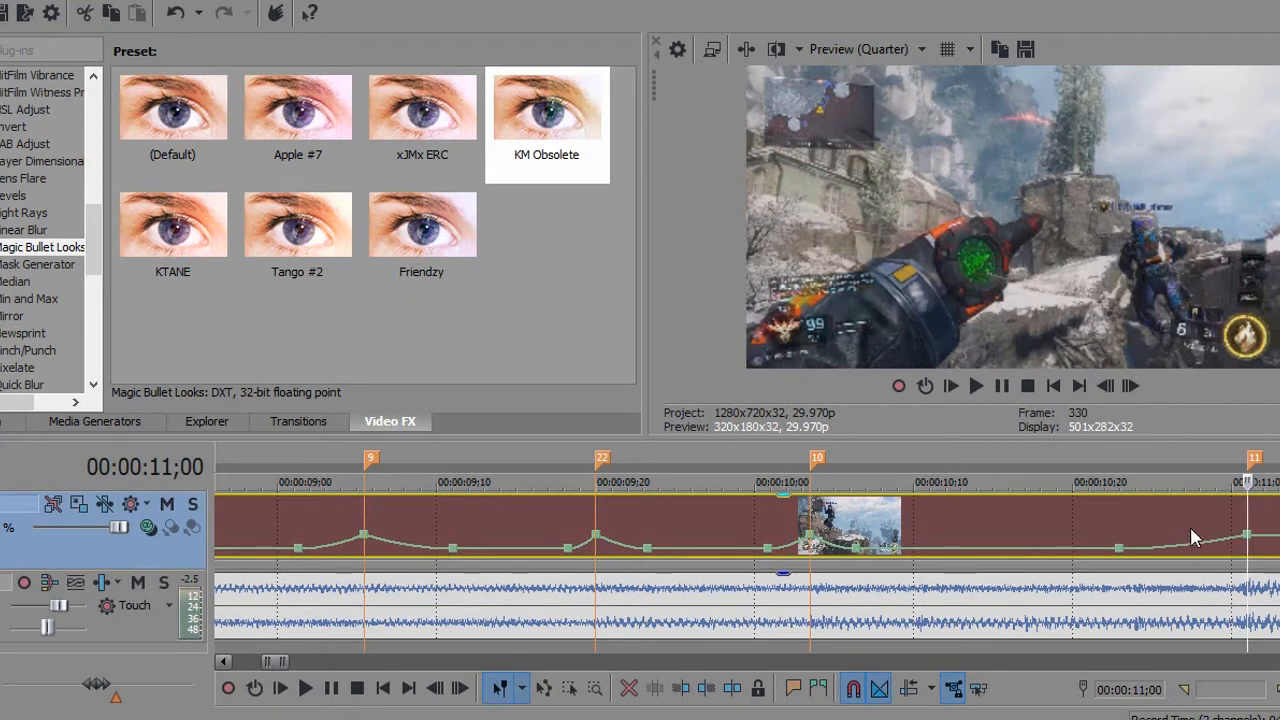
Add a velocity point at 00:00:10;28 set to 50% forward velocity and delete the point that precedes it.
right_click(1210, 551)
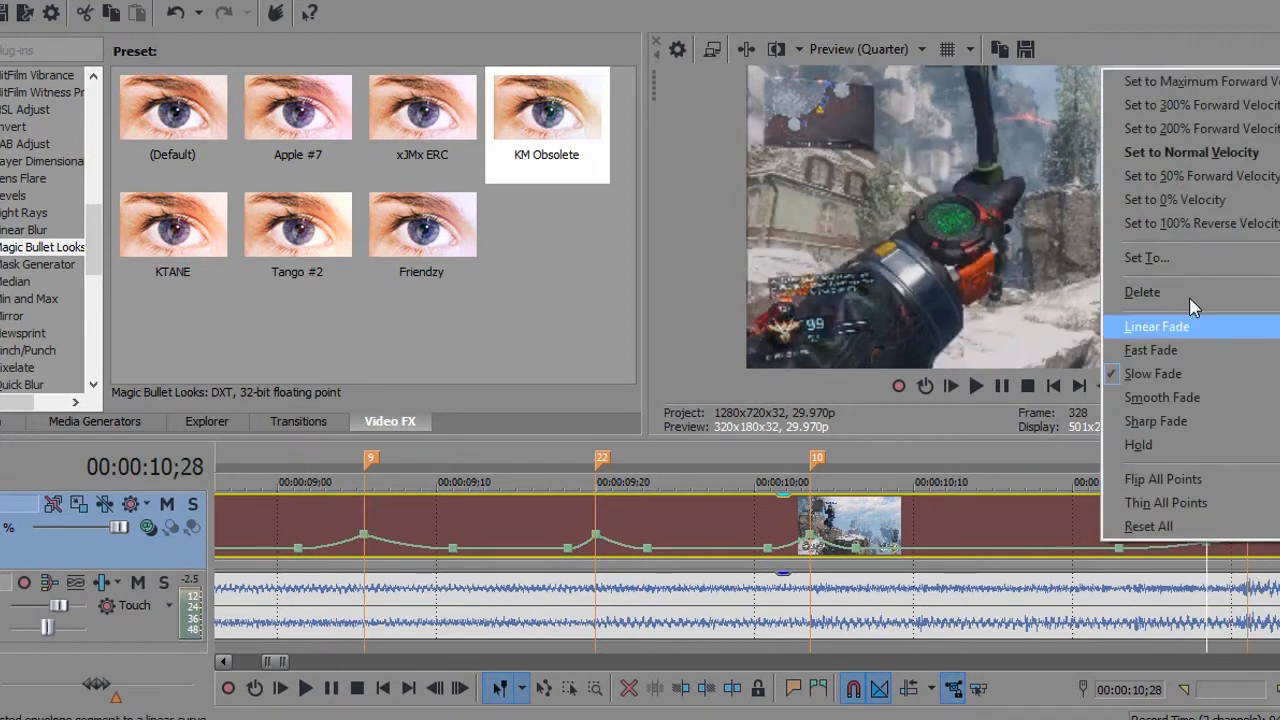
left_click(1180, 176)
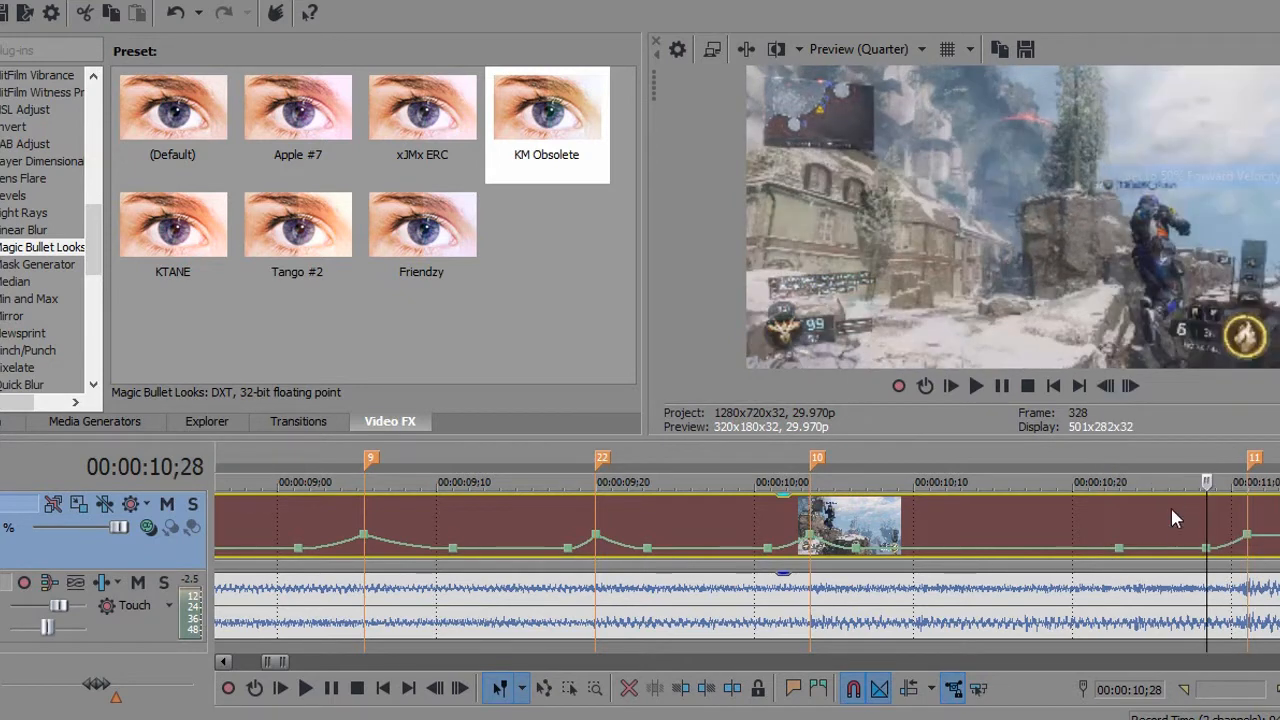
right_click(1118, 548)
left_click(1130, 293)
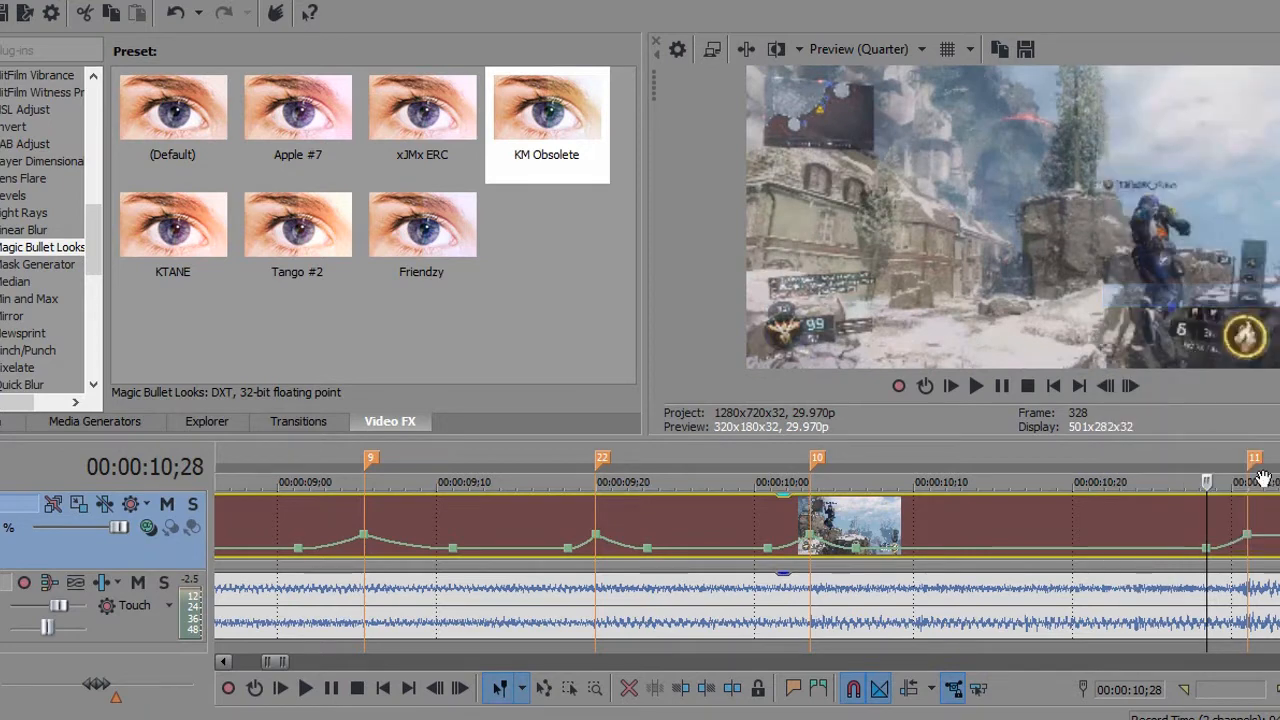
Add a velocity point at 00:00:10;29 set to 50% forward velocity and delete the one at 00:00:10;28.
left_click(1252, 525)
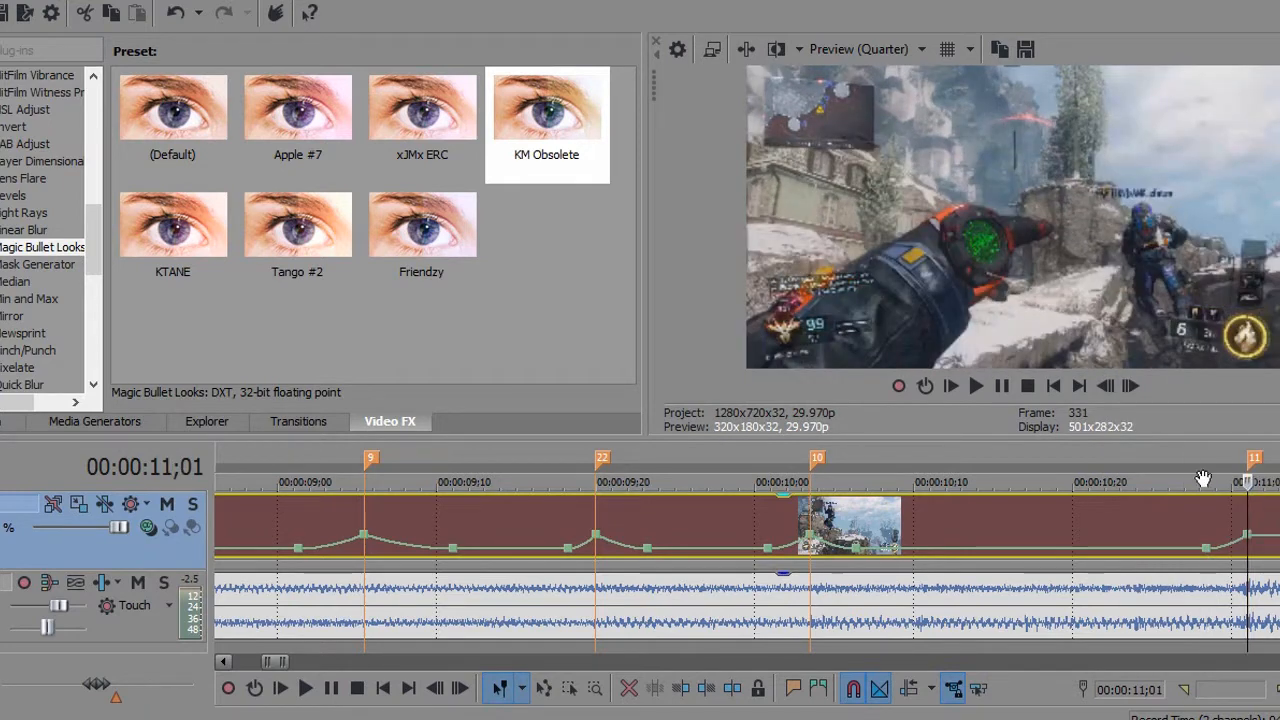
double_click(1234, 552)
right_click(1234, 550)
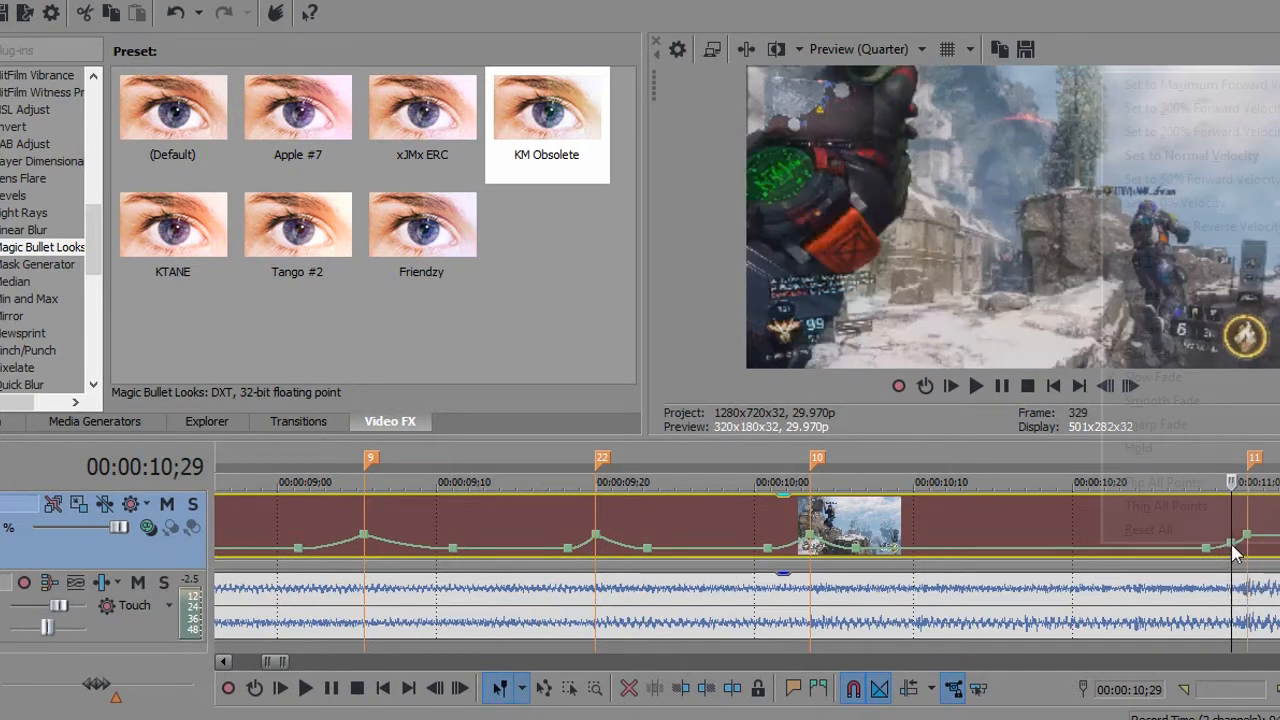
left_click(1172, 178)
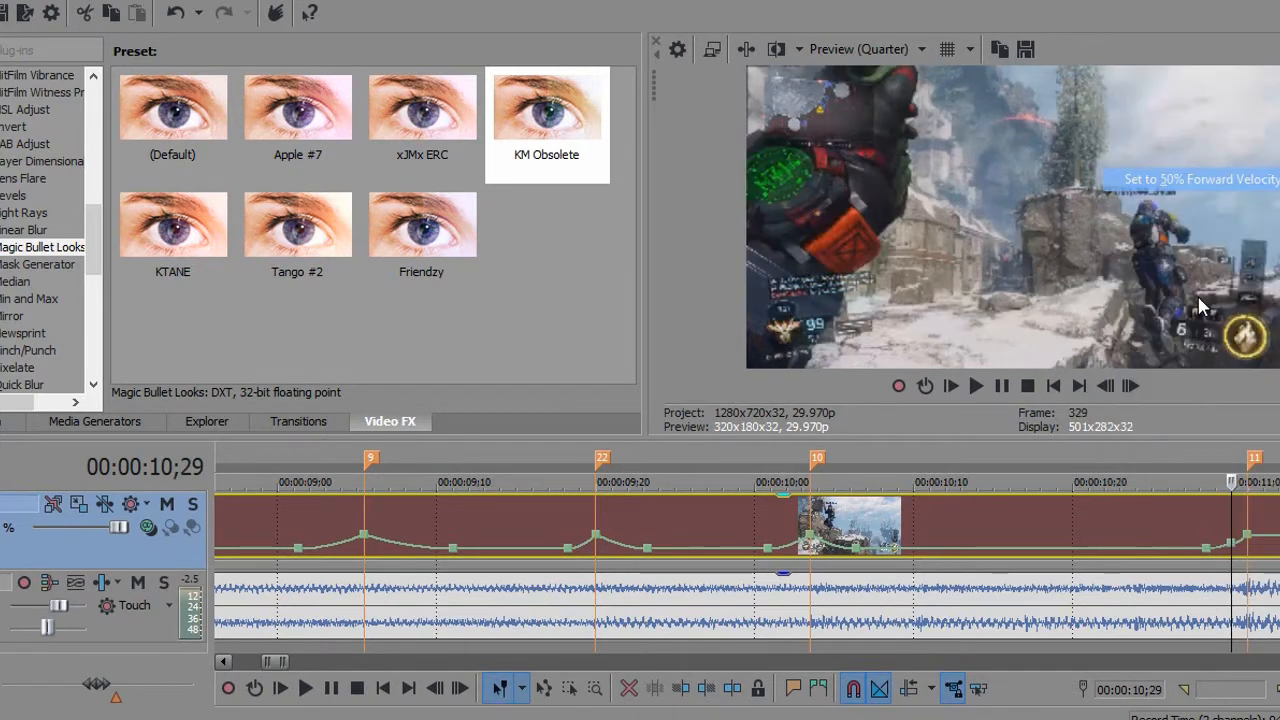
right_click(1211, 551)
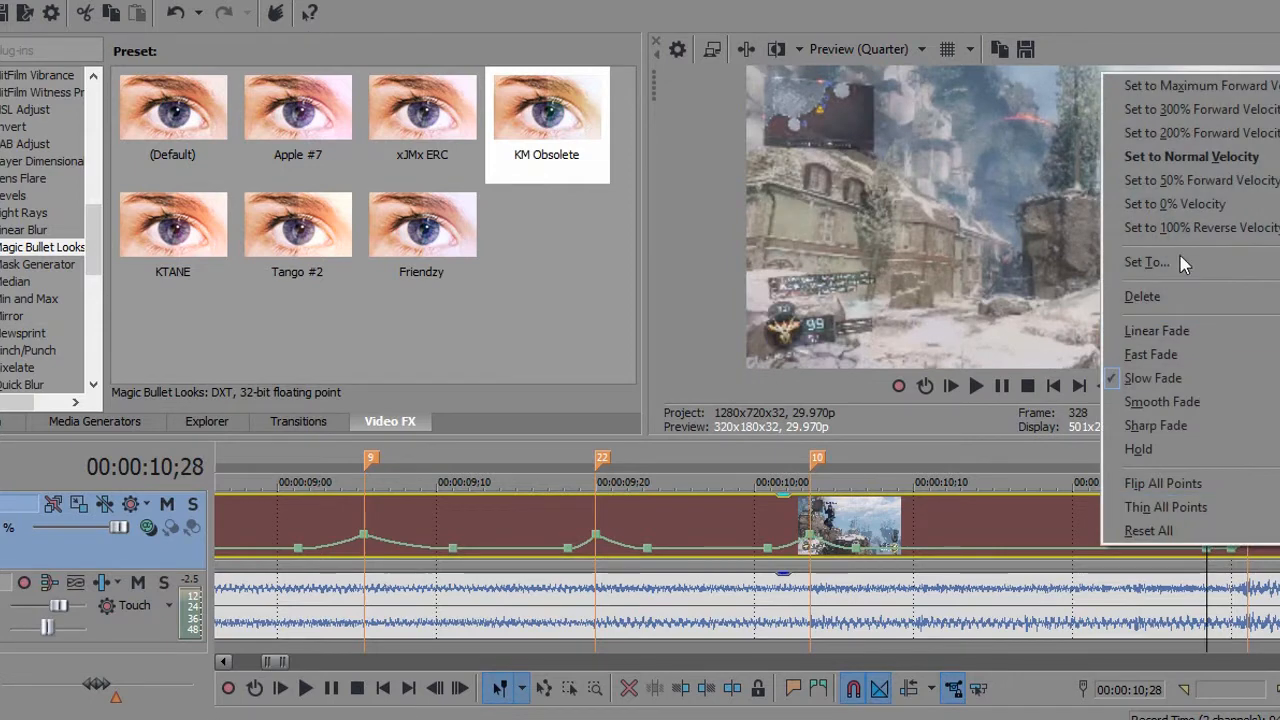
left_click(1152, 297)
Examine the frames from just before marker 10 to marker 11 at 00:00:11;01 to check the shortened speed-up.
left_click(788, 517)
left_click(1131, 386)
left_click(1131, 386)
left_click(1131, 386)
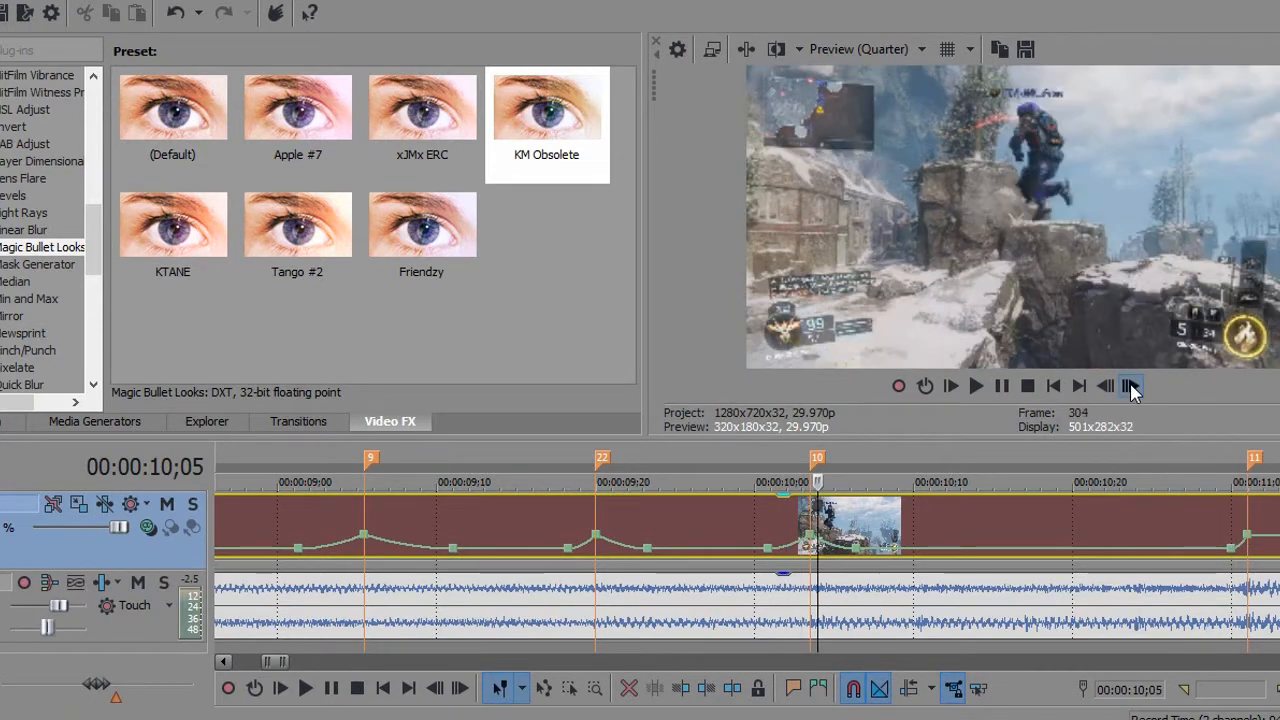
left_click(1131, 388)
left_click(1131, 388)
left_click(1131, 388)
left_click(1131, 388)
left_click(1131, 388)
left_click(1131, 388)
left_click(1131, 388)
left_click(1131, 388)
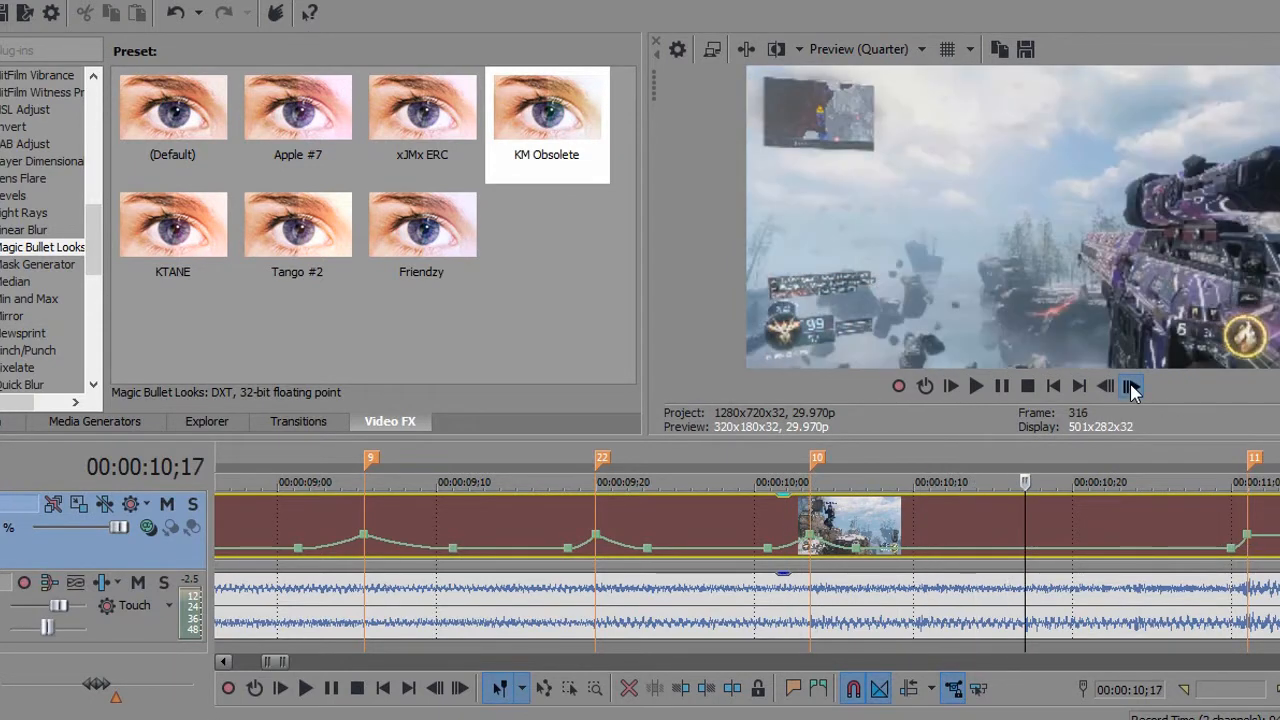
left_click(1131, 388)
left_click(1131, 388)
left_click(1131, 388)
left_click(1131, 388)
left_click(1131, 388)
left_click(1131, 388)
left_click(1131, 388)
left_click(1131, 388)
left_click(1131, 388)
left_click(1131, 388)
left_click(1131, 388)
left_click(1131, 388)
left_click(1131, 388)
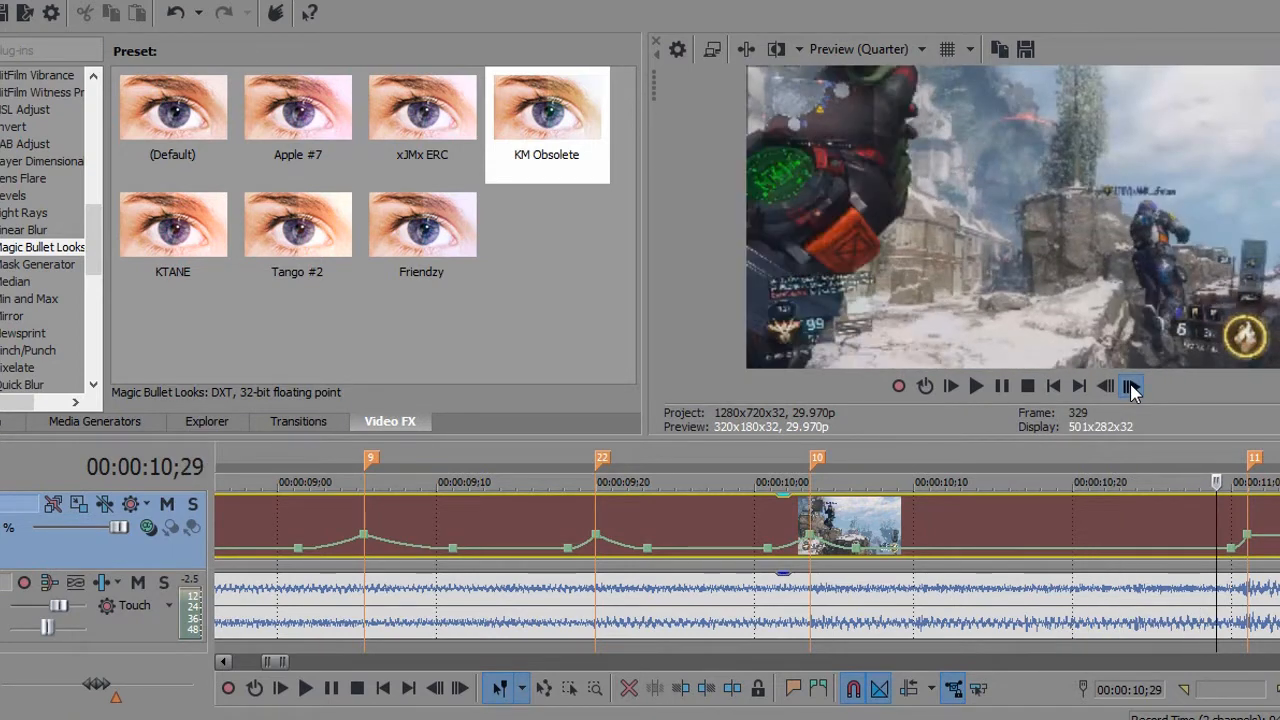
left_click(1131, 388)
left_click(1131, 388)
Set marker 11's velocity point to 200% forward velocity and add a 50% point at 00:00:11;05 with a fast fade leading to it.
right_click(1246, 537)
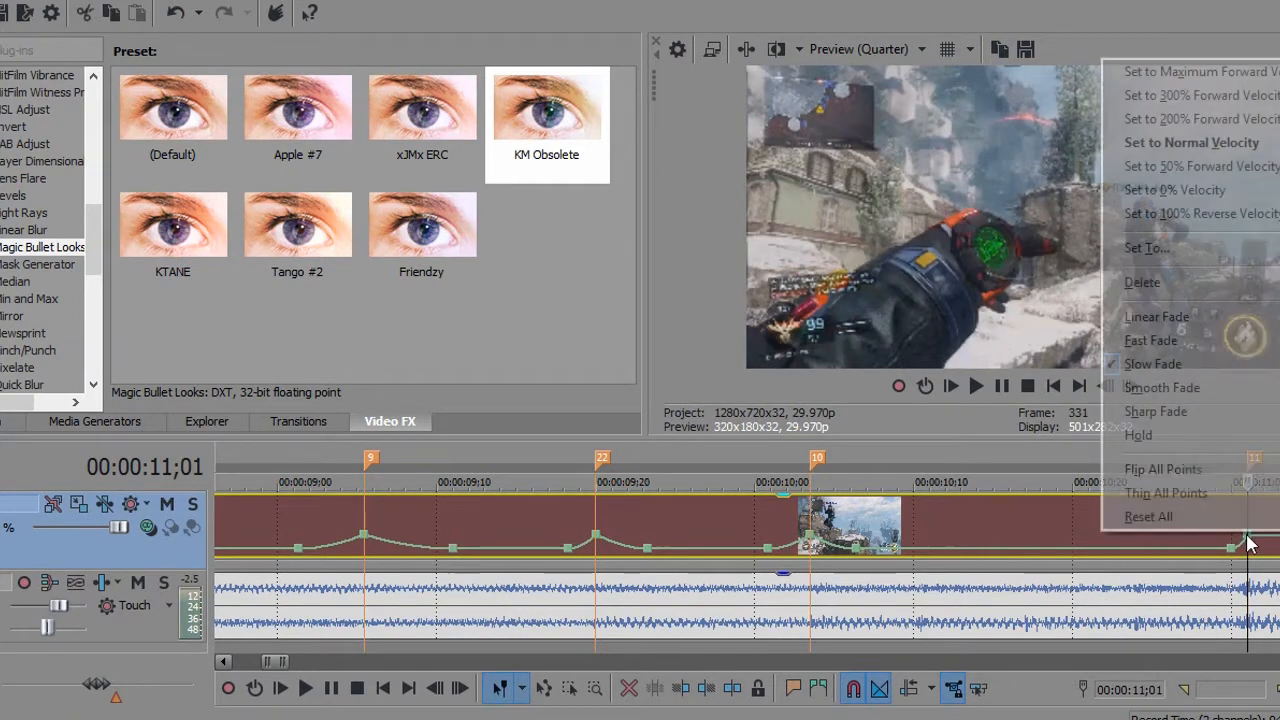
left_click(1169, 124)
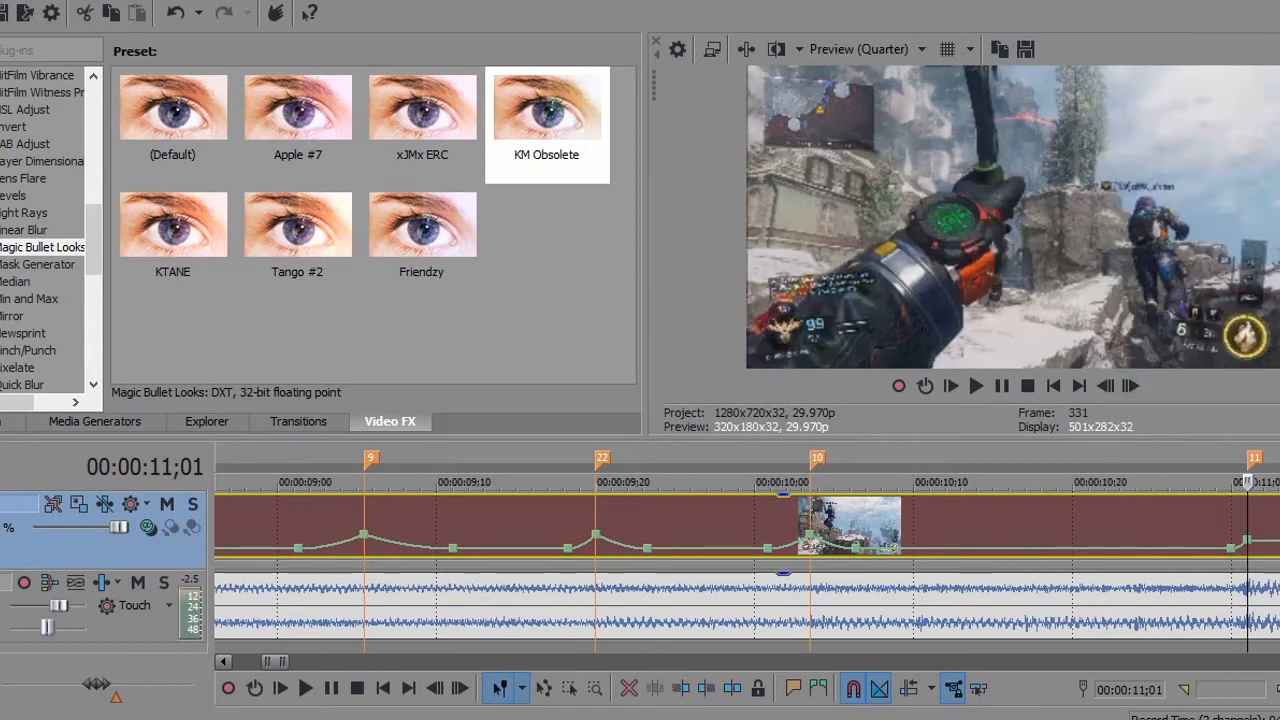
scroll(747, 560, "right", 5)
scroll(868, 552, "right", 4)
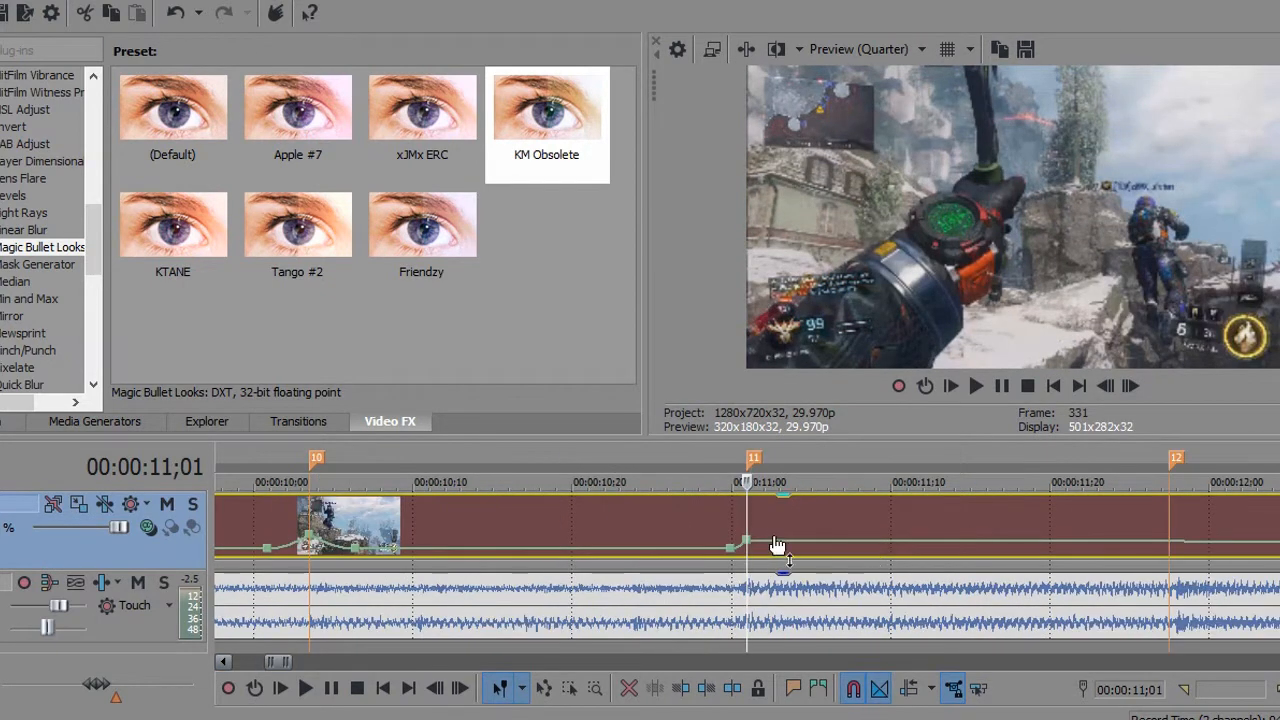
double_click(812, 543)
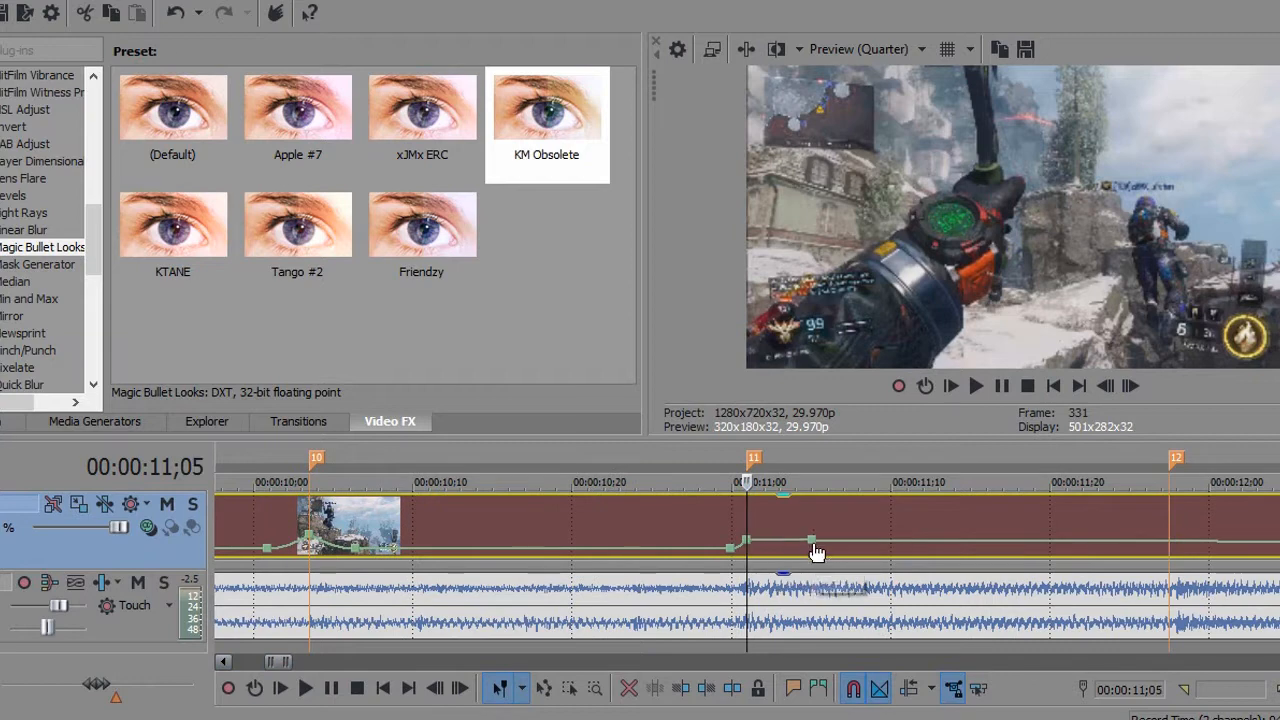
right_click(813, 545)
right_click(780, 542)
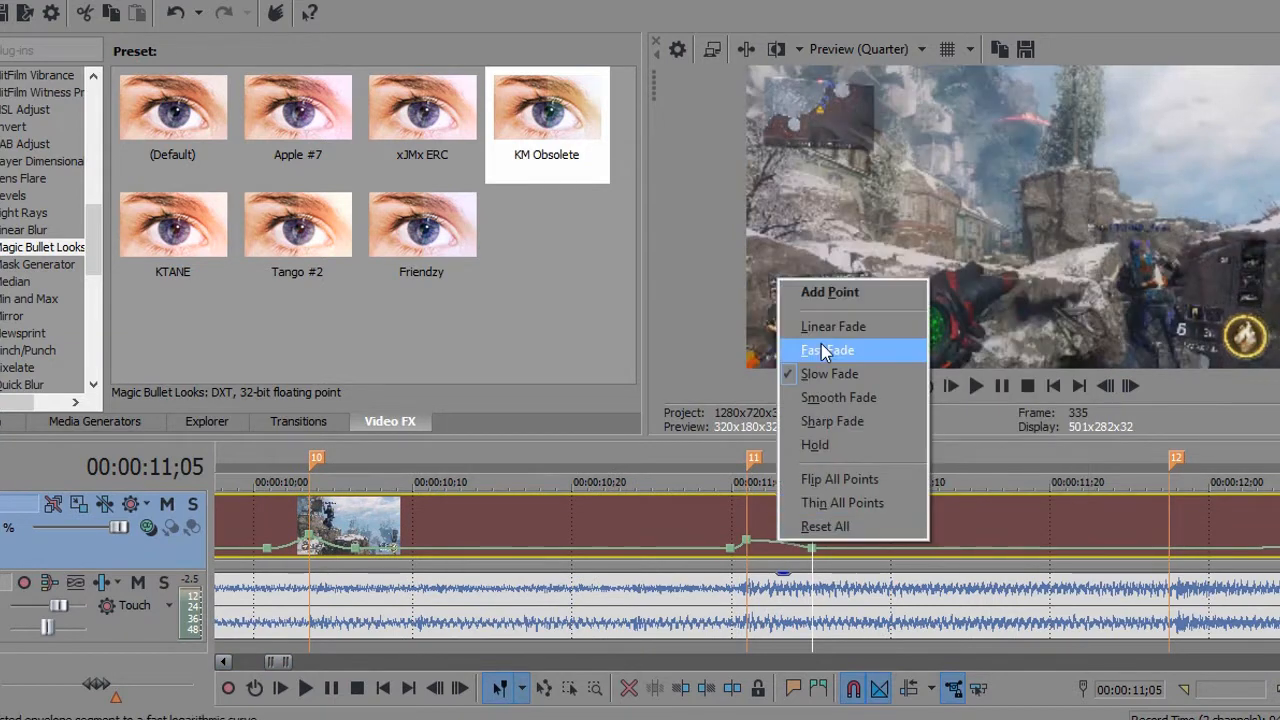
left_click(833, 357)
Examine the frames after marker 11 up to marker 12 at 00:00:11;28 to judge the slowed section.
left_click(1107, 388)
left_click(1130, 388)
left_click(1131, 388)
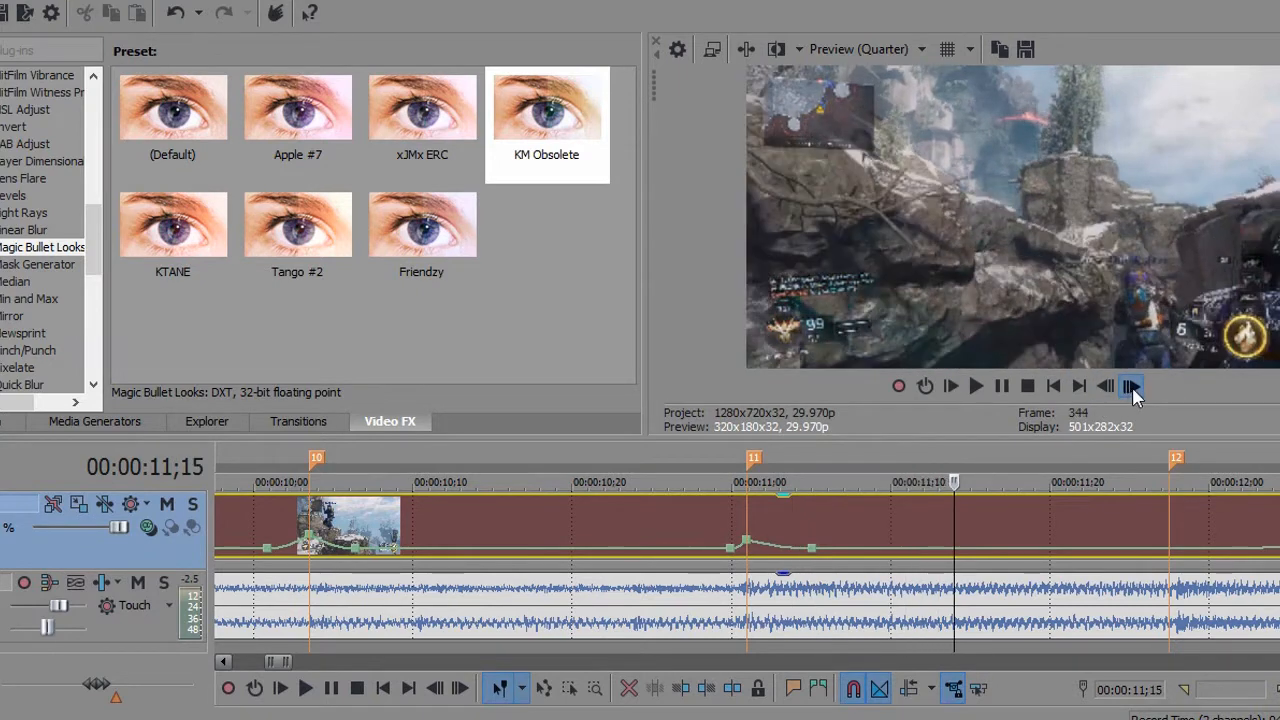
left_click(1135, 388)
left_click(1131, 388)
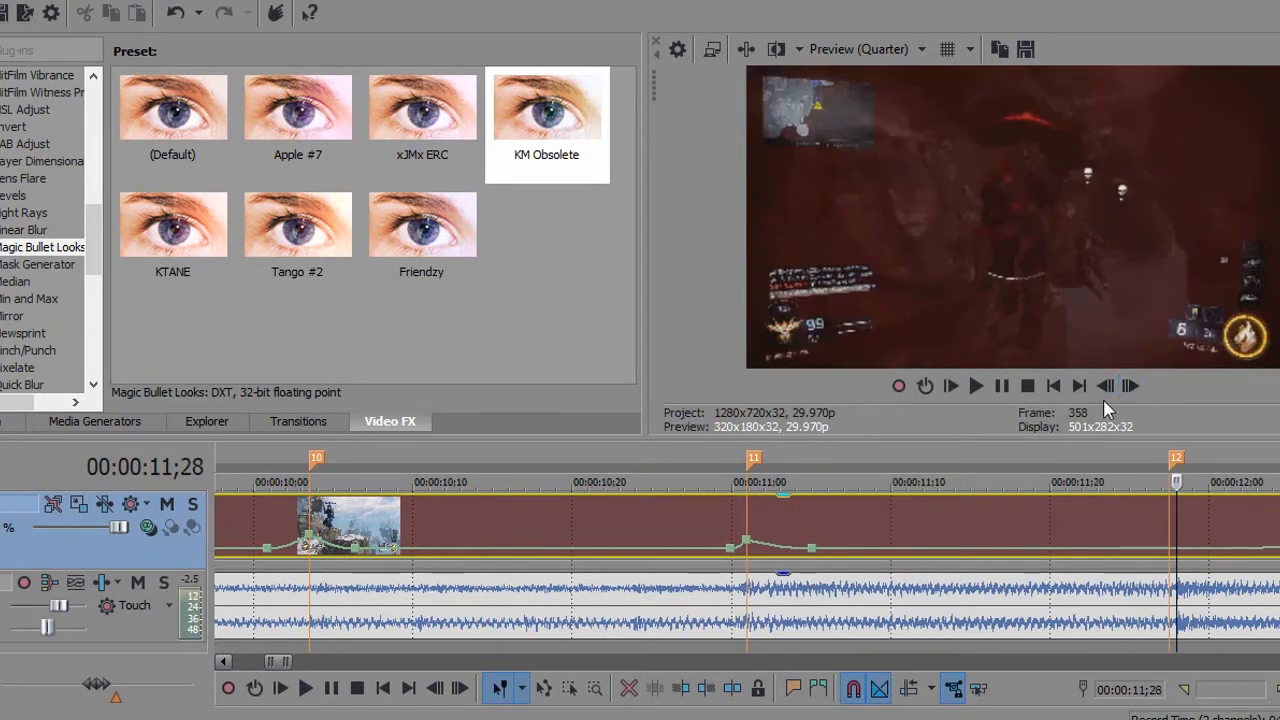
Examine the frames just before marker 12, then from 00:00:10;21 to 00:00:11;24 across marker 11, to judge the pacing.
left_click(1106, 387)
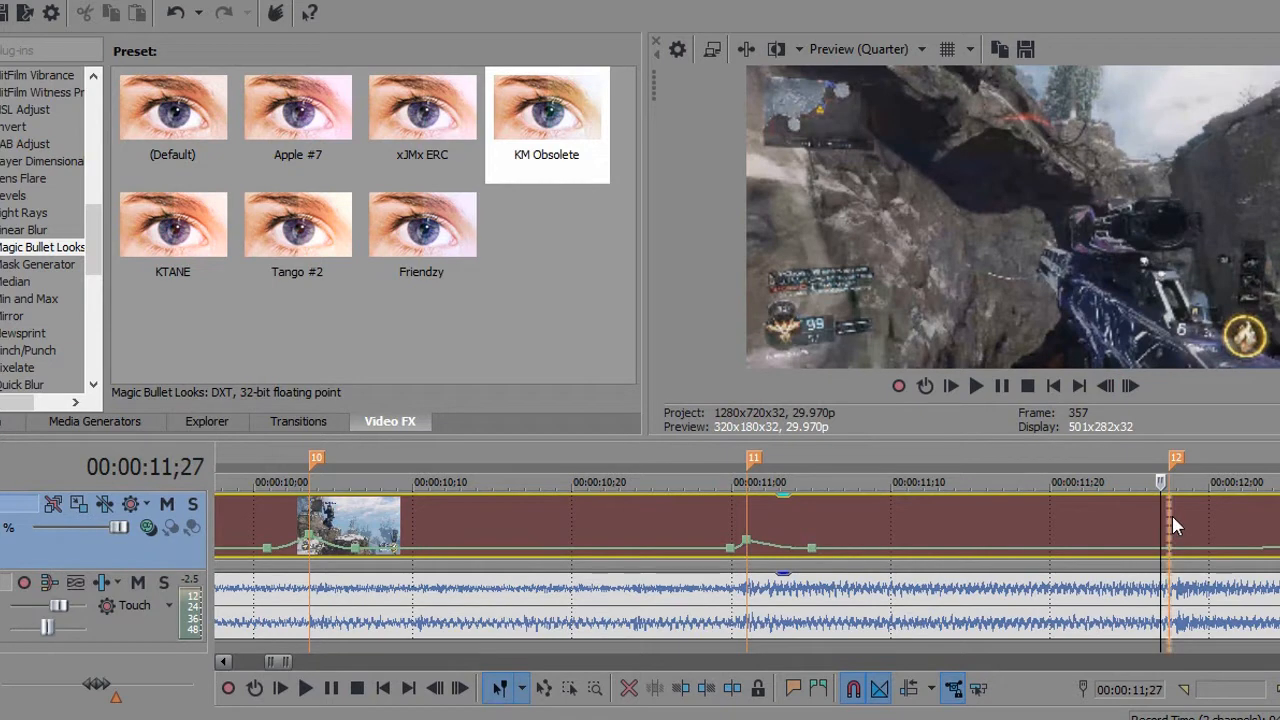
left_click_drag(290, 661, 320, 661)
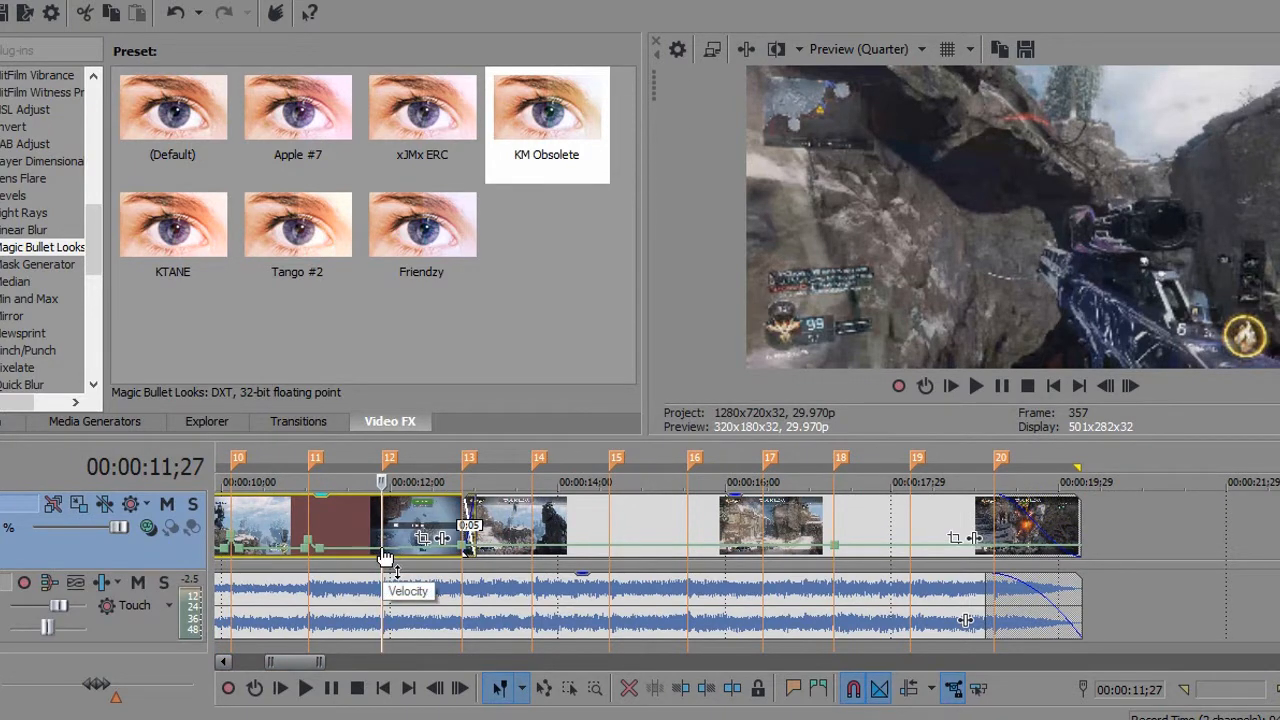
left_click(280, 526)
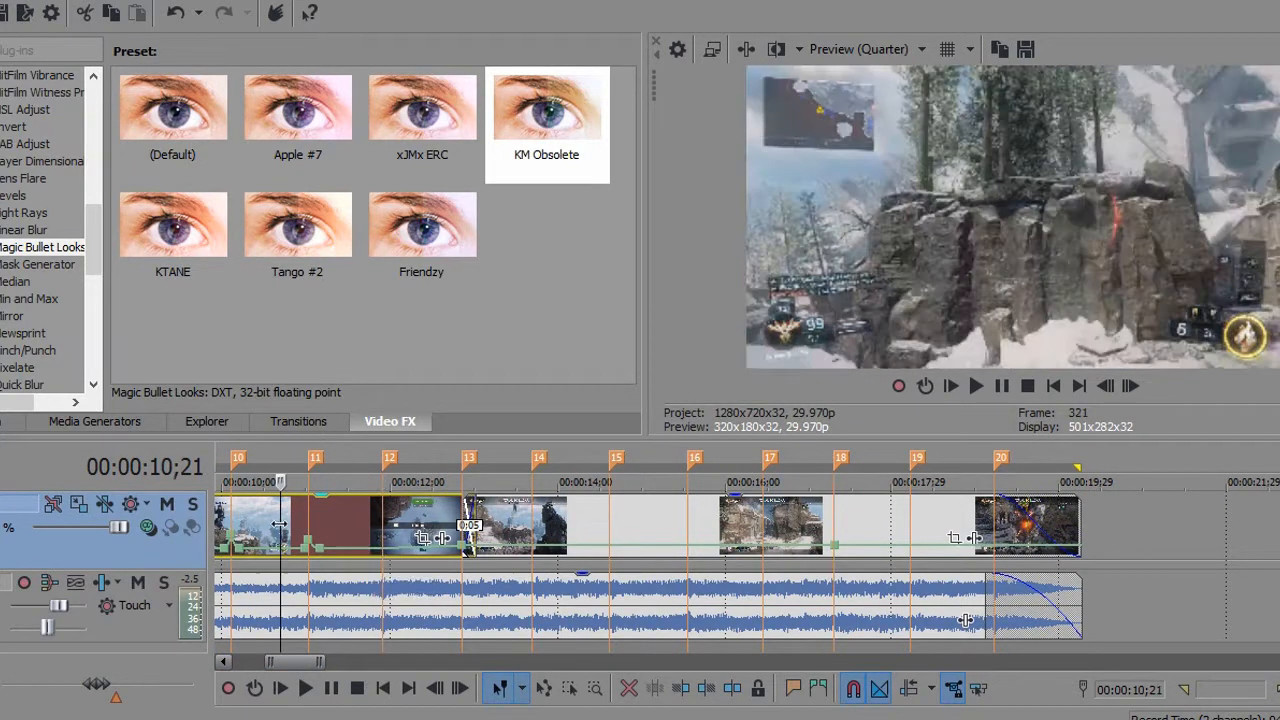
left_click(1130, 386)
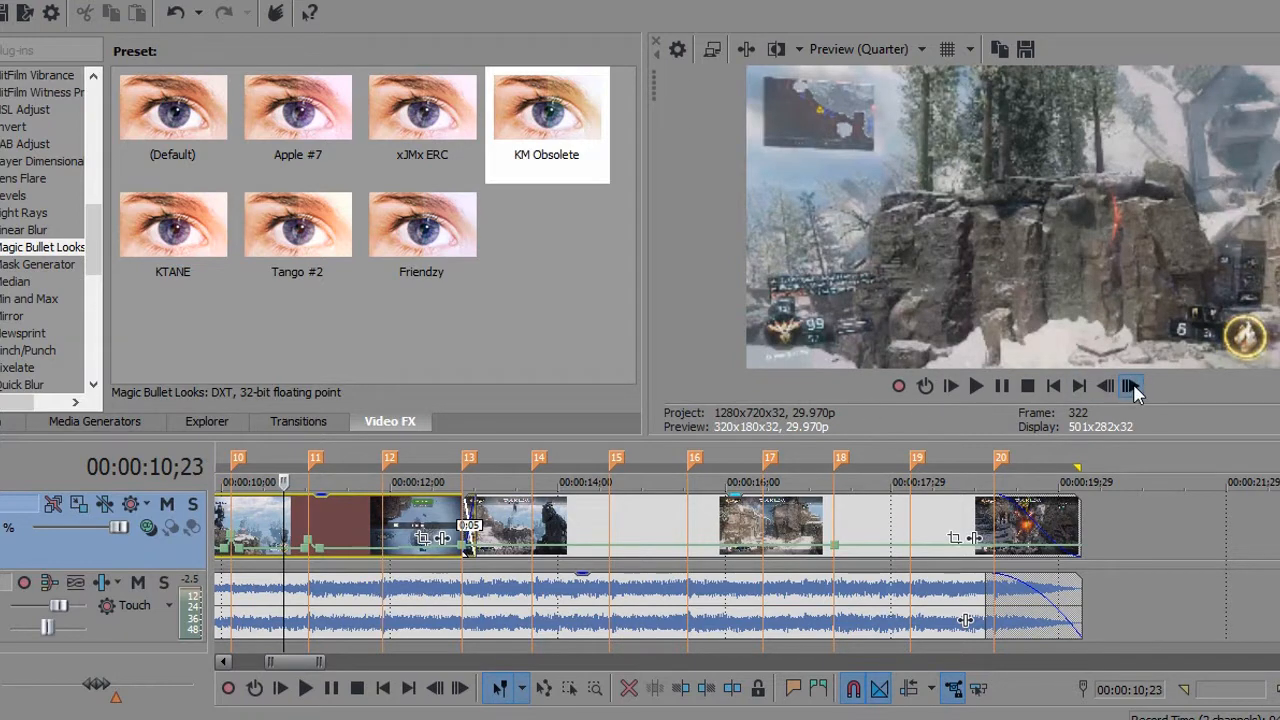
left_click(1133, 388)
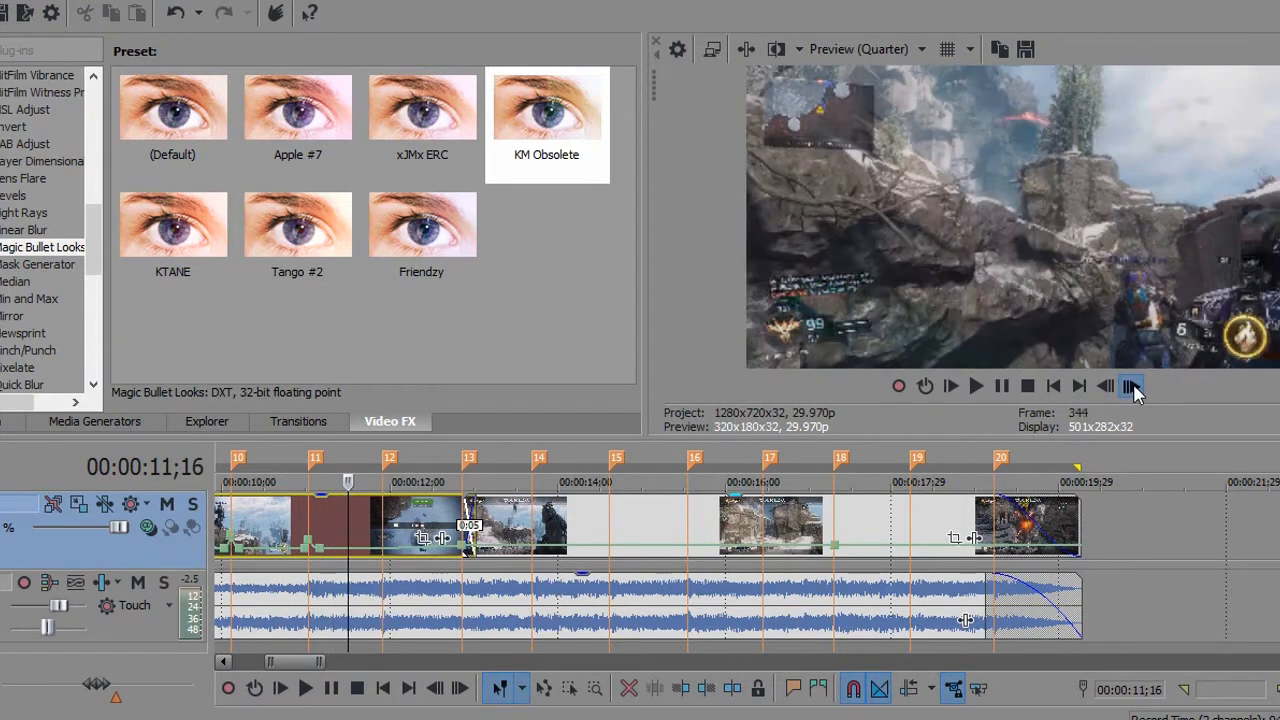
left_click(1134, 390)
left_click(1134, 390)
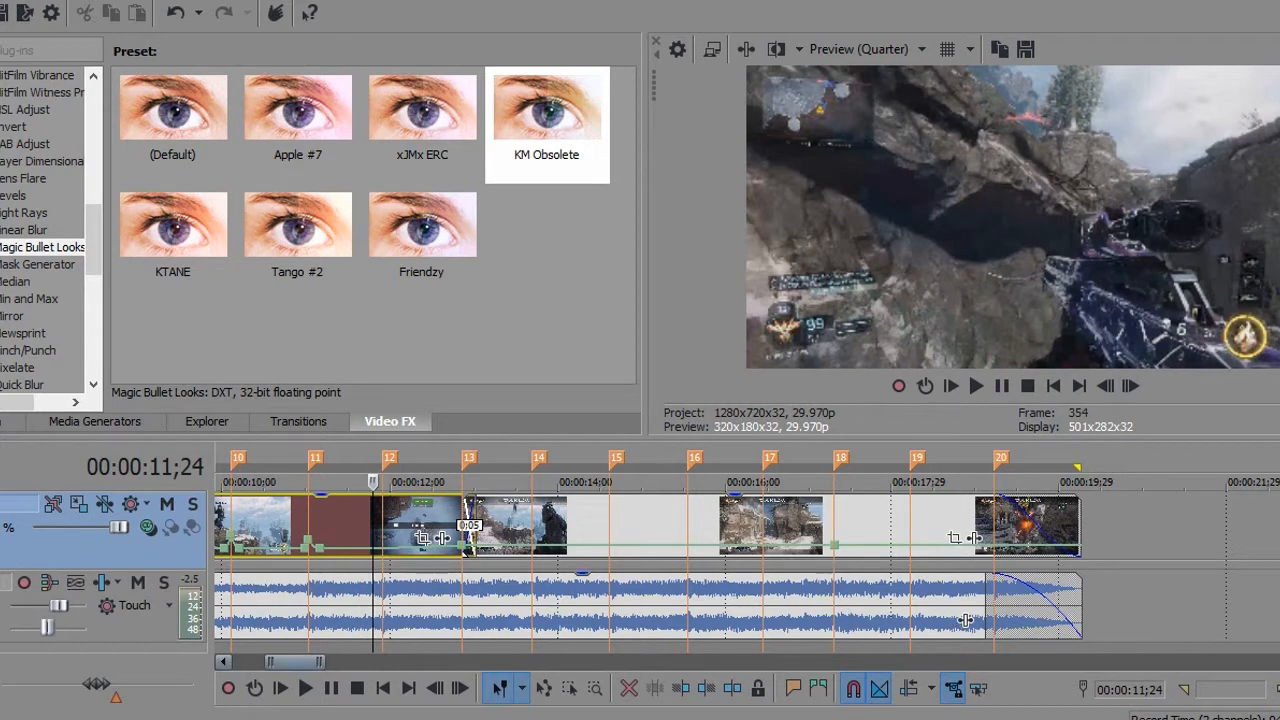
Add velocity points a few frames before marker 12 and at marker 12, setting marker 12's point to 300% forward velocity.
scroll(965, 620, "up", 3)
scroll(757, 582, "up", 3)
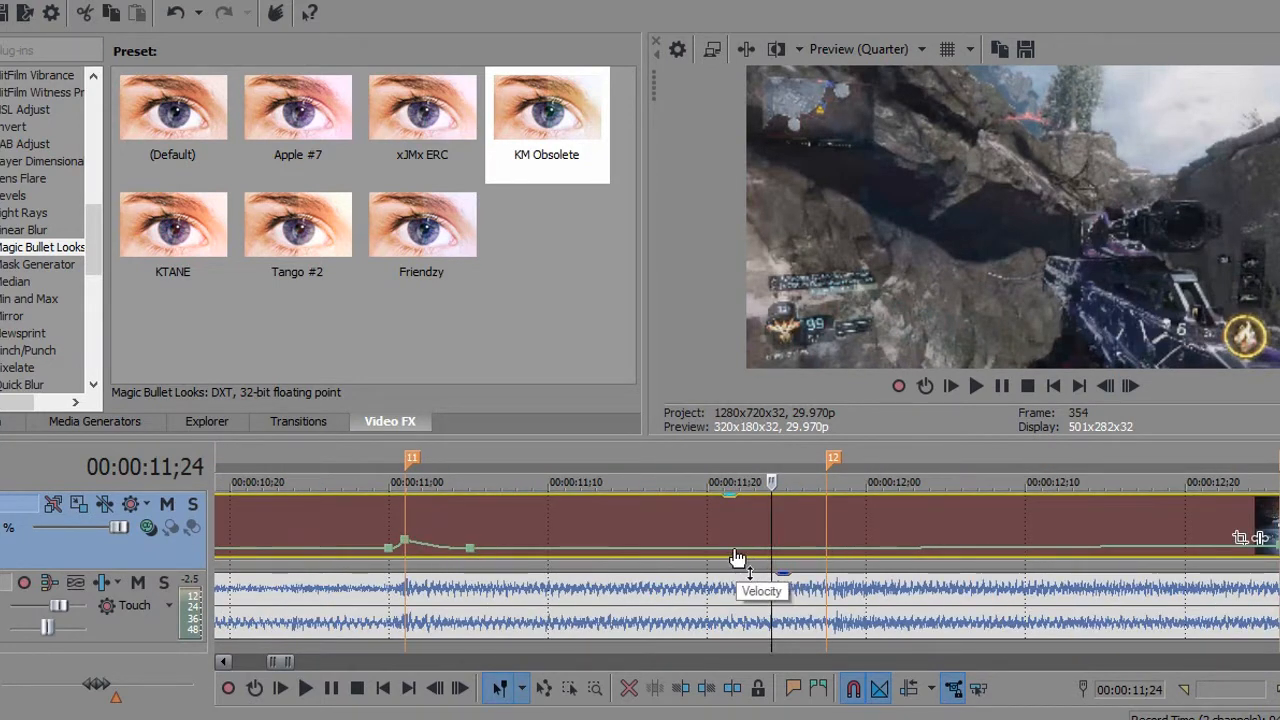
double_click(734, 549)
double_click(828, 549)
left_click(828, 549)
right_click(828, 549)
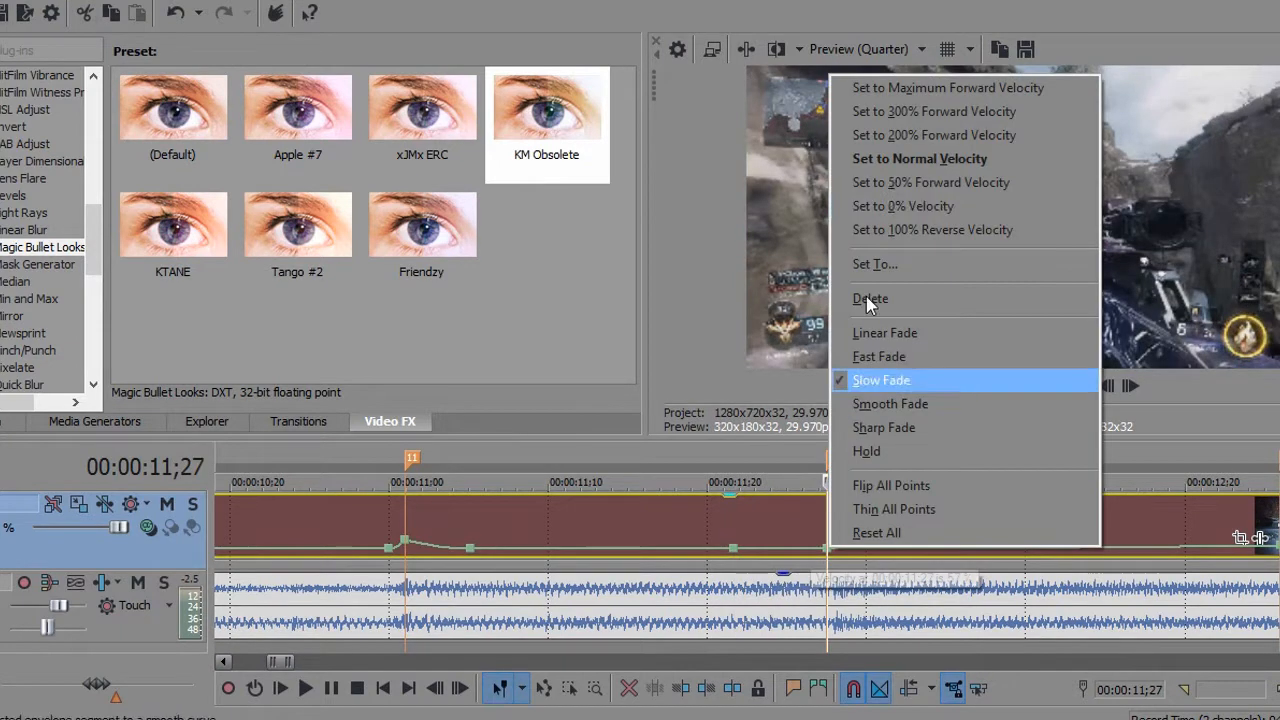
left_click(888, 113)
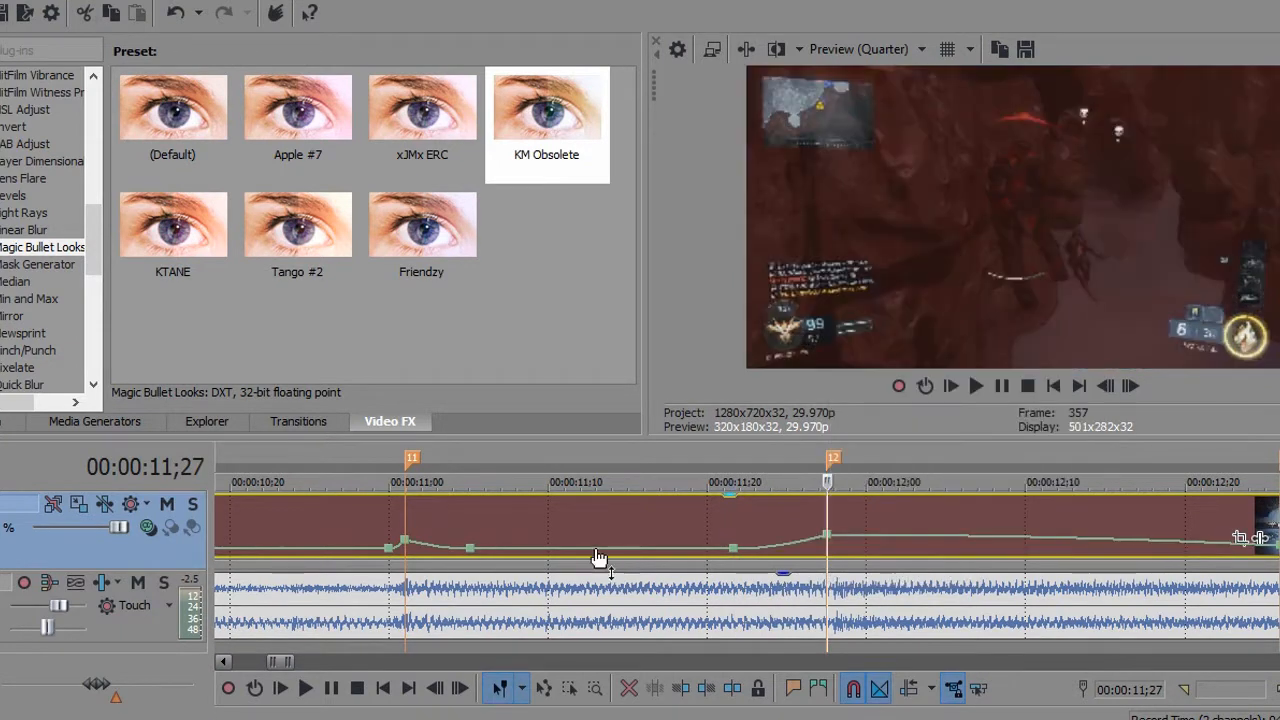
Add a velocity point midway between markers 11 and 12 at about 00:00:11;13, set to 300% forward velocity with a fast fade after it.
double_click(604, 558)
right_click(604, 558)
left_click(723, 106)
right_click(674, 546)
left_click(710, 366)
Check the frames from 00:00:11;13 to 00:00:11;25 and set the midway velocity point to 200% forward velocity.
left_click(1105, 386)
left_click(1130, 386)
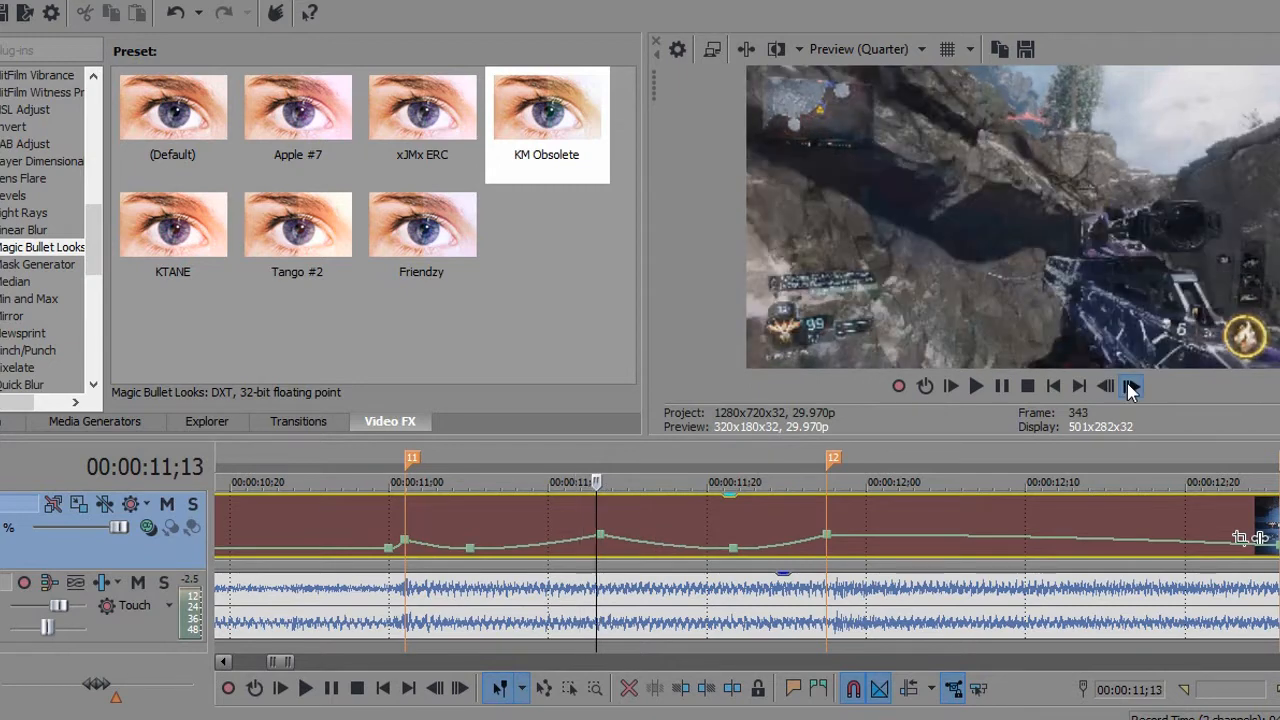
left_click(1131, 390)
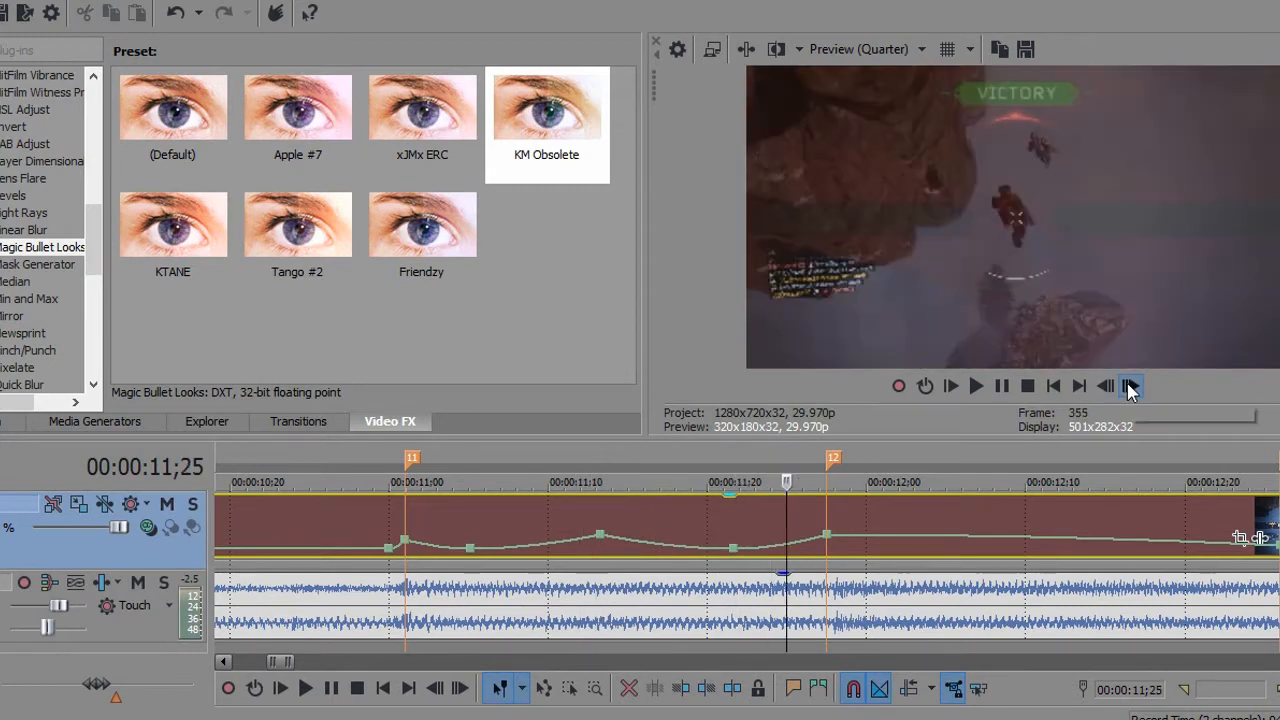
right_click(600, 541)
left_click(694, 165)
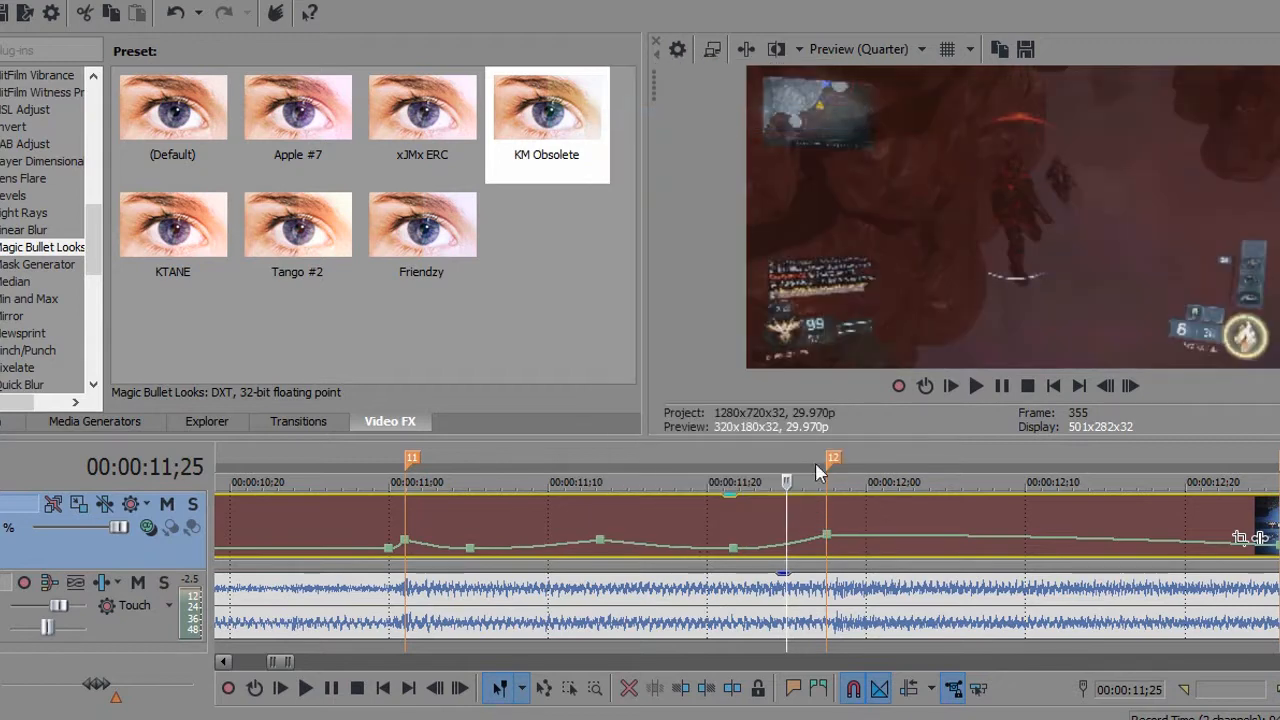
Compare the frames around marker 12 and move the marker and its velocity point to 00:00:11;27.
left_click(1127, 387)
left_click(1127, 387)
left_click(1127, 387)
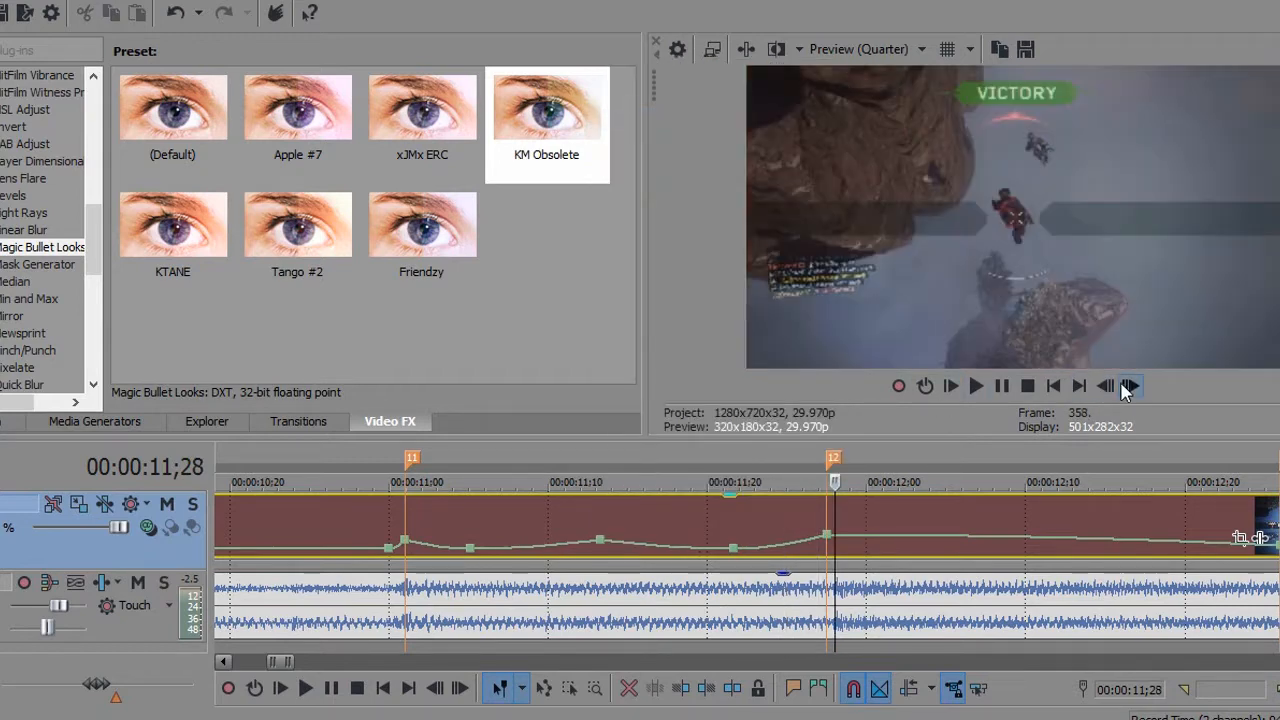
left_click(1108, 387)
left_click(1132, 388)
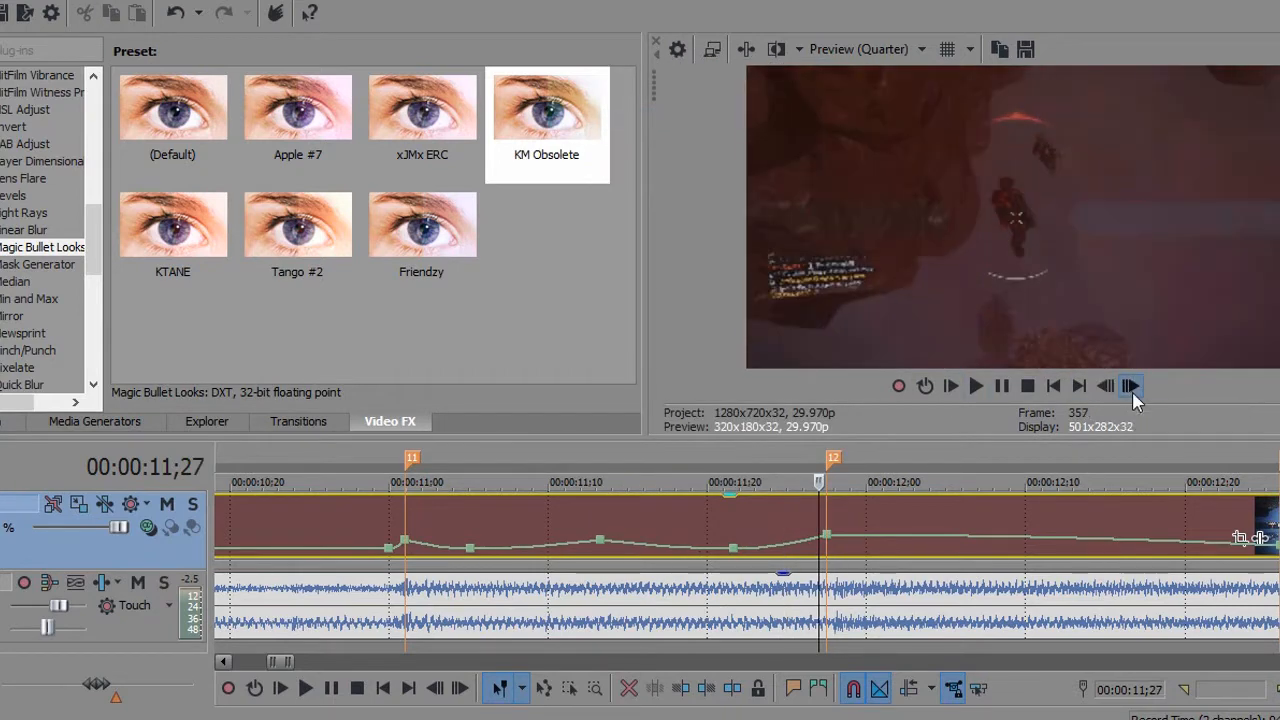
mouse_move(835, 467)
left_mouse_down()
mouse_move(842, 497)
mouse_move(823, 541)
left_mouse_up()
Add a 50% forward velocity point at 00:00:12;01 with a fast fade leading to it, and trim the clip's end to marker 13.
double_click(886, 537)
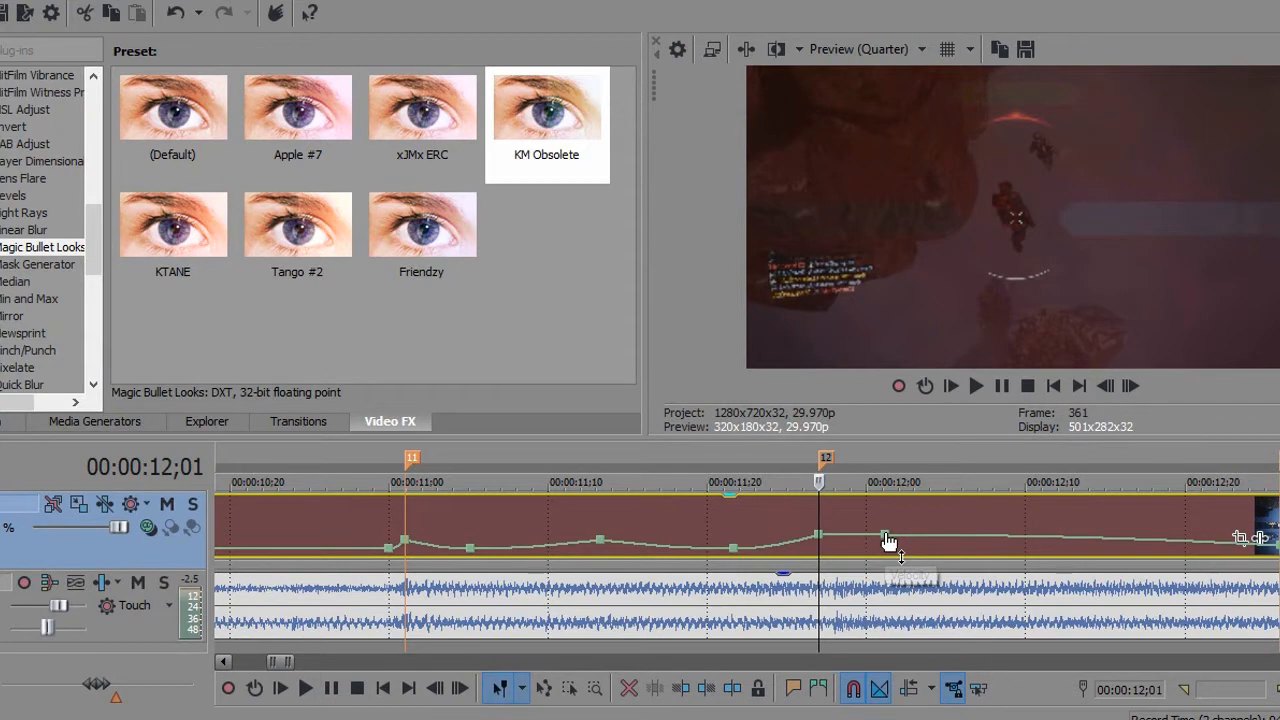
right_click(886, 538)
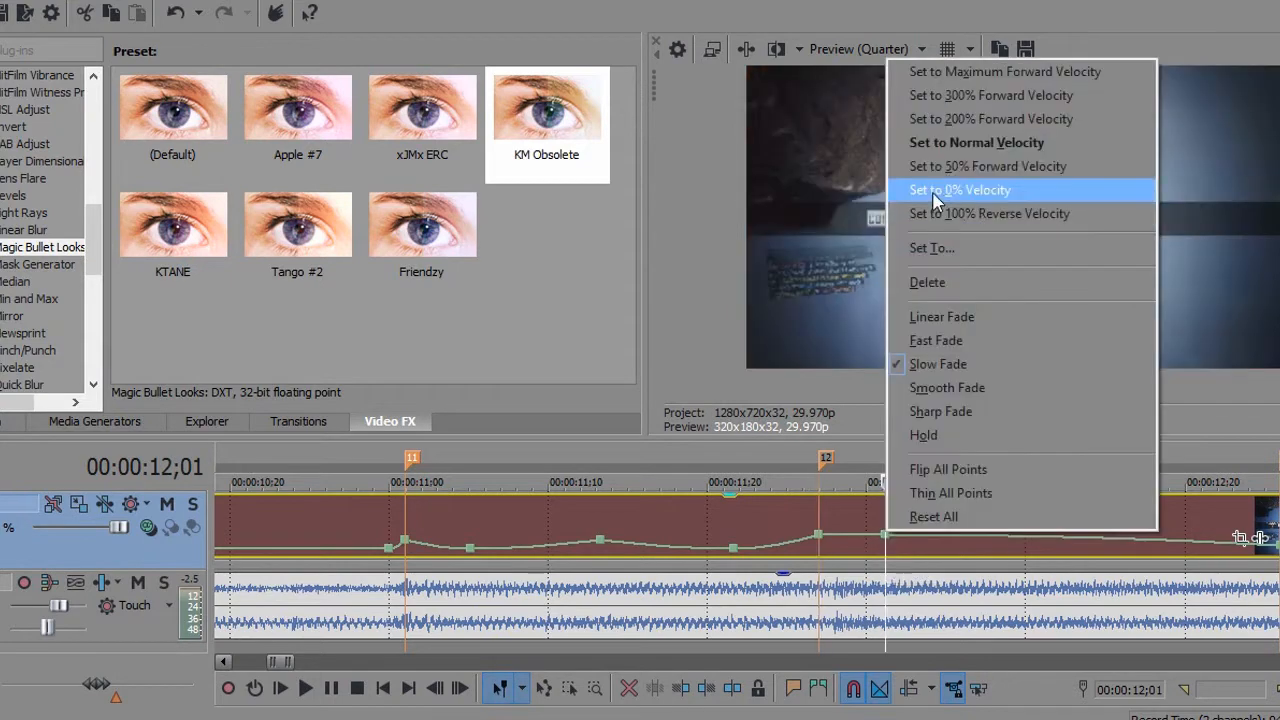
right_click(861, 541)
left_click(896, 350)
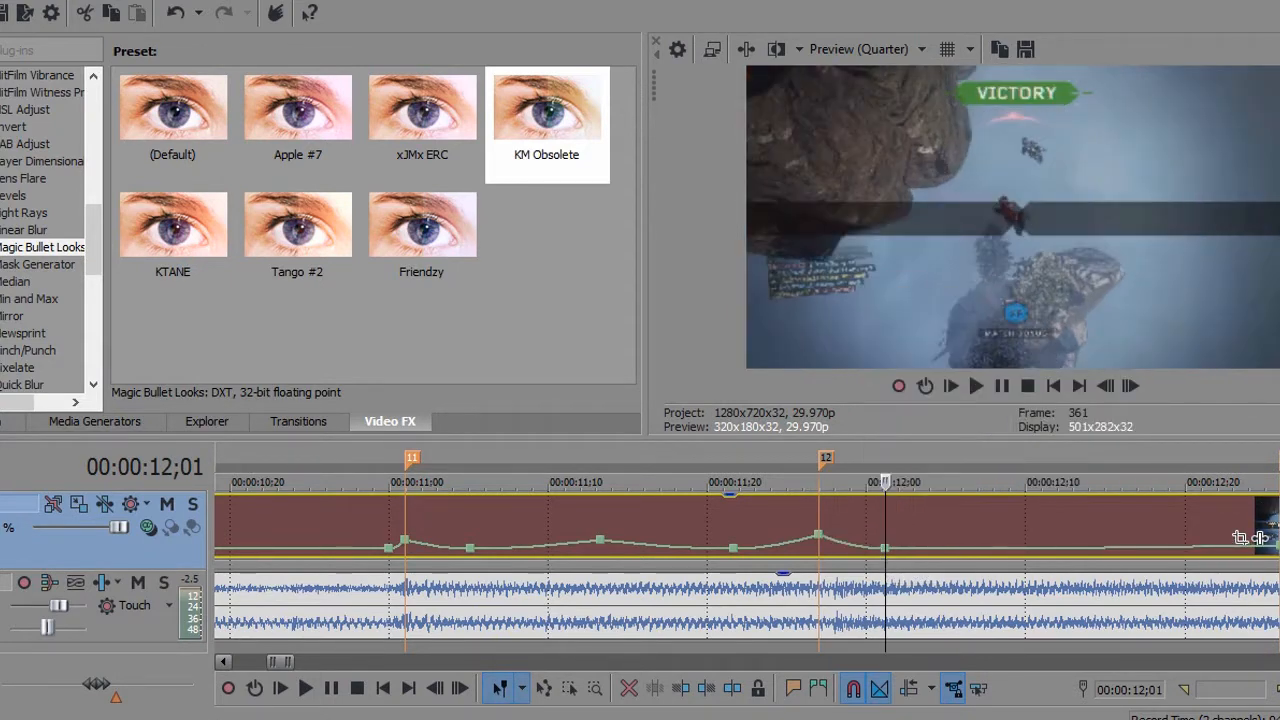
left_click(1275, 660)
left_click_drag(803, 511, 720, 514)
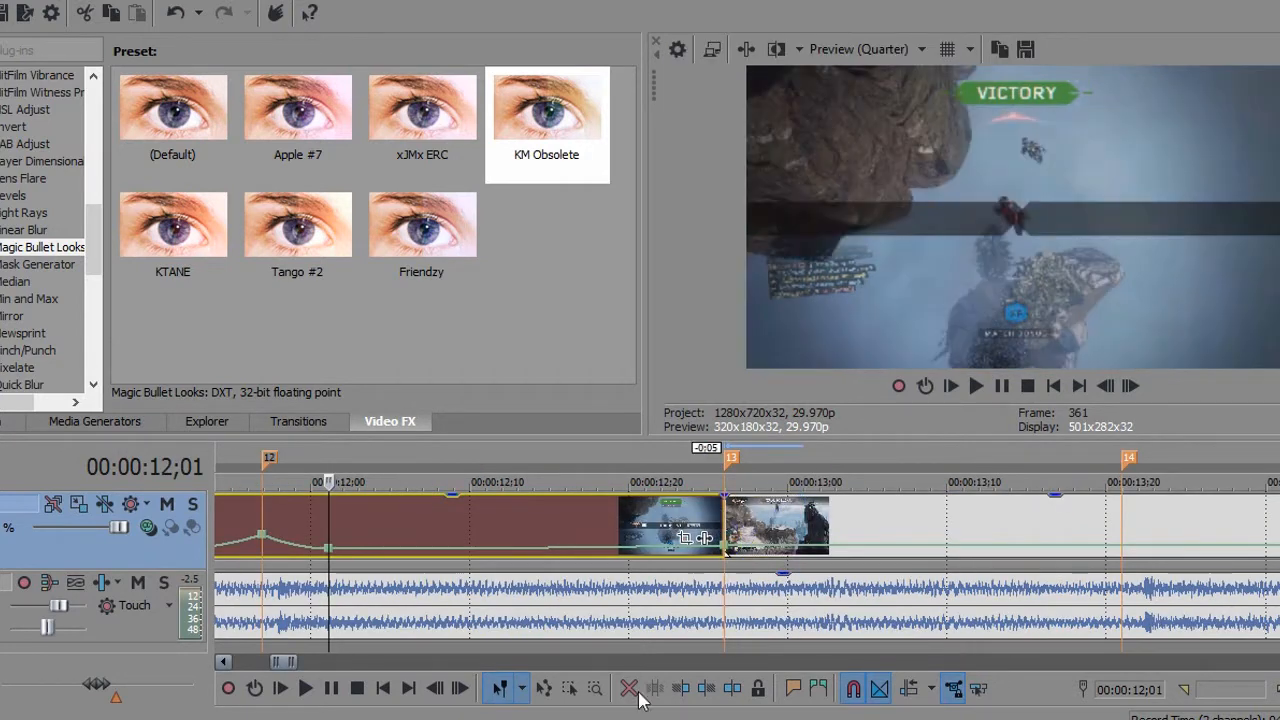
Play the clip from its start at marker 7 past marker 12 to check the velocity changes against the beat.
mouse_move(296, 661)
left_mouse_down()
mouse_move(308, 666)
mouse_move(292, 664)
left_mouse_up()
left_click(270, 522)
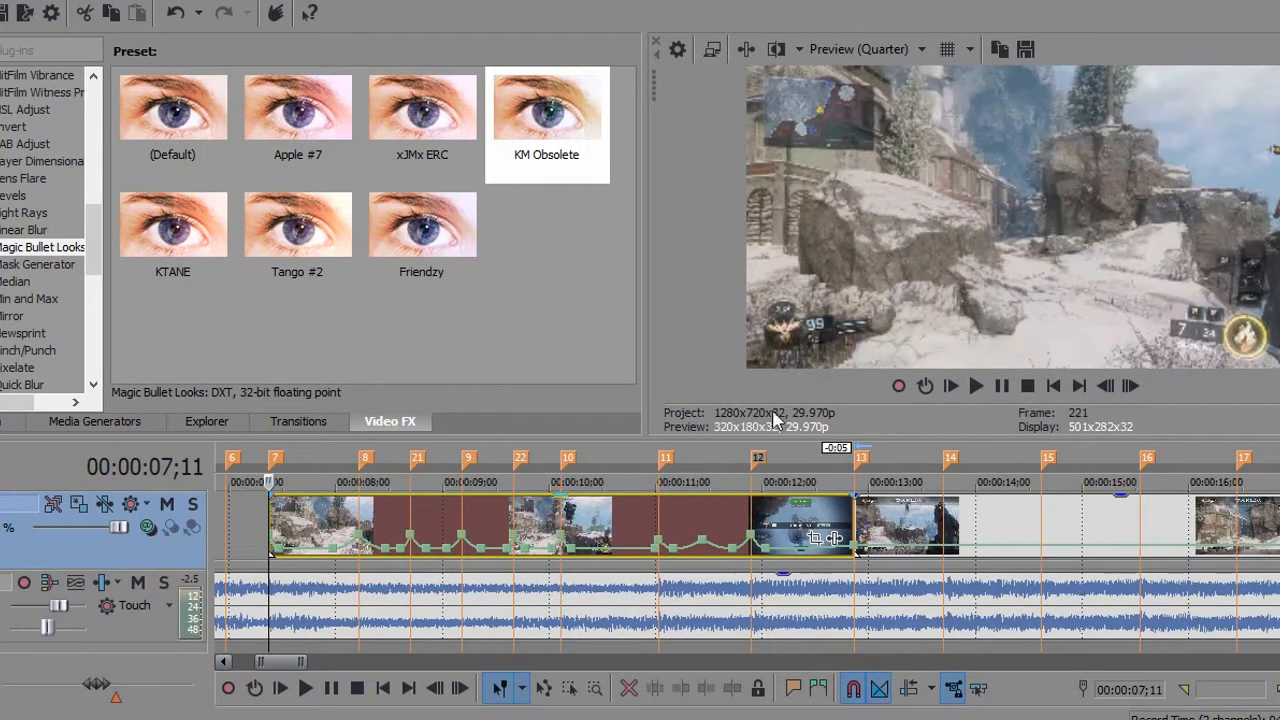
left_click(976, 385)
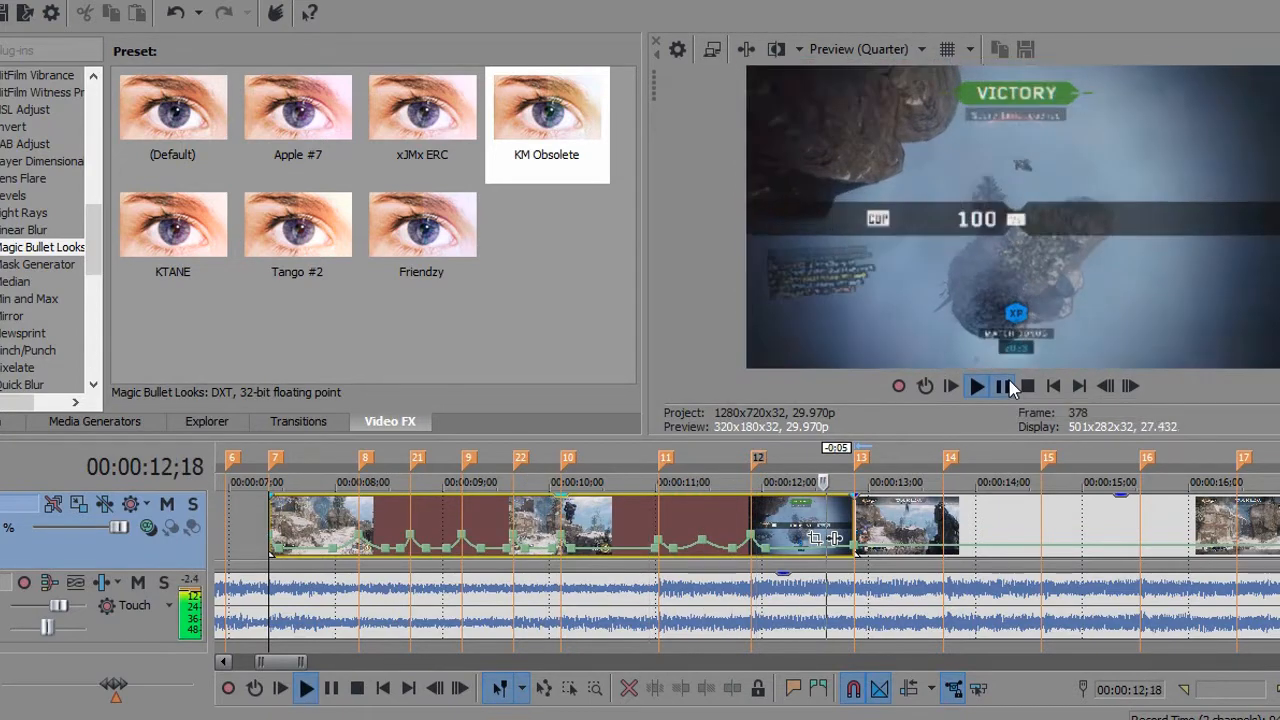
left_click(1008, 383)
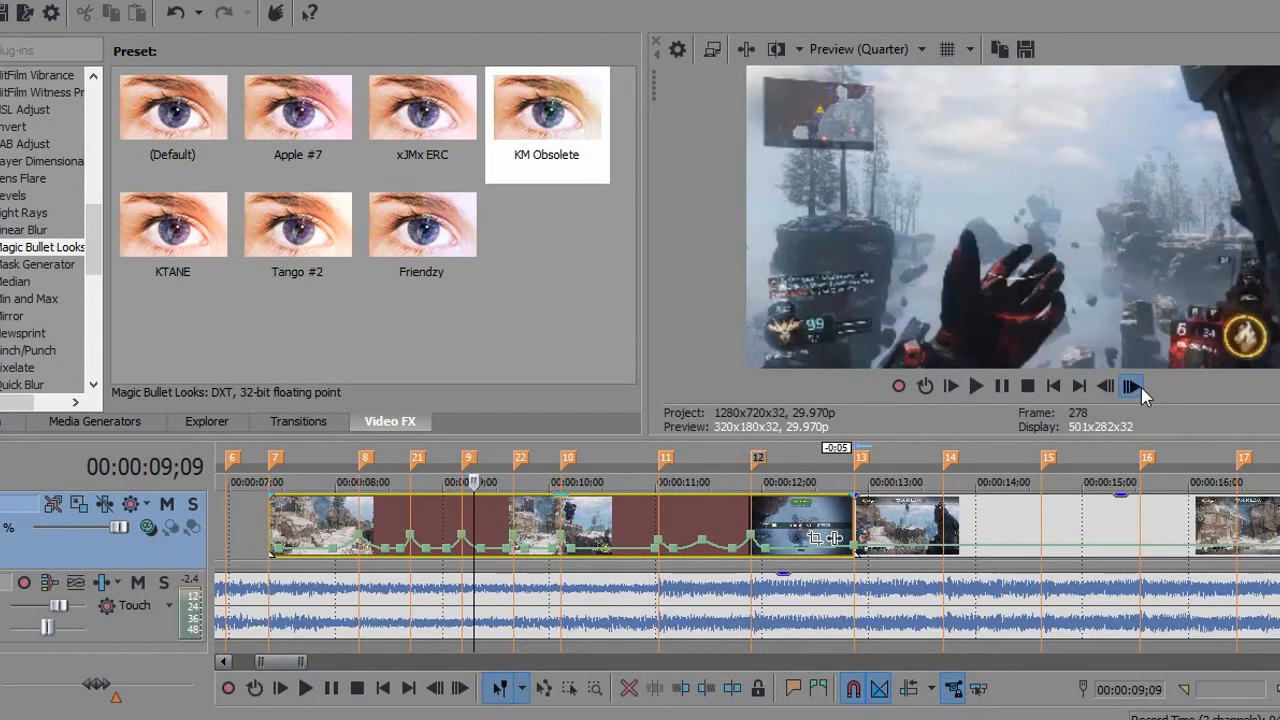
Examine the frames from 00:00:09;09 to 00:00:13;07, through the cut at marker 13 into the final killcam clip.
left_click(1141, 387)
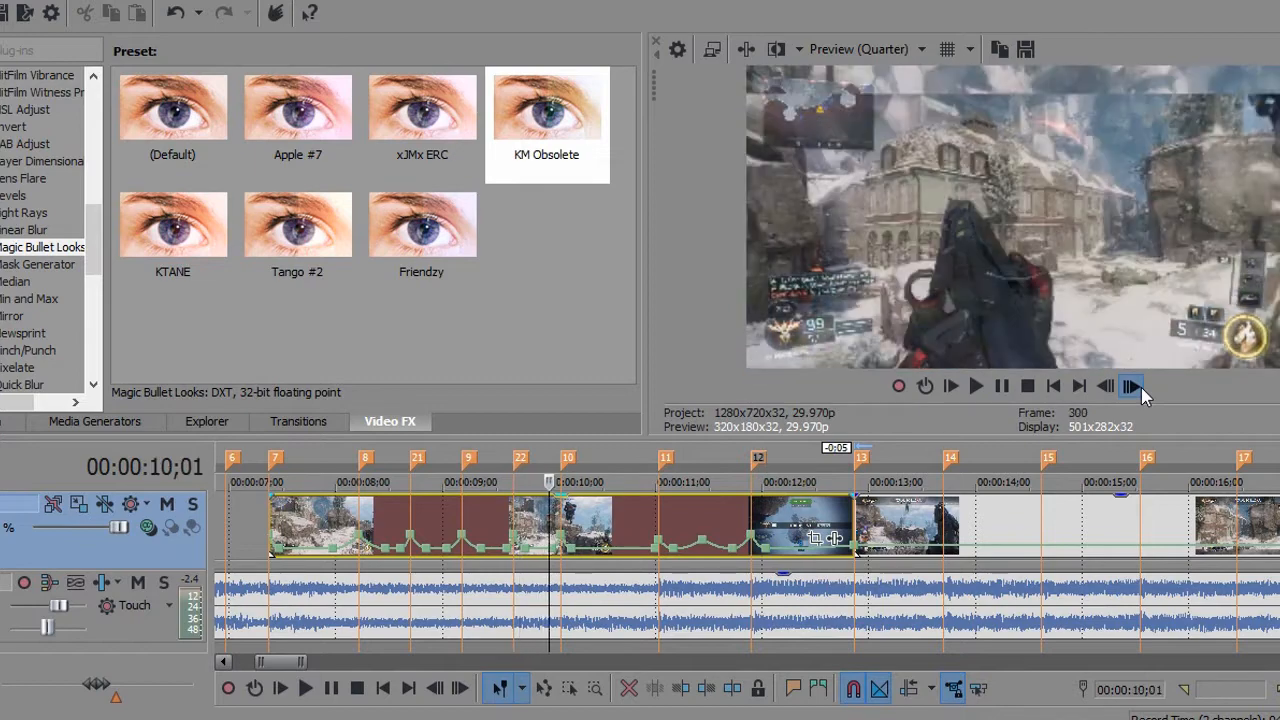
left_click(1142, 388)
left_click(1142, 388)
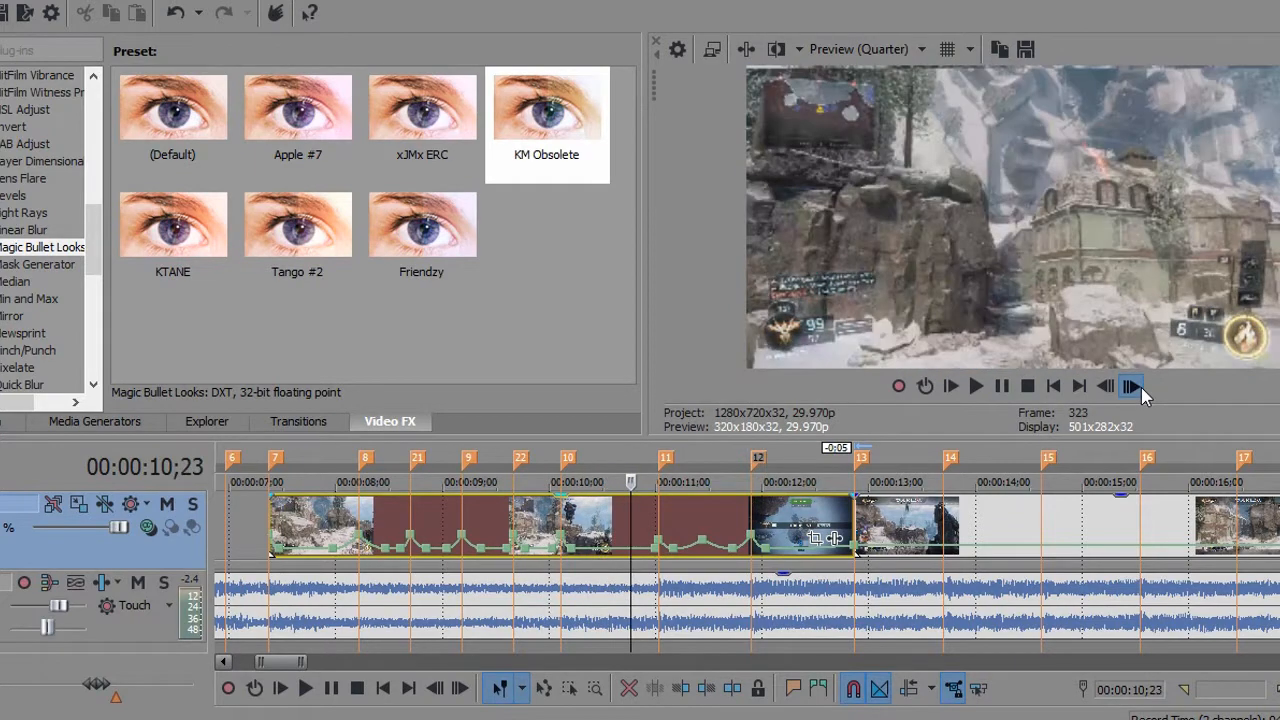
left_click(1131, 387)
left_click(1131, 387)
left_click(1131, 387)
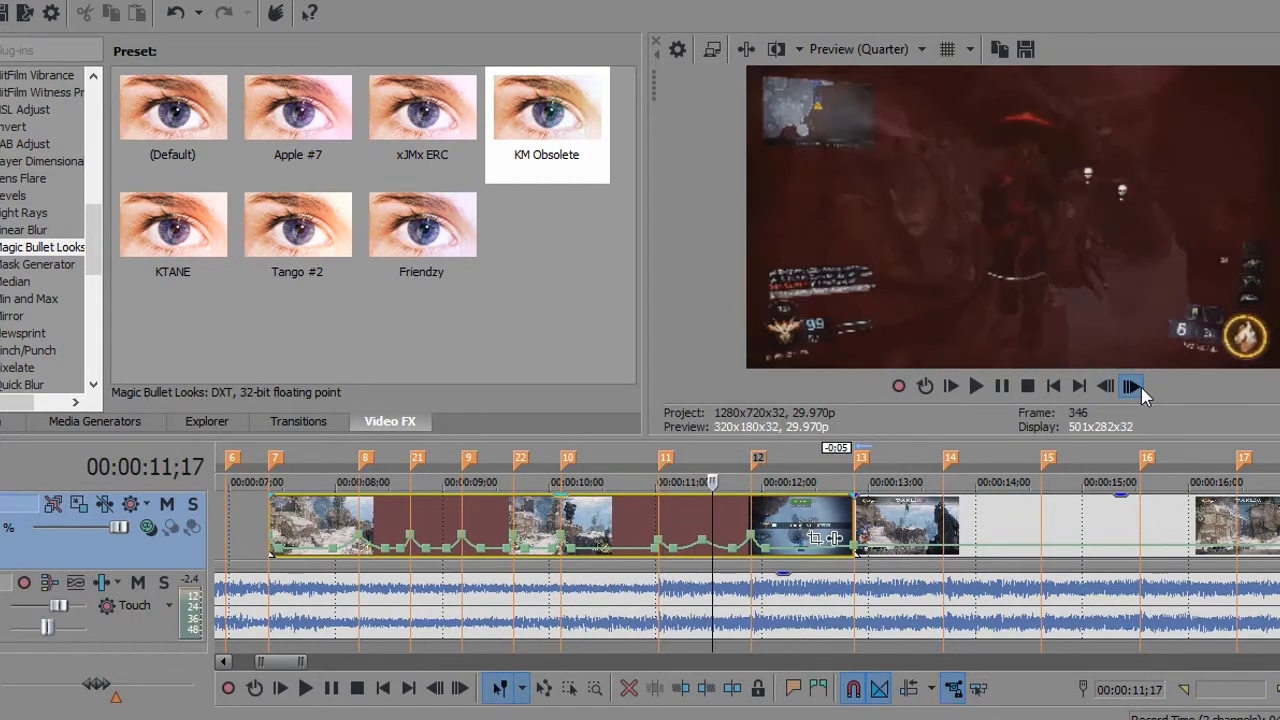
left_click(1131, 387)
left_click(1141, 388)
left_click(1141, 388)
left_click(1141, 388)
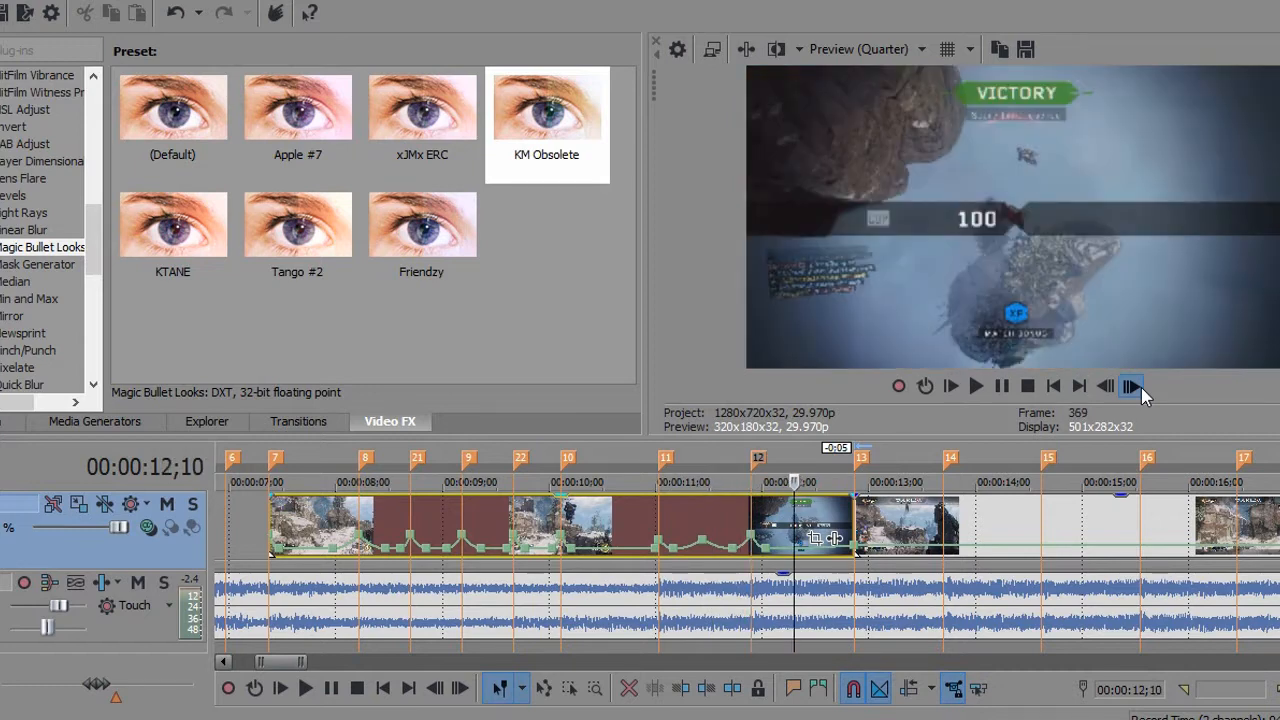
left_click(1141, 388)
left_click(1141, 388)
left_click(1141, 388)
left_click(1141, 388)
left_click(1141, 388)
left_click(1141, 388)
left_click(1141, 388)
left_click(1141, 388)
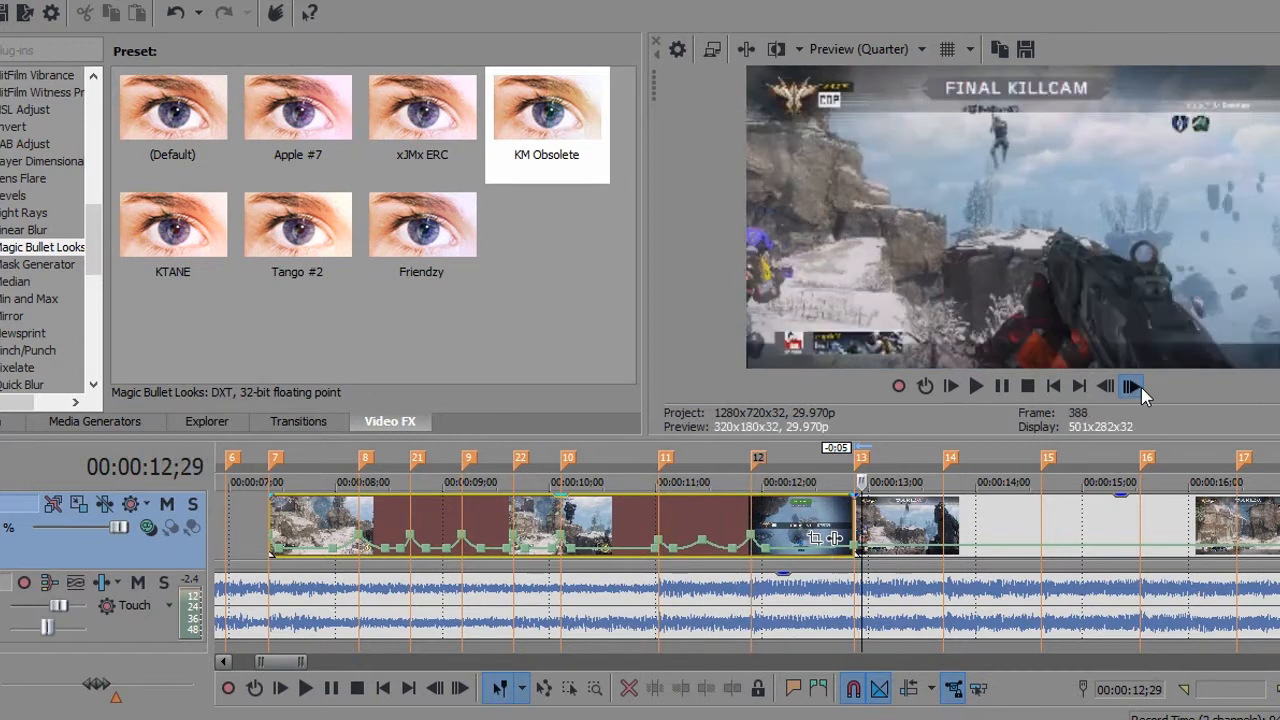
left_click(1131, 387)
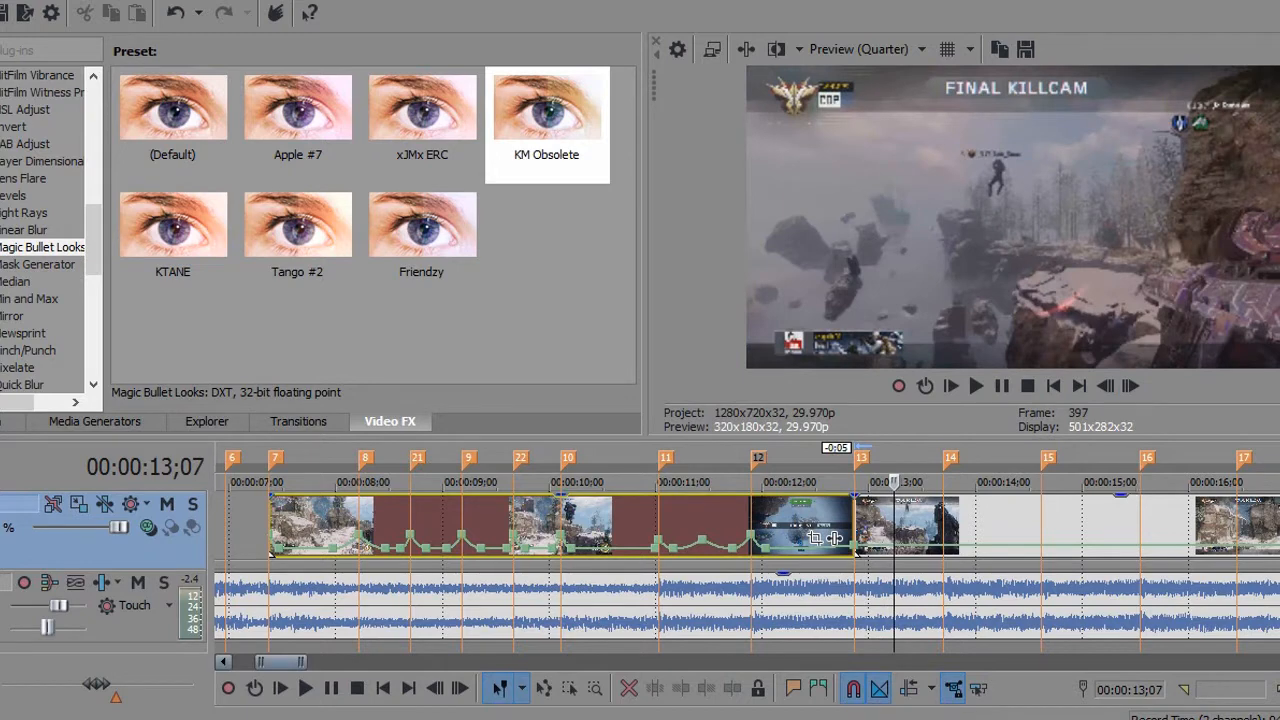
Set the velocity point at the start of the final killcam clip at marker 13 to 300% forward velocity.
scroll(747, 556, "right", 2)
scroll(747, 556, "right", 4)
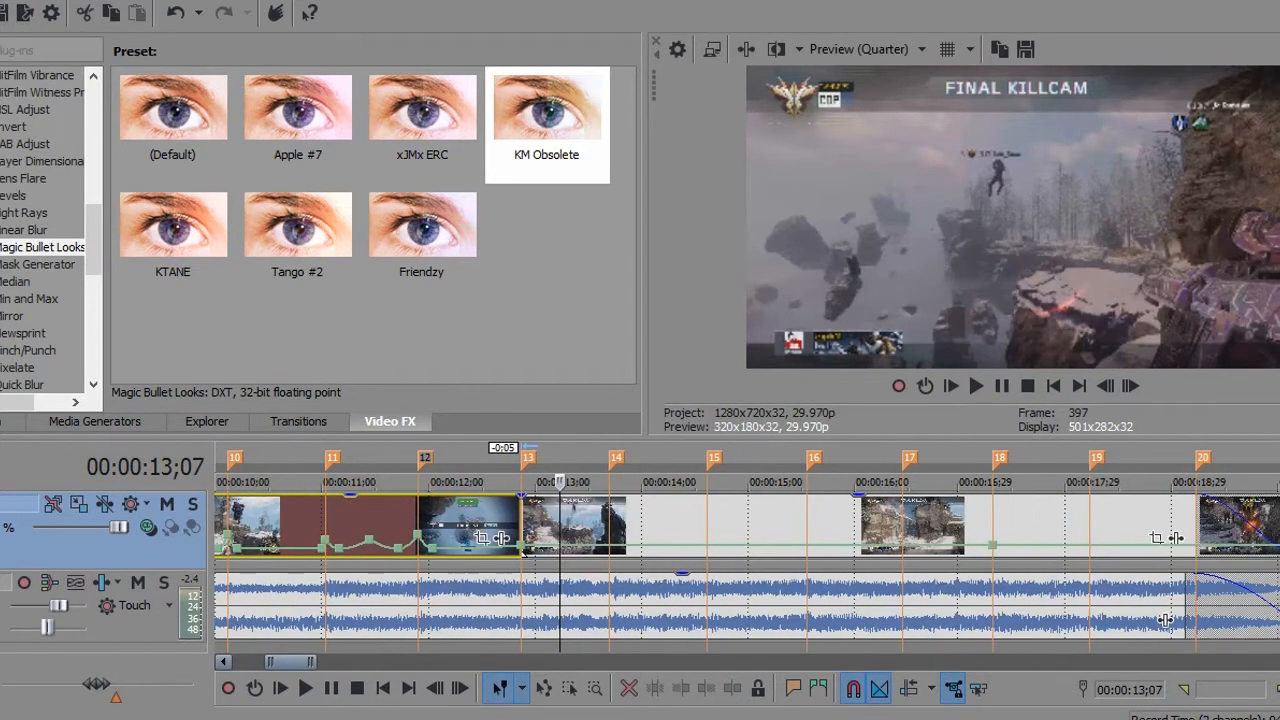
right_click(527, 553)
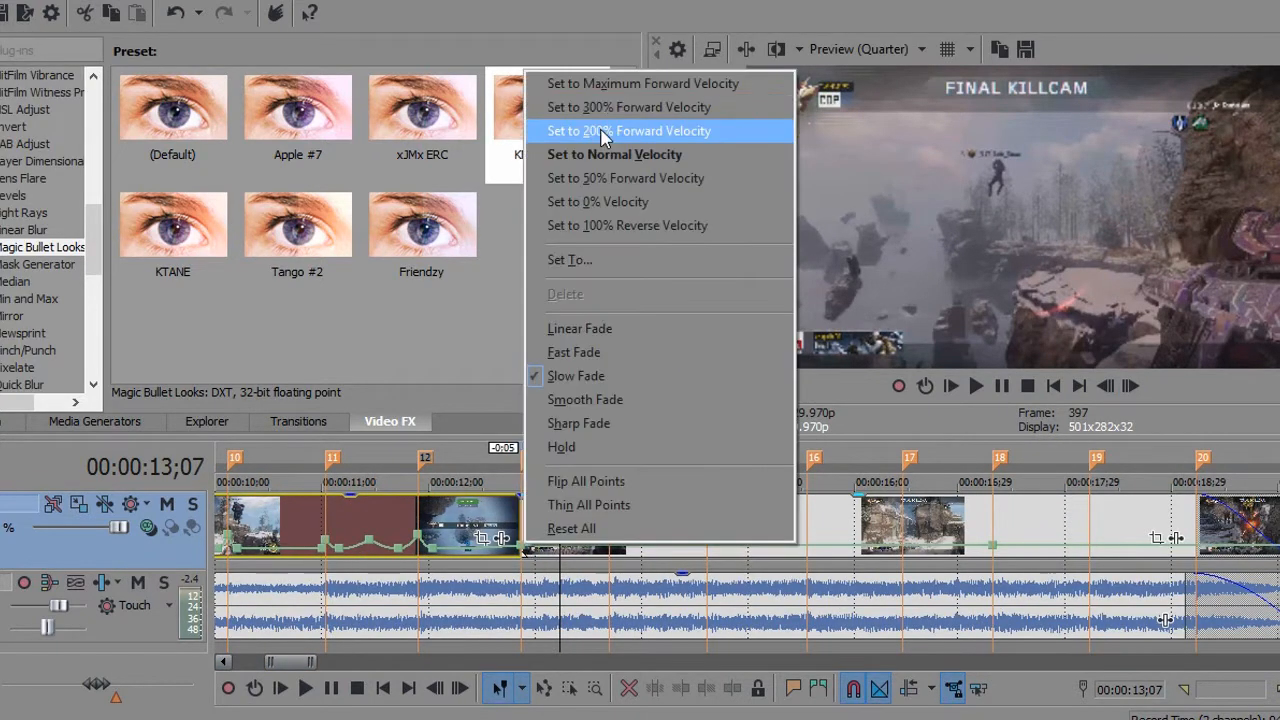
left_click(600, 110)
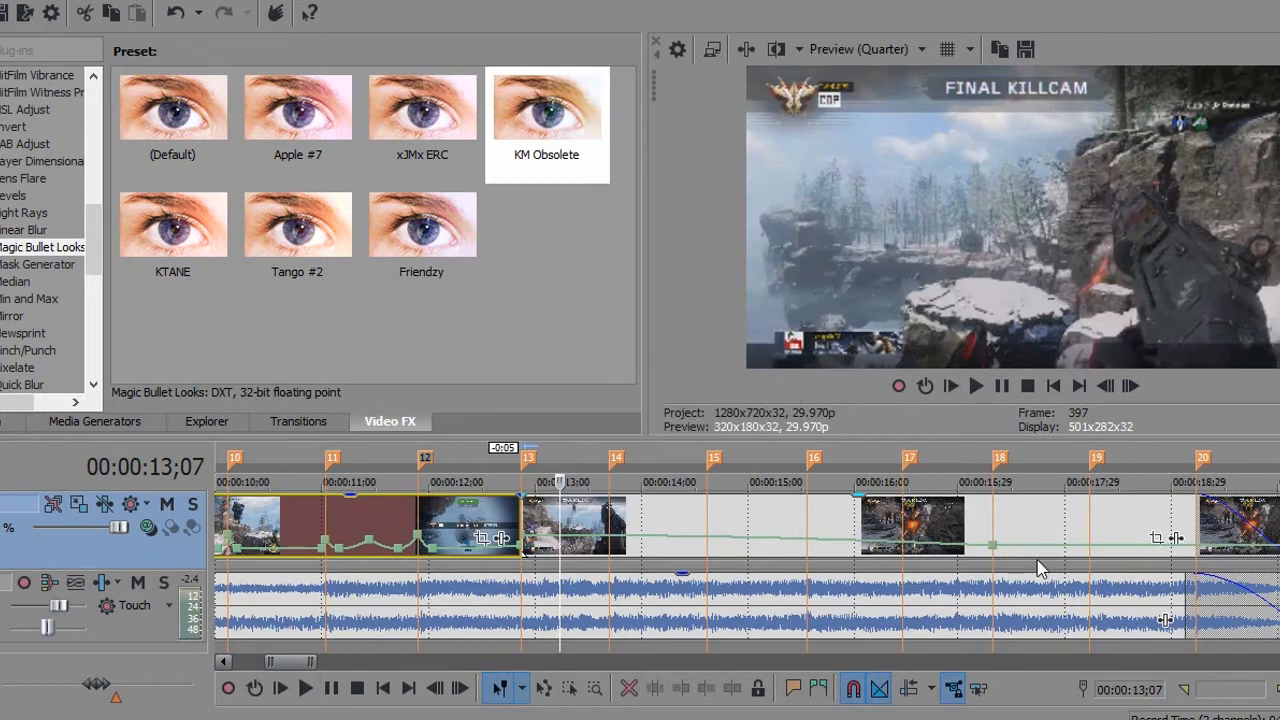
Delete the final killcam clip's velocity point at marker 18.
scroll(1040, 568, "up", 3)
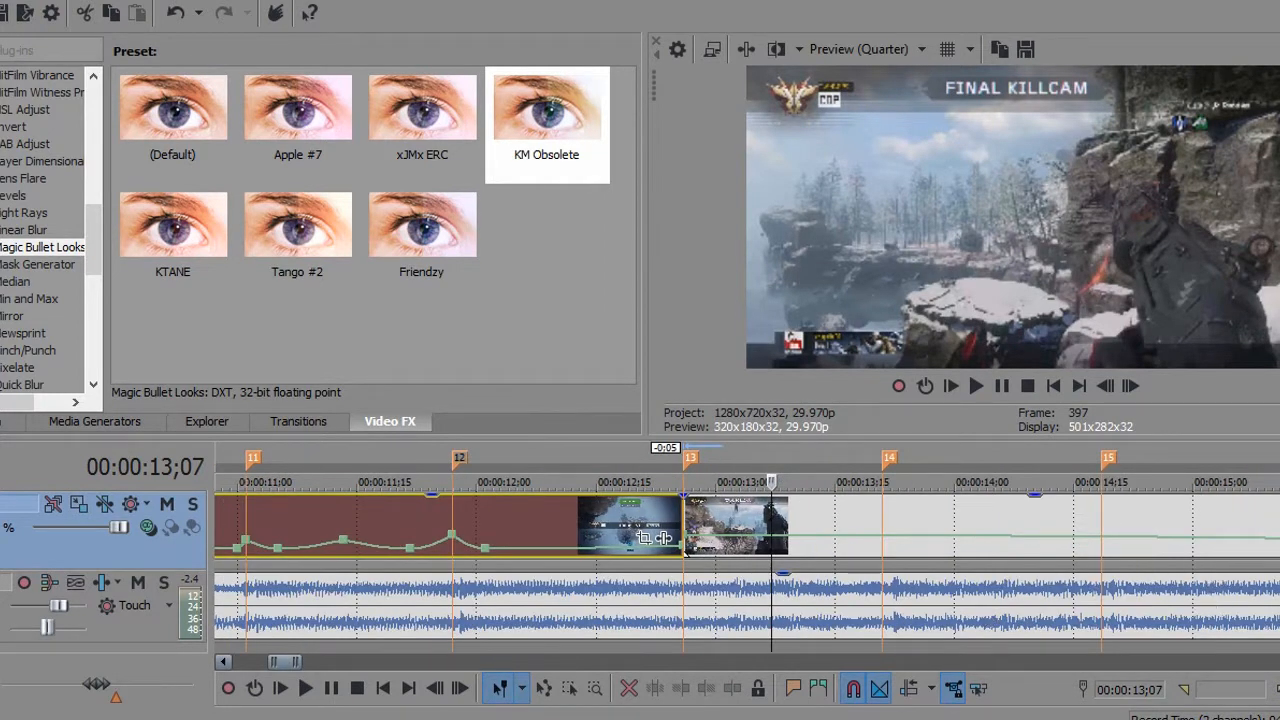
scroll(747, 568, "right", 7)
scroll(1240, 642, "right", 7)
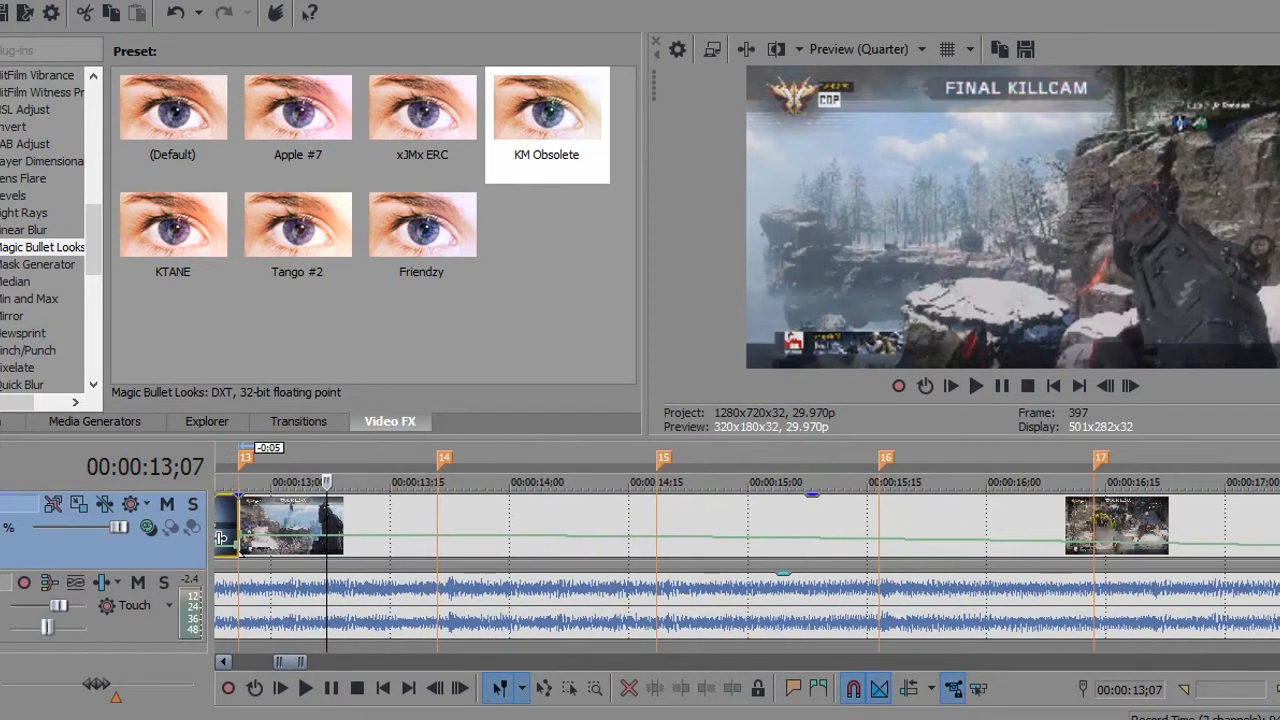
right_click(983, 519)
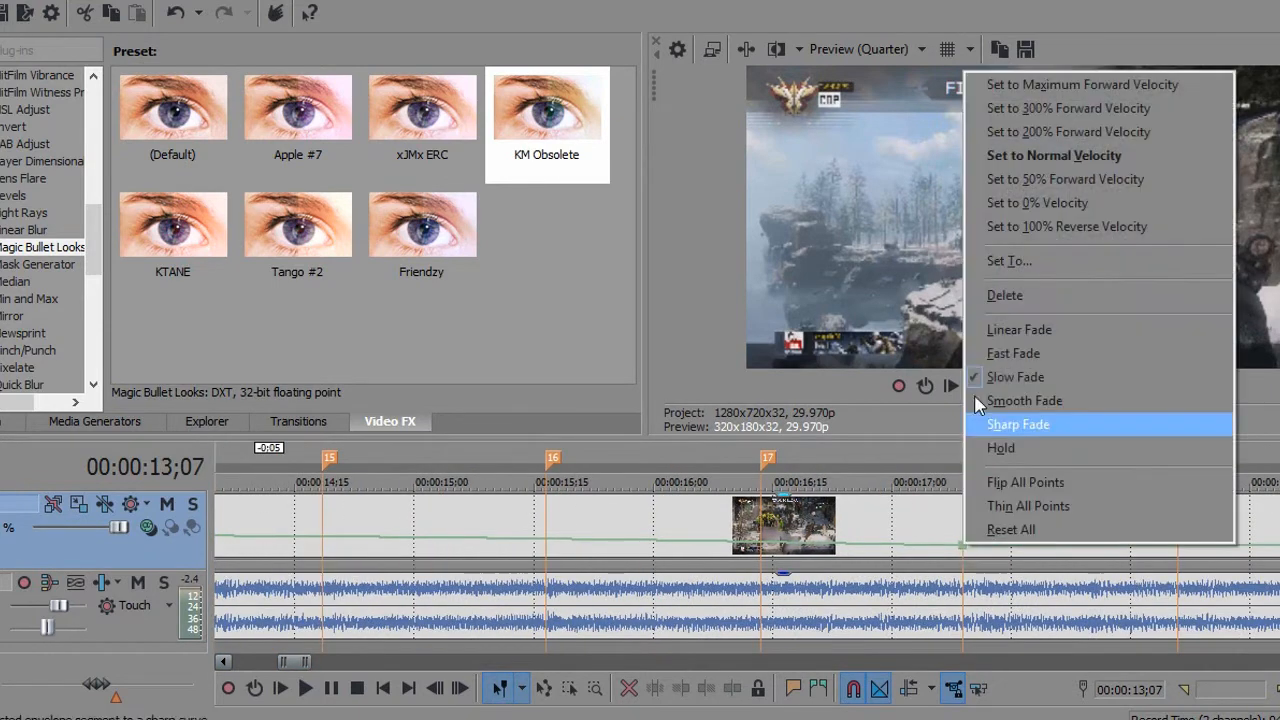
left_click(988, 294)
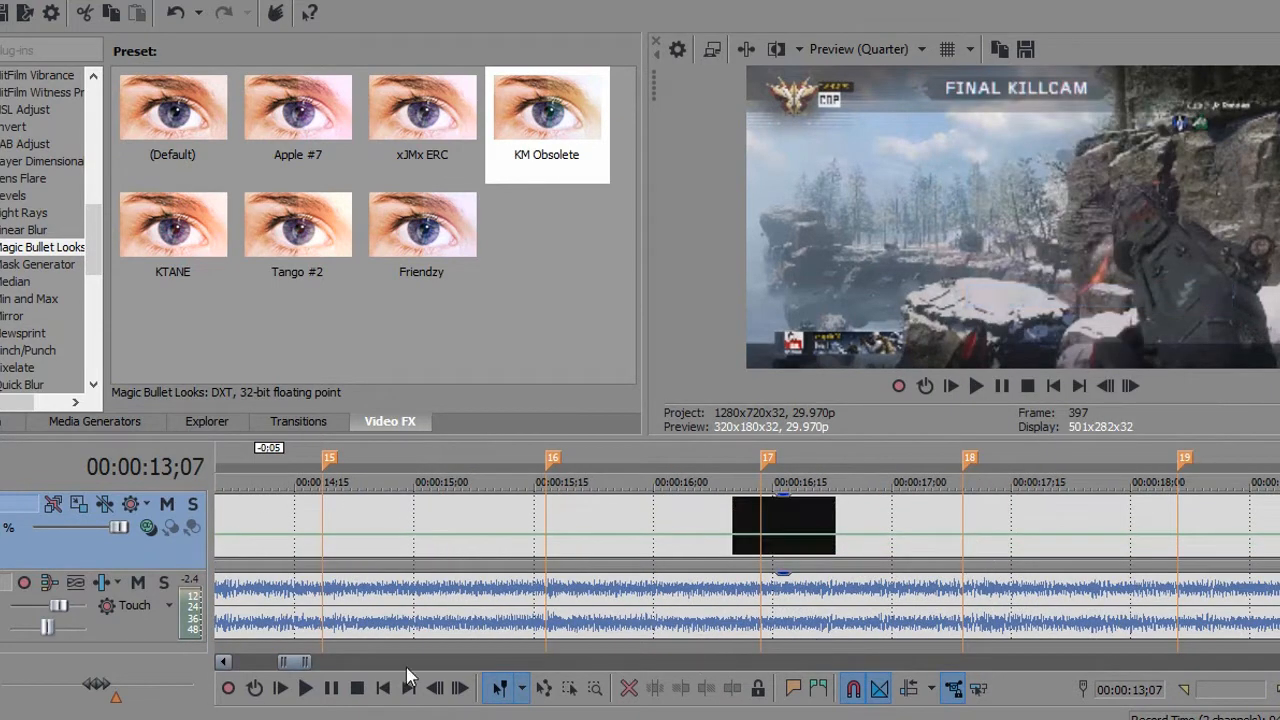
left_click(224, 662)
left_click(224, 662)
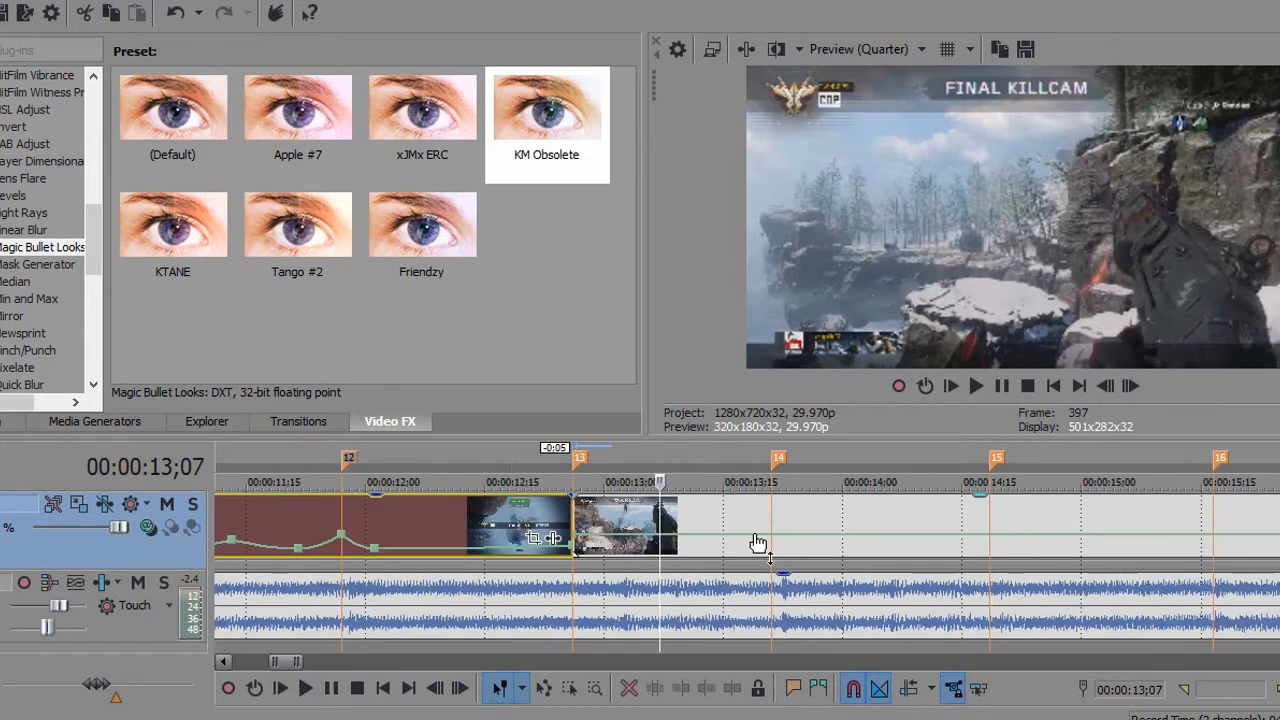
Add velocity points to the final killcam clip at markers 14, 15 and 16.
left_click(771, 543)
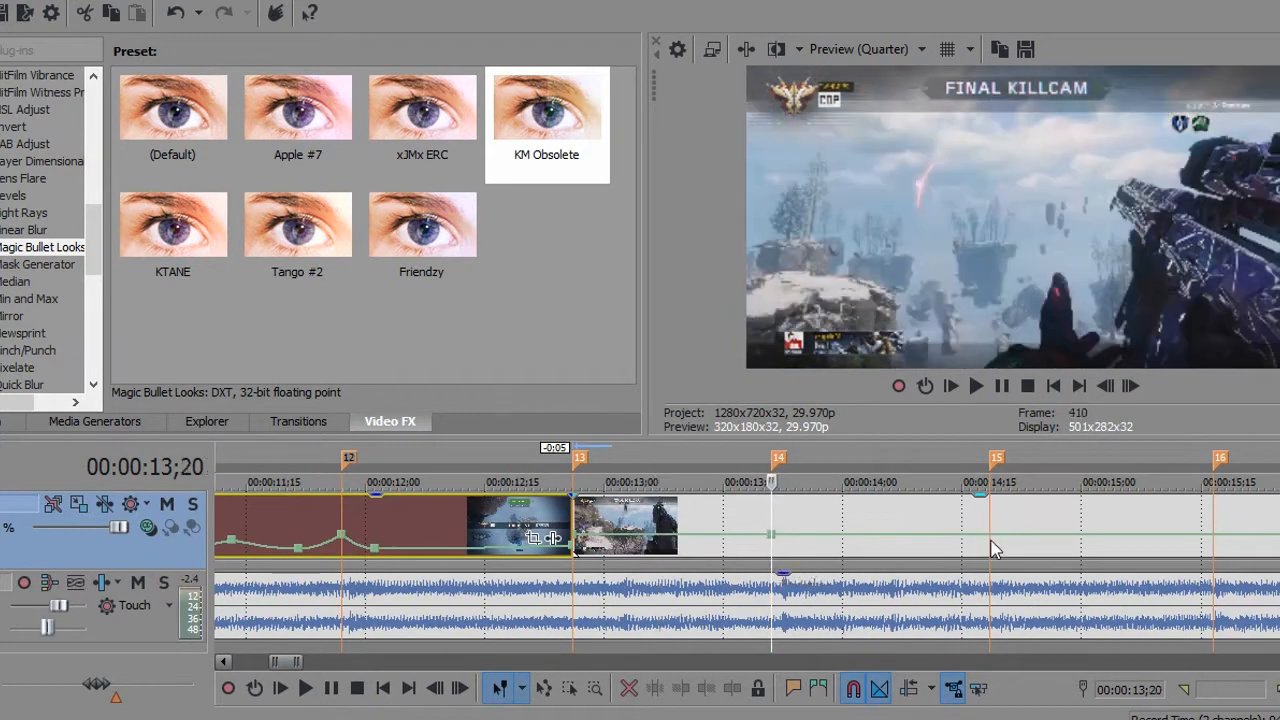
left_click(990, 545)
left_click(1216, 545)
Add velocity points at 00:00:12;29 and 00:00:13;15 in the final killcam clip, both at 50% forward velocity.
left_click(597, 531)
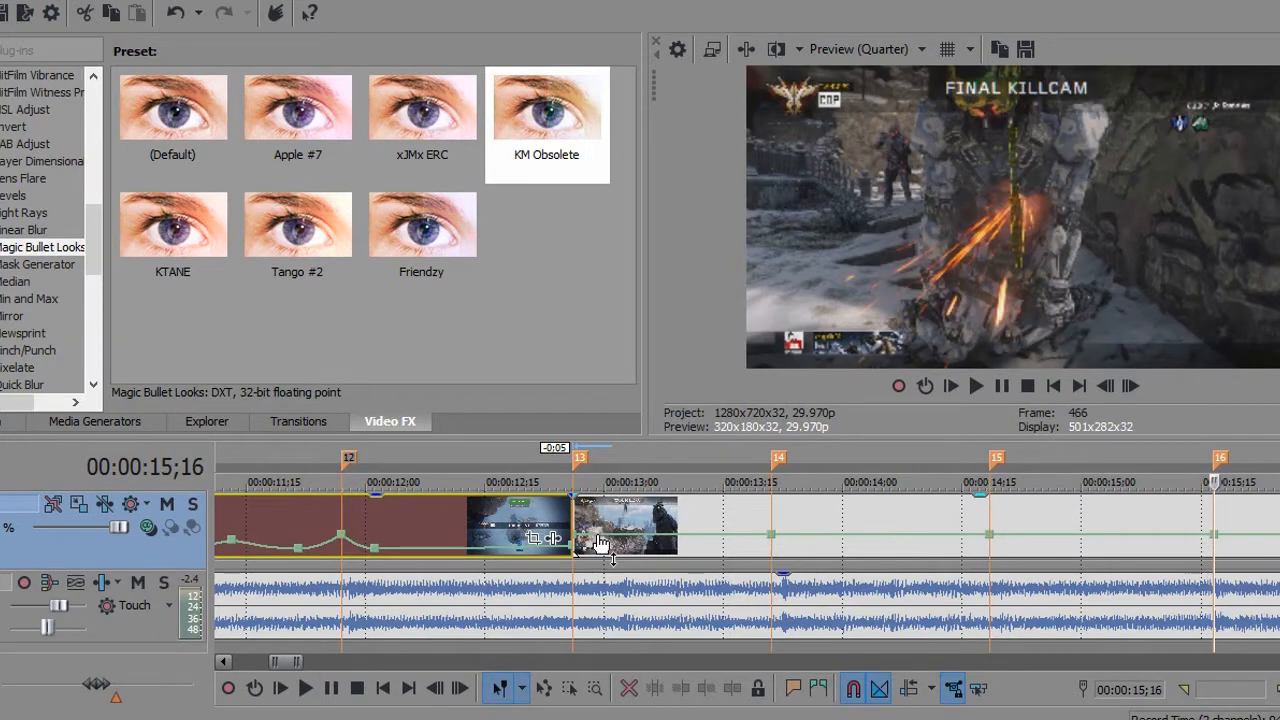
right_click(598, 532)
left_click(689, 170)
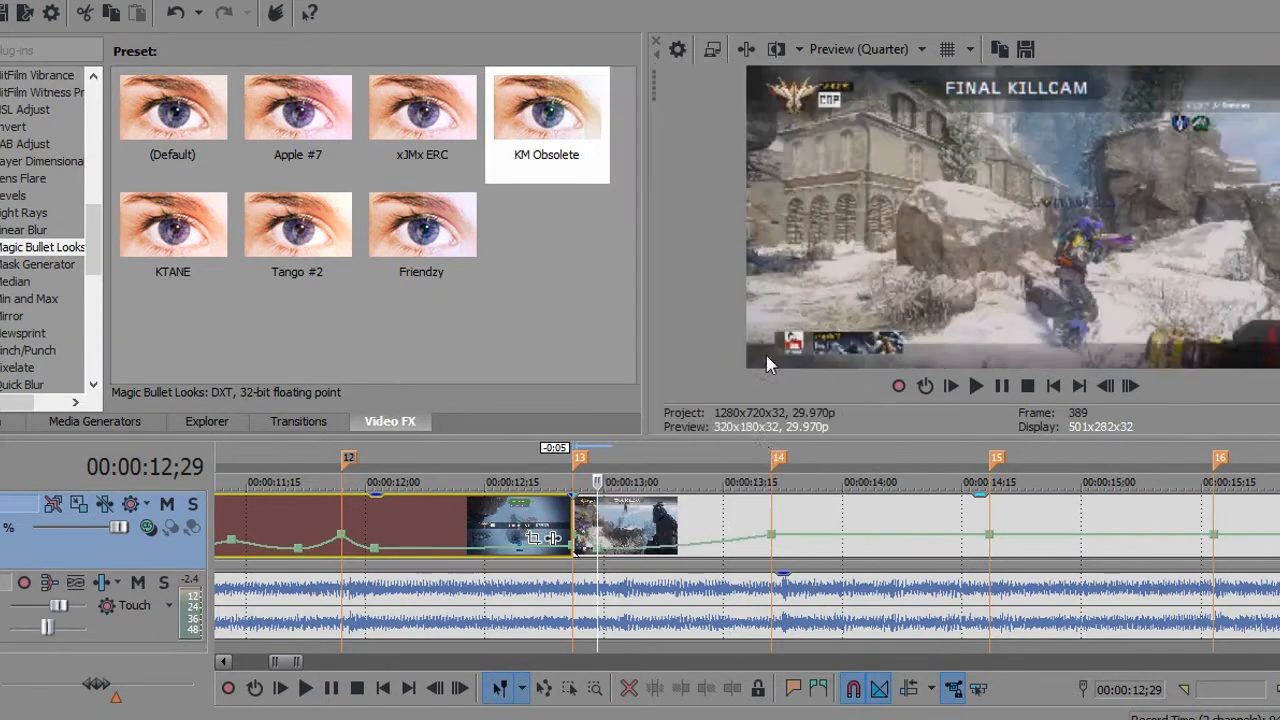
left_click(732, 545)
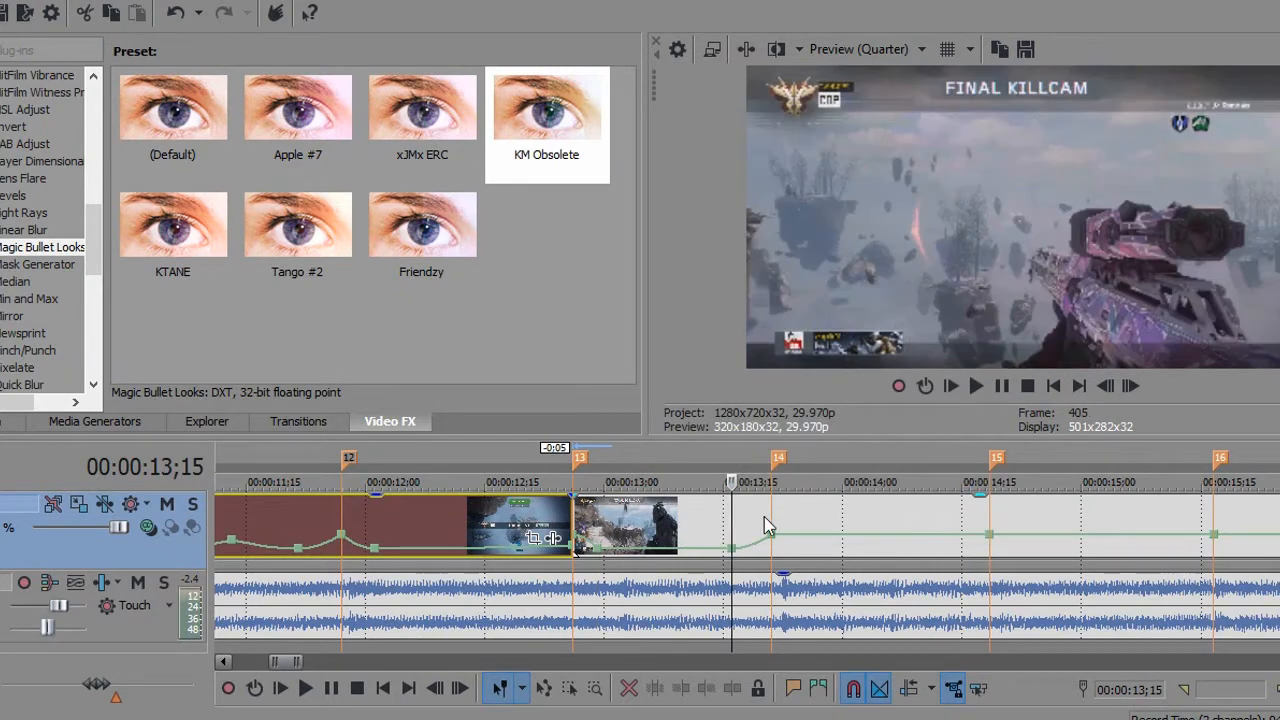
Trim about 9 frames off the start of the final killcam clip and move the clip back to marker 13.
left_click(580, 522)
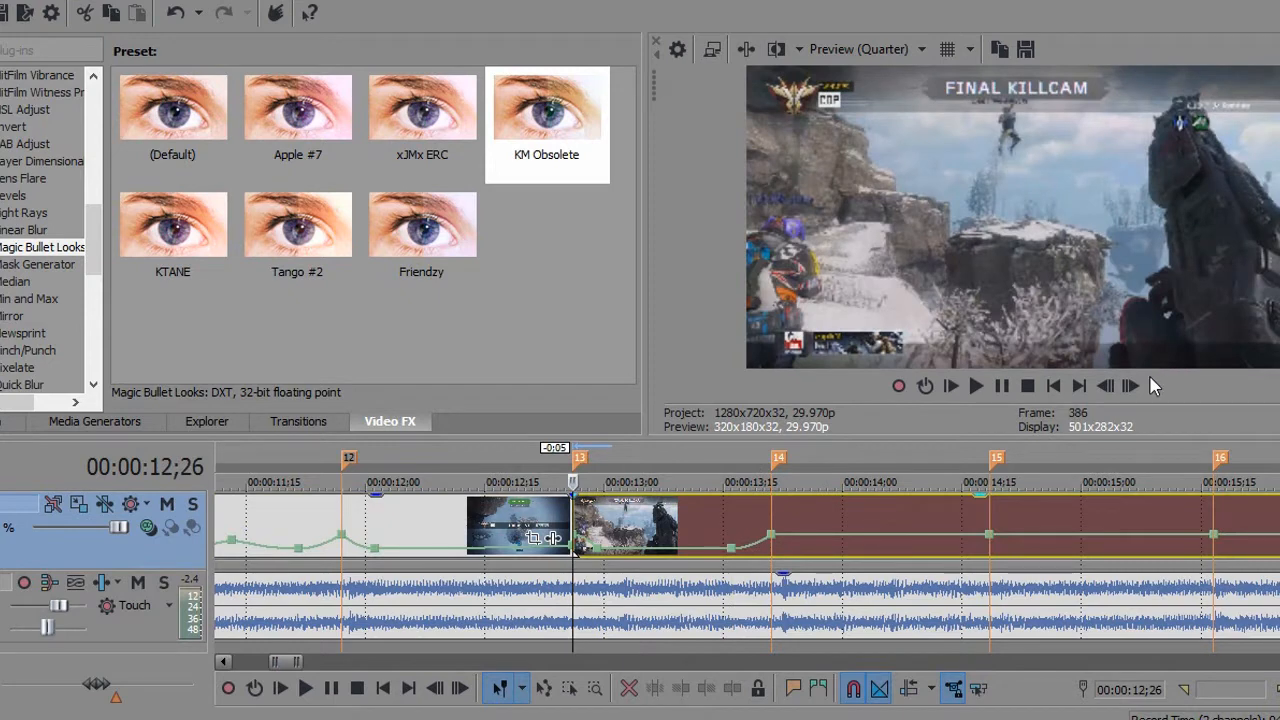
left_click(1135, 388)
left_click(1135, 388)
left_click(1135, 388)
left_click(1135, 388)
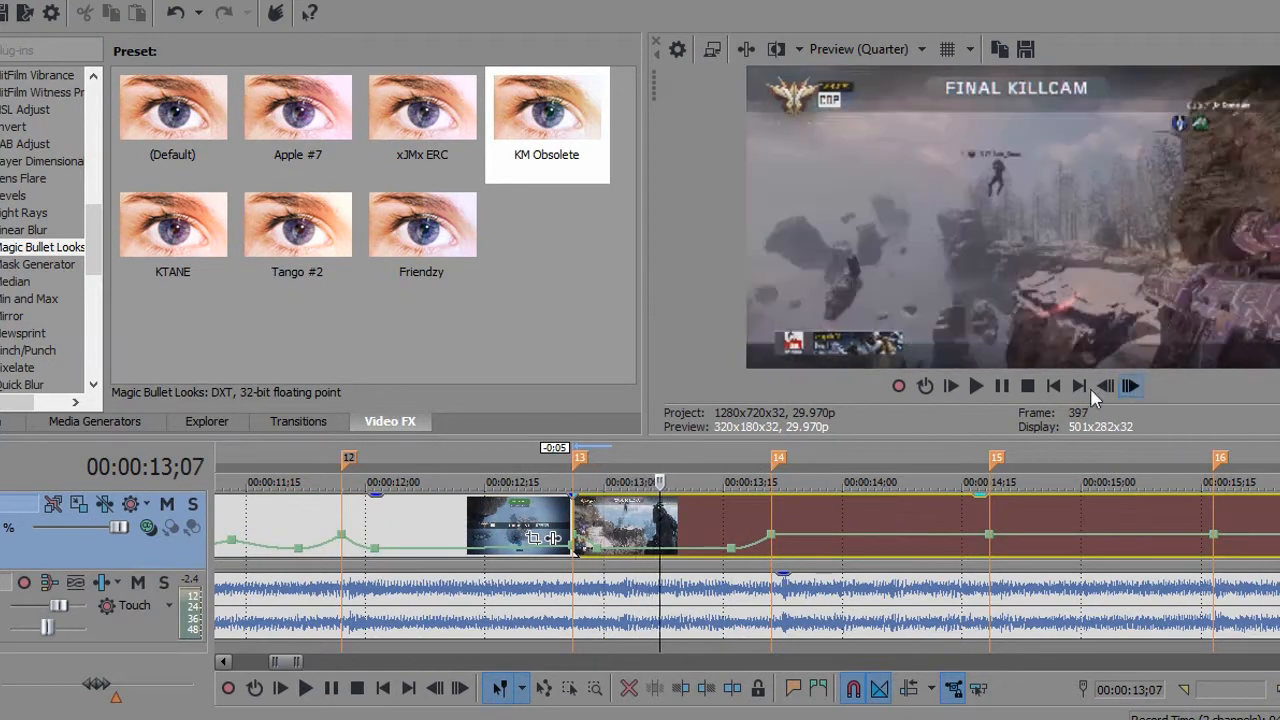
left_click_drag(574, 522, 652, 520)
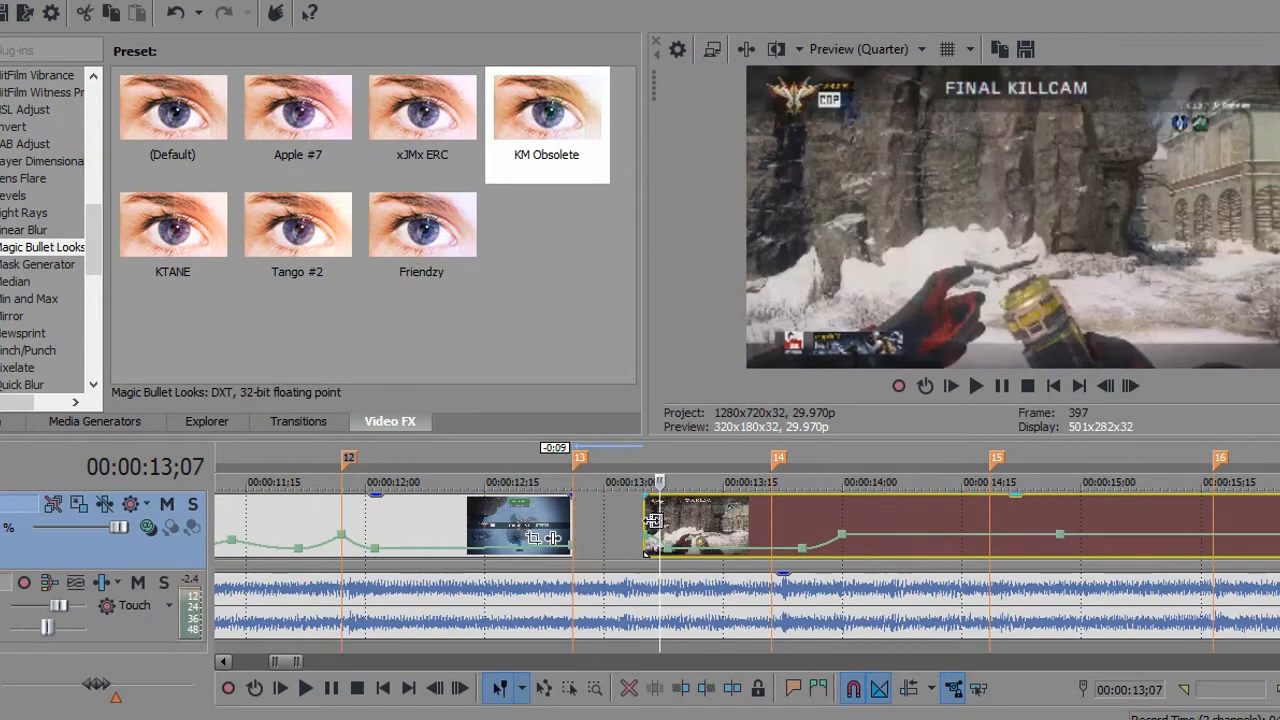
left_click_drag(735, 540, 662, 540)
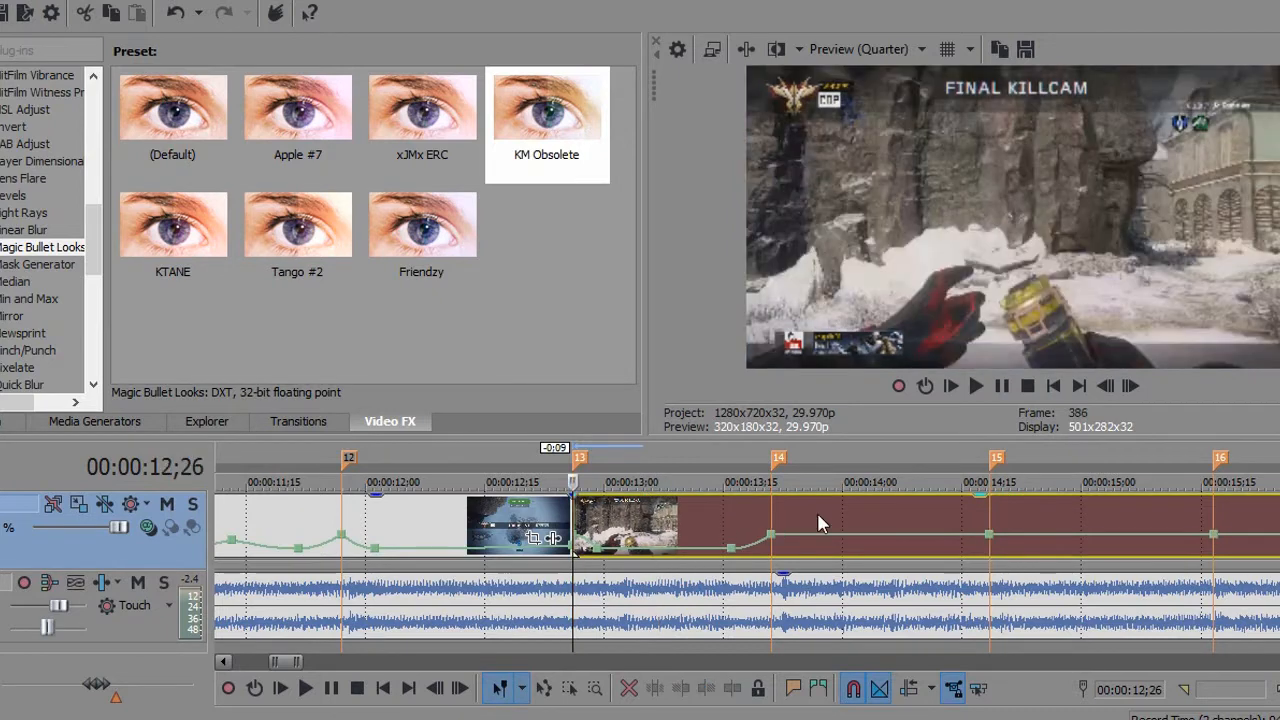
Examine the opening frames of the trimmed killcam clip one by one from marker 13.
left_click(1133, 387)
left_click(1133, 387)
left_click(1133, 387)
left_click(1133, 387)
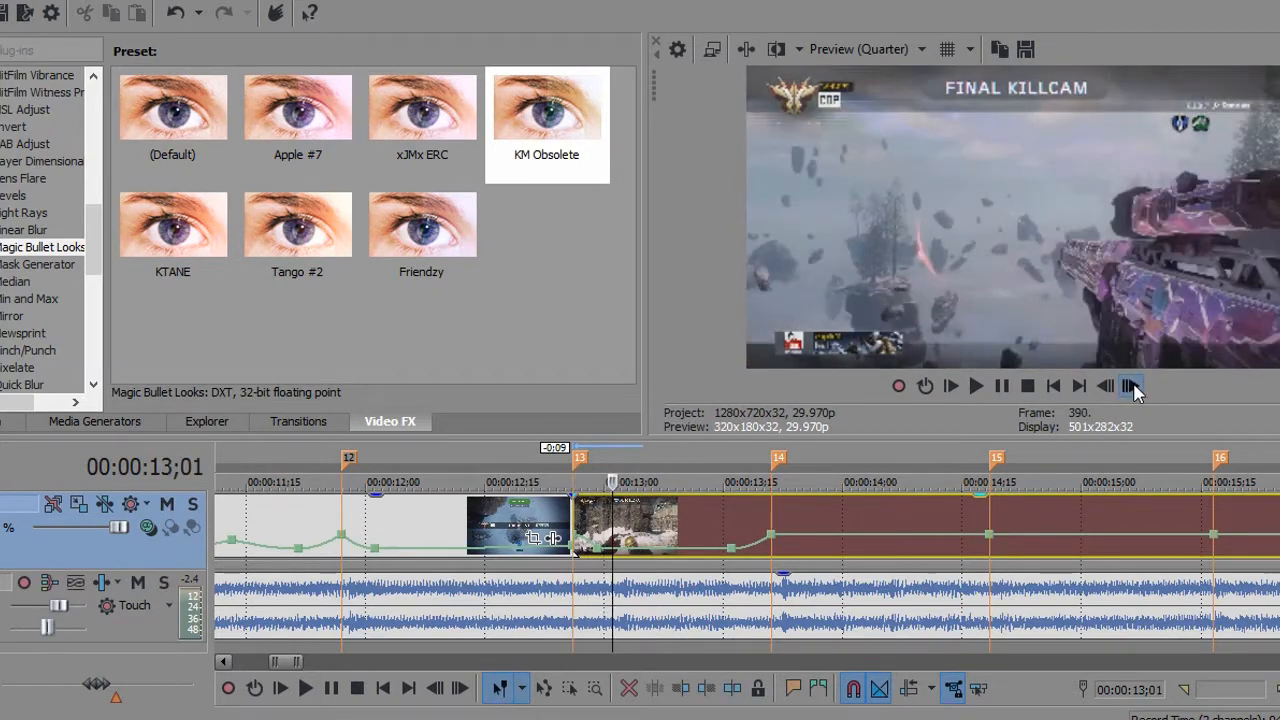
left_click(1133, 387)
left_click(1133, 387)
left_click(1133, 387)
left_click(1133, 387)
left_click(1133, 387)
Try shifting the final killcam clip 3 frames later, from marker 13 to 00:00:12;29.
left_click(576, 511)
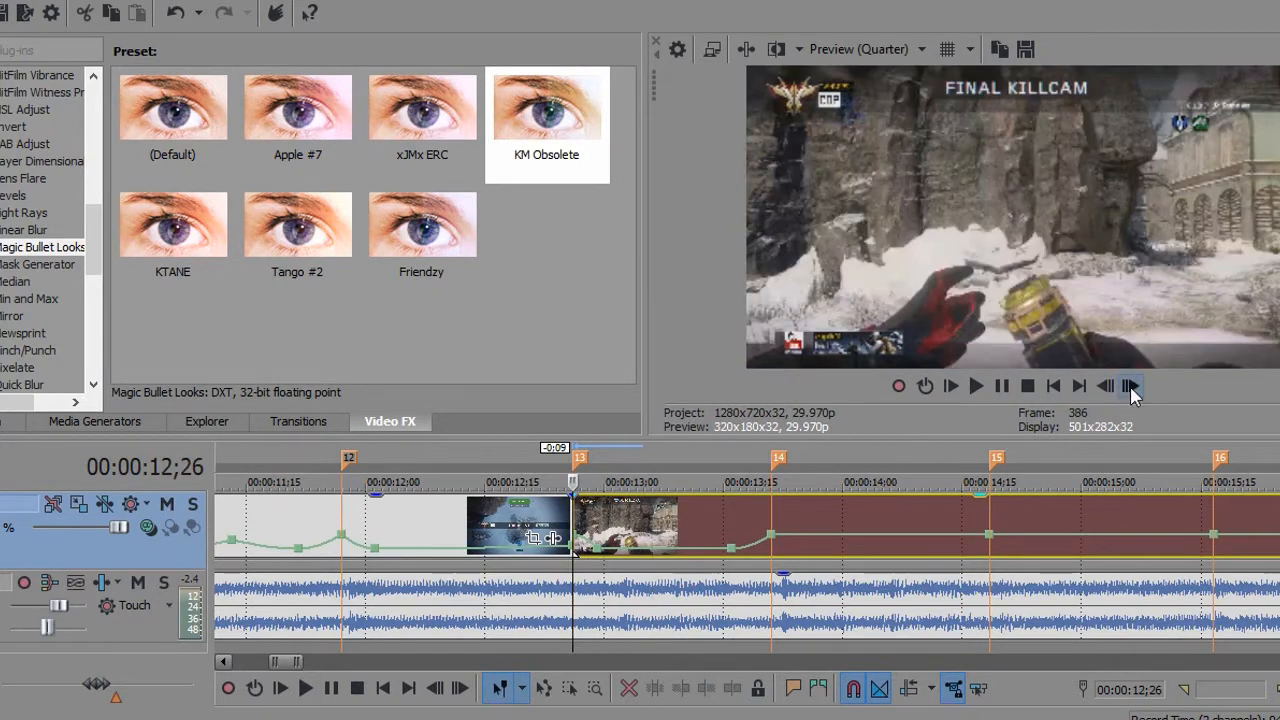
left_click(1131, 387)
left_click(1131, 387)
left_click(1131, 387)
left_click_drag(628, 531, 652, 530)
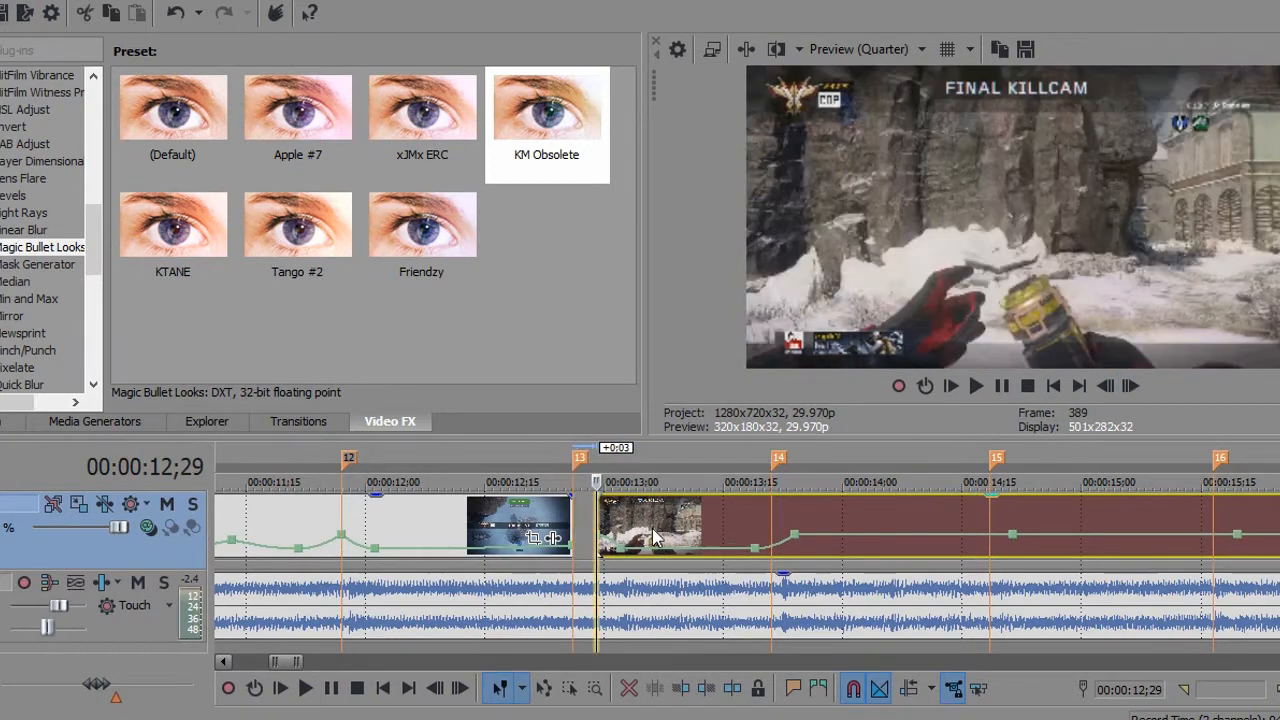
key("ctrl+z")
Examine the final killcam clip frame by frame from marker 13 to marker 14 at 00:00:13;21.
left_click(576, 516)
left_click(1131, 388)
left_click(1131, 388)
left_click(1131, 388)
left_click(1131, 388)
left_click(1131, 388)
left_click(1131, 388)
left_click(1131, 387)
left_click(1131, 387)
left_click(1131, 387)
left_click(1131, 387)
left_click(1131, 387)
left_click(1131, 387)
left_click(1131, 387)
left_click(1131, 387)
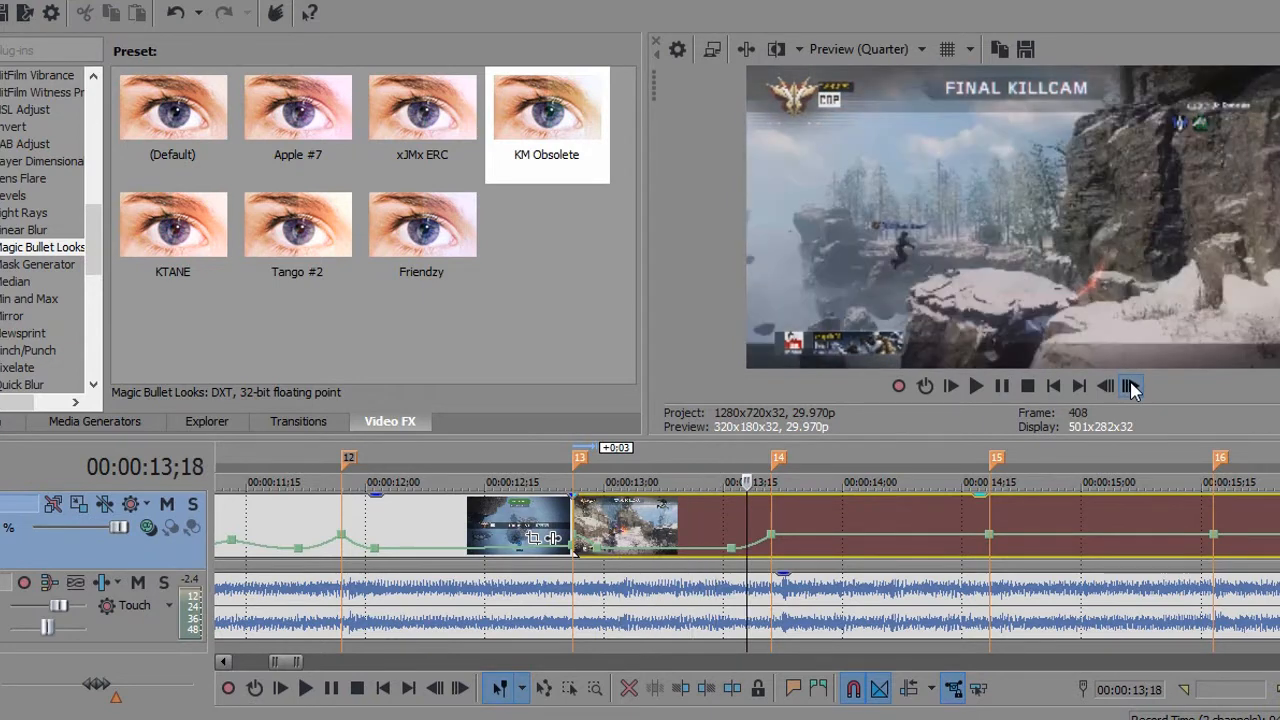
left_click(1131, 387)
left_click(1131, 387)
left_click(1131, 387)
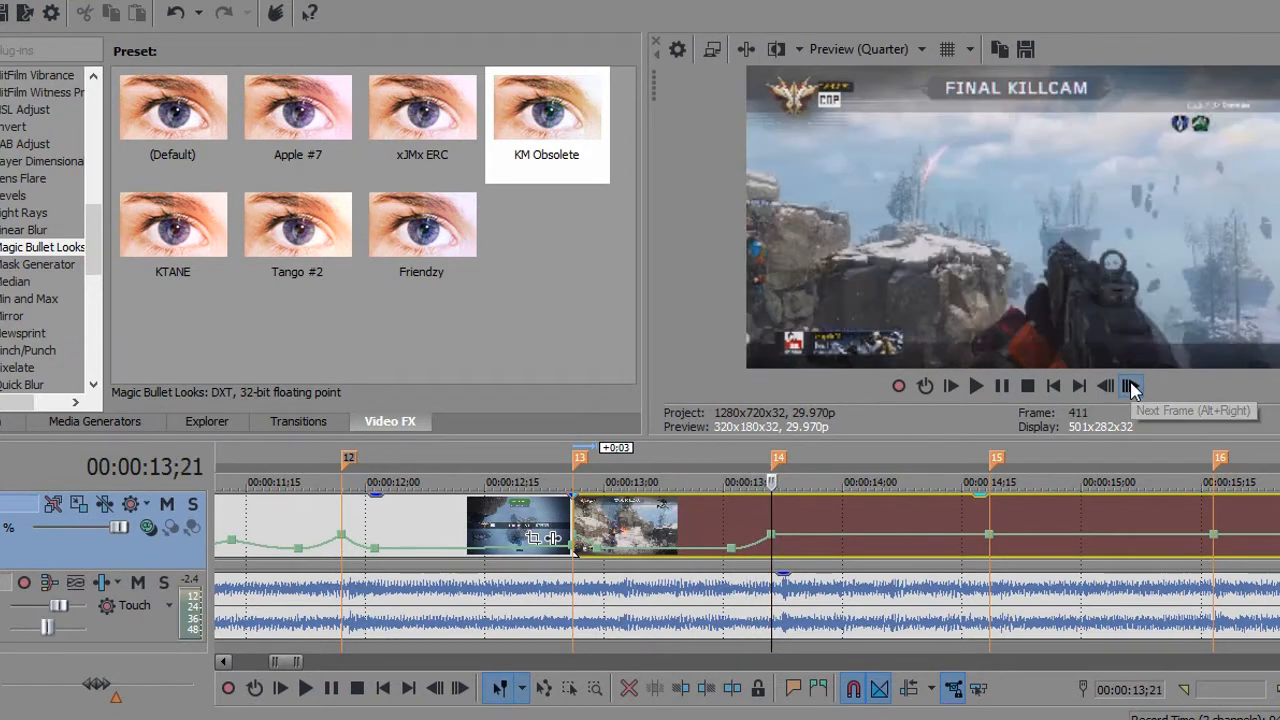
Add a 50% forward velocity point at 00:00:13;18, just before marker 14, and delete the one at 00:00:13;15.
right_click(750, 556)
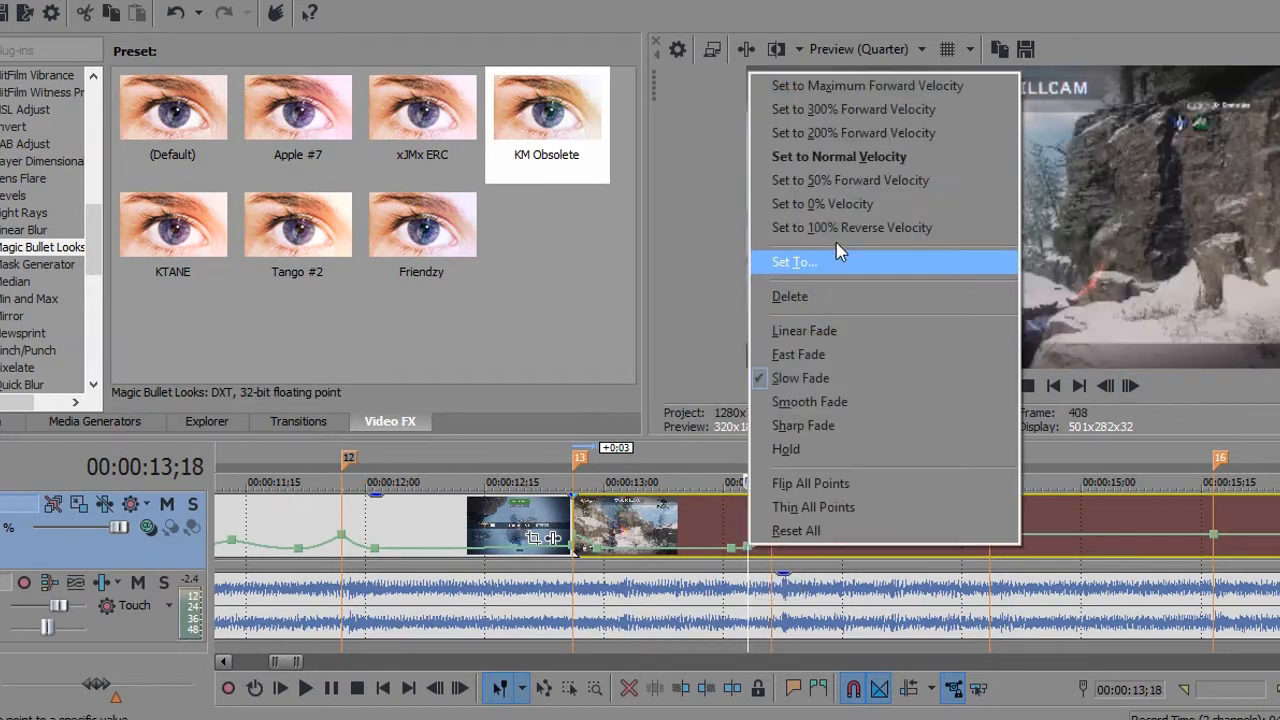
left_click(838, 181)
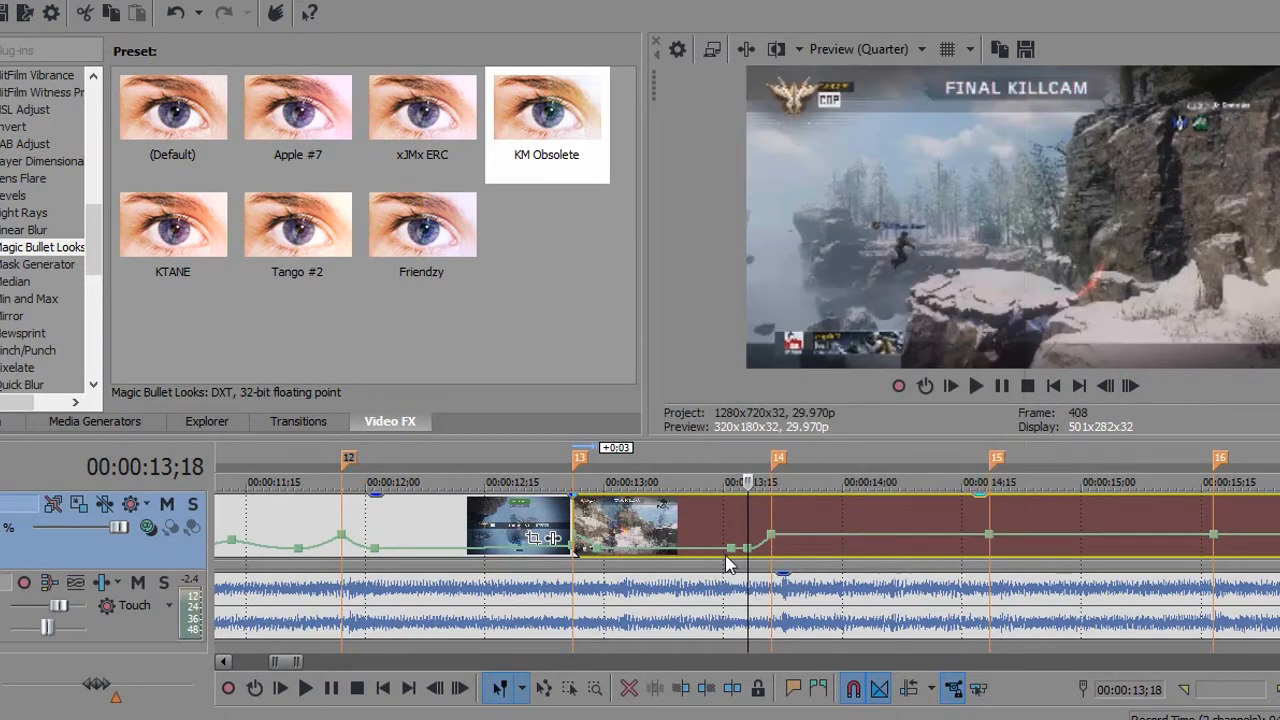
right_click(731, 548)
left_click(804, 294)
right_click(590, 547)
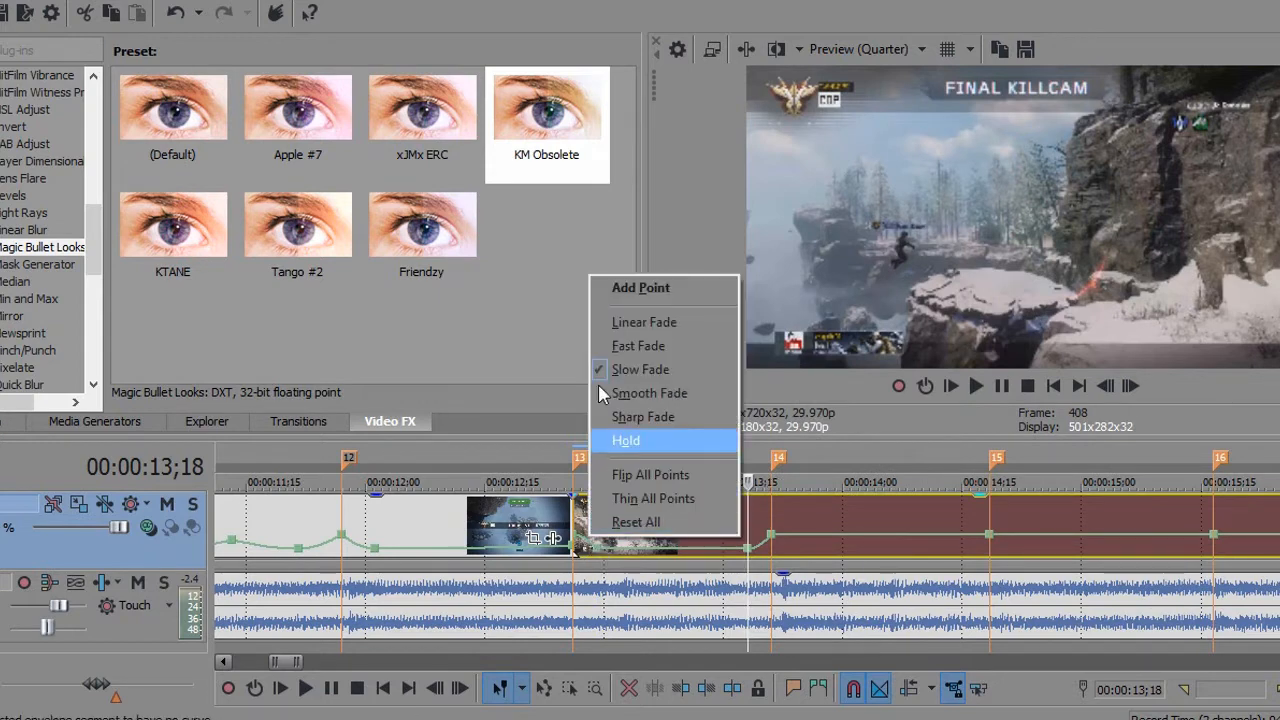
left_click(620, 434)
Add a velocity point at 00:00:13;23, just after marker 14, set it to 50% forward velocity and adjust its fade.
left_click(572, 527)
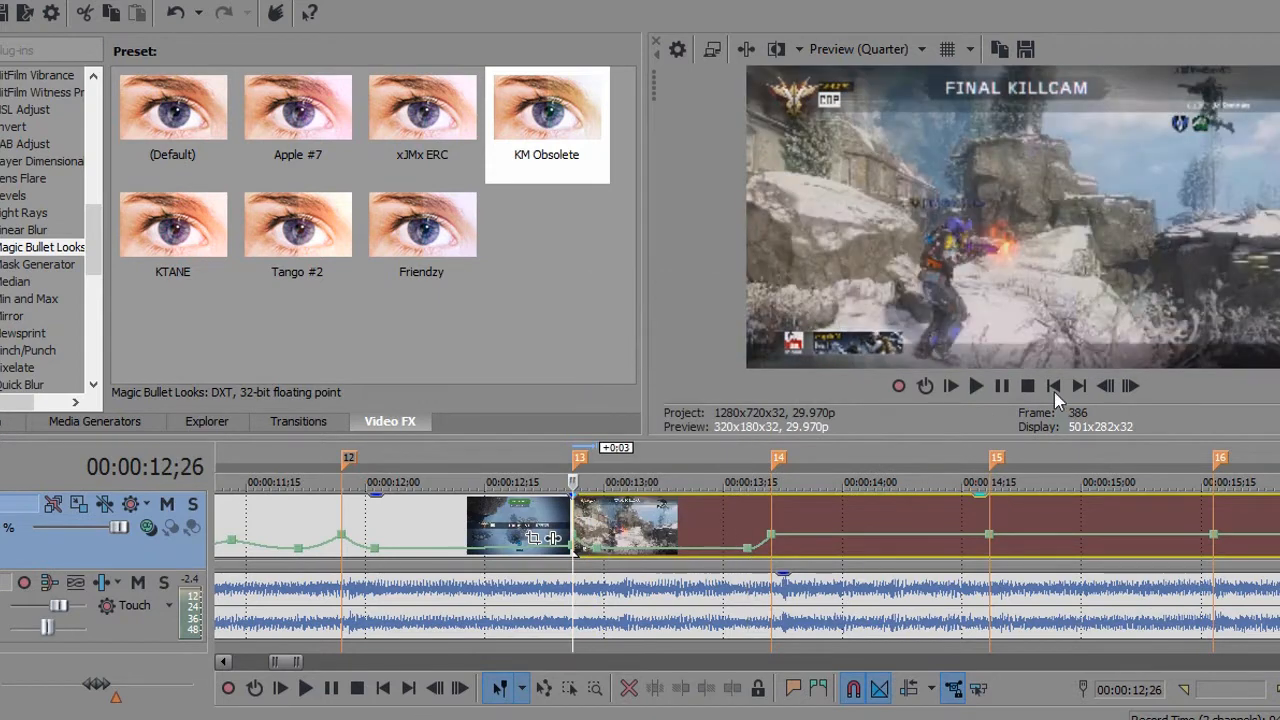
left_click(1131, 386)
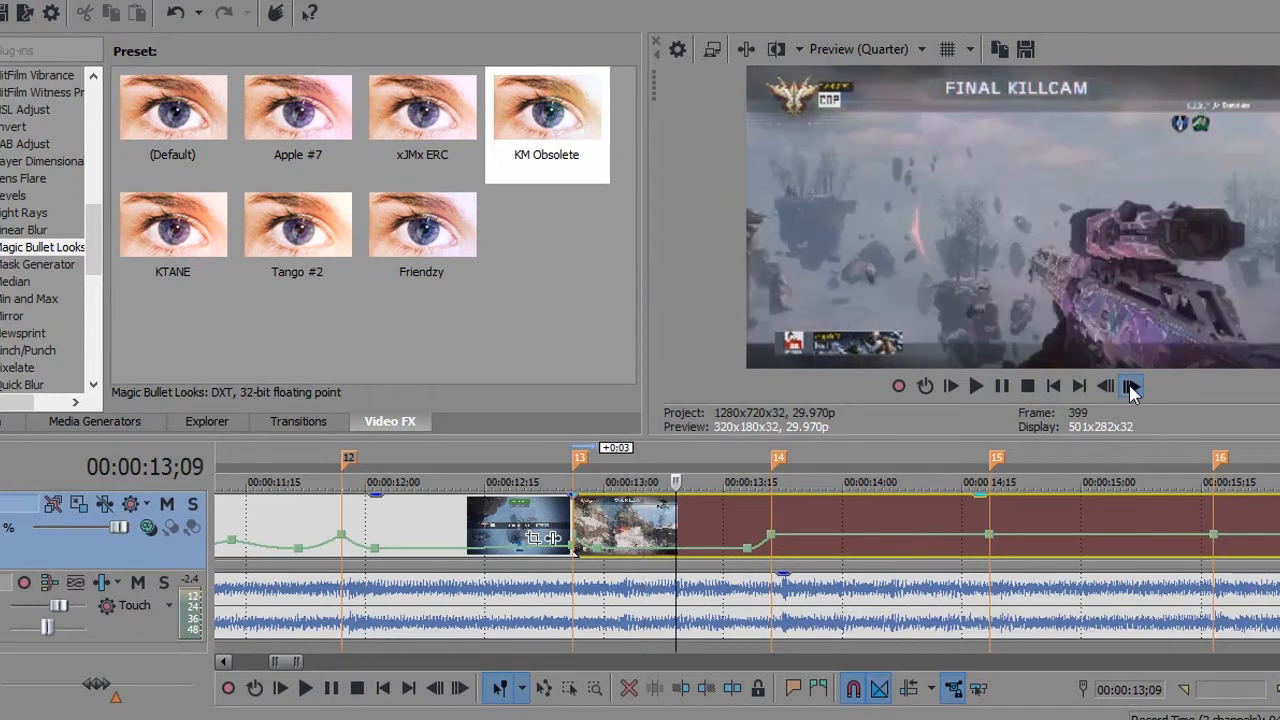
left_click(1131, 388)
left_click(1131, 388)
left_click(1131, 388)
left_click(1131, 388)
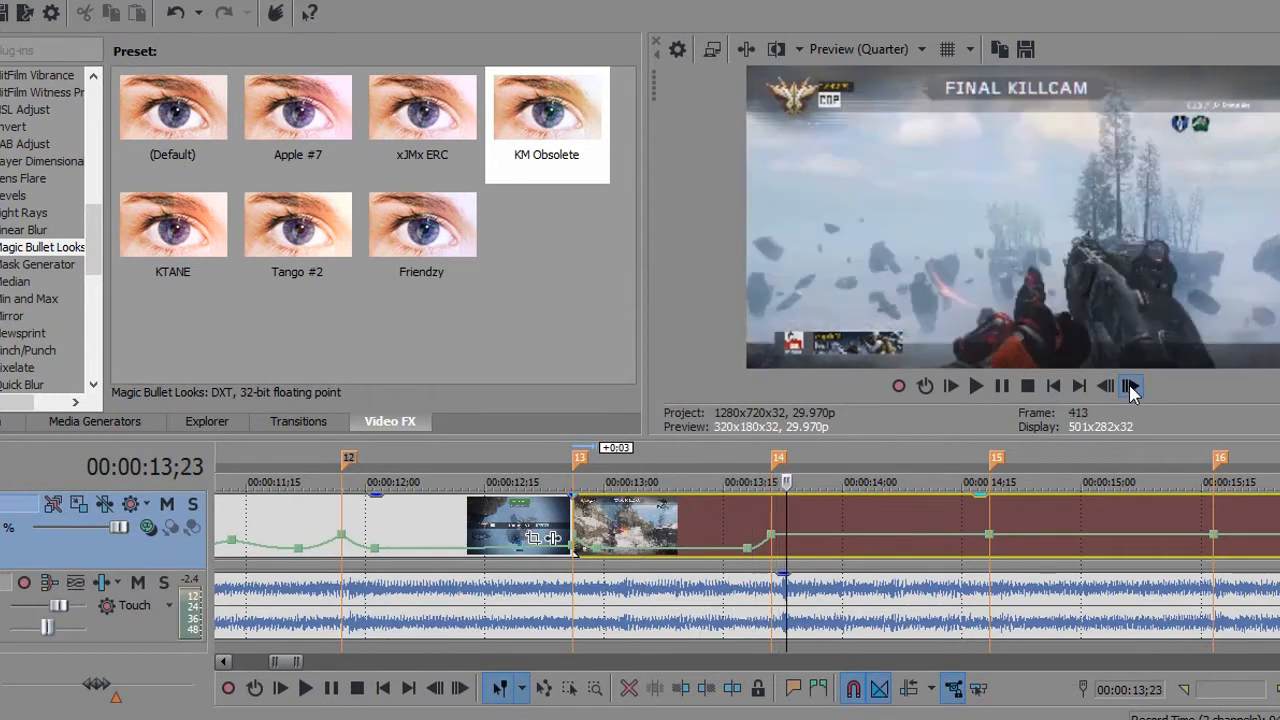
double_click(791, 547)
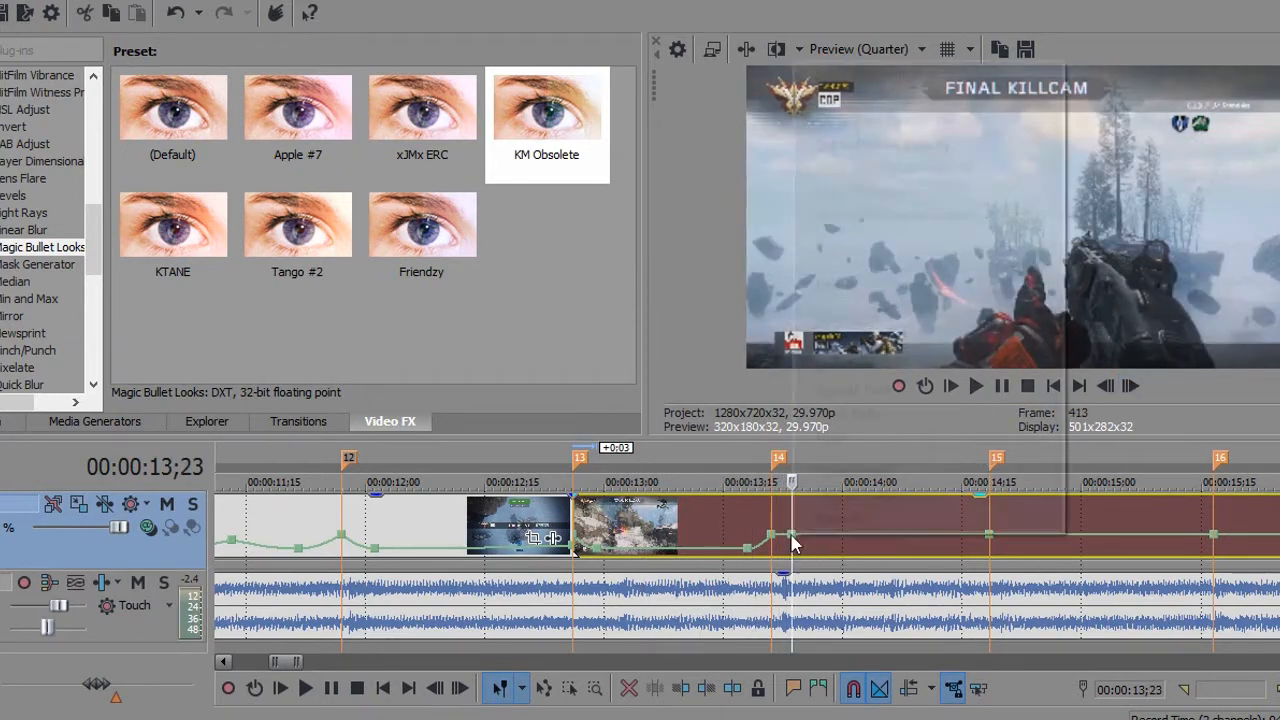
right_click(791, 547)
left_click(870, 168)
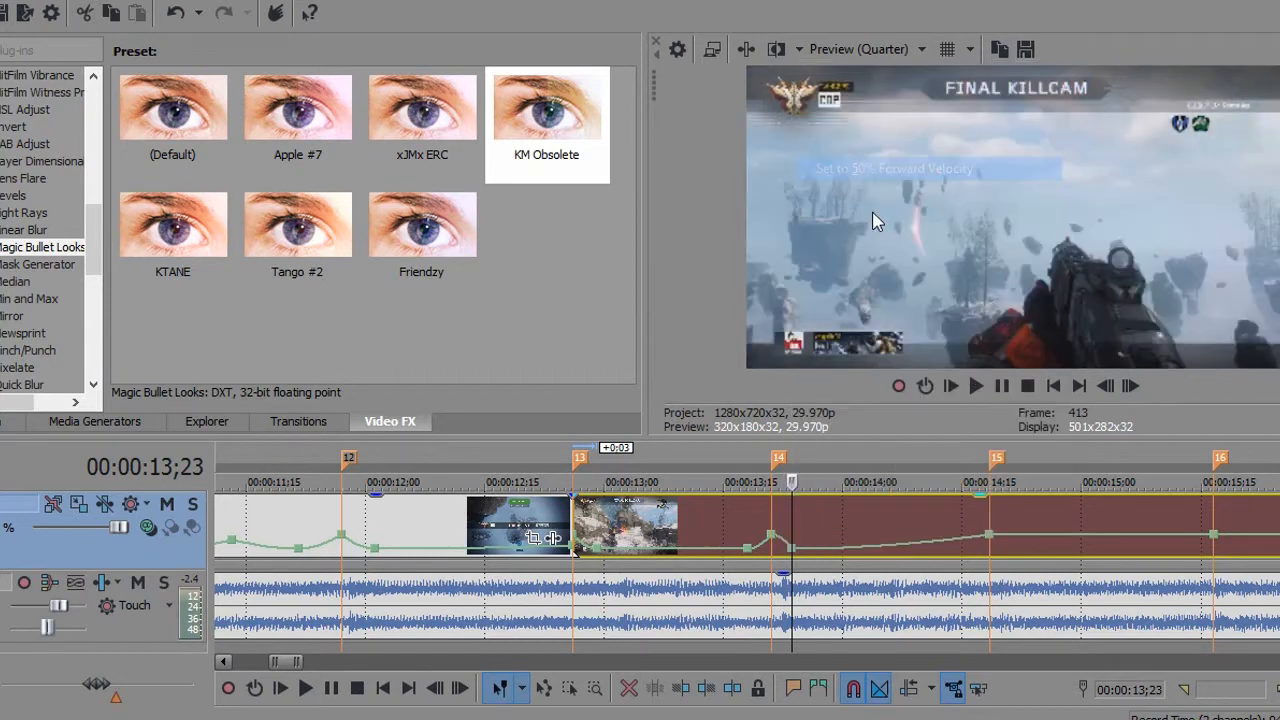
right_click(787, 545)
left_click(815, 332)
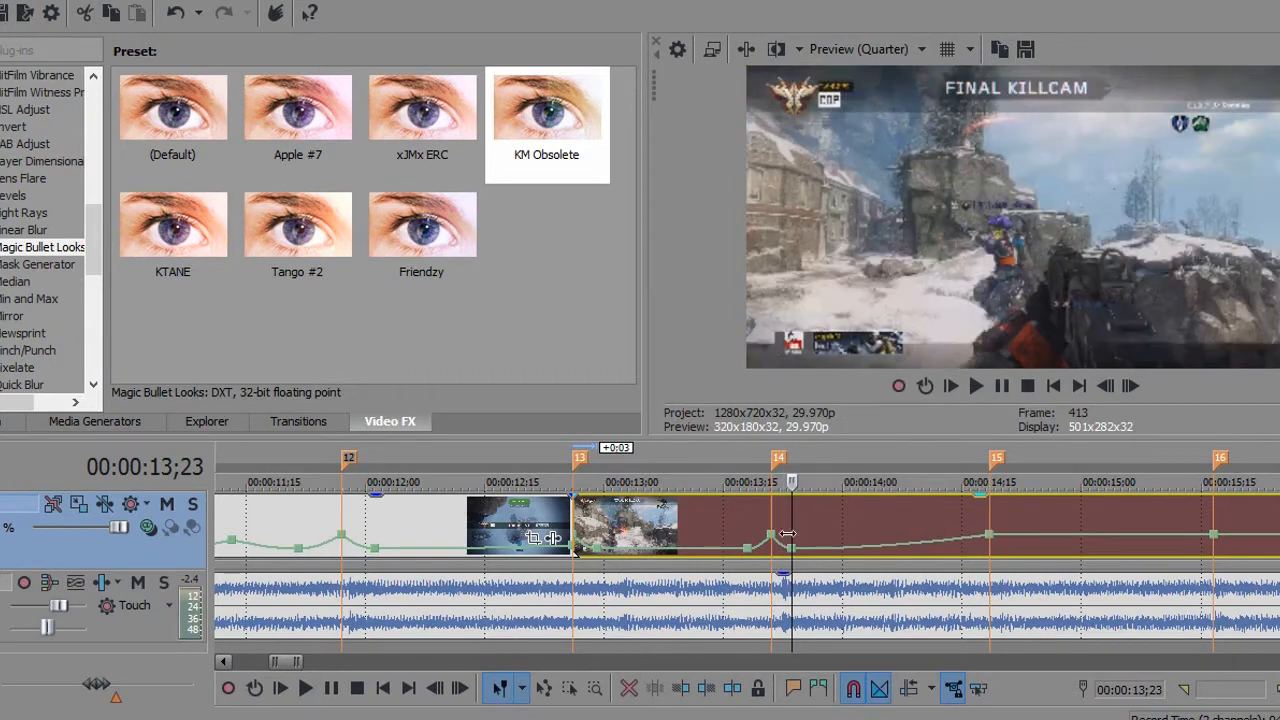
Examine the killcam frames between markers 14 and 15, from 00:00:13;23 to 00:00:14;13.
left_click(1130, 385)
left_click(1130, 385)
left_click(1130, 385)
left_click(1130, 385)
left_click(1130, 385)
left_click(1130, 385)
left_click(1130, 385)
left_click(1130, 385)
double_click(1130, 385)
double_click(1130, 385)
left_click(1130, 385)
left_click(1130, 385)
double_click(1130, 385)
left_click(1130, 385)
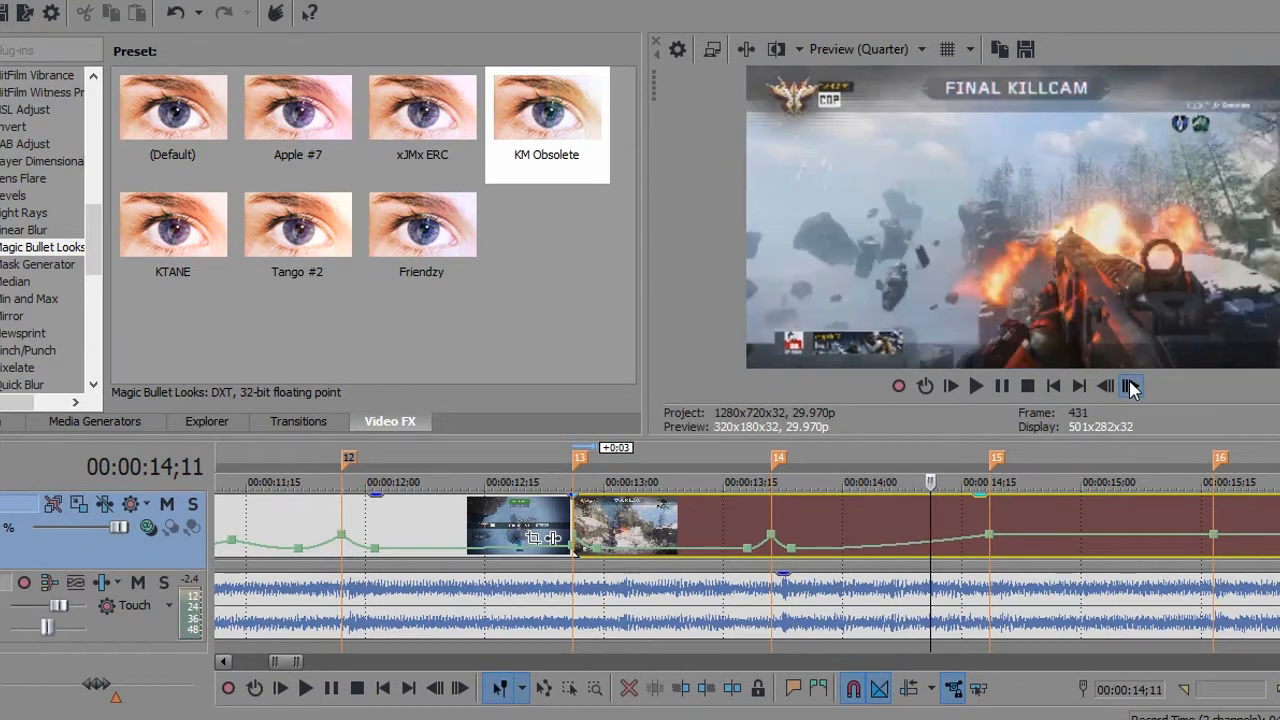
double_click(1130, 385)
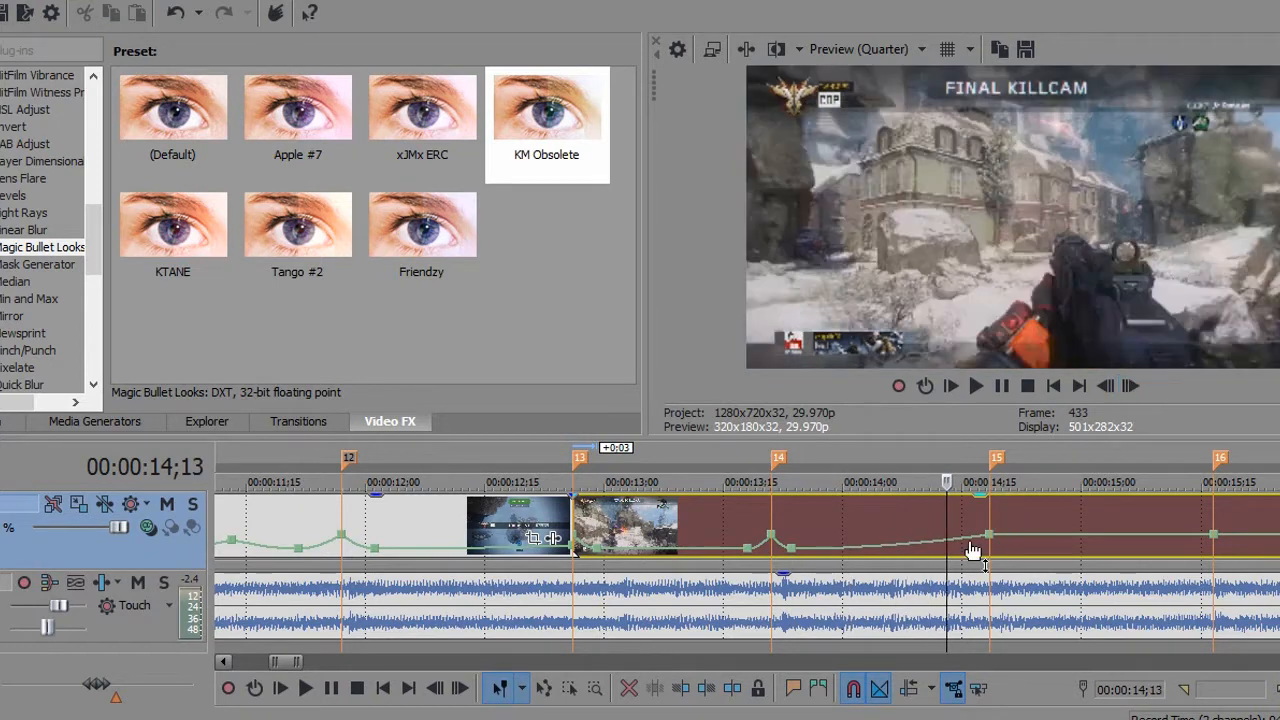
Add a 50% forward velocity point at 00:00:14;12 and a normal-velocity point at 00:00:14;03.
double_click(945, 548)
right_click(945, 548)
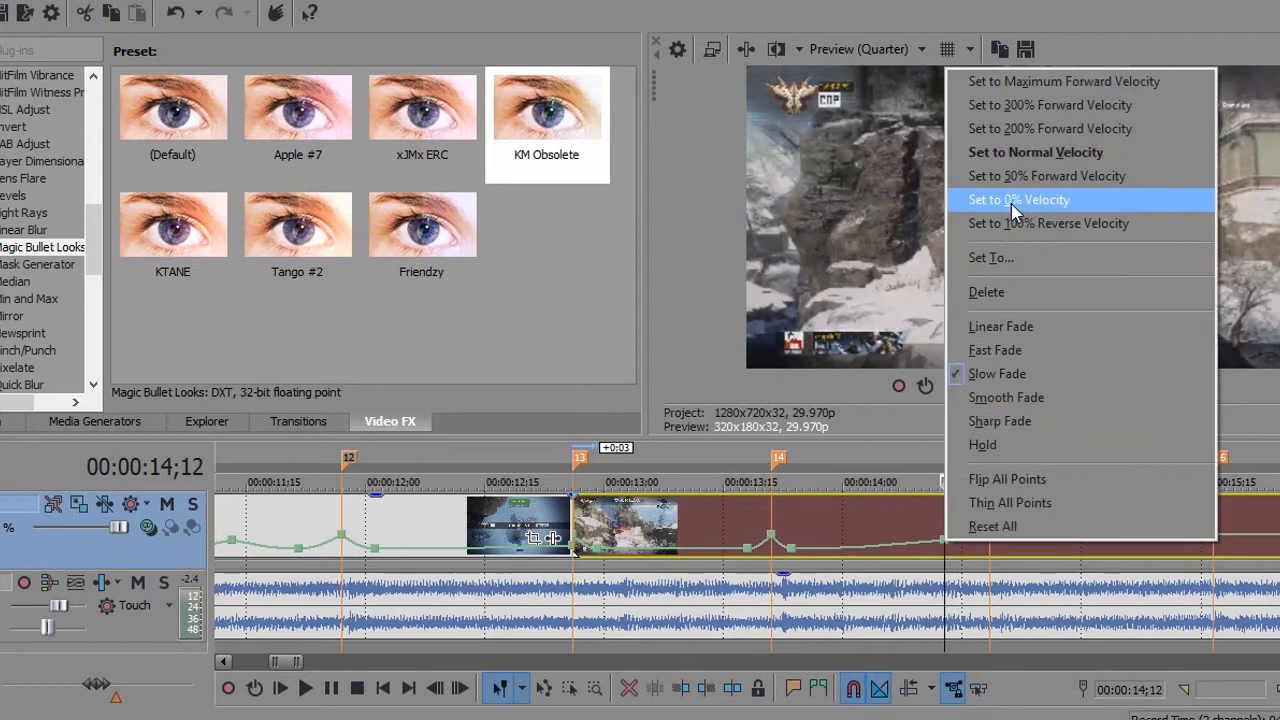
left_click(1012, 181)
double_click(871, 548)
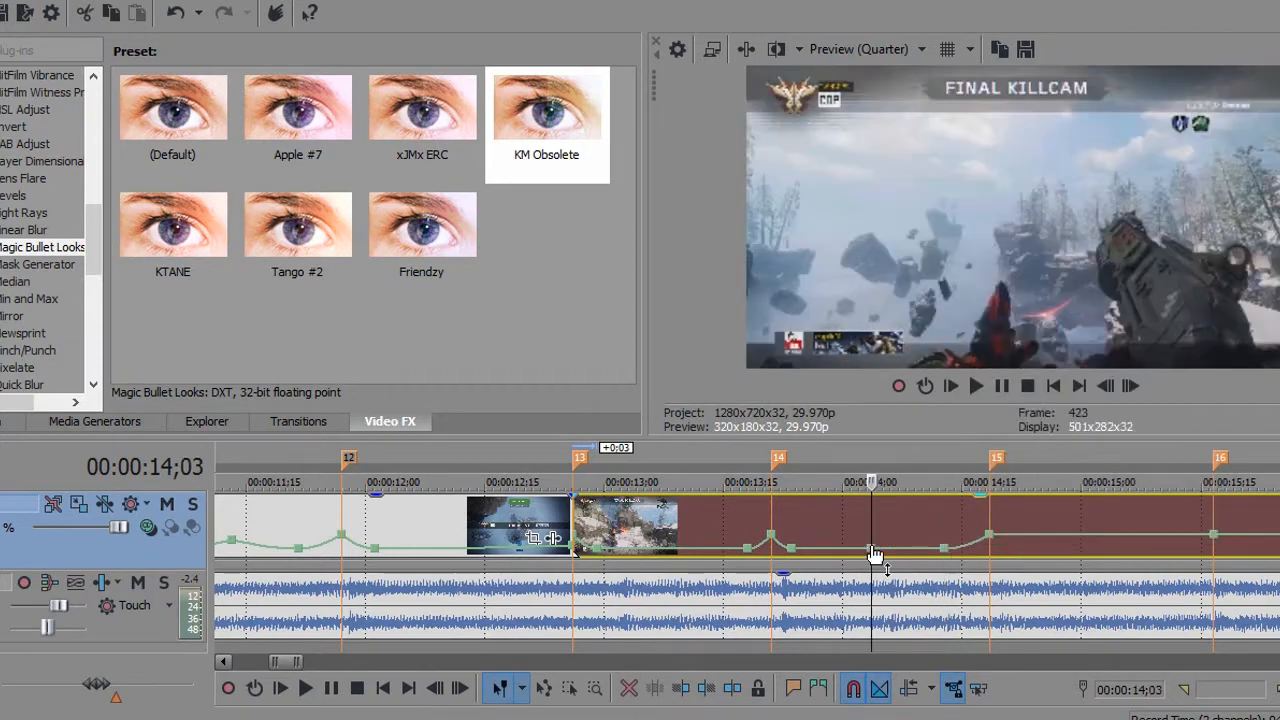
right_click(871, 548)
left_click(1012, 154)
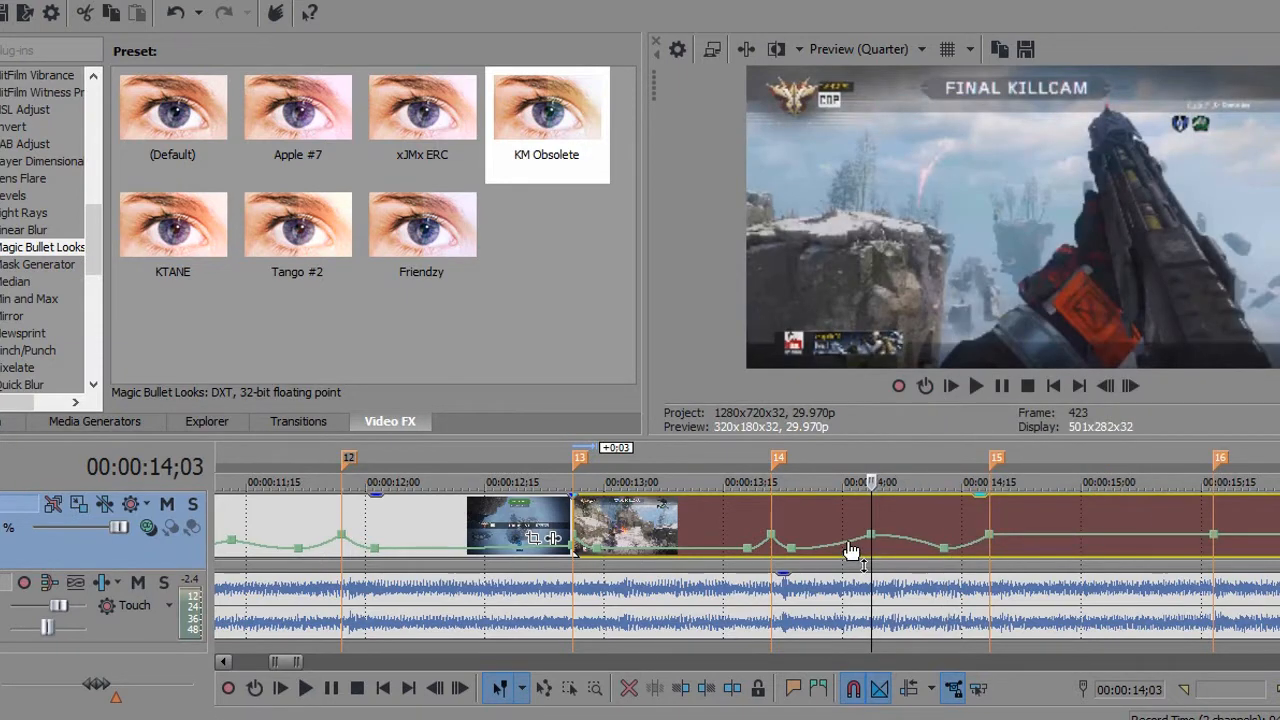
Add 50% forward velocity points at 00:00:14;00 and 00:00:14;06, on either side of the normal-velocity point between markers 14 and 15.
double_click(847, 548)
right_click(847, 548)
left_click(950, 214)
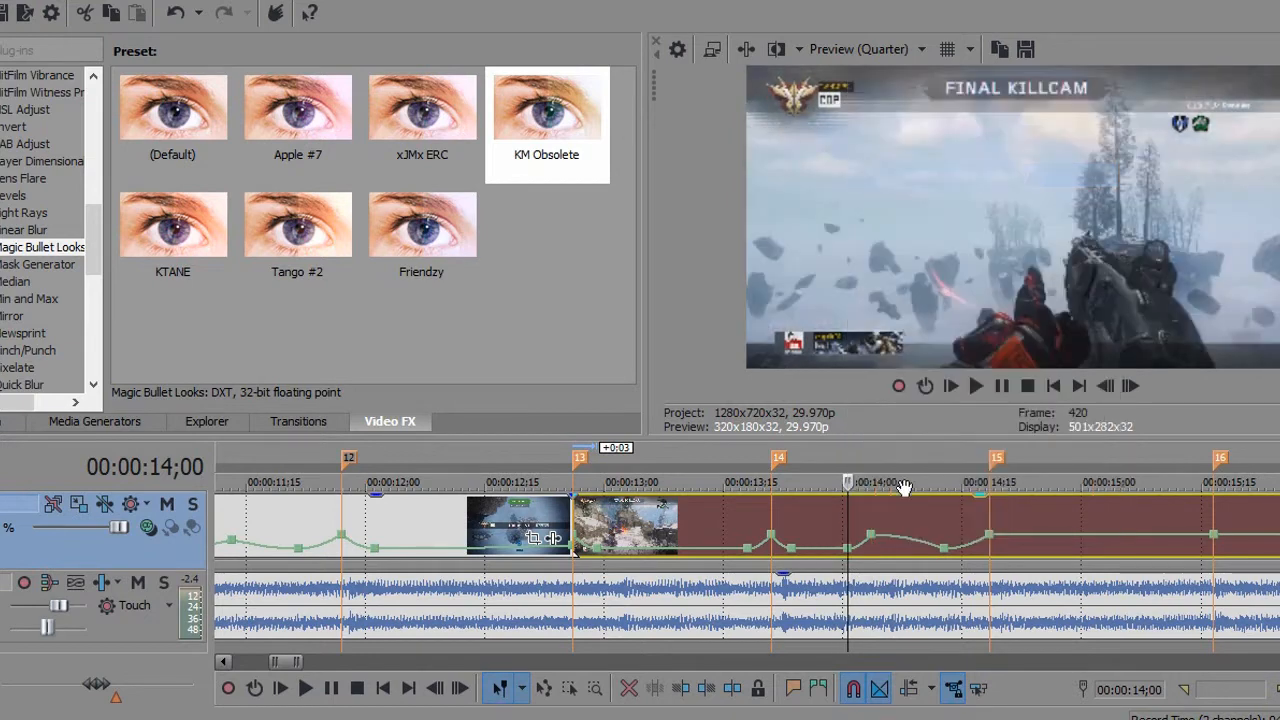
double_click(893, 544)
right_click(893, 544)
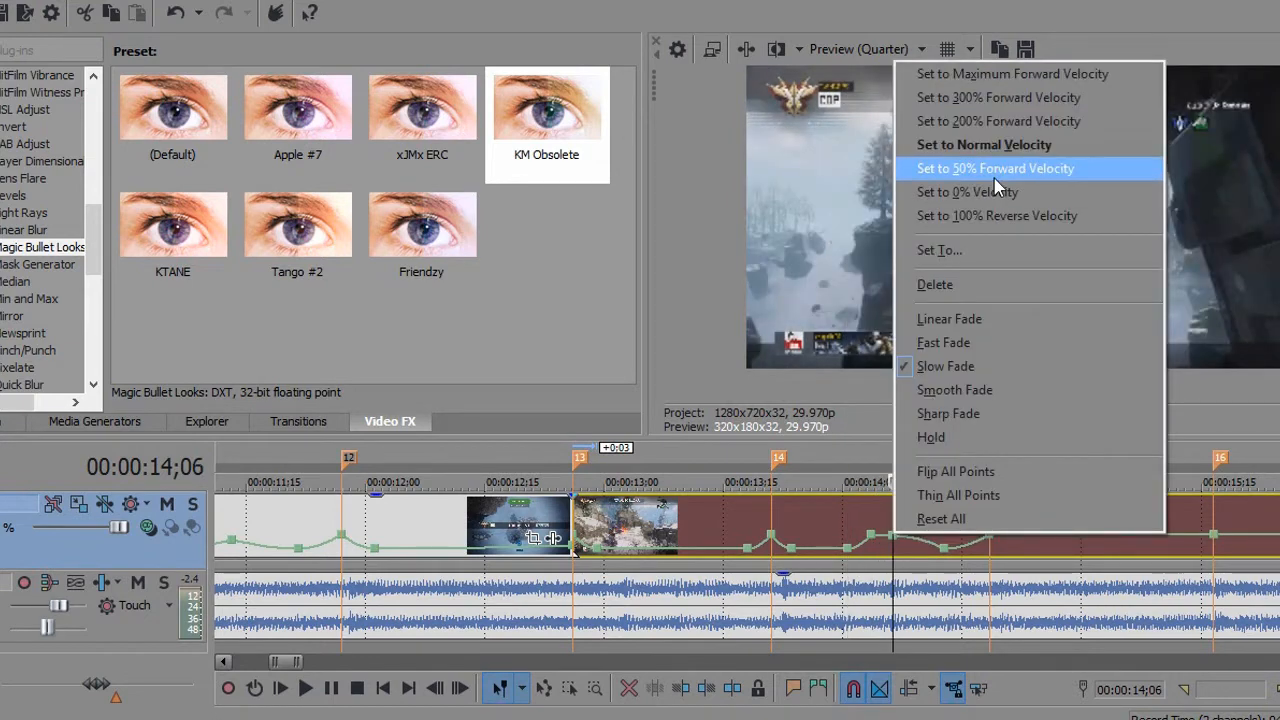
left_click(994, 170)
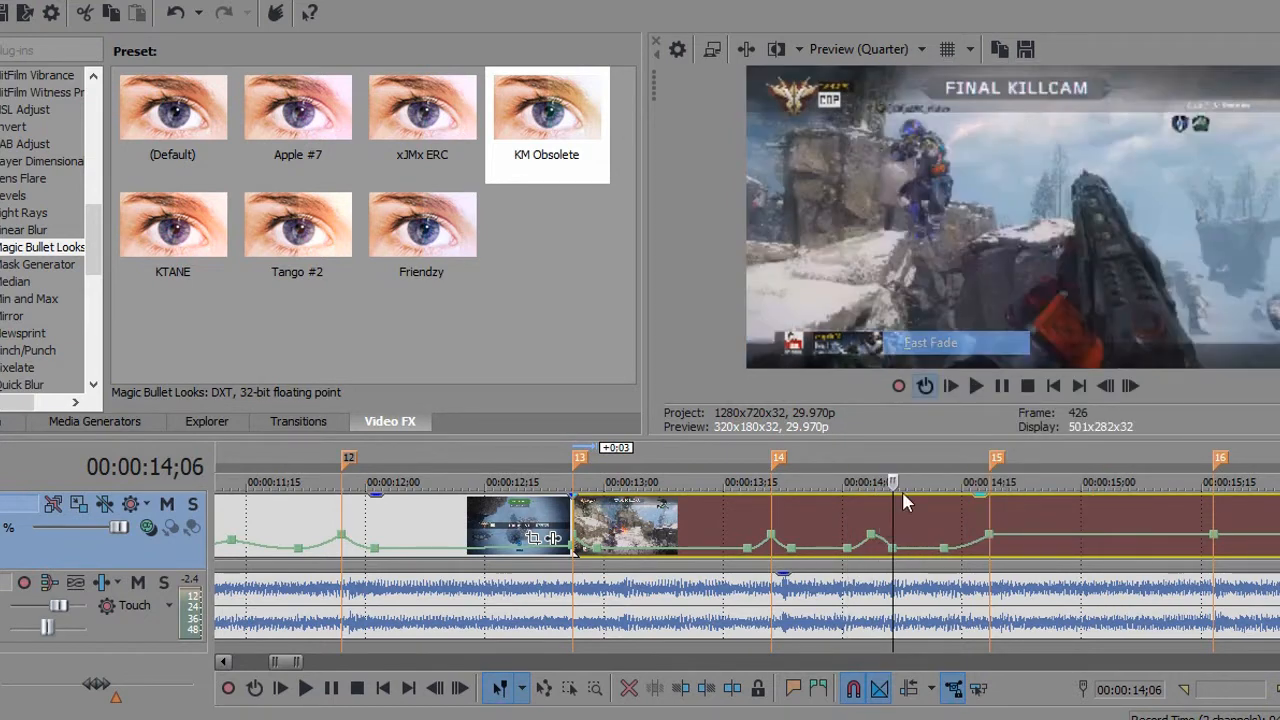
Examine the frames across the new velocity peak, from about 00:00:14;00 to 00:00:14;17 near marker 15.
left_click(841, 523)
left_click(1128, 390)
left_click(1128, 390)
left_click(1128, 390)
left_click(1129, 390)
left_click(1129, 390)
left_click(1129, 390)
left_click(1129, 390)
left_click(1130, 390)
left_click(1129, 390)
left_click(1129, 390)
left_click(1129, 390)
left_click(1129, 390)
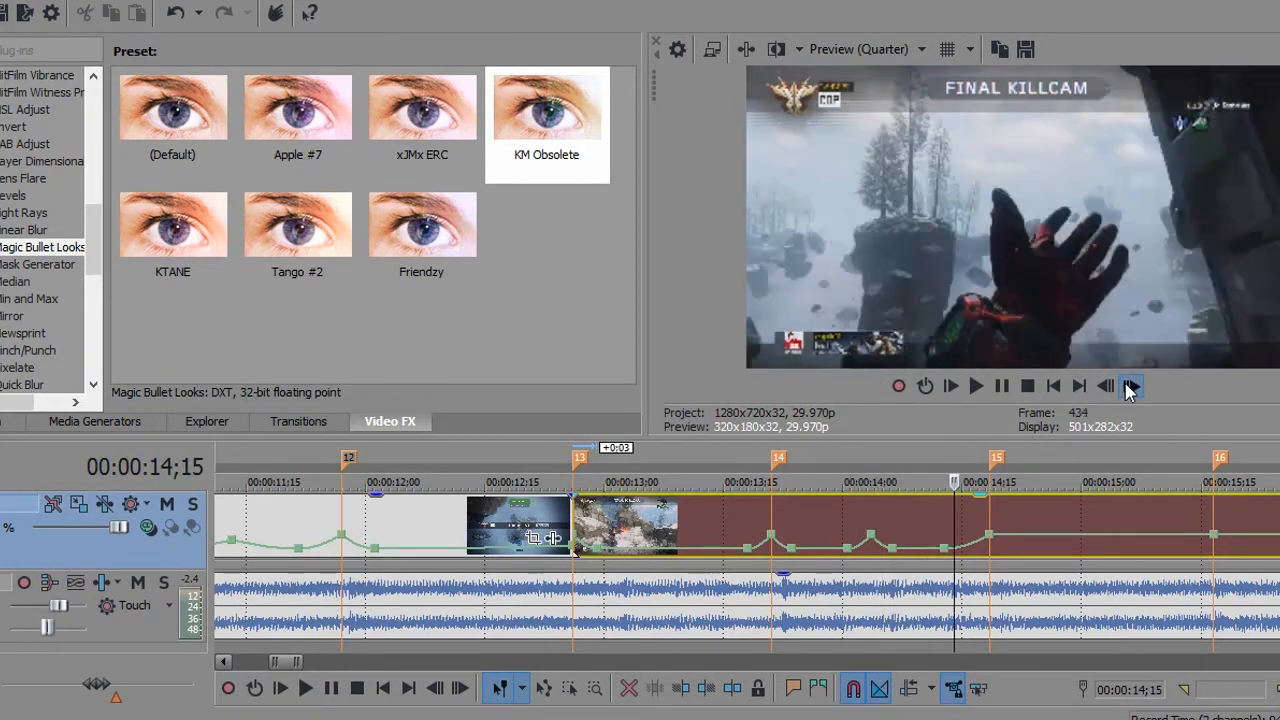
left_click(1129, 390)
left_click(1129, 390)
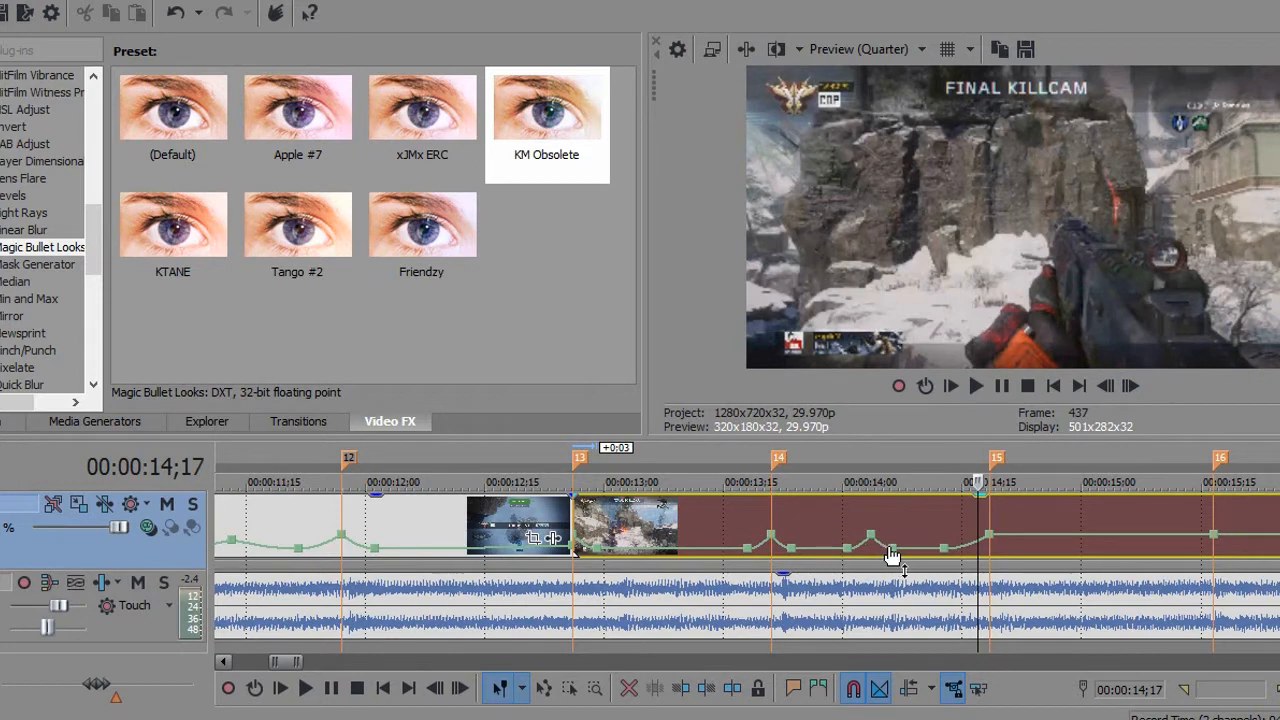
Add a velocity point on the 50% level at 00:00:14;08 and delete the one at 00:00:14;06.
double_click(908, 550)
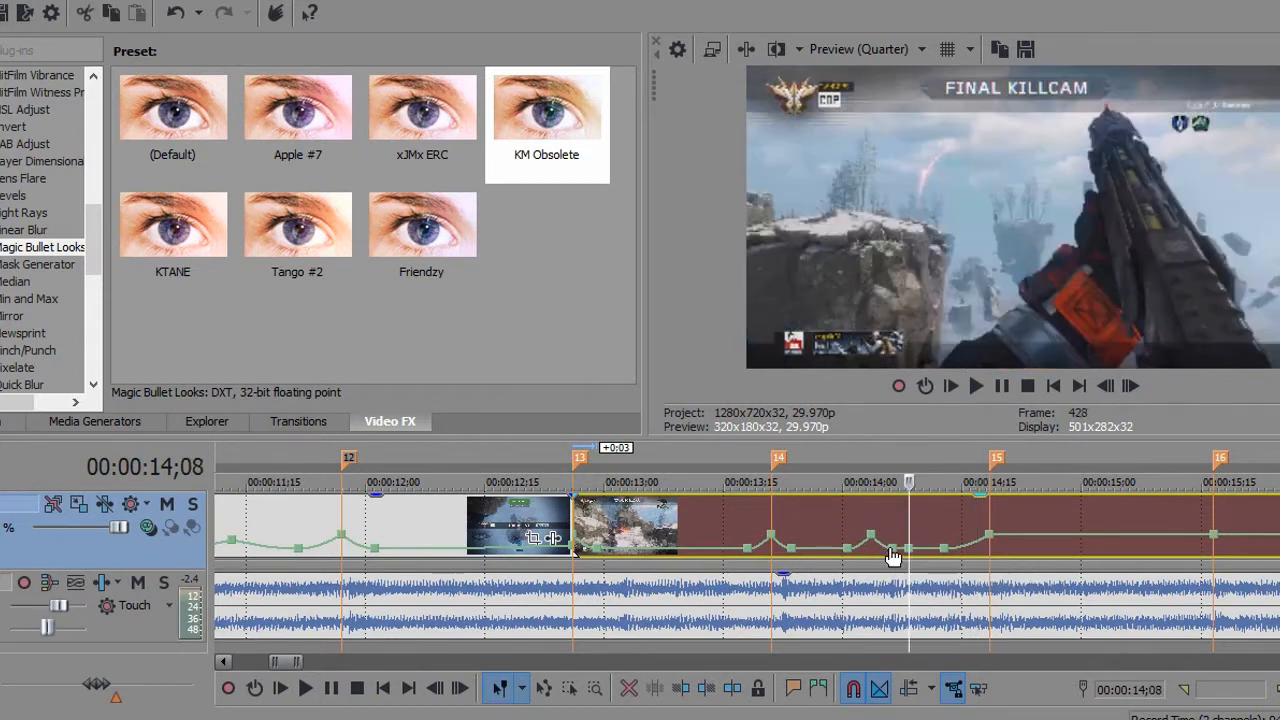
left_click(893, 556)
right_click(893, 553)
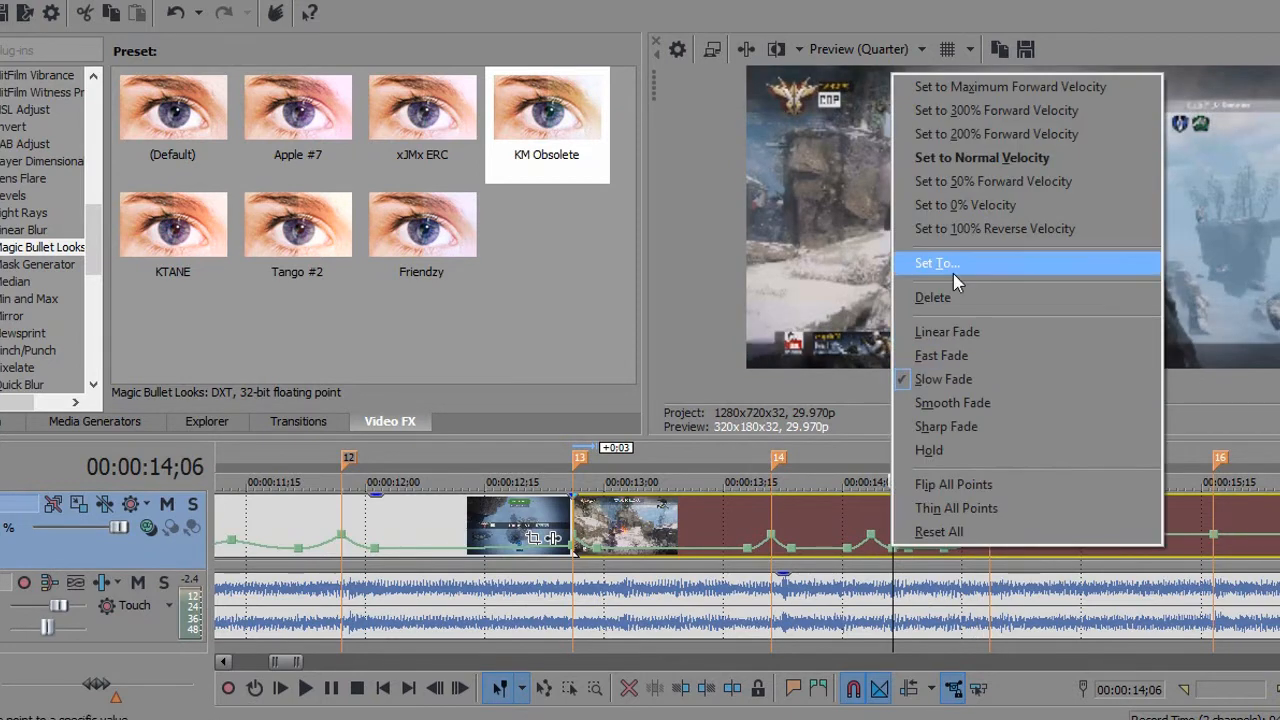
left_click(960, 296)
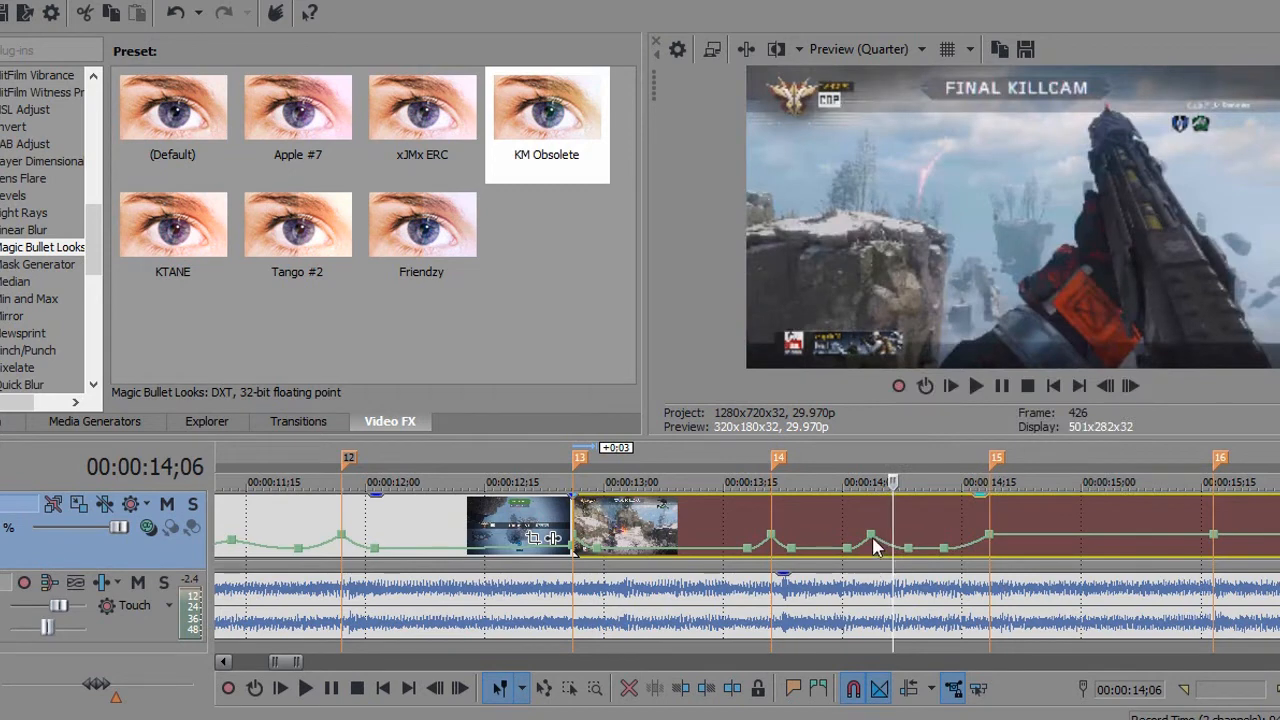
Try the velocity peak between markers 14 and 15 at about 00:00:14;04 with 300% forward velocity, checking frames up to 00:00:14;13.
right_click(875, 540)
left_click(985, 92)
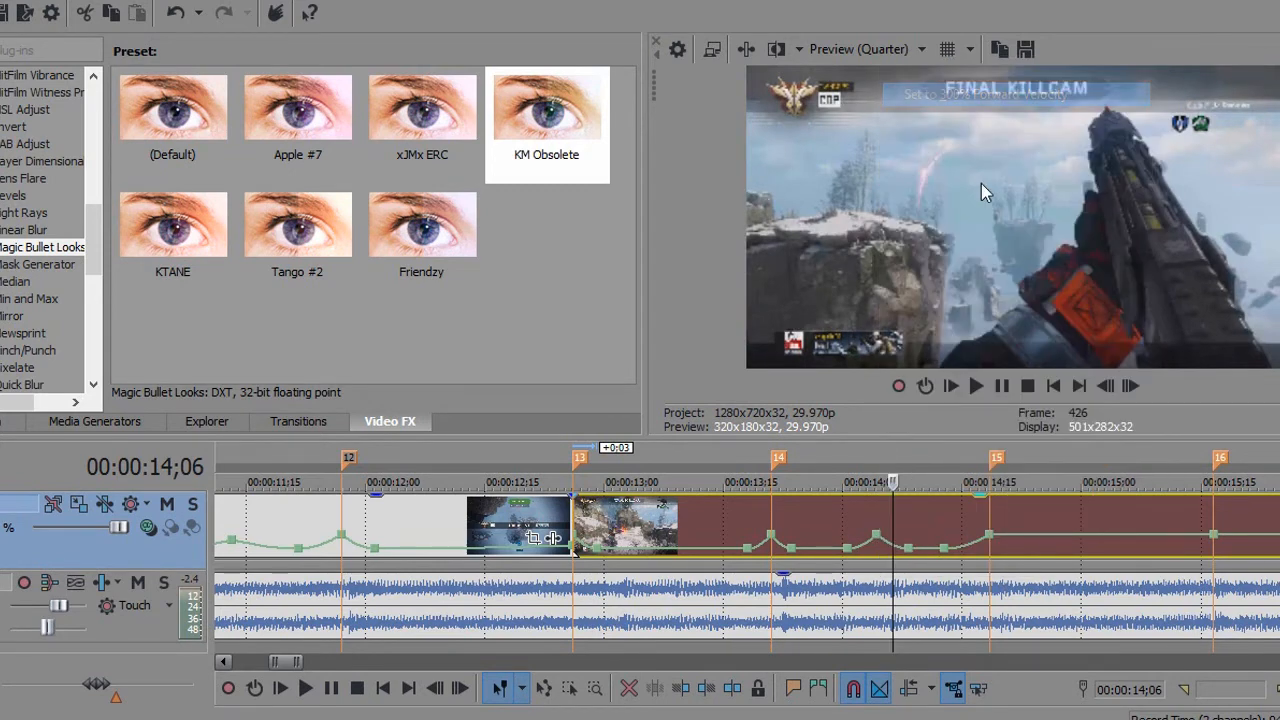
left_click(838, 537)
left_click(1127, 385)
left_click(1127, 385)
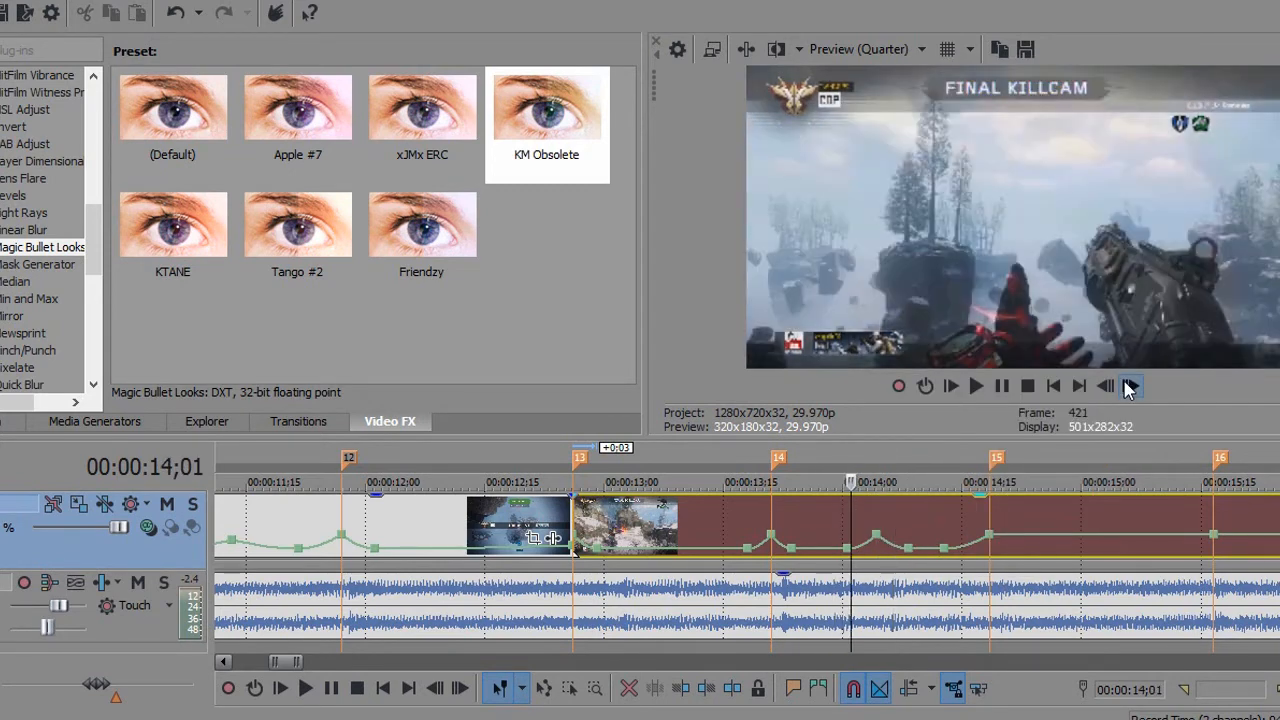
left_click(1127, 385)
left_click(1127, 385)
left_click(1127, 385)
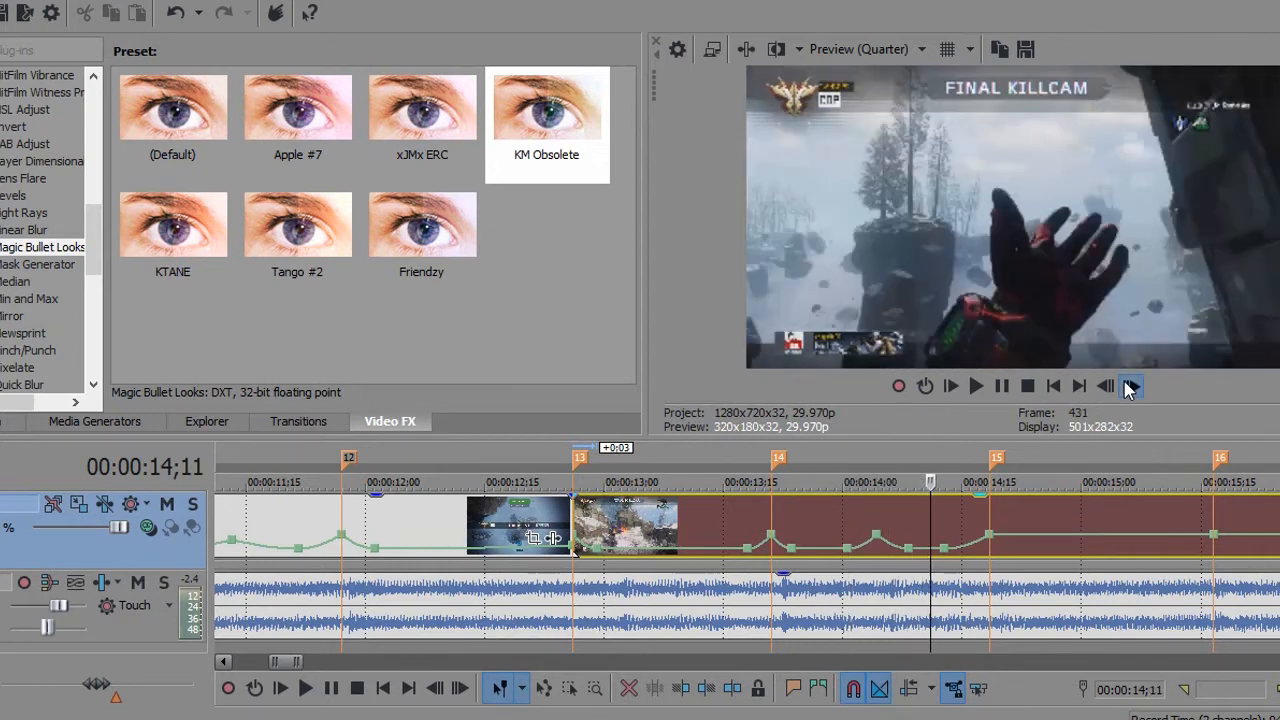
left_click(1127, 385)
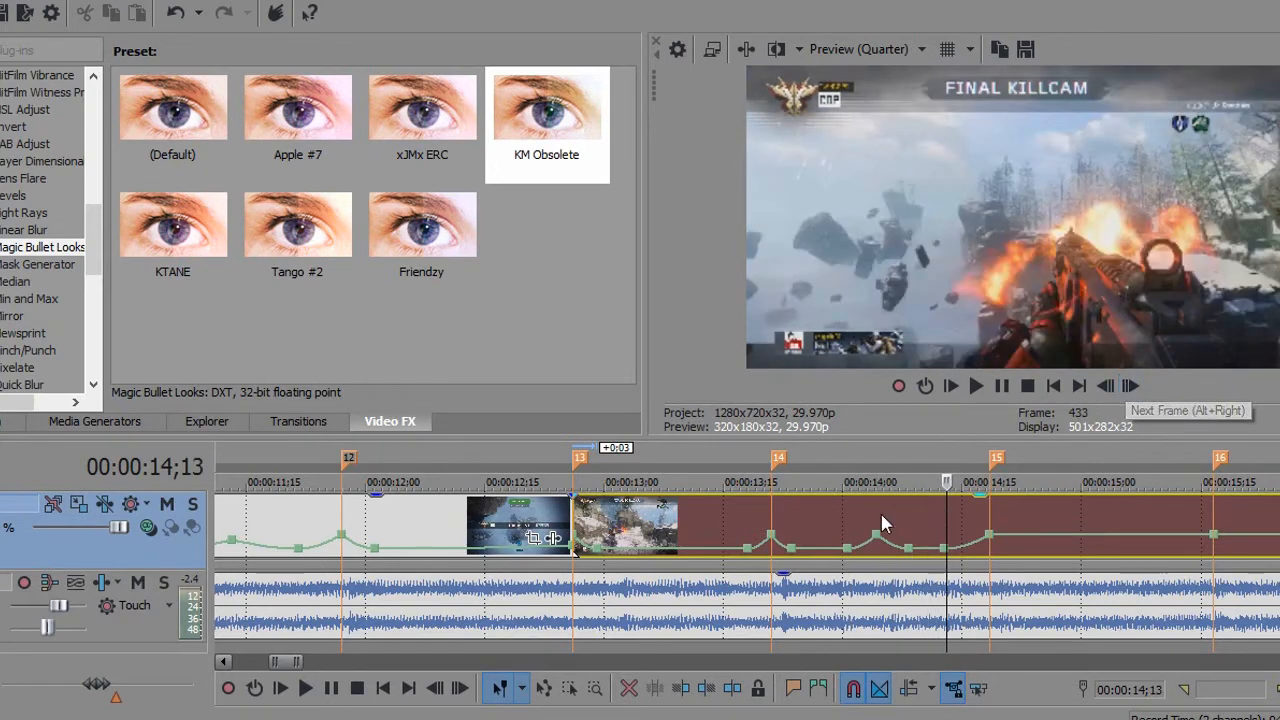
Move the velocity peak between markers 14 and 15 to 00:00:14;05, set it to 300% forward velocity, and check the frames to 00:00:14;15.
left_click_drag(877, 539, 890, 543)
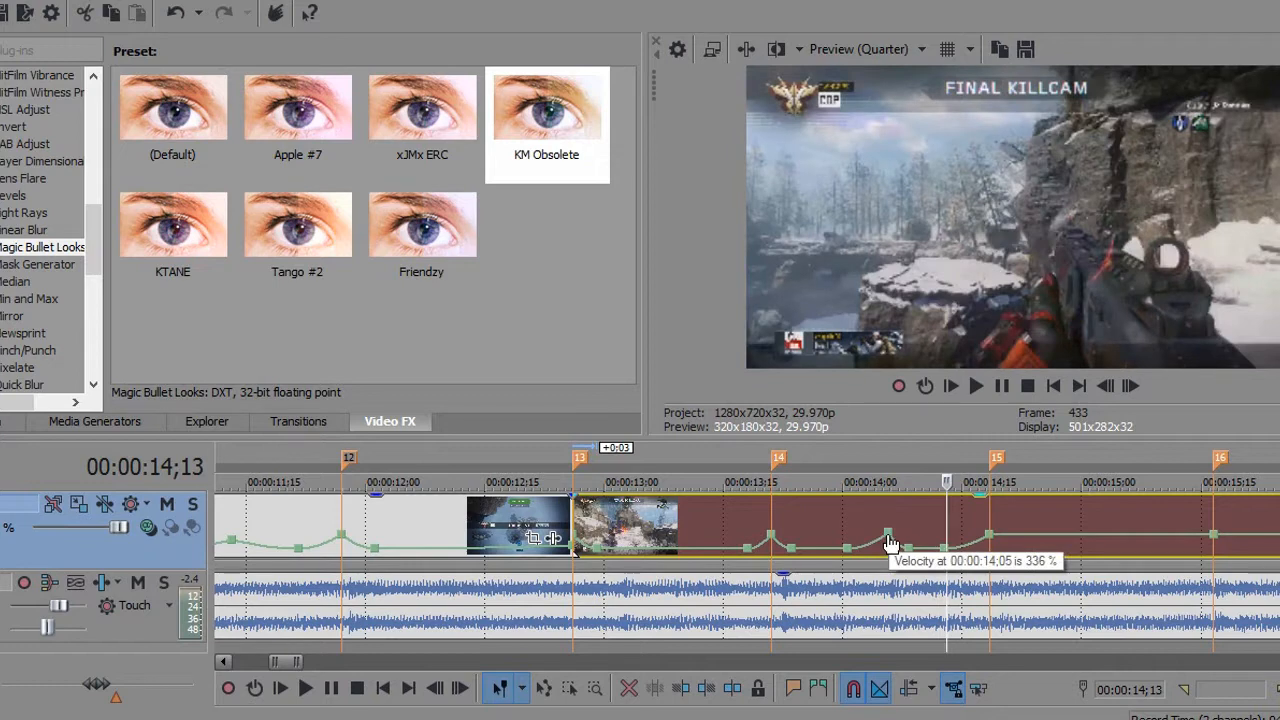
right_click(888, 536)
left_click(980, 101)
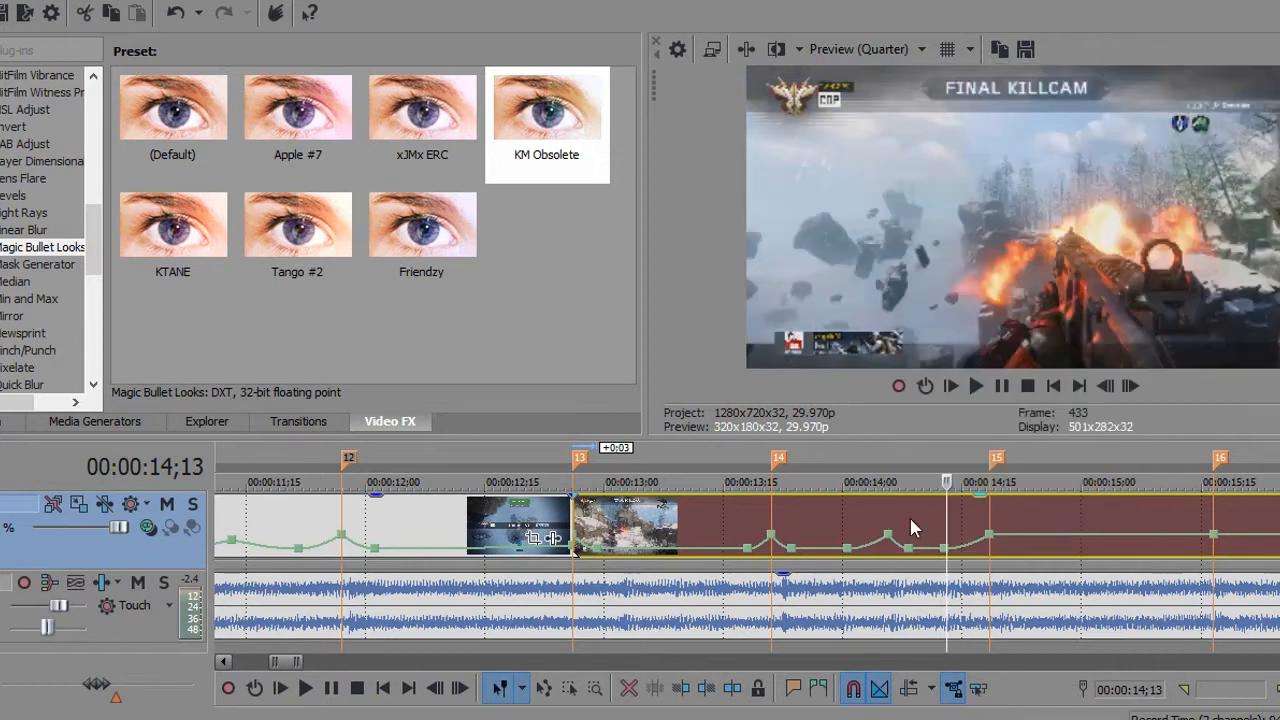
left_click(819, 521)
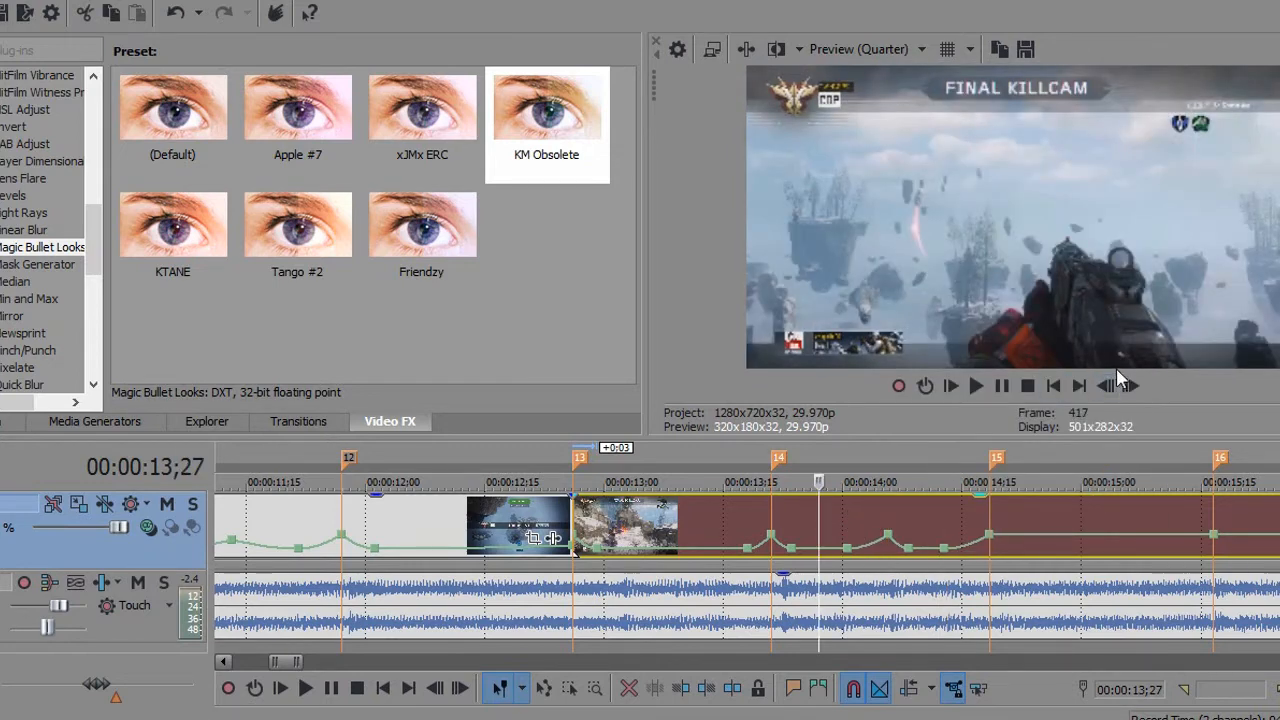
left_click(1127, 388)
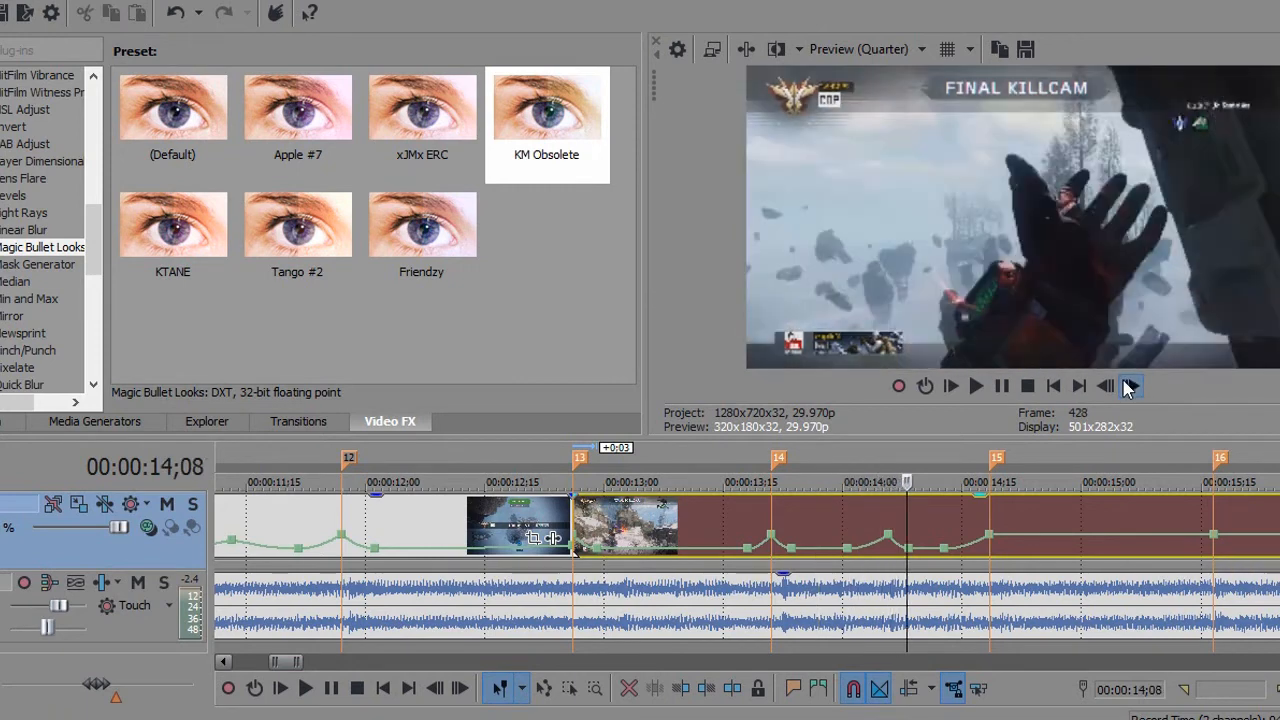
left_click(1127, 388)
left_click(1127, 388)
left_click(1127, 388)
left_click(1127, 388)
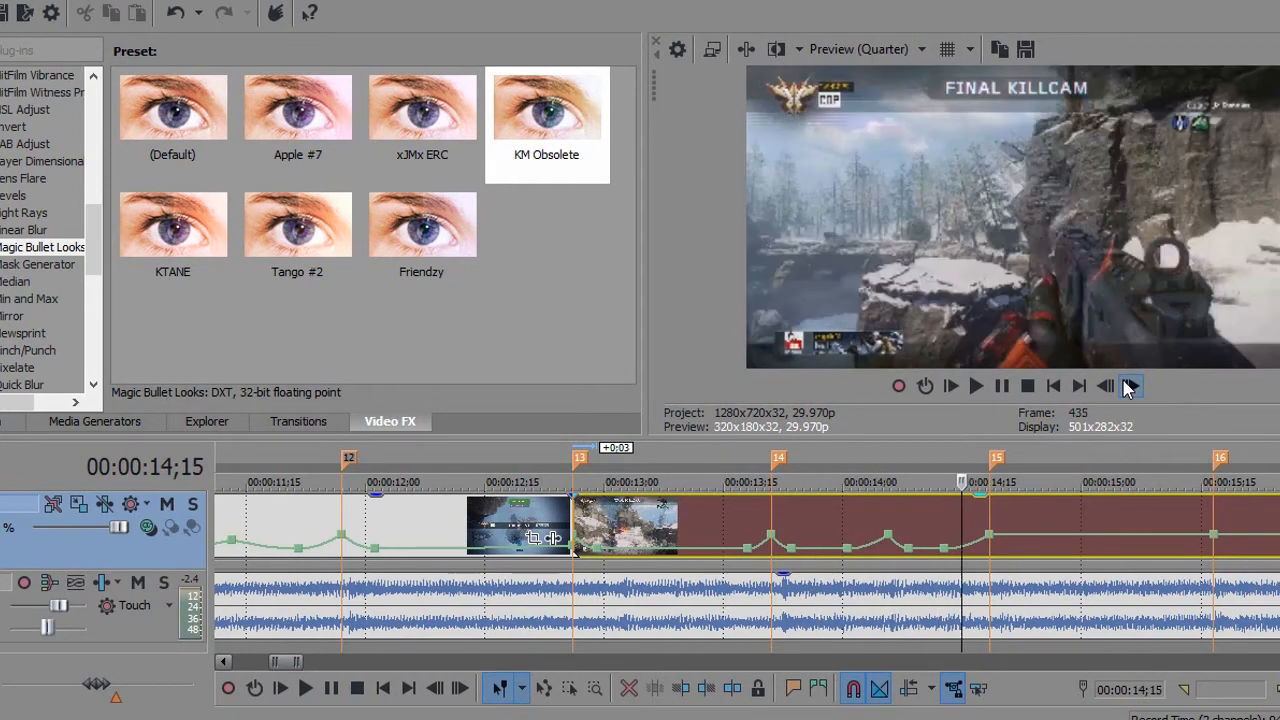
Shift the 50% velocity point before marker 15 to 00:00:14;15 and replace the one at 00:00:14;08 with one at about 00:00:14;10.
left_click(957, 550)
left_click_drag(957, 553, 966, 555)
right_click(966, 556)
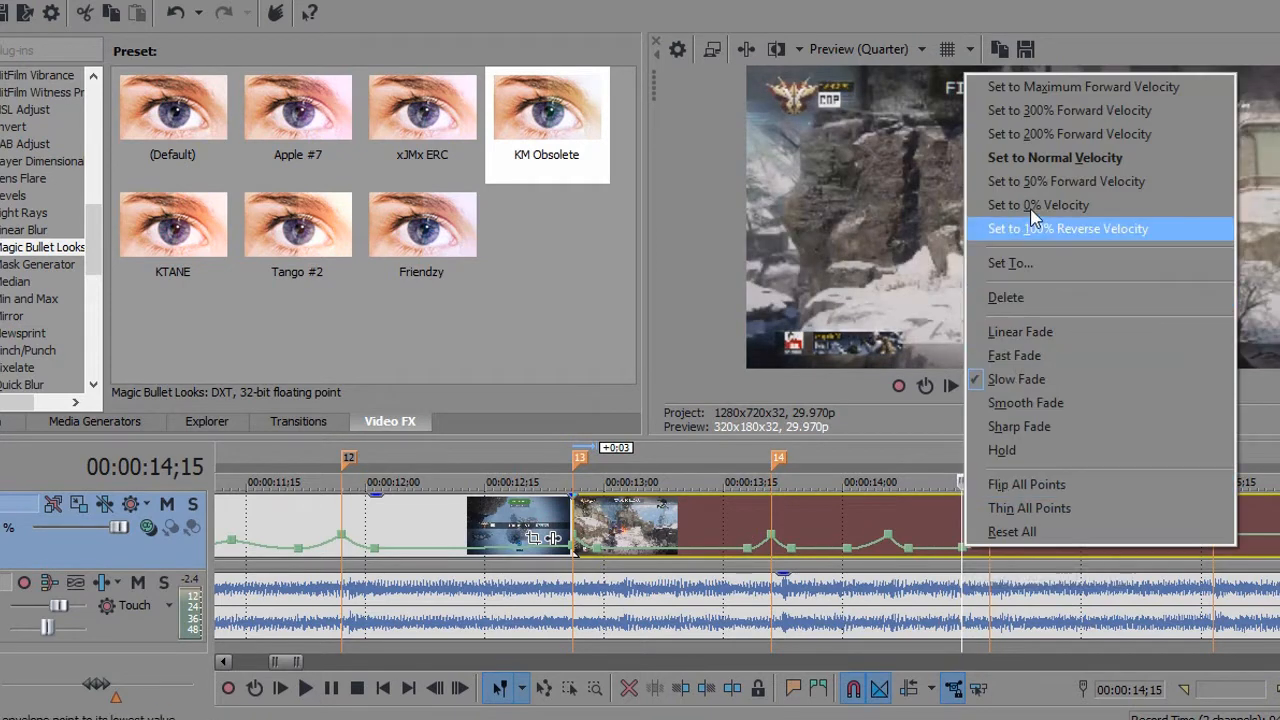
left_click(997, 206)
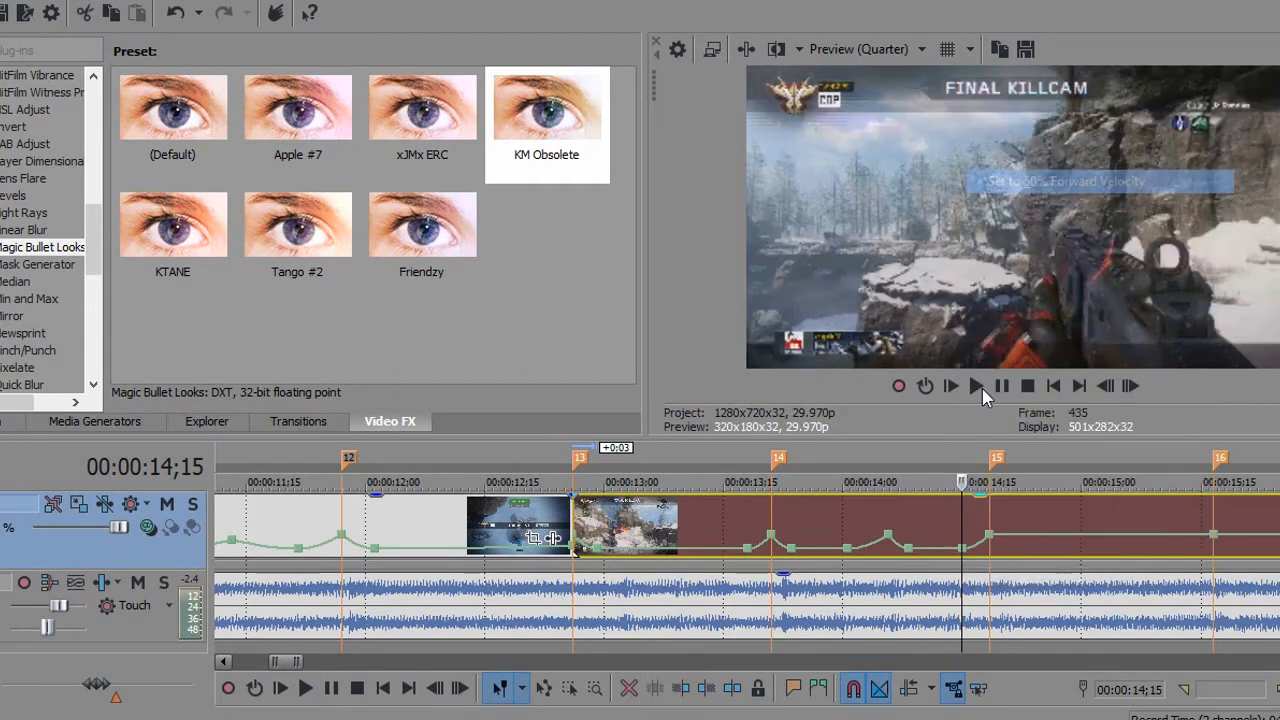
left_click(908, 550)
right_click(908, 549)
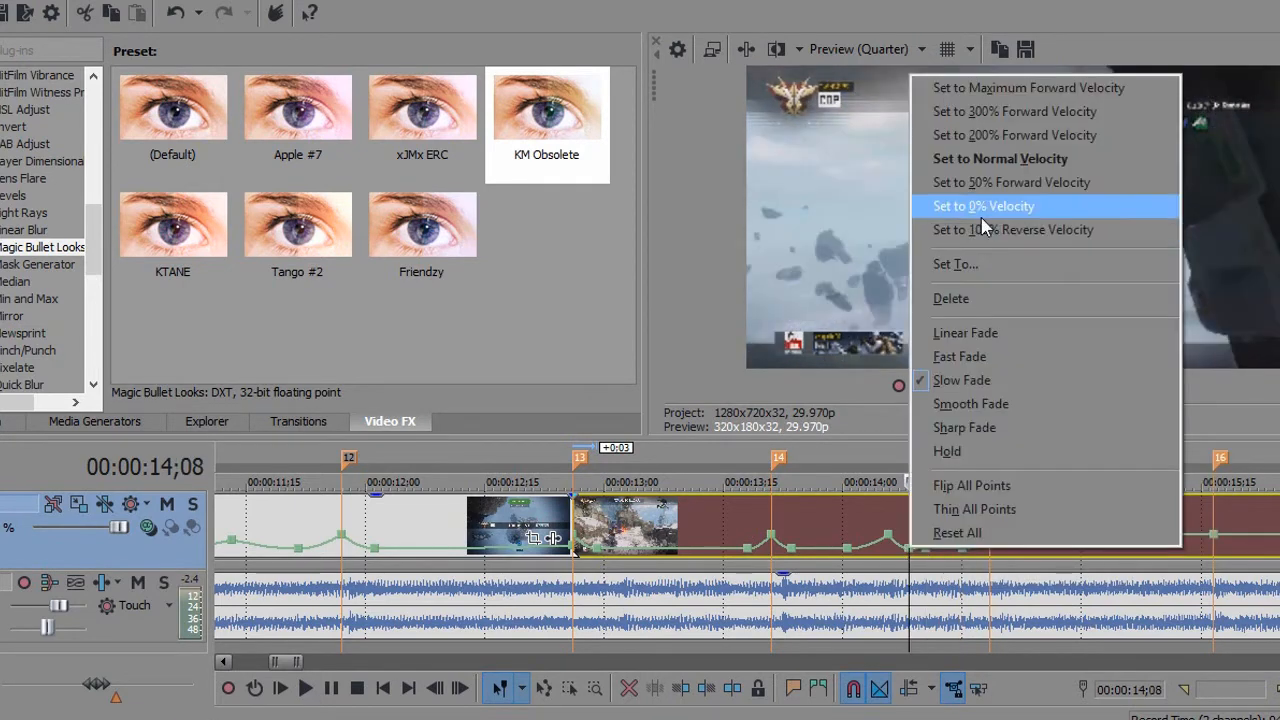
left_click(993, 297)
Add a 50% forward velocity point at 00:00:14;22 after marker 15 and give the curve leading down to it a fast fade.
left_click(1130, 386)
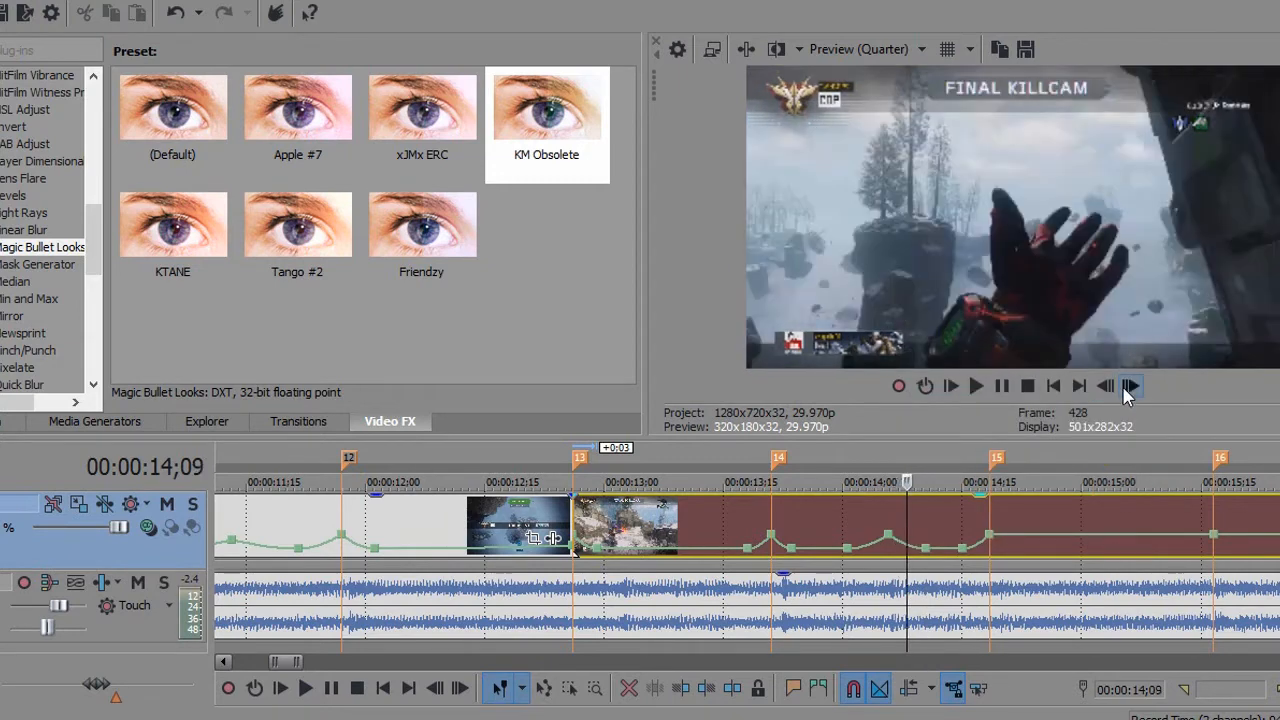
left_click(1127, 392)
left_click(1127, 392)
left_click(1127, 392)
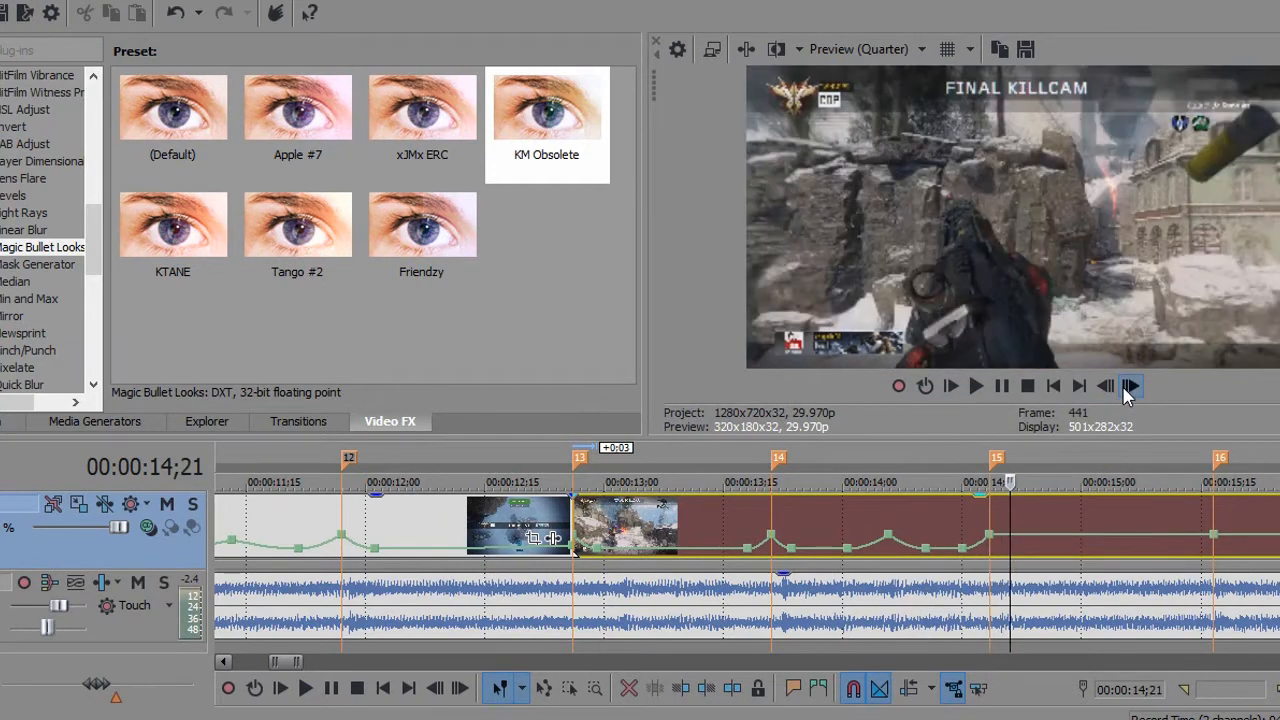
left_click(1127, 392)
left_click(1127, 392)
right_click(1022, 546)
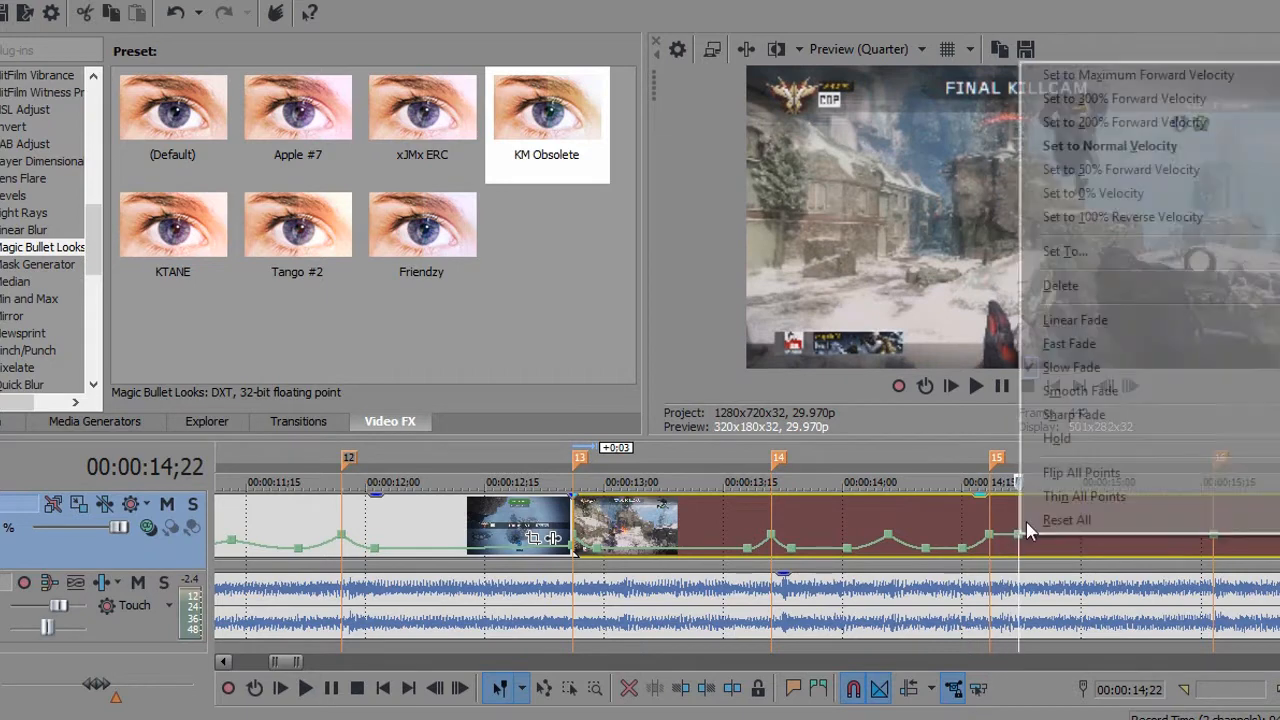
left_click(1088, 170)
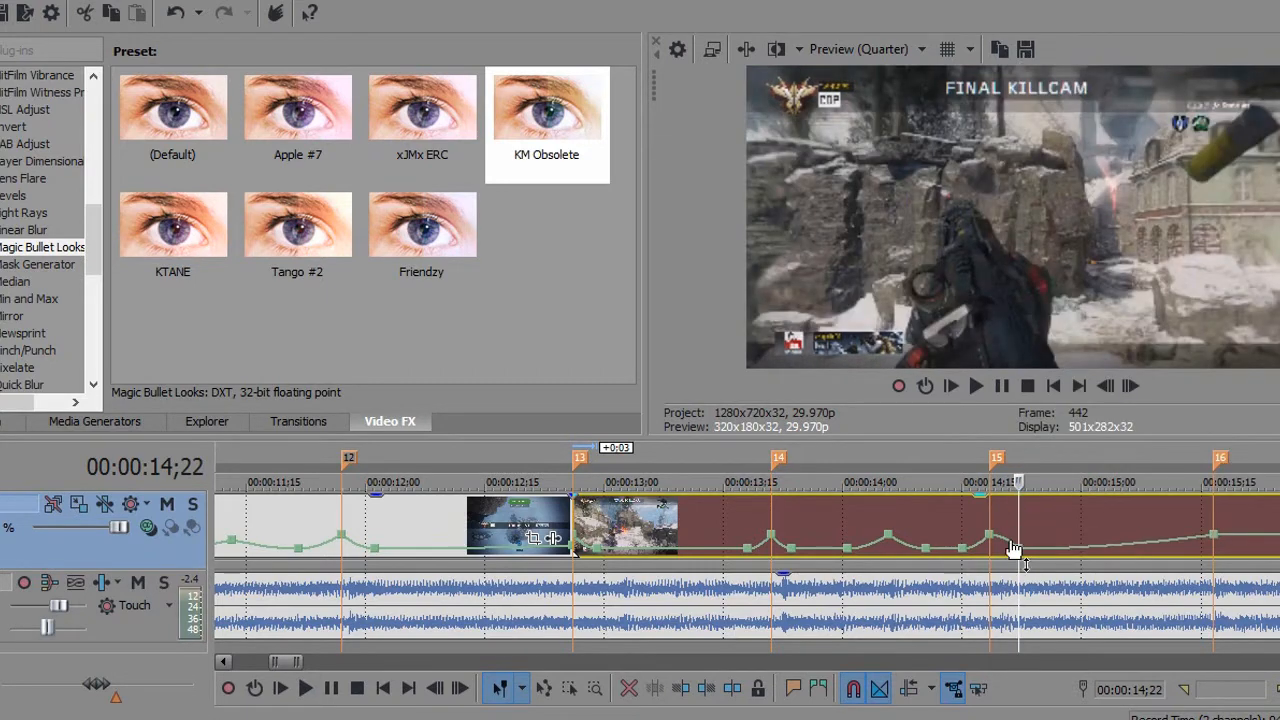
right_click(1017, 546)
left_click(1044, 346)
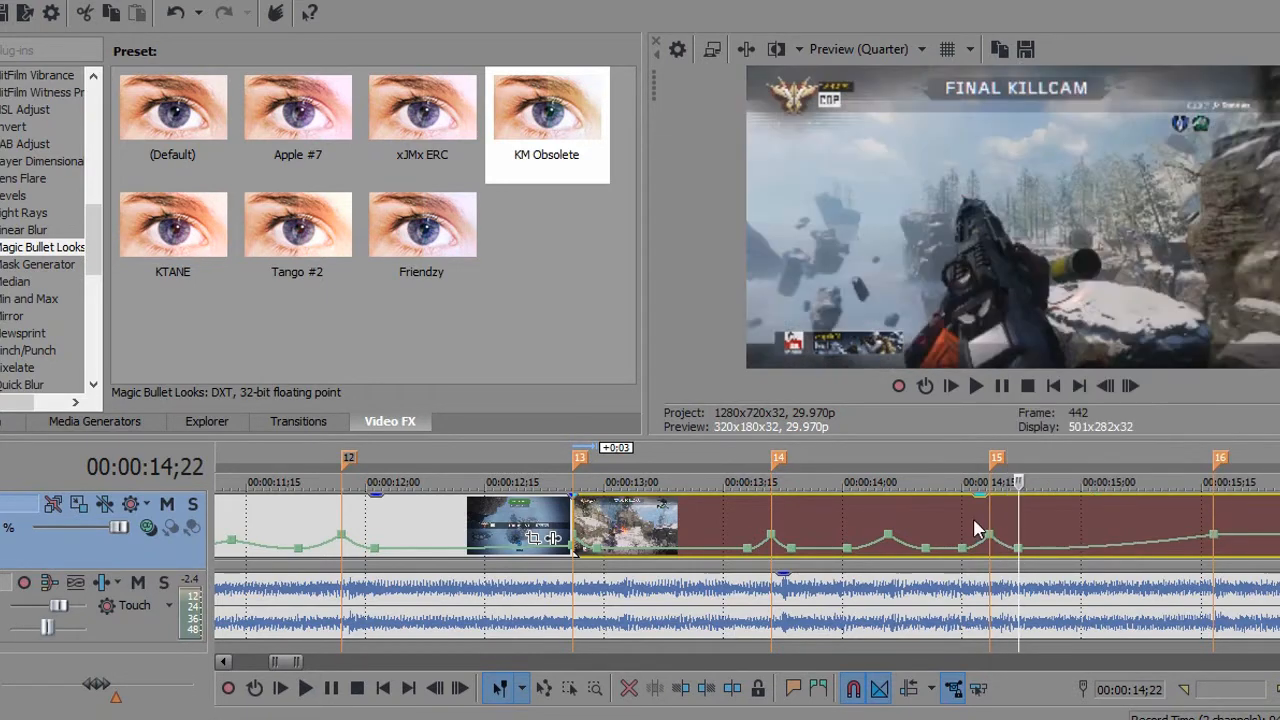
Examine the frames across the marker 15 velocity peak, up to about 00:00:14;28.
left_click(975, 524)
left_click(1125, 391)
left_click(1125, 391)
left_click(1125, 391)
left_click(1125, 391)
left_click(1125, 391)
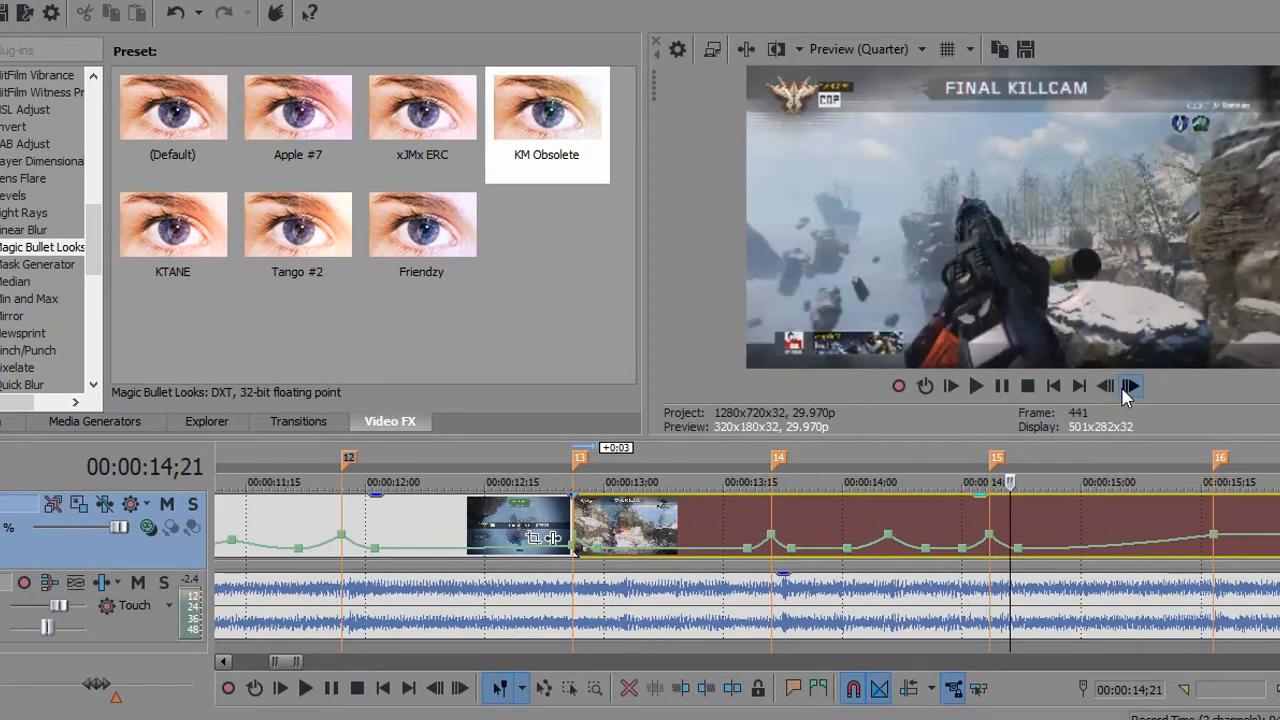
left_click(1125, 391)
left_click(1128, 391)
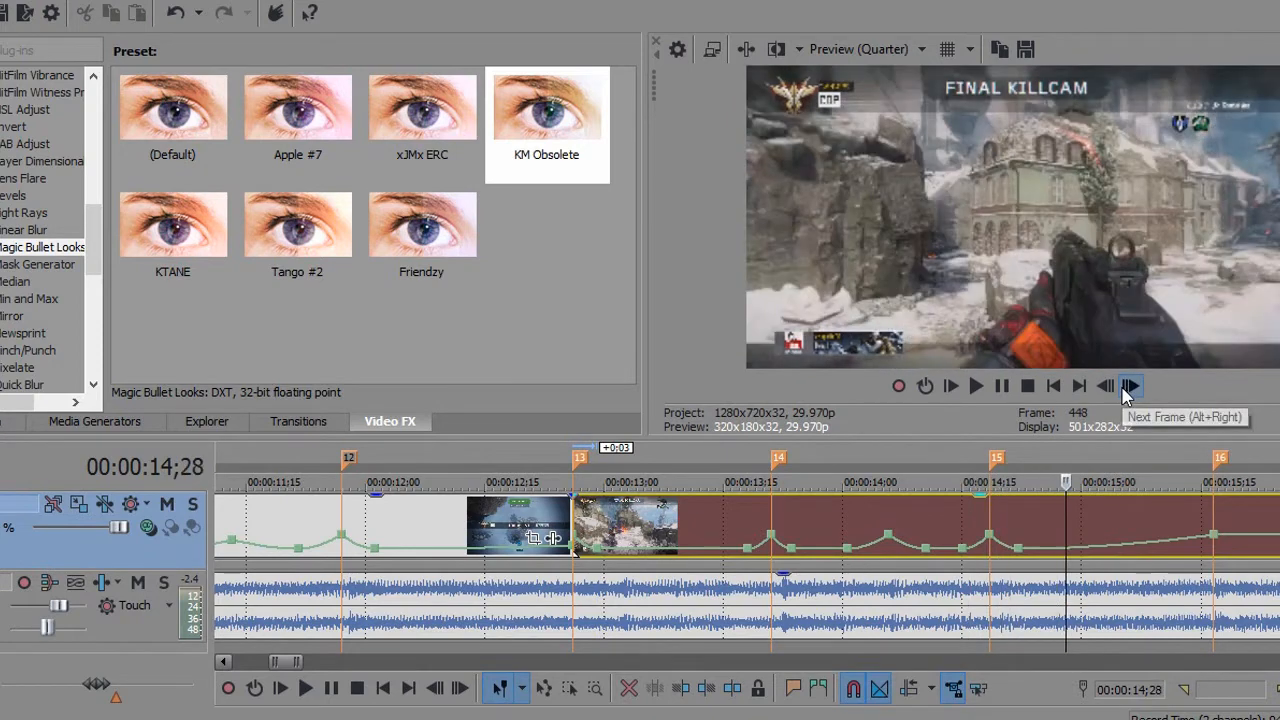
left_click(1128, 391)
left_click(1128, 391)
Build a velocity peak between markers 15 and 16 with a 300% point at 00:00:15;00, a point at 00:00:14;28 and a 50% point at 00:00:15;03.
double_click(1088, 546)
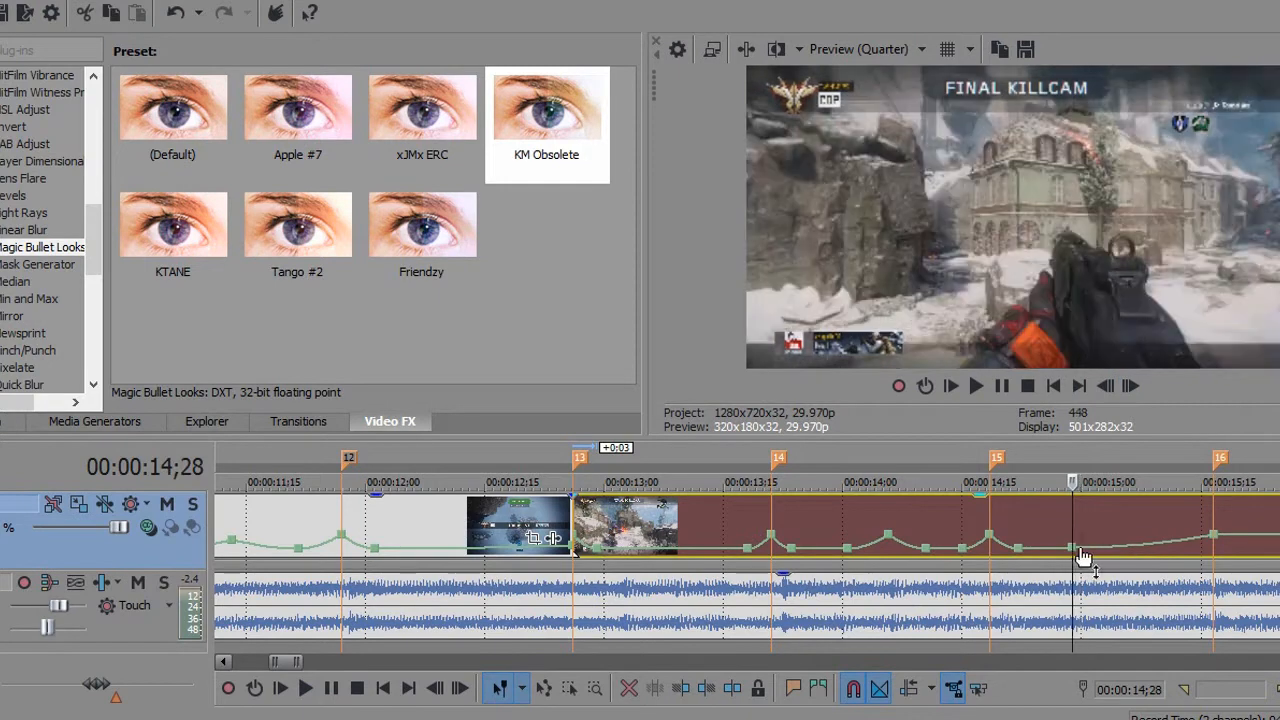
right_click(1088, 548)
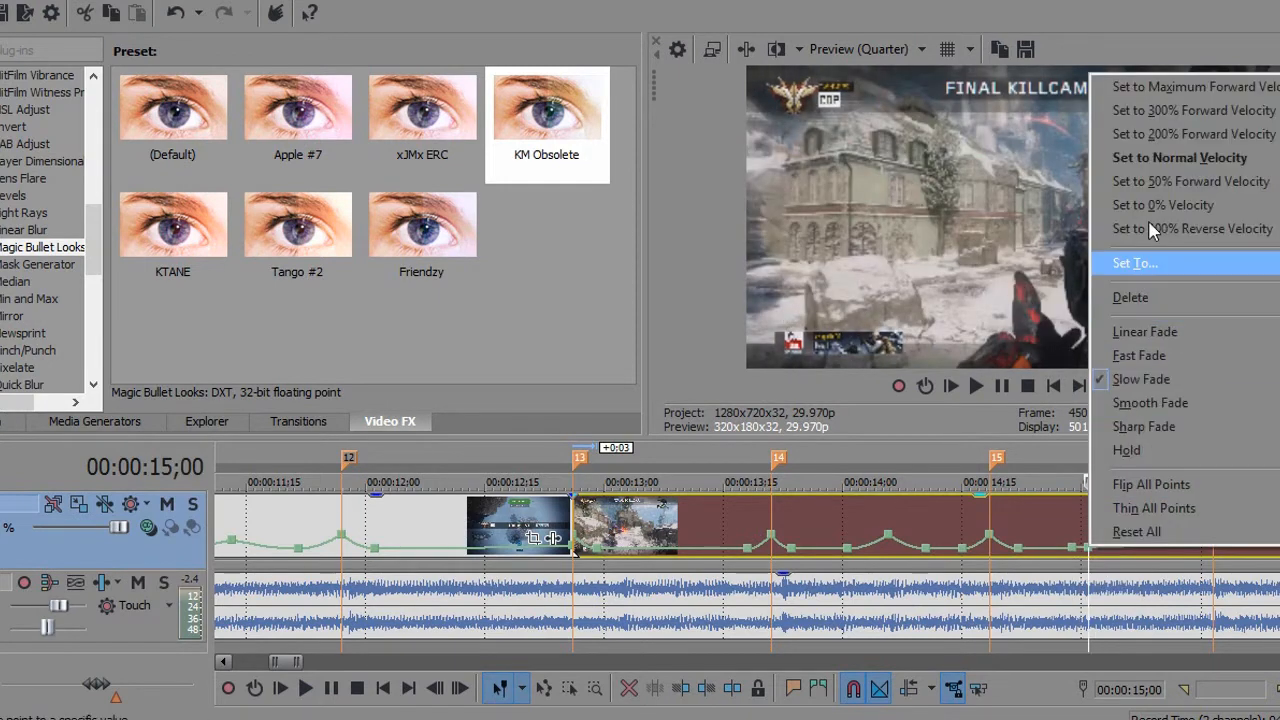
left_click(1160, 110)
double_click(1108, 535)
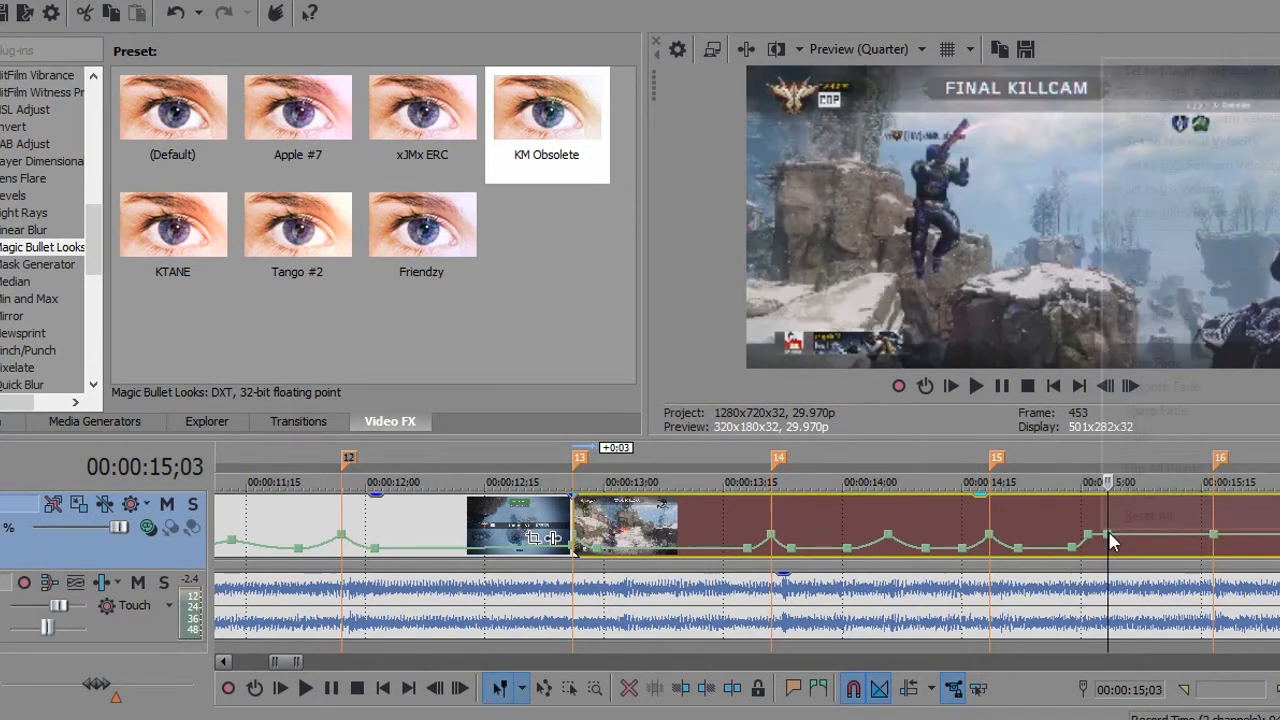
right_click(1108, 534)
left_click(1156, 169)
Examine the frames across the velocity peak between markers 15 and 16, up to 00:00:15;08.
left_click(1074, 513)
left_click(1135, 387)
left_click(1136, 387)
left_click(1136, 387)
left_click(1136, 387)
left_click(1136, 387)
left_click(1136, 387)
left_click(1136, 387)
left_click(1136, 387)
left_click(1136, 387)
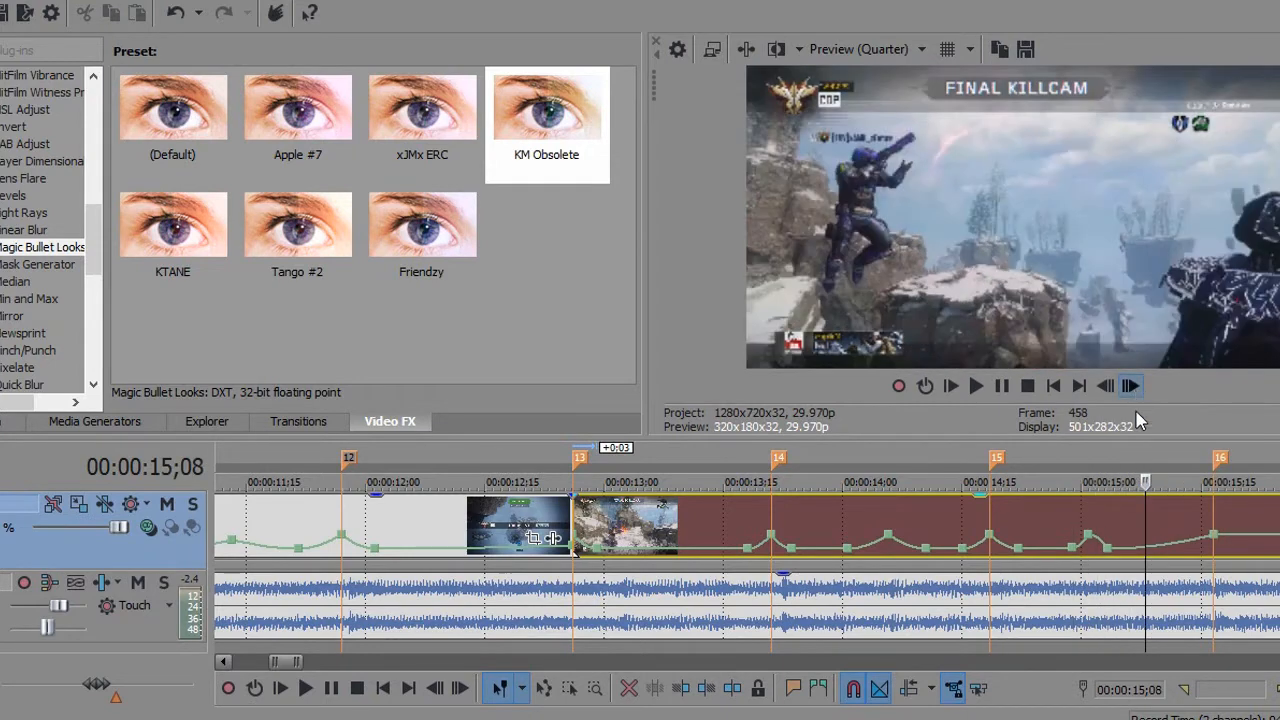
Replace the velocity point at 00:00:15;03 with one at 00:00:15;06 and give the curve leading down to it a fast fade.
left_click(1130, 552)
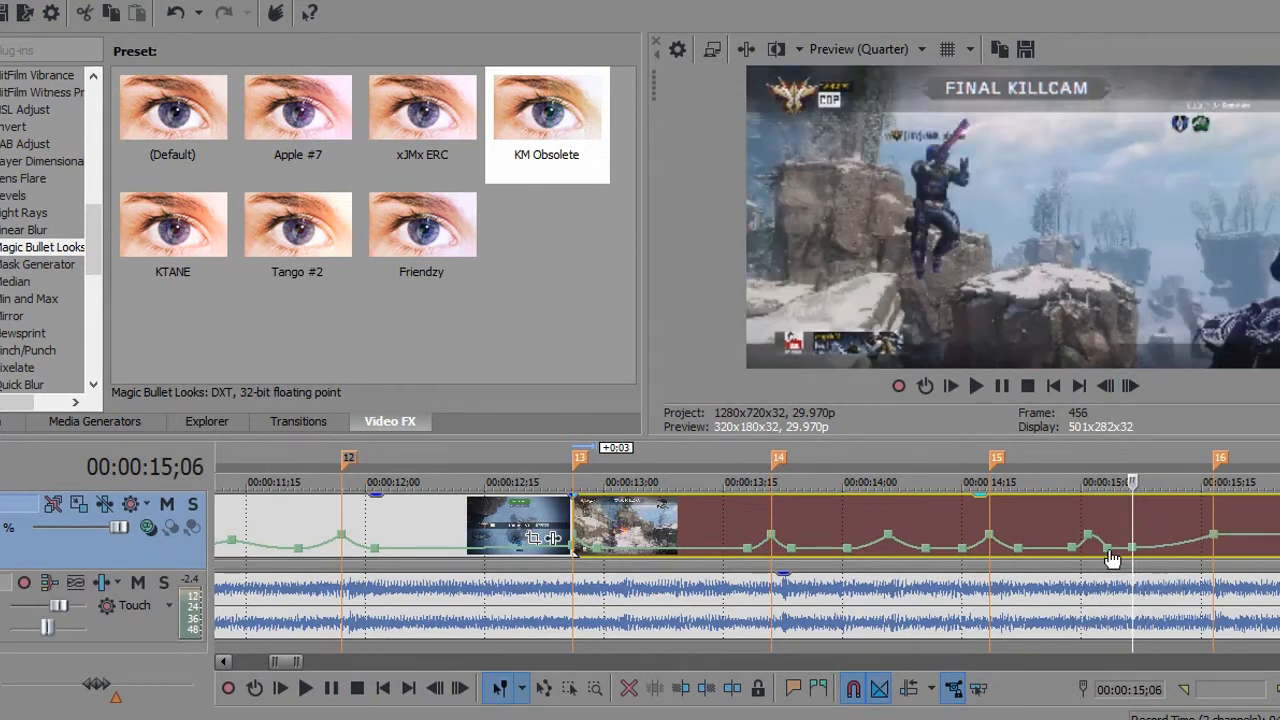
right_click(1108, 547)
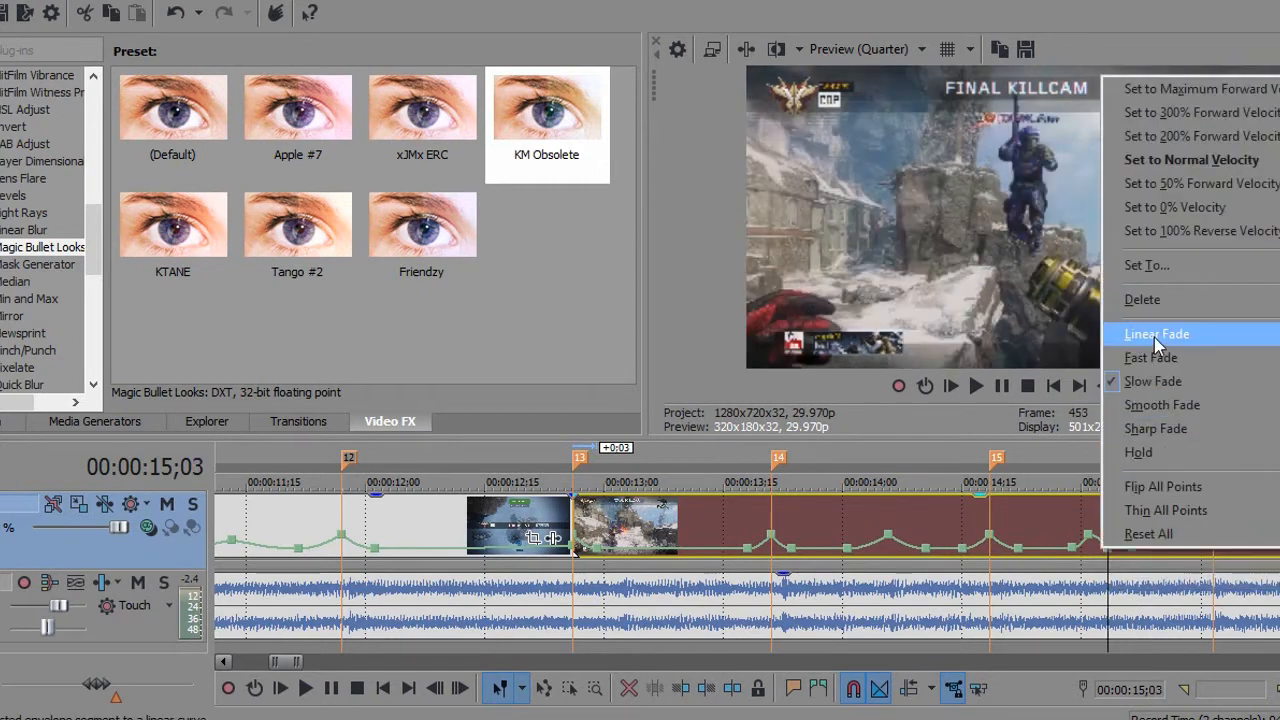
left_click(1154, 337)
right_click(1107, 539)
left_click(1150, 350)
Examine the frames across the widened peak between markers 15 and 16, up to 00:00:15;09.
left_click(1073, 524)
left_click(1129, 388)
left_click(1129, 388)
left_click(1129, 388)
left_click(1129, 388)
left_click(1129, 388)
left_click(1129, 388)
left_click(1129, 388)
left_click(1129, 388)
left_click(1129, 388)
left_click(1129, 388)
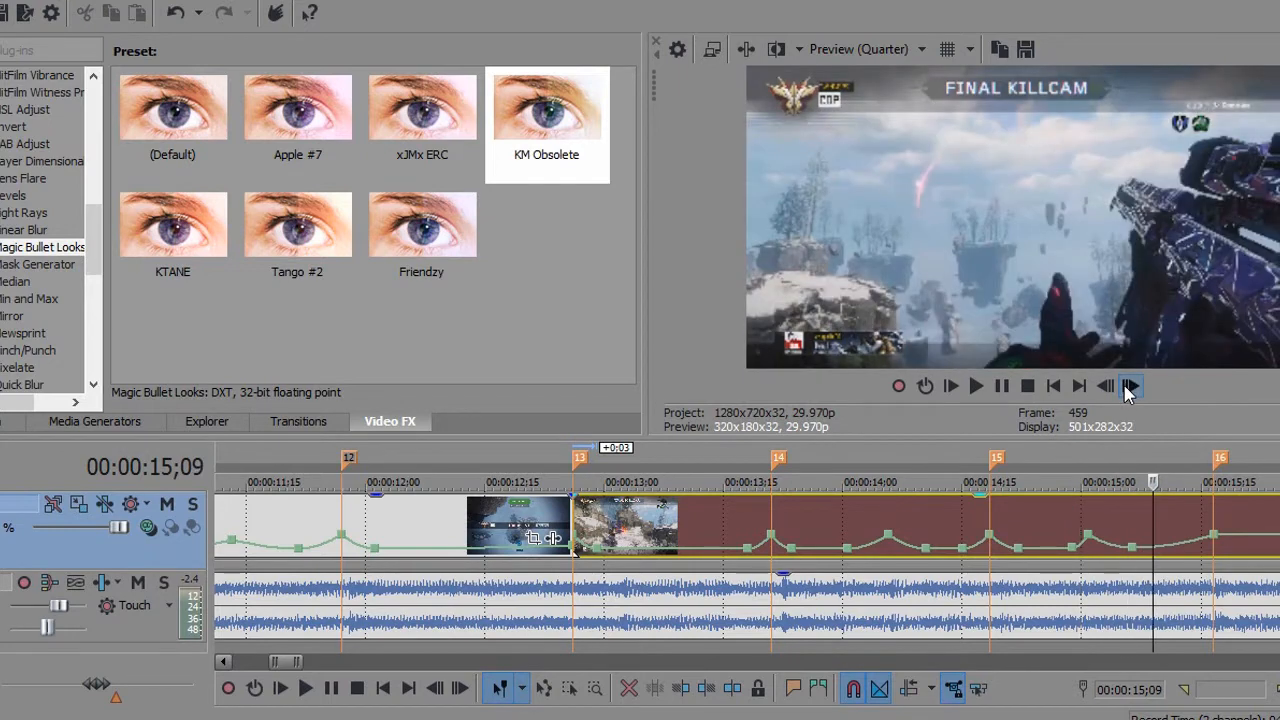
Move the peak between markers 15 and 16 to about 00:00:15;02 at 300% forward velocity and add a 50% point at 00:00:15;13.
right_click(1098, 536)
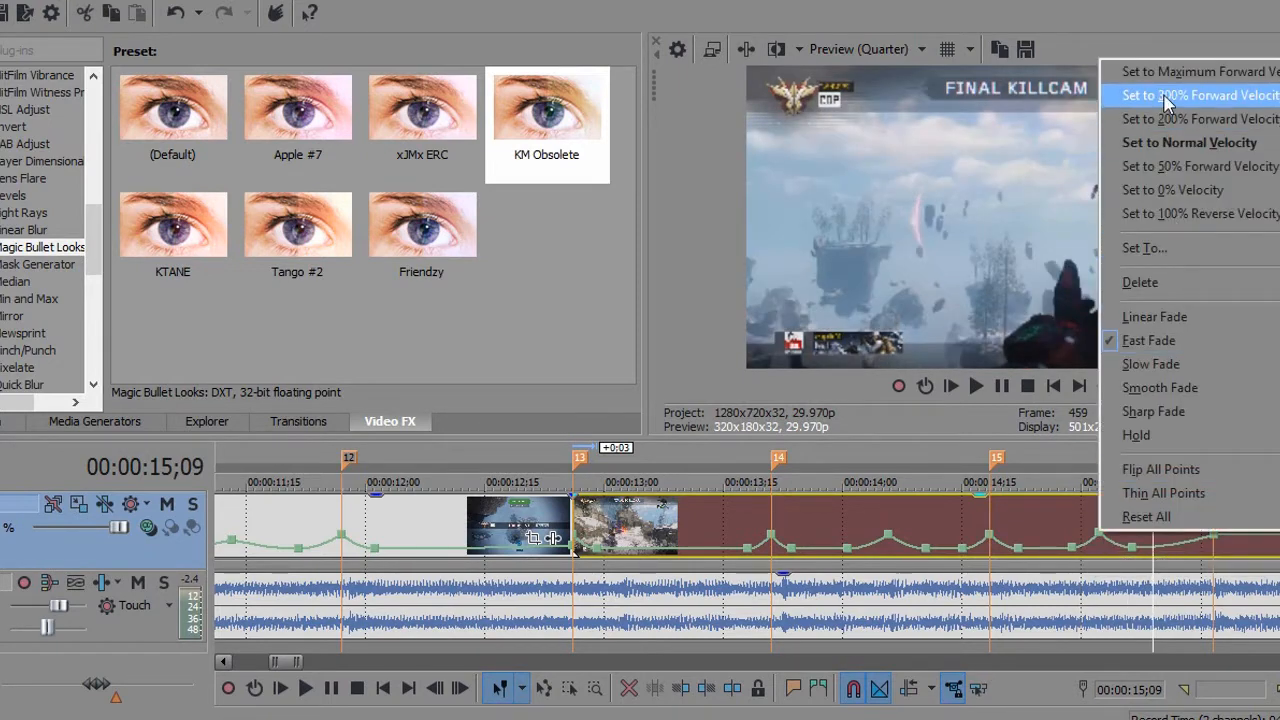
left_click(1166, 96)
left_click(1058, 518)
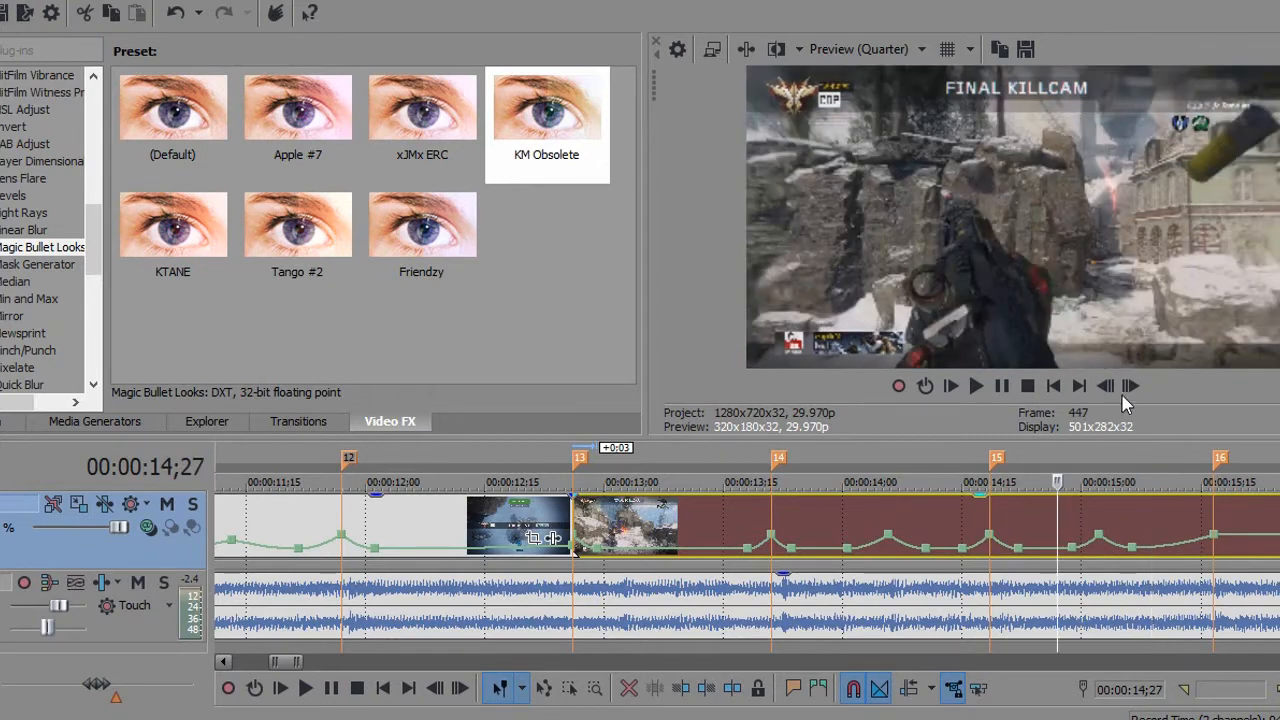
left_click(1130, 386)
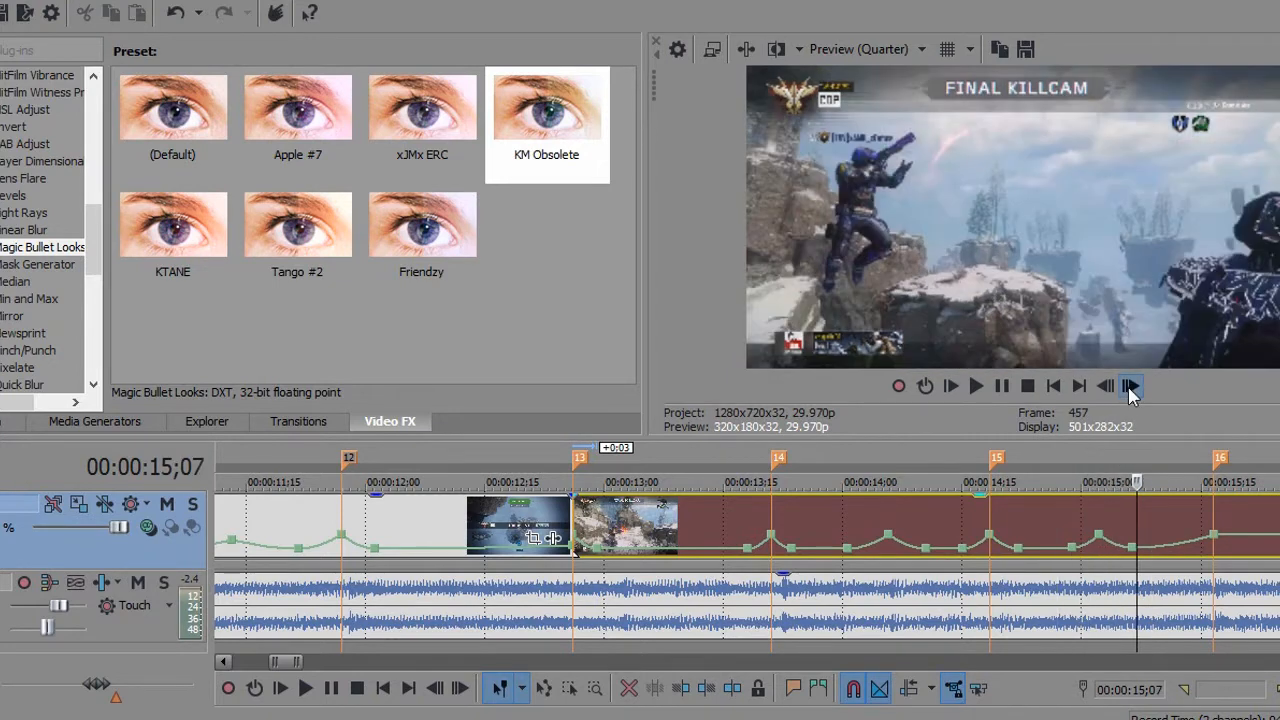
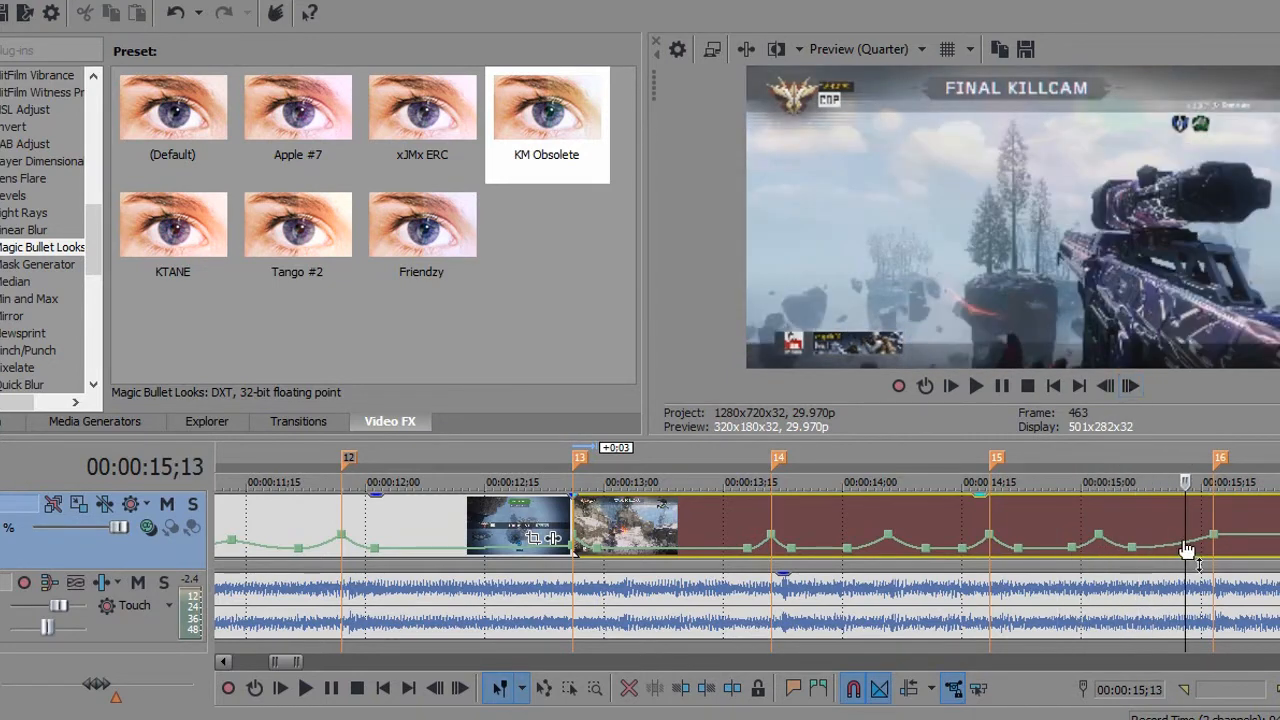
right_click(1185, 542)
left_click(1180, 173)
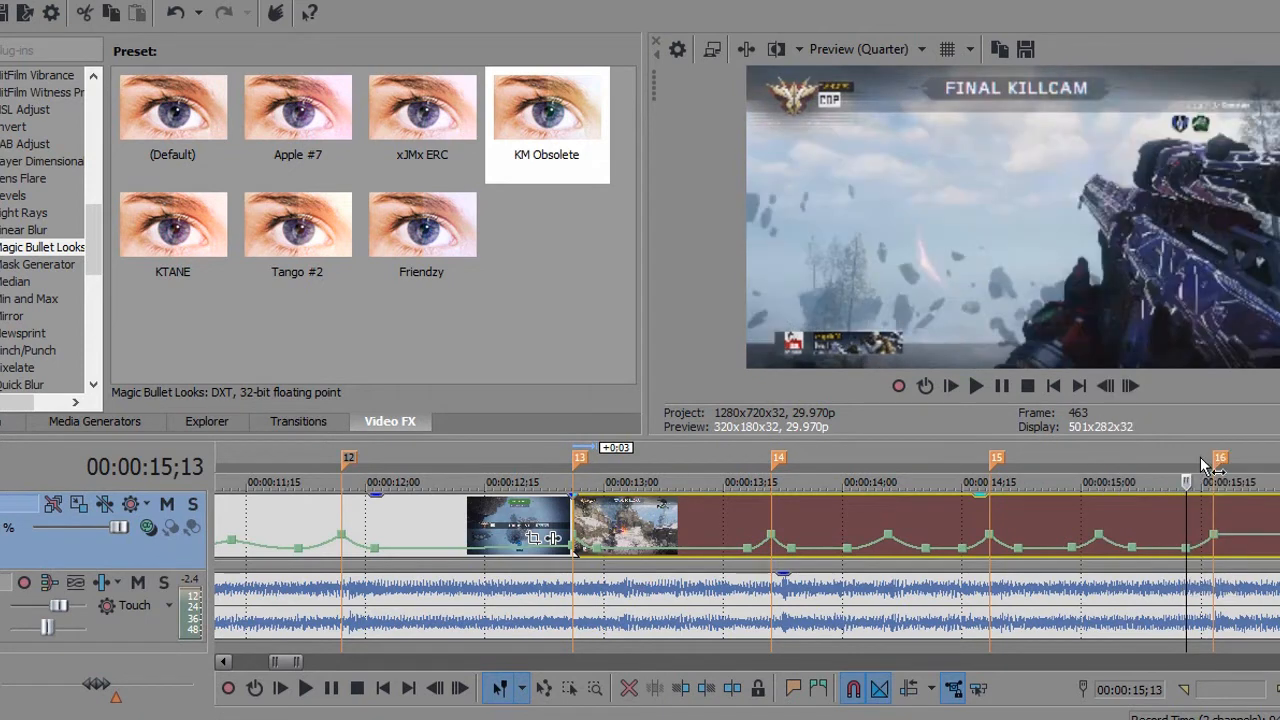
Add a 50% forward velocity point at 00:00:15;21 after marker 16 and give the curve leading down to it a fast fade.
left_click(1141, 381)
left_click(1141, 381)
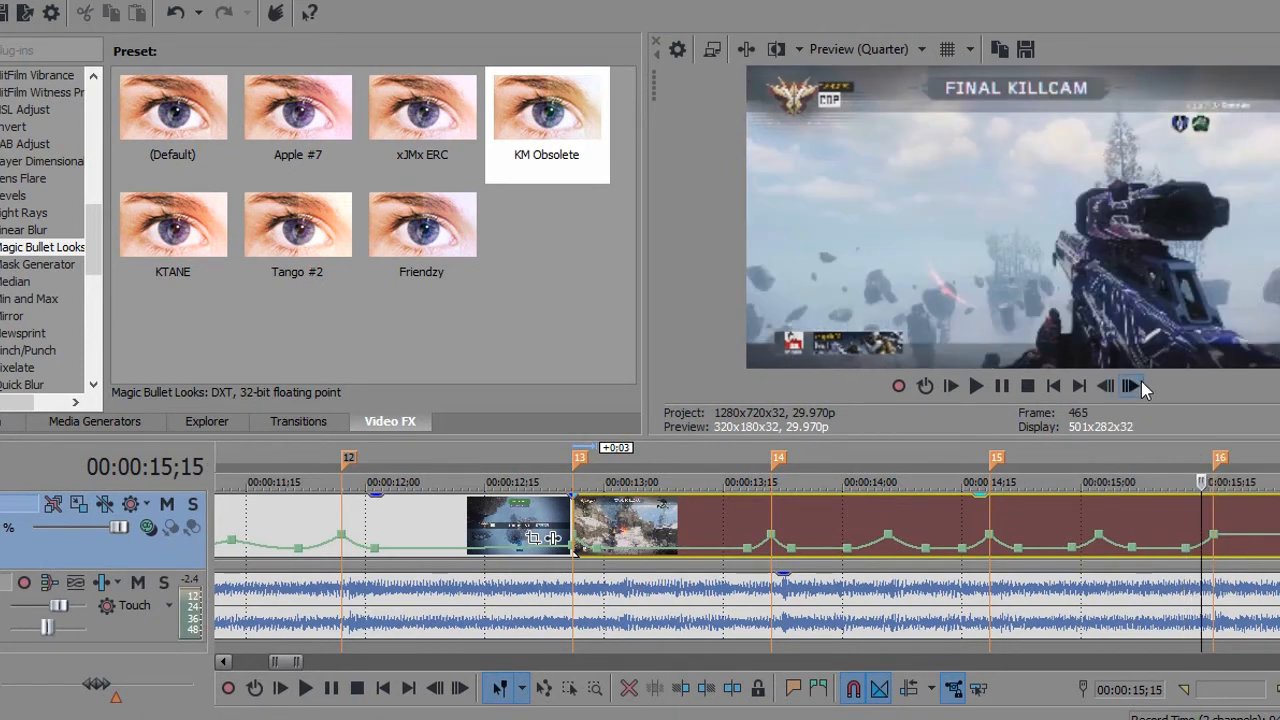
left_click(1141, 381)
left_click(1141, 382)
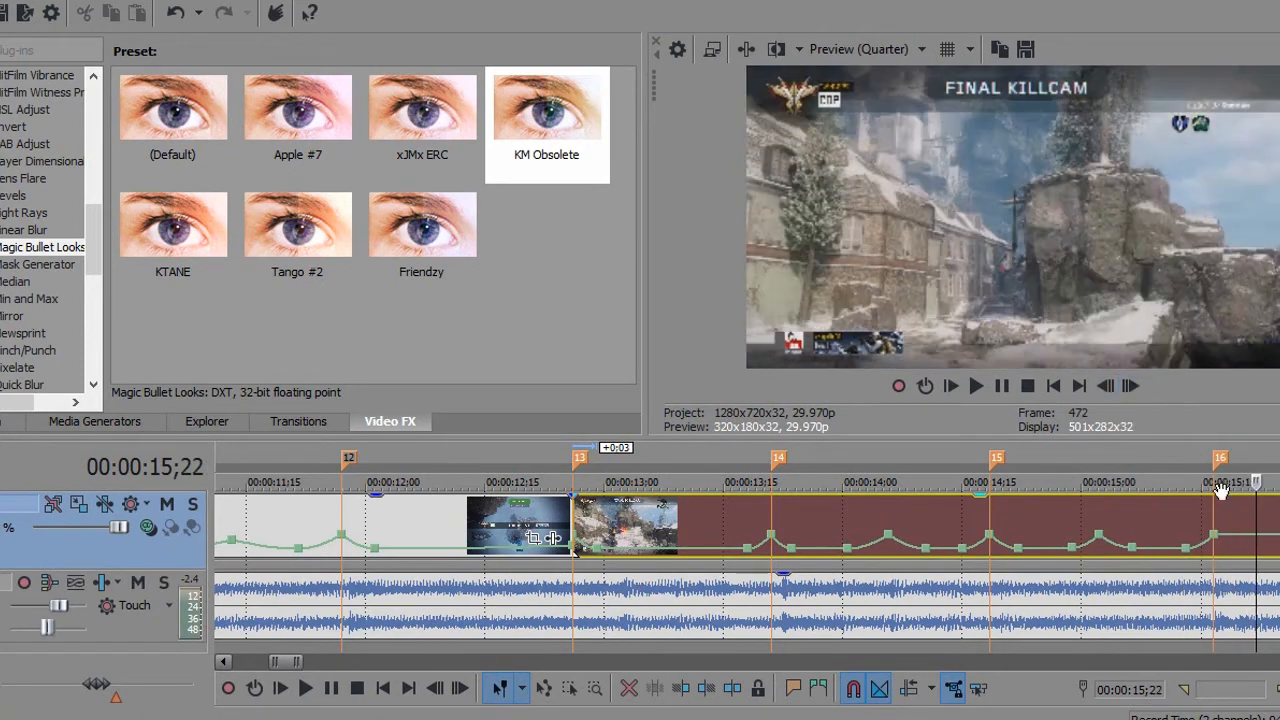
left_click(1251, 537)
right_click(1251, 537)
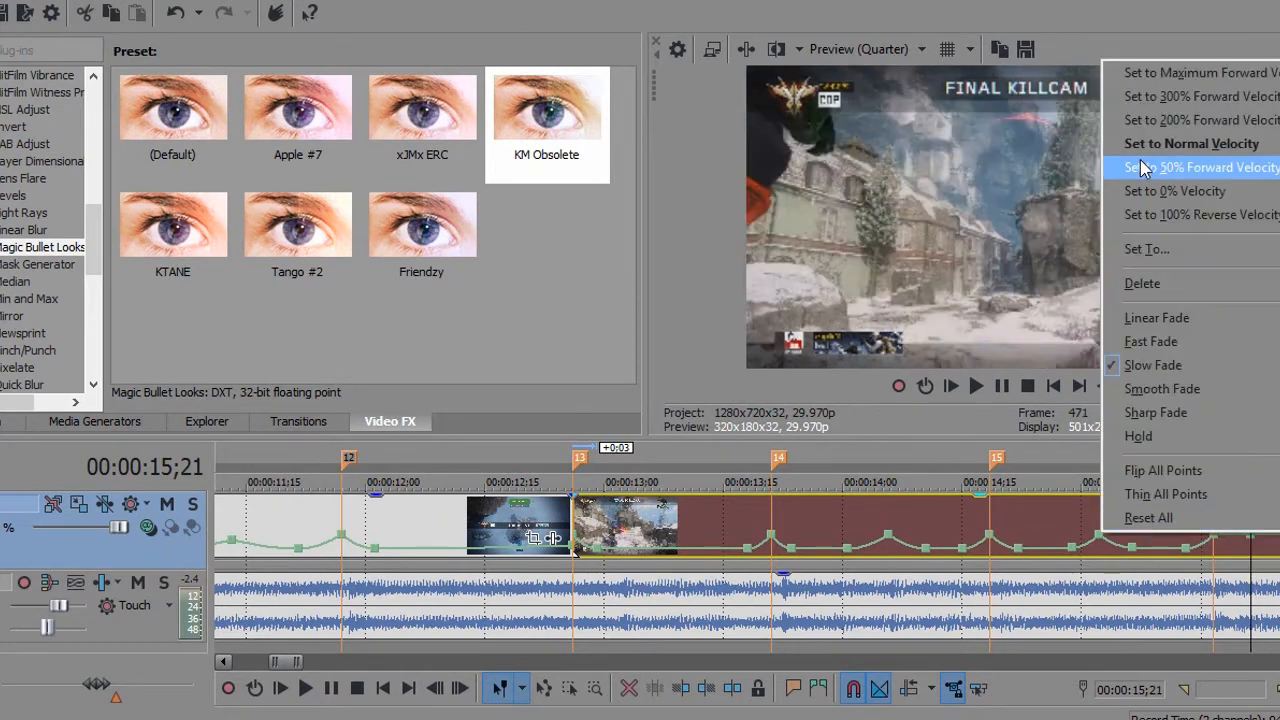
left_click(1144, 170)
right_click(1232, 531)
left_click(1272, 345)
scroll(747, 560, "right", 1)
scroll(747, 556, "right", 12)
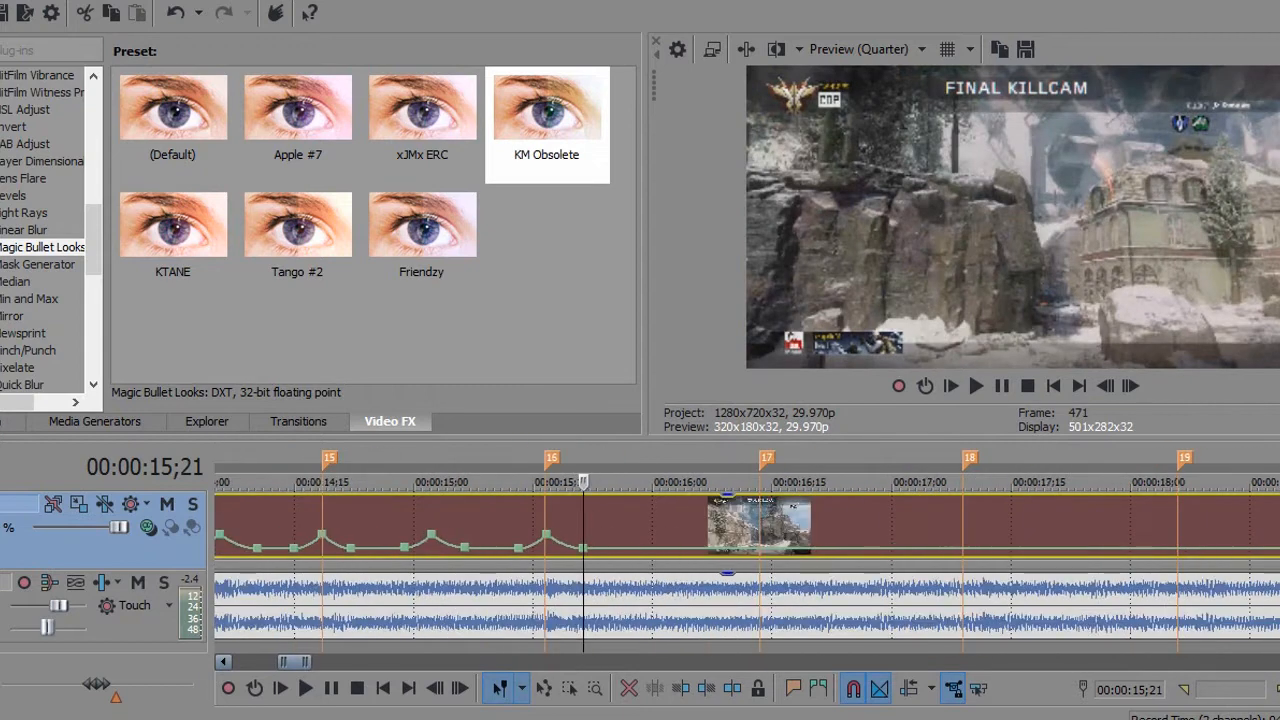
Examine the frames after marker 16, from 00:00:15;21 up to 00:00:16;05.
scroll(1272, 538, "right", 1)
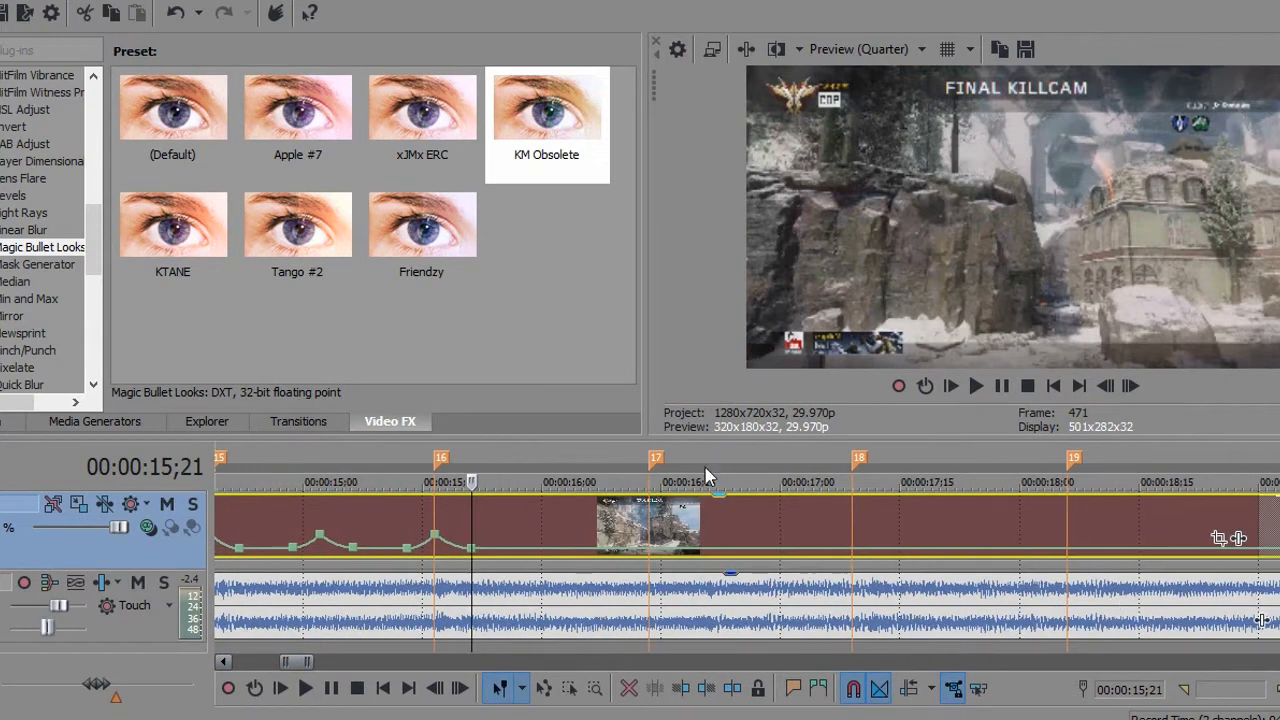
left_click(1131, 387)
left_click(1131, 387)
left_click(1131, 387)
left_click(1134, 387)
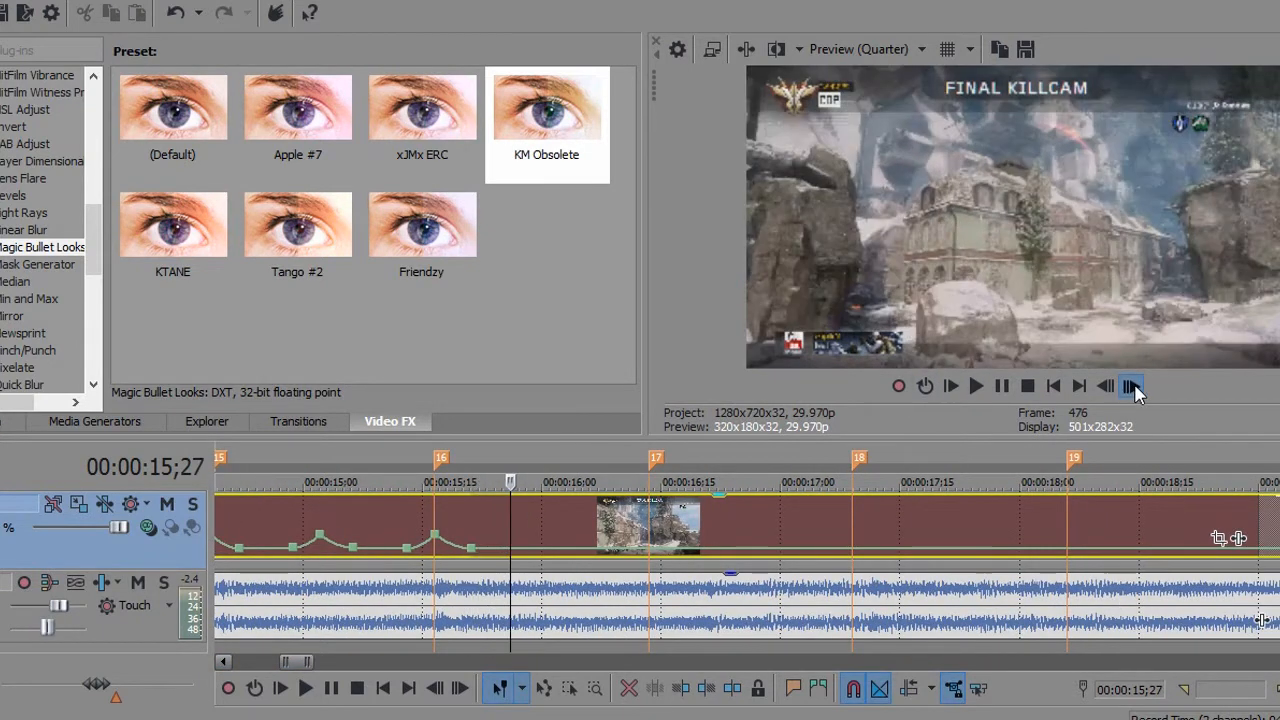
left_click(1135, 387)
left_click(1135, 387)
left_click(1135, 387)
left_click(1135, 387)
left_click(1135, 387)
left_click(1135, 387)
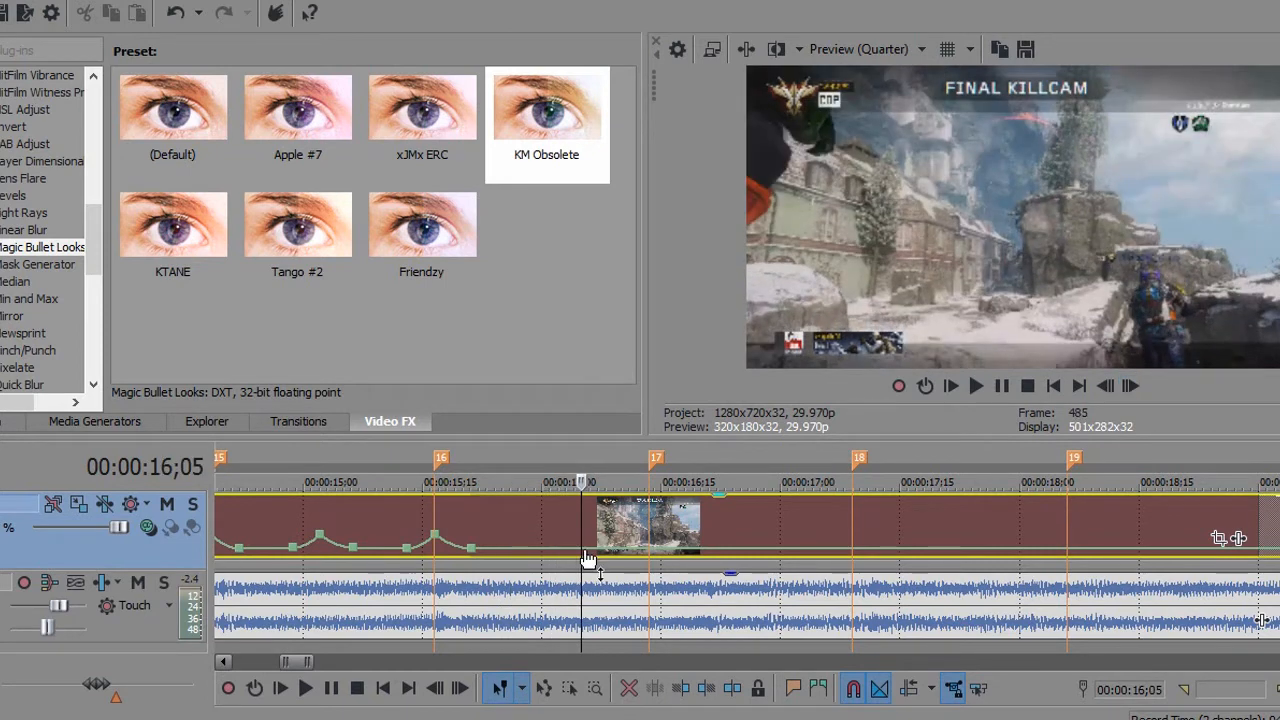
Examine the frames across the peak at marker 16 again, from 00:00:15;14 to 00:00:15;23.
left_click(412, 533)
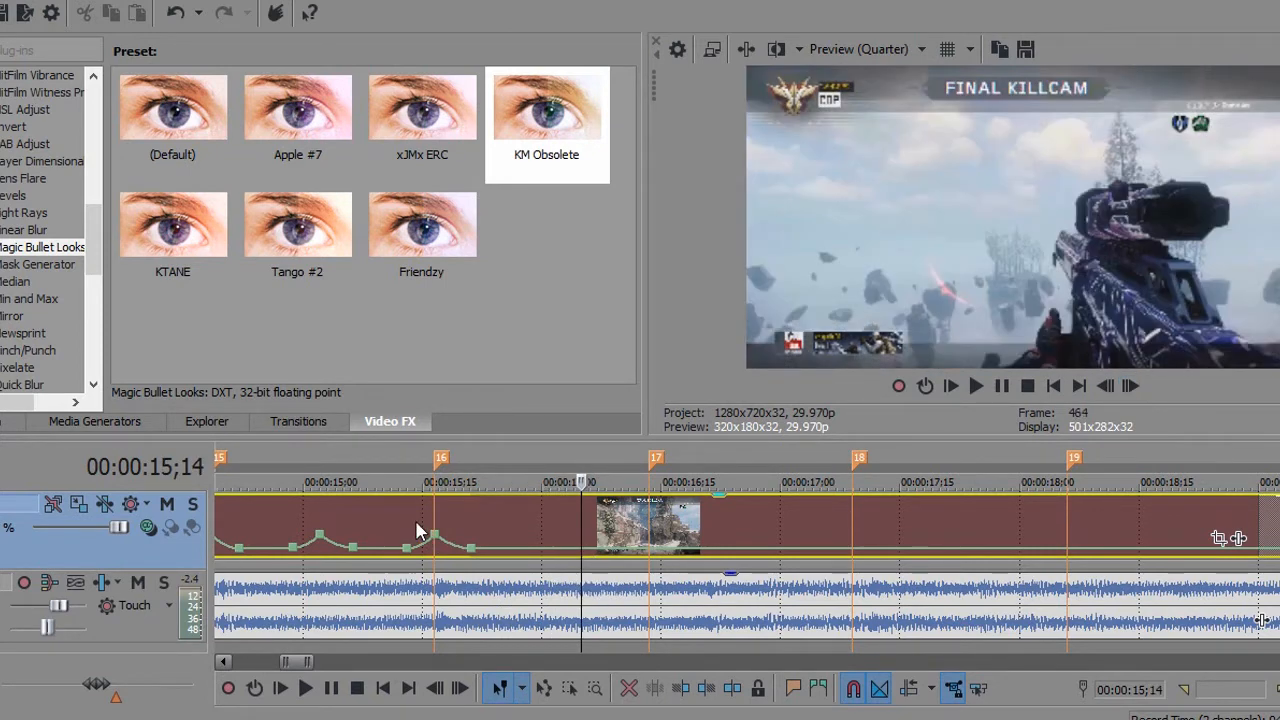
left_click(1135, 387)
left_click(1135, 387)
left_click(1135, 387)
left_click(1135, 387)
left_click(1135, 387)
left_click(1135, 387)
left_click(1135, 387)
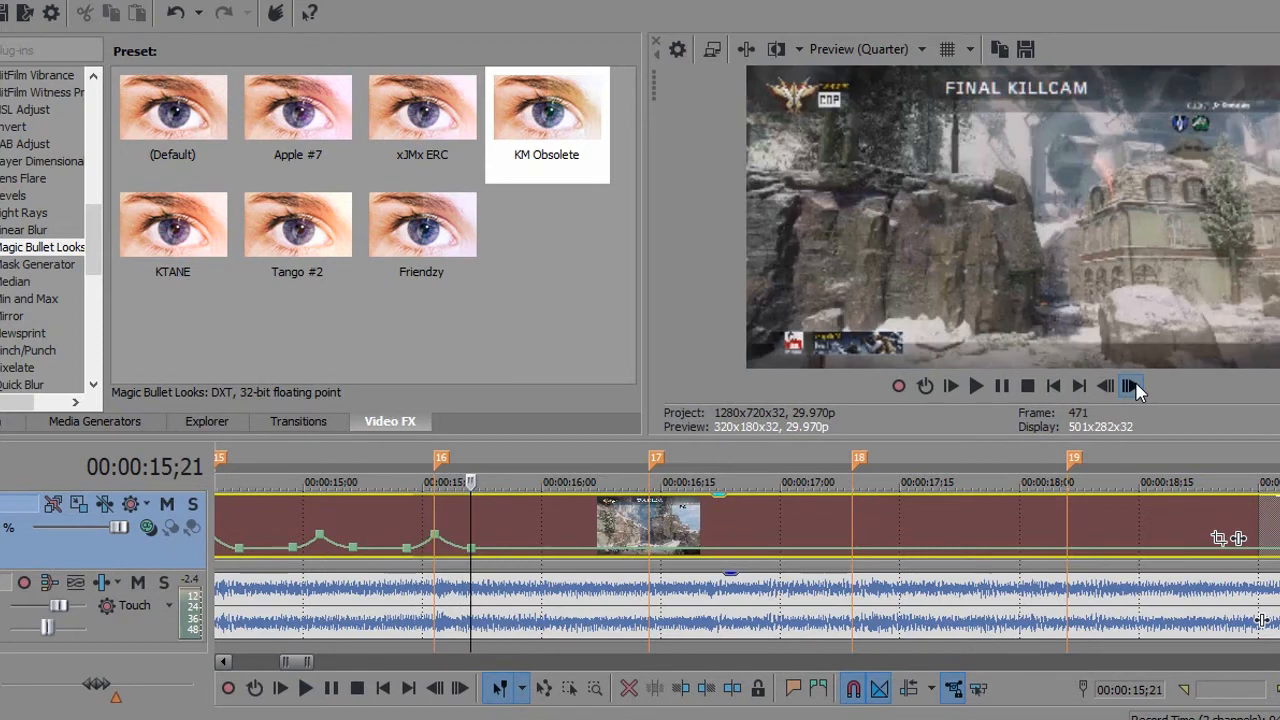
left_click(1135, 387)
left_click(1135, 387)
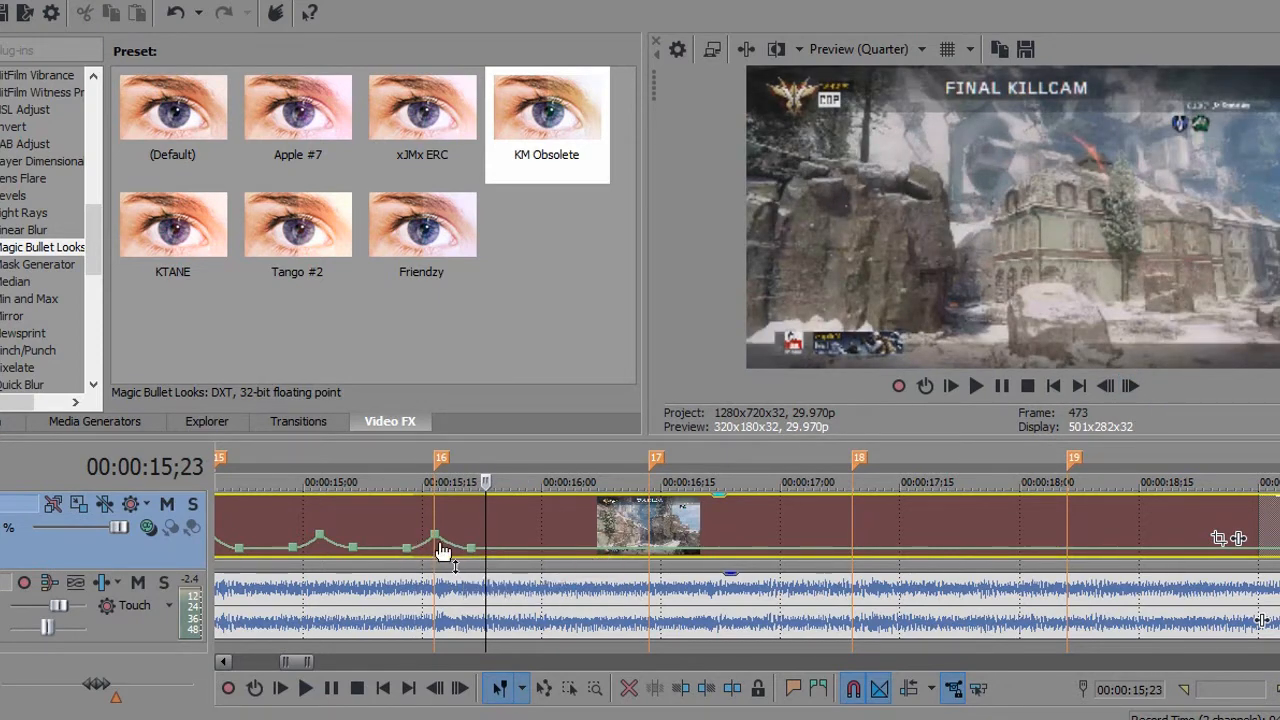
Add a velocity point at 00:00:15;25 and a 300% forward velocity peak at 00:00:15;29.
double_click(509, 551)
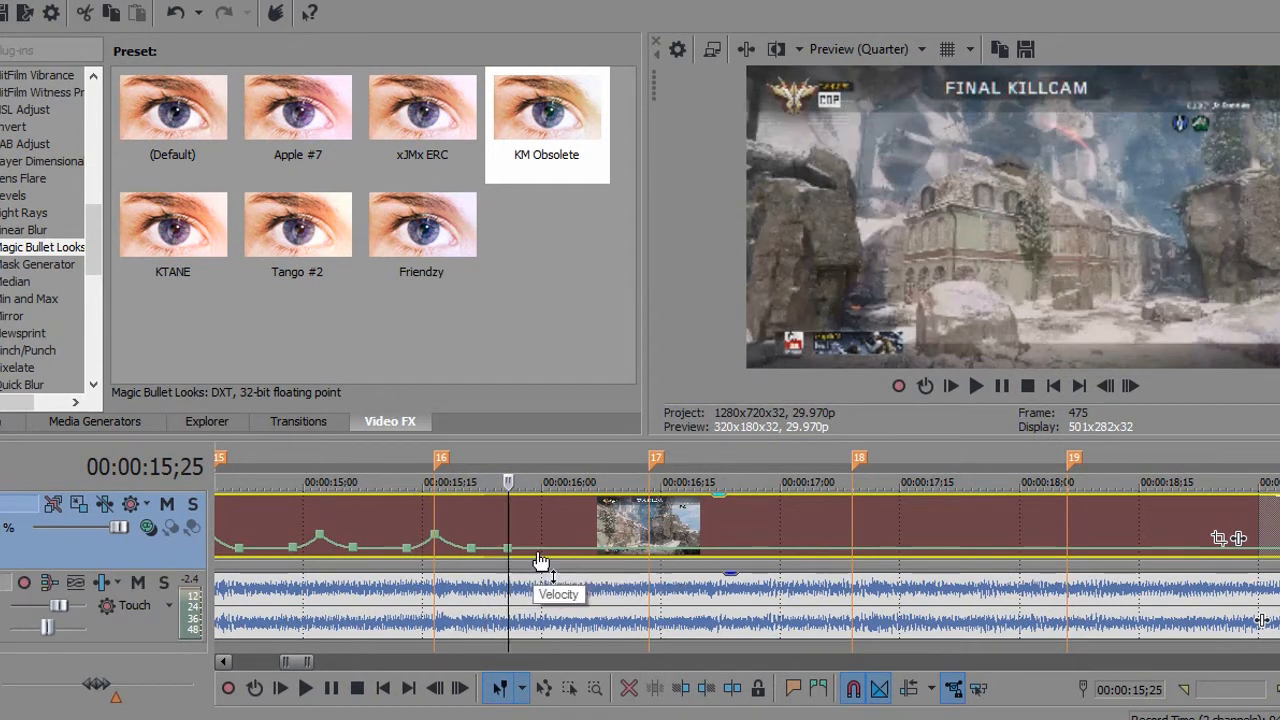
left_click(542, 558)
right_click(541, 556)
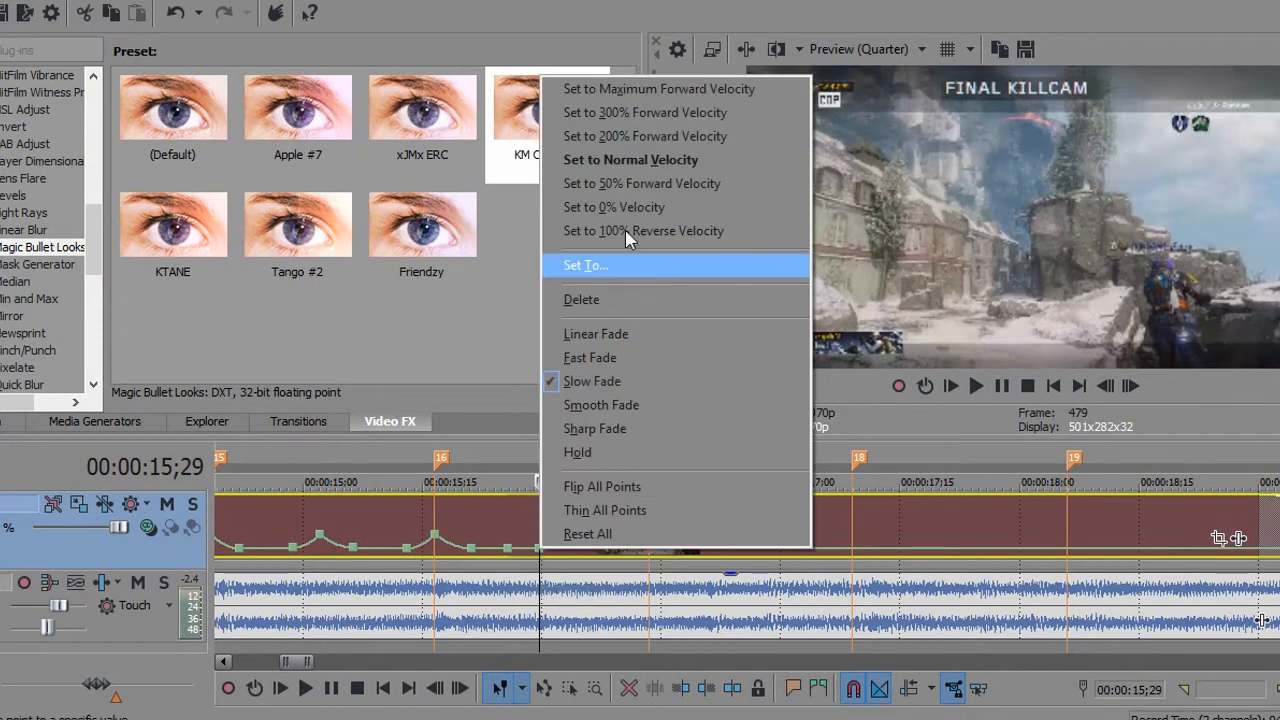
left_click(636, 118)
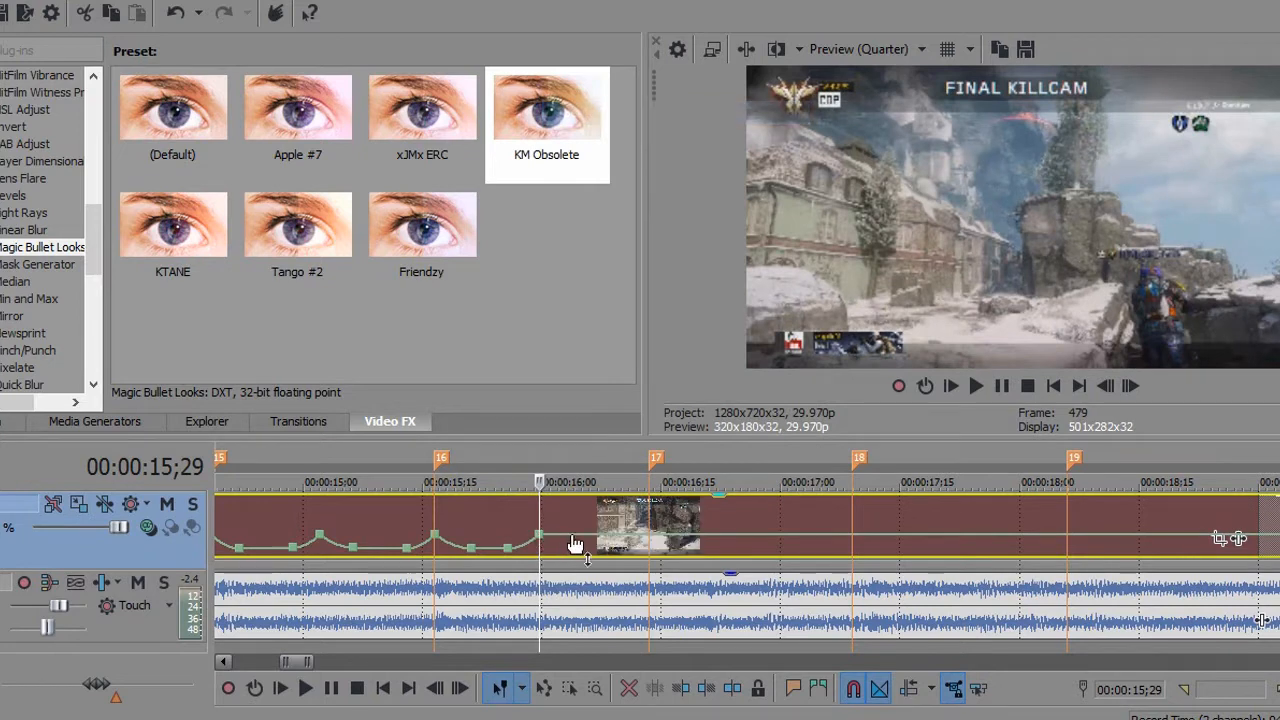
Add a 50% forward velocity point at 00:00:16;03 and give the curve leading down to it a fast fade.
right_click(568, 536)
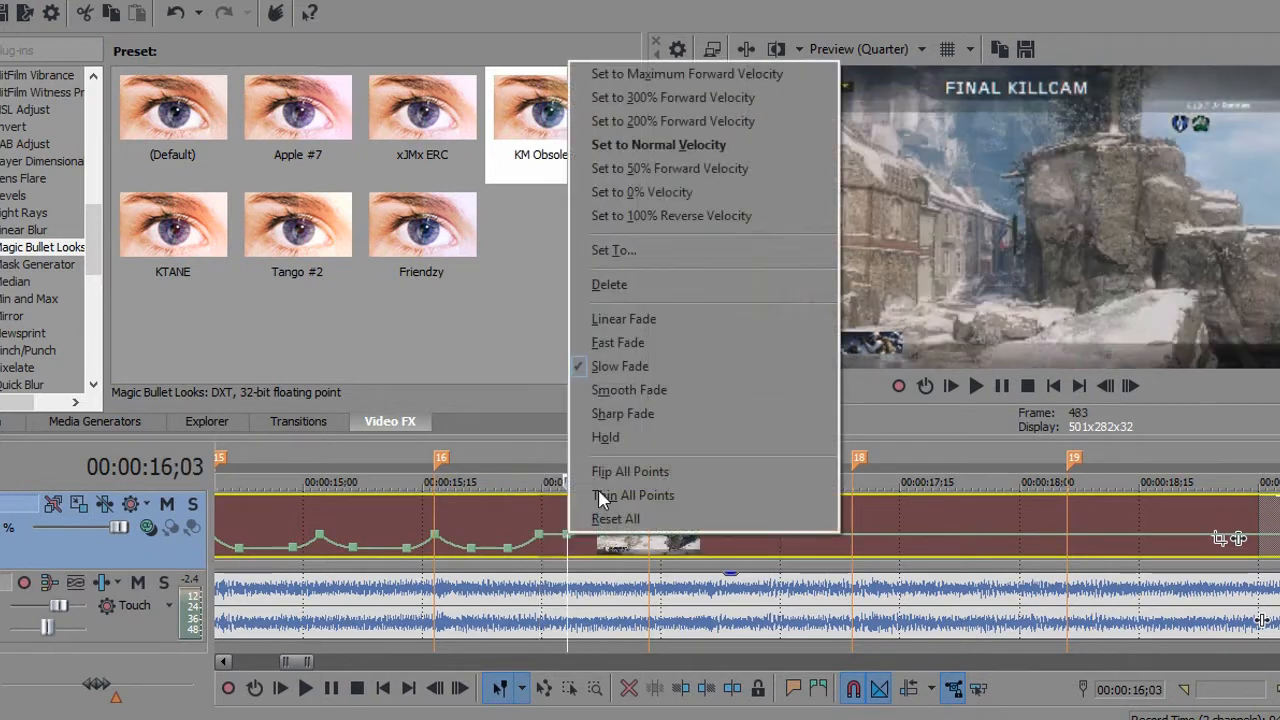
left_click(688, 170)
right_click(552, 536)
left_click(604, 349)
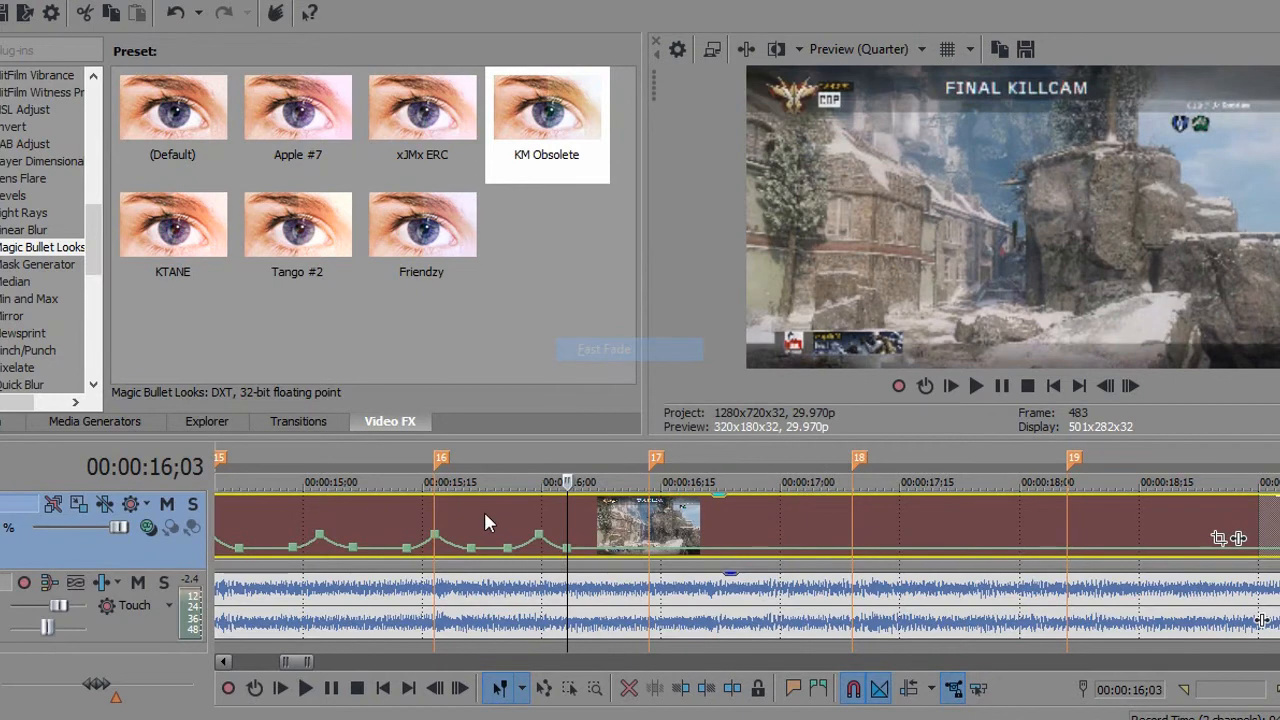
Add velocity points at 00:00:16;09 and at marker 17, raising the marker 17 point to a peak lower than the previous ones.
left_click(485, 516)
left_click(1130, 390)
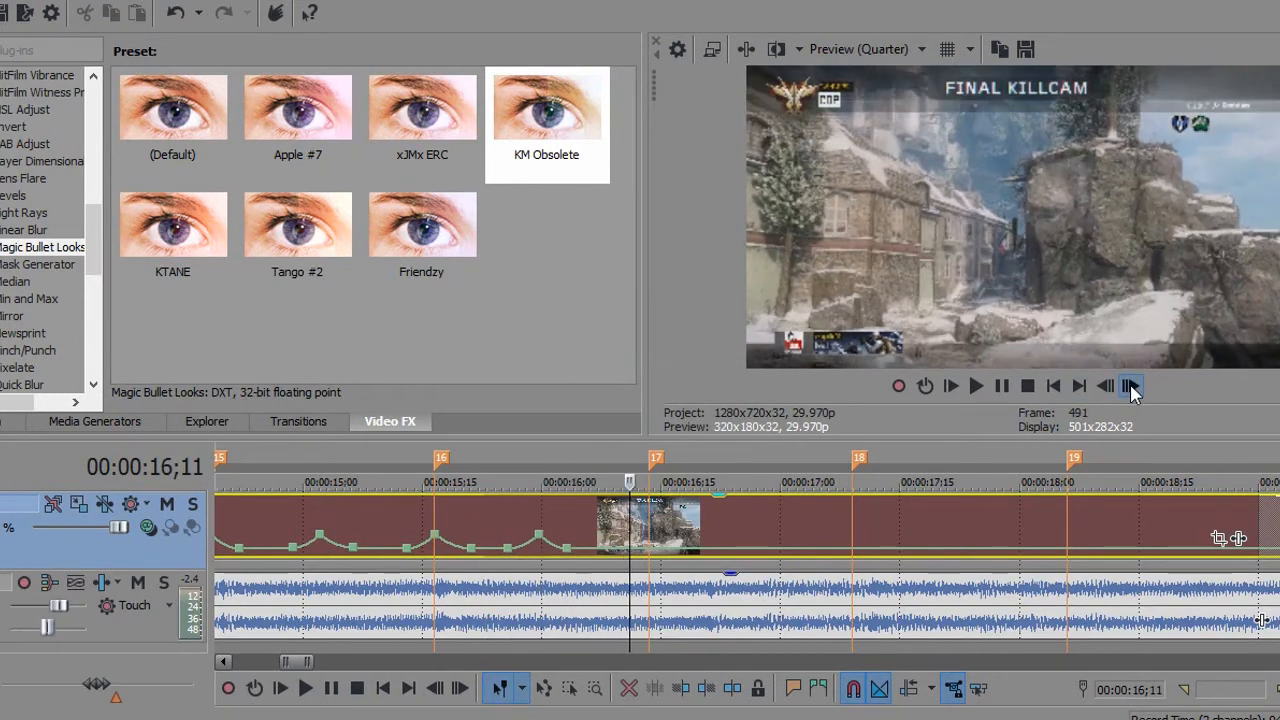
left_click(1106, 385)
left_click(1106, 385)
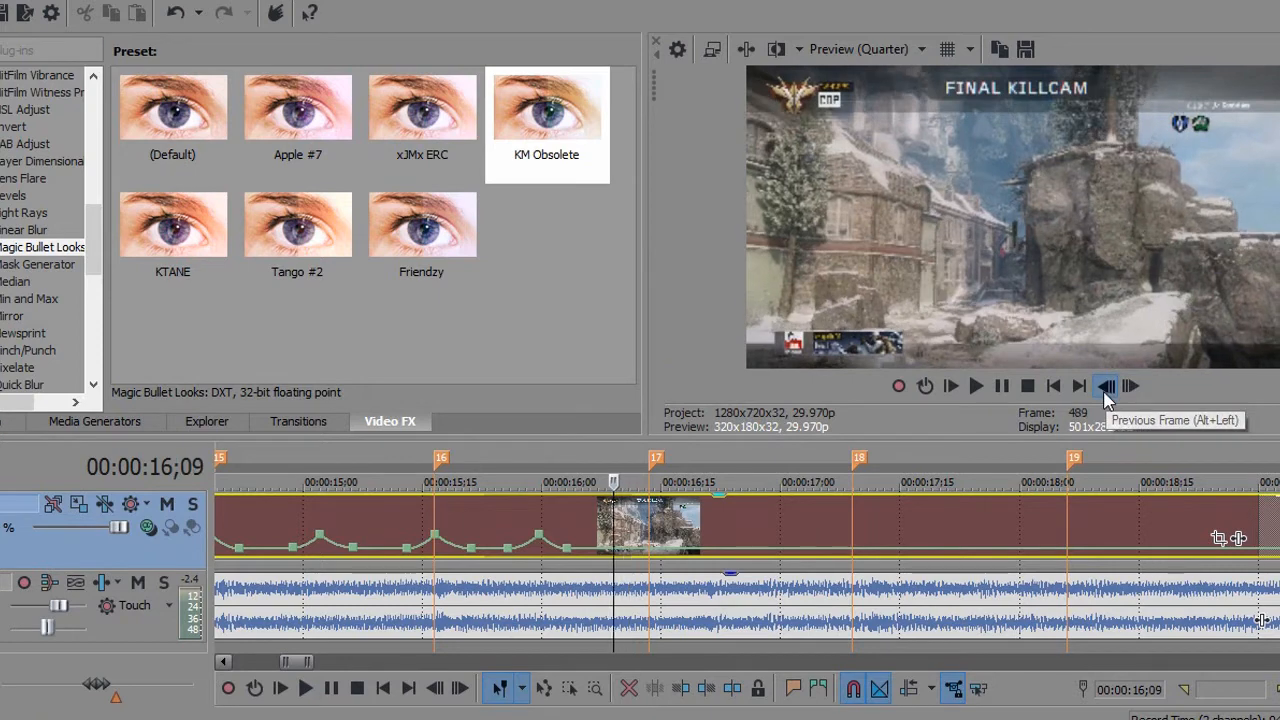
left_click(650, 548)
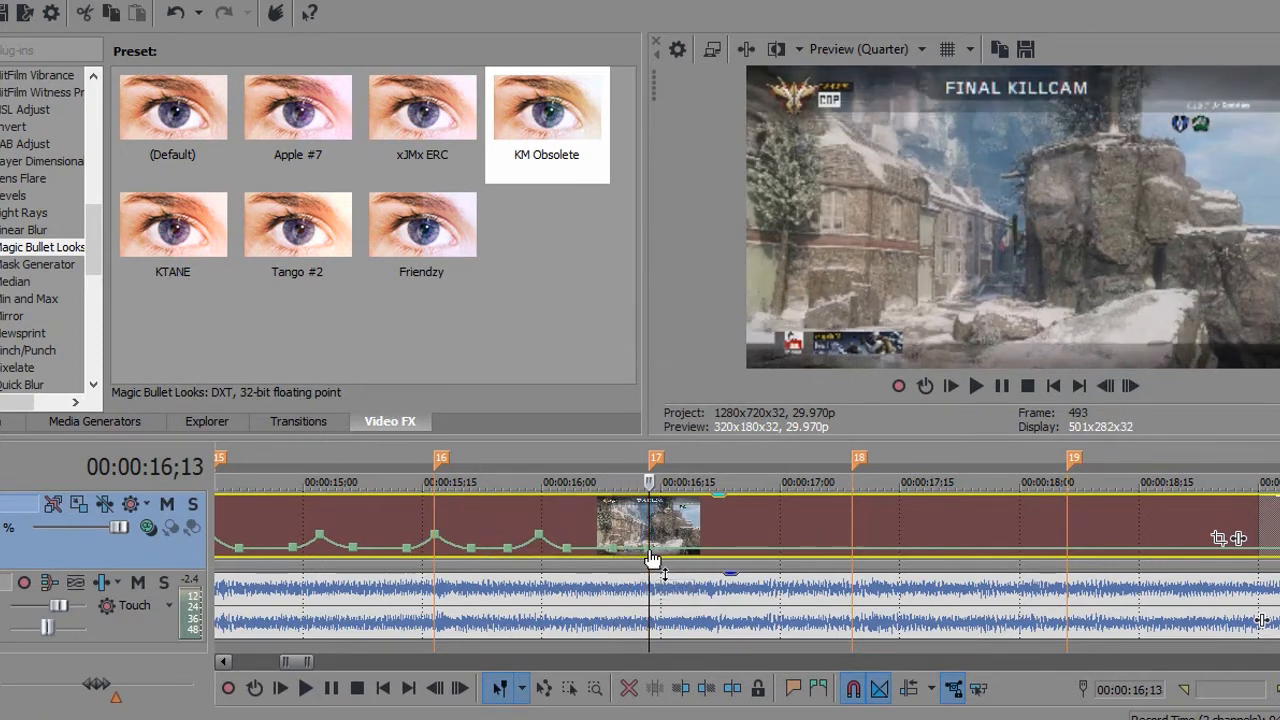
right_click(650, 548)
left_click(751, 183)
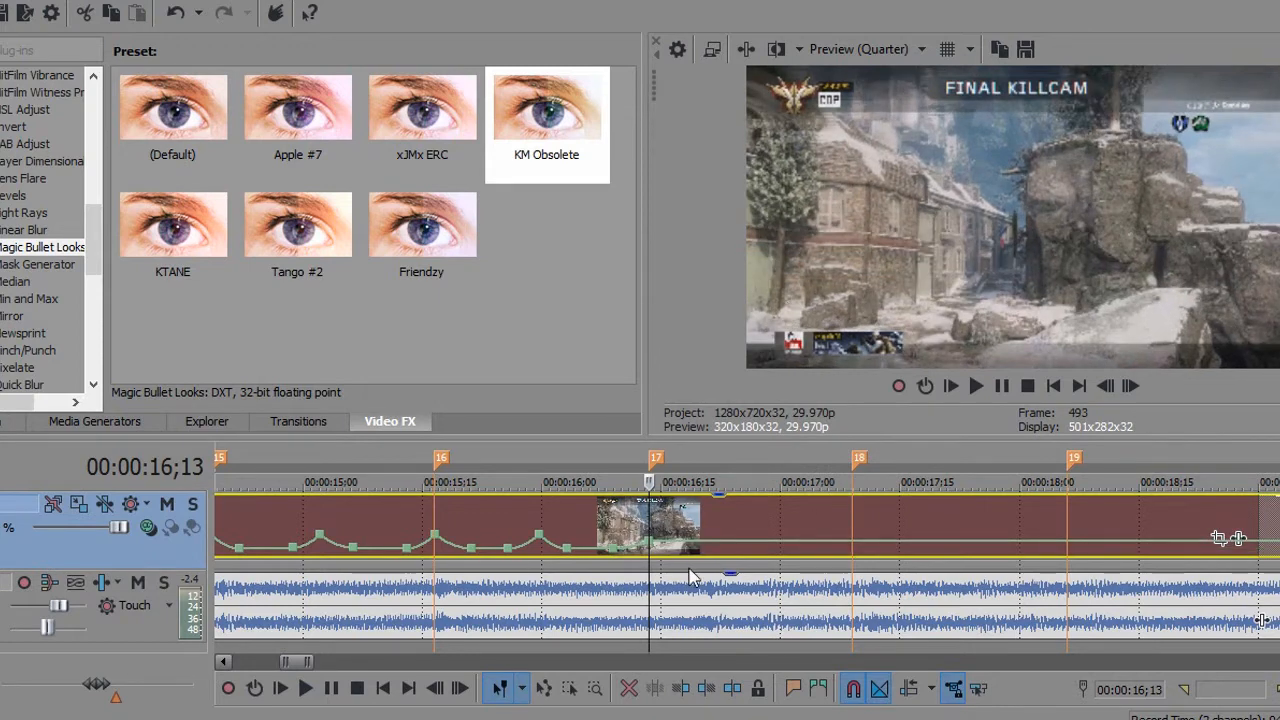
Add velocity points at 00:00:16;26 and marker 18, and dip the curve to 50% at 00:00:16;19 with a fast fade leading down.
double_click(751, 547)
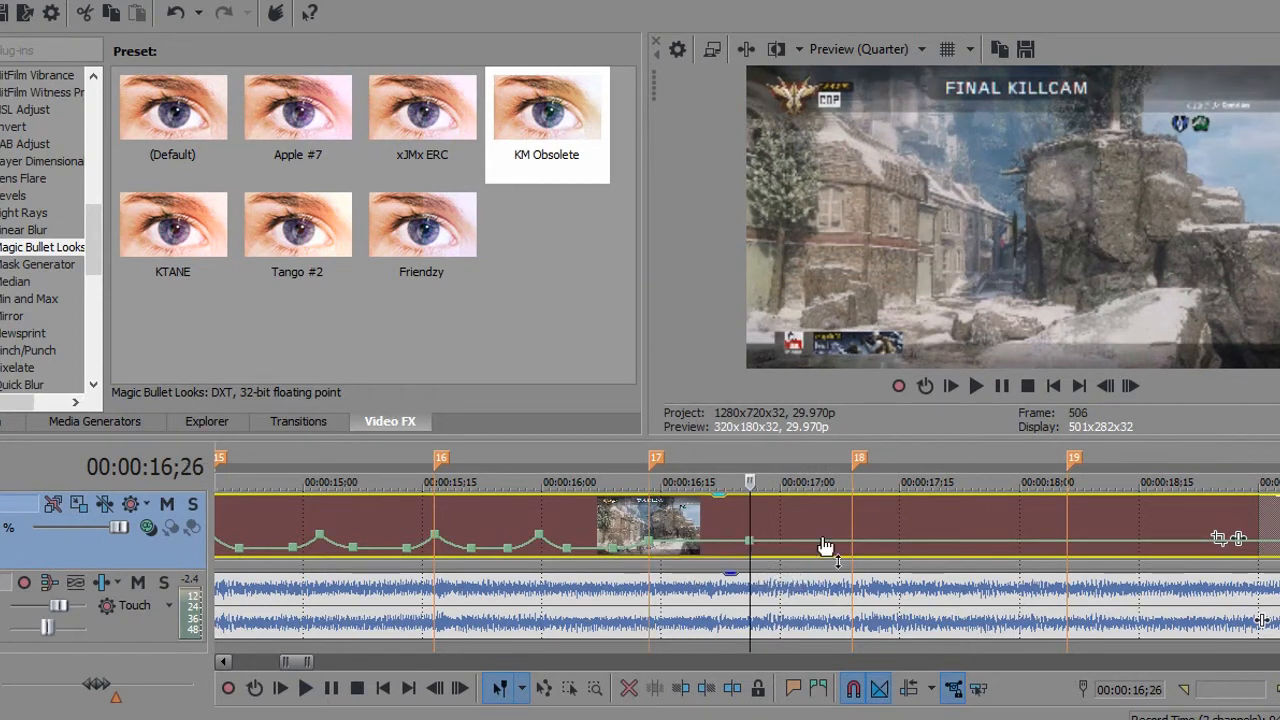
double_click(853, 547)
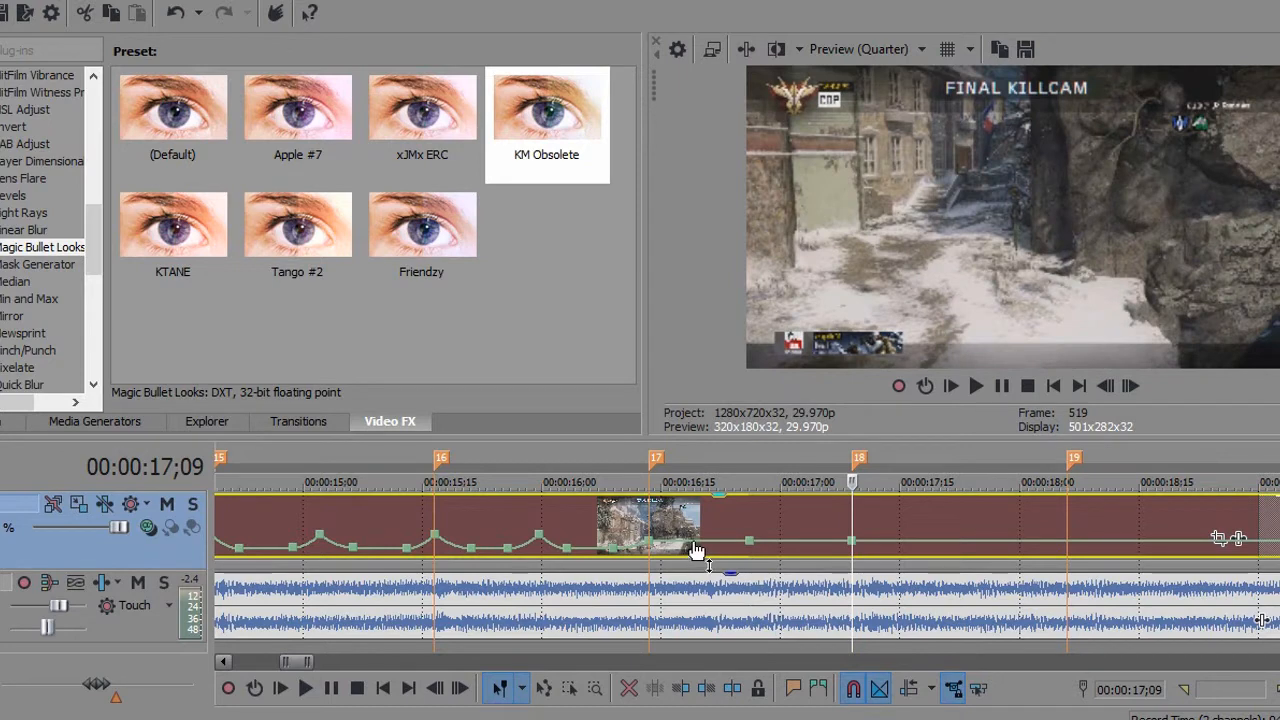
right_click(700, 551)
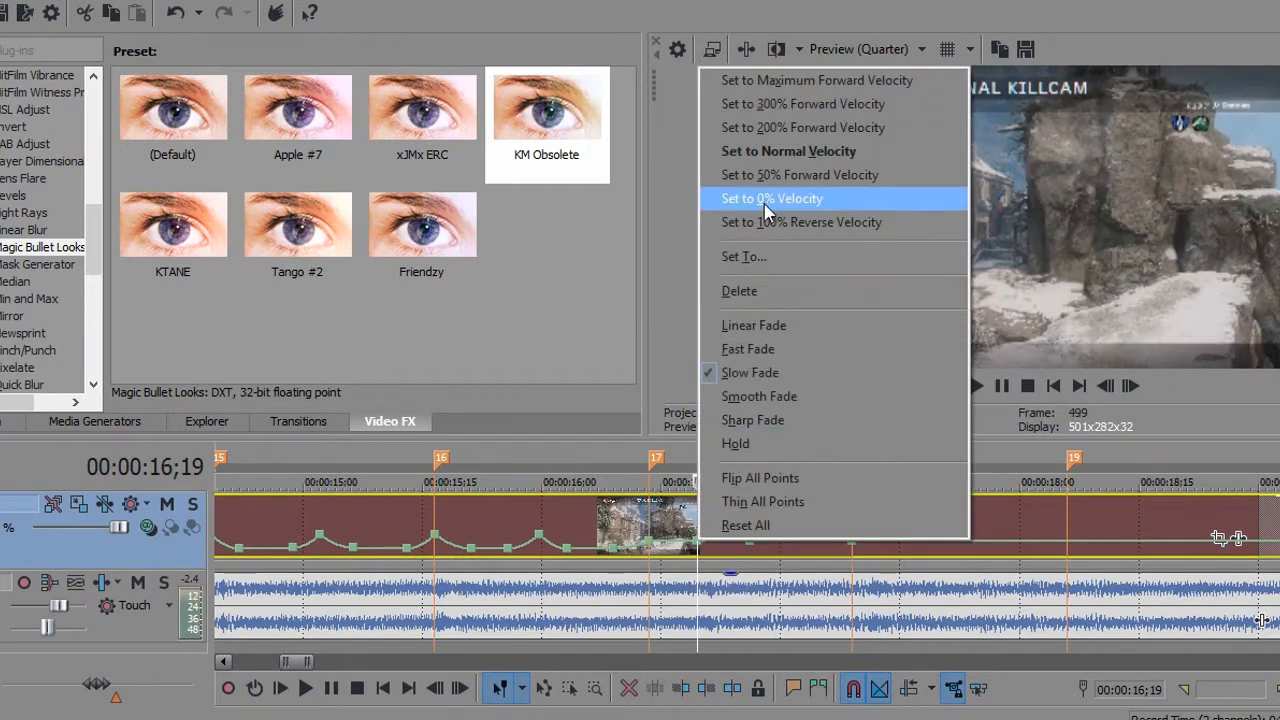
left_click(770, 197)
right_click(679, 545)
left_click(712, 358)
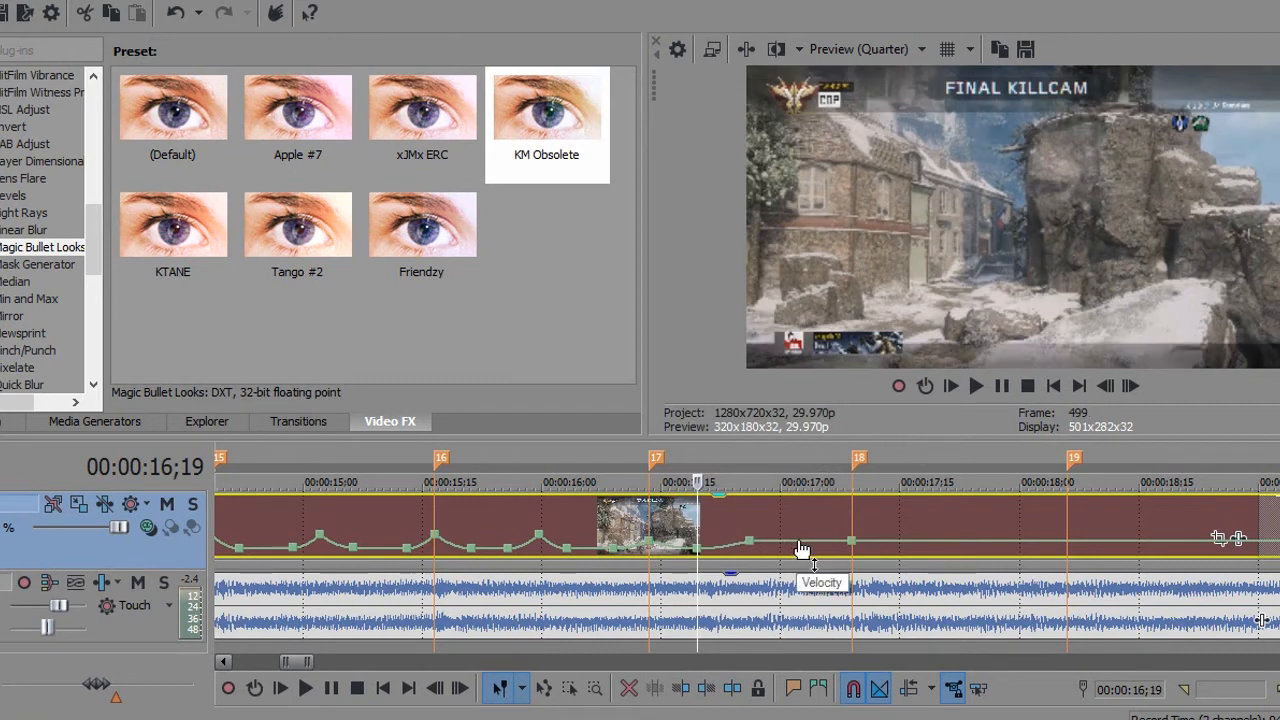
Add a 50% forward velocity point at 00:00:17;02 before marker 18 and give the curve leading down to it a fast fade.
left_click(806, 548)
right_click(806, 548)
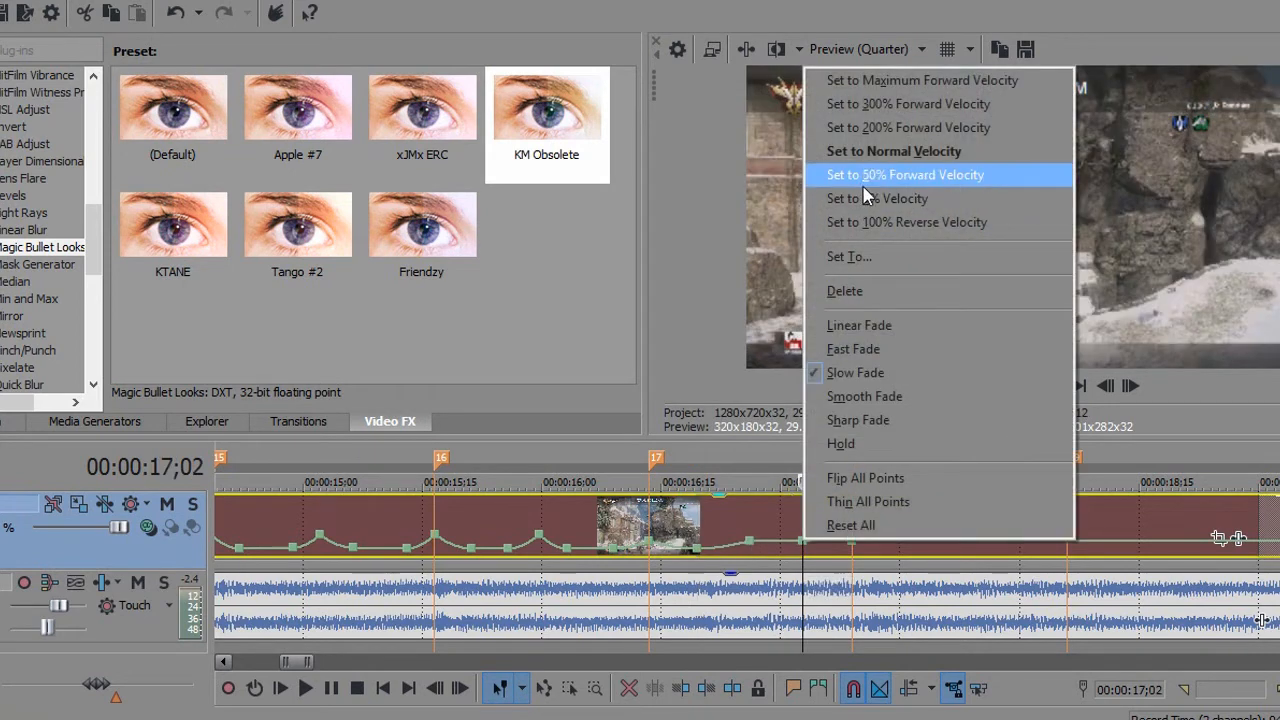
left_click(860, 177)
right_click(789, 543)
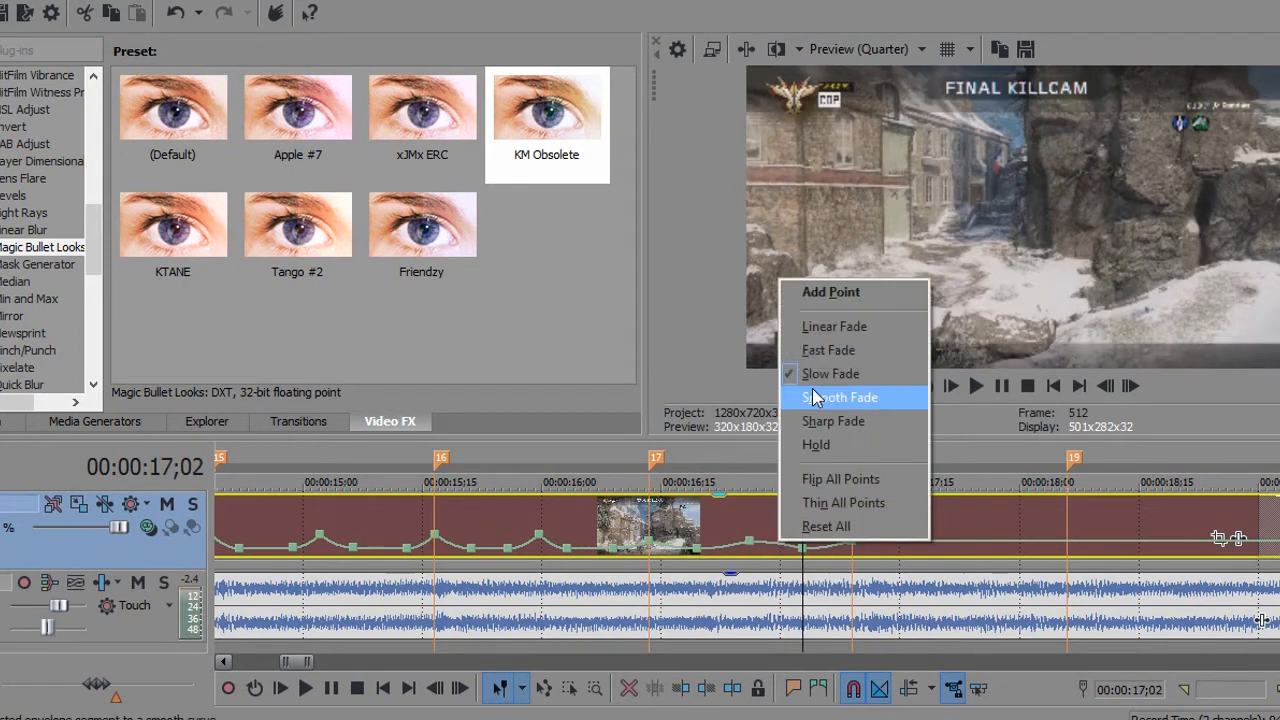
left_click(829, 346)
Split the final killcam clip at 00:00:16;14 and at marker 18.
left_click(653, 510)
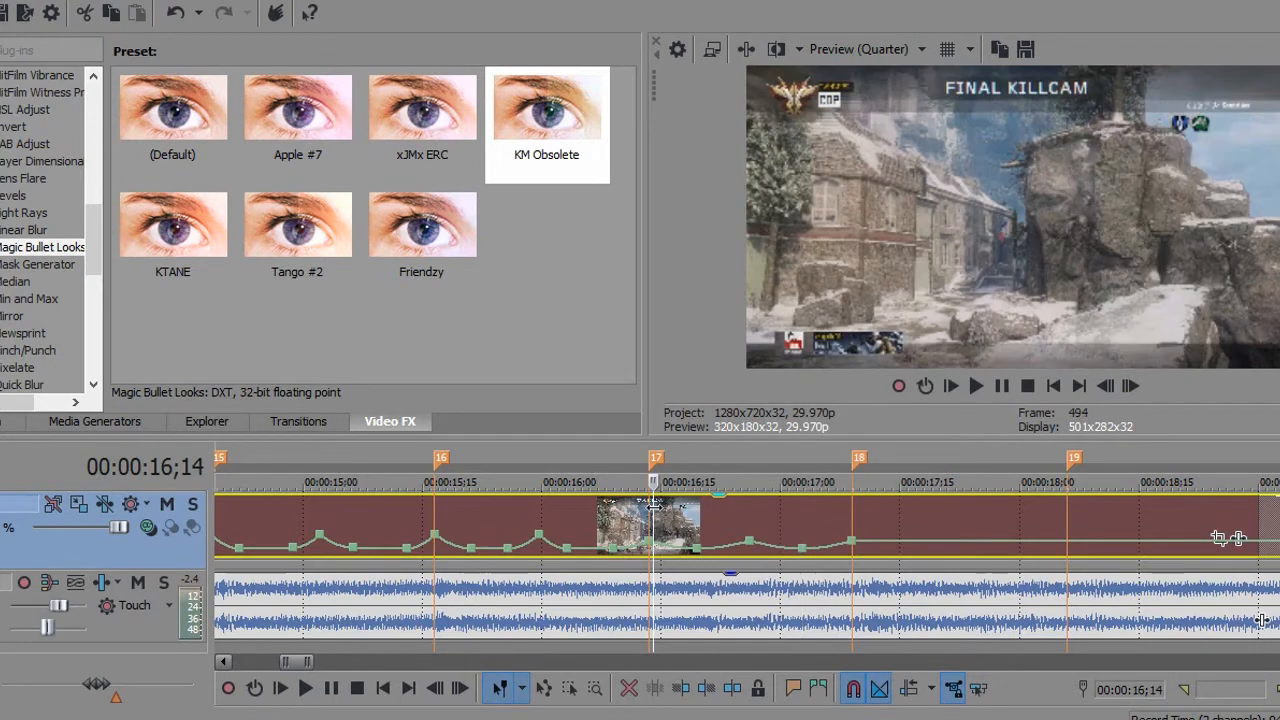
left_click(852, 530)
key("s")
For the clip between markers 17 and 18, turn off Maintain aspect ratio, disable resample and set the playback rate to 4.
left_click(741, 523)
right_click(742, 523)
left_click(792, 713)
left_click(528, 284)
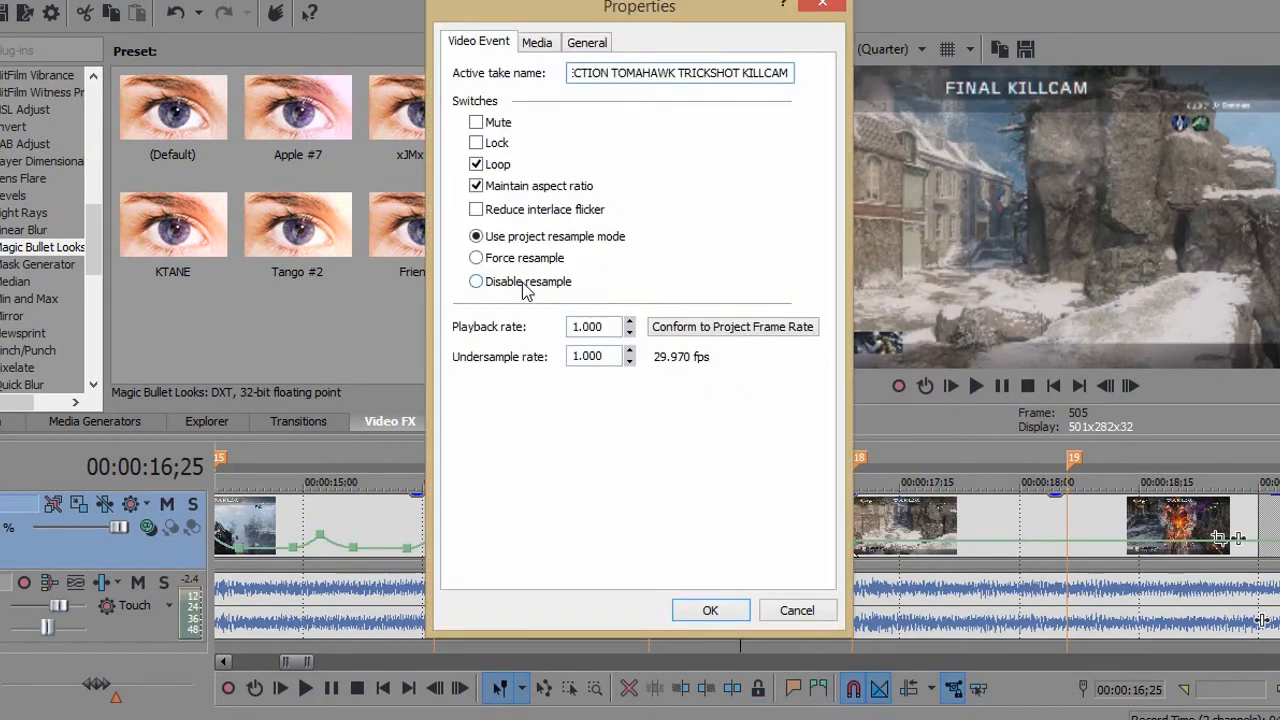
left_click_drag(607, 328, 491, 340)
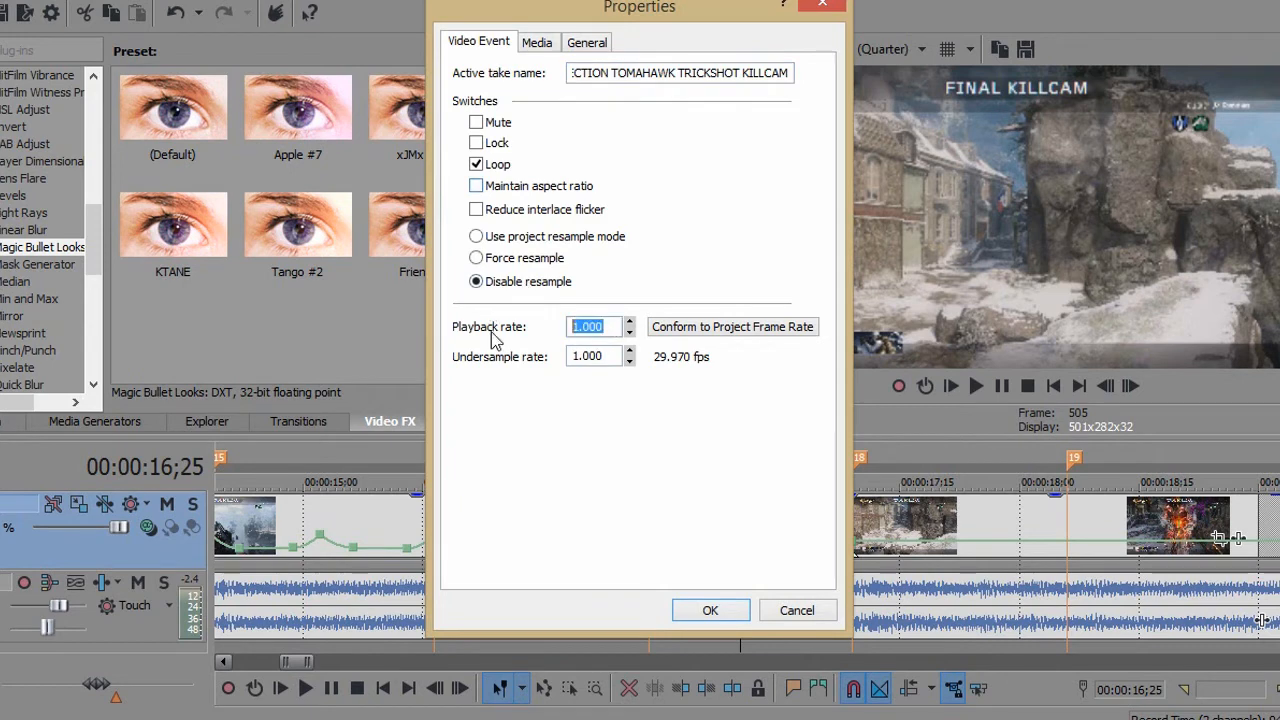
type("4")
key("Return")
Turn off Maintain aspect ratio in the properties of the killcam clip that ends at marker 17.
left_click(552, 520)
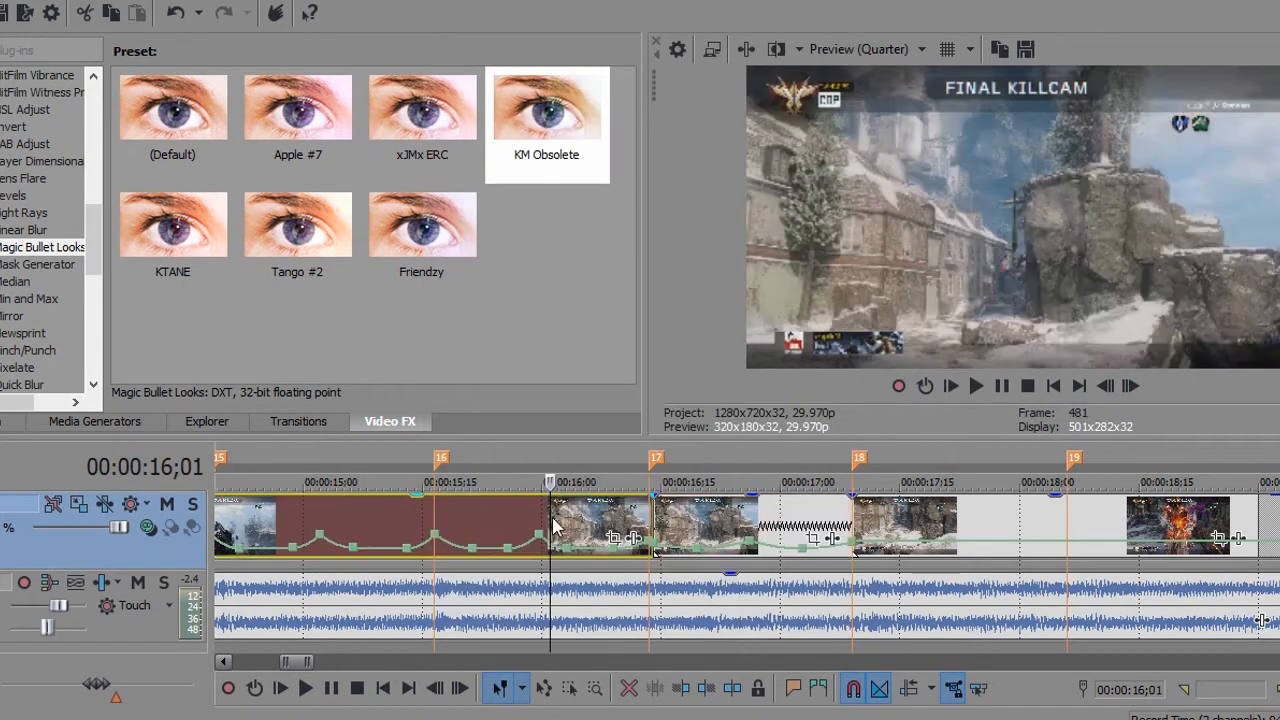
right_click(555, 527)
left_click(590, 709)
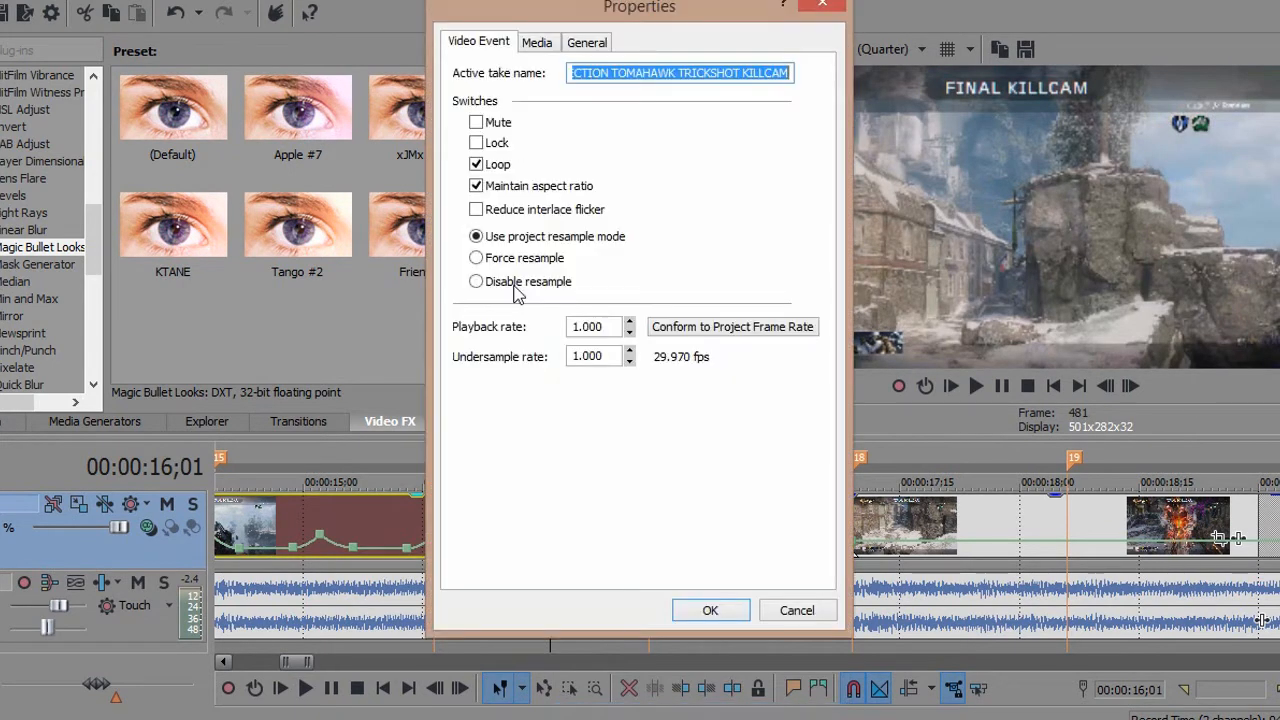
left_click(476, 186)
left_click(700, 609)
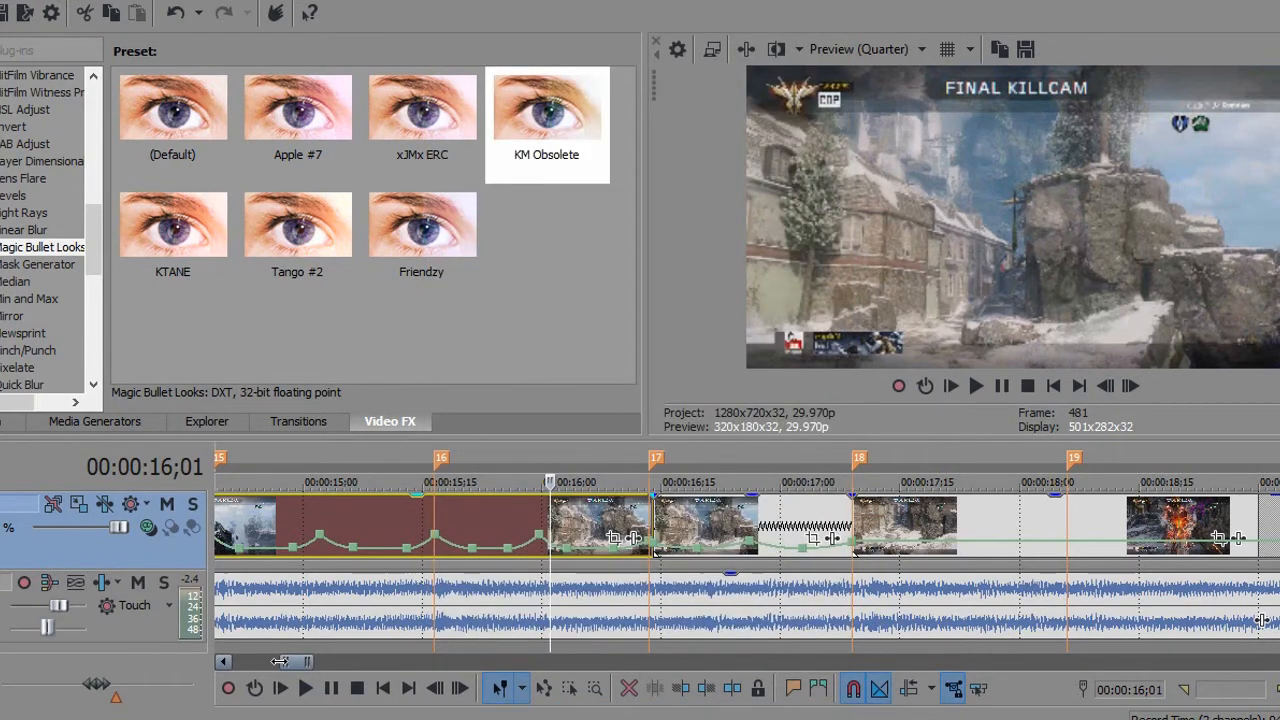
Disable resample in the properties of the clip that runs through marker 12 and ends at marker 13.
left_click_drag(279, 661, 268, 661)
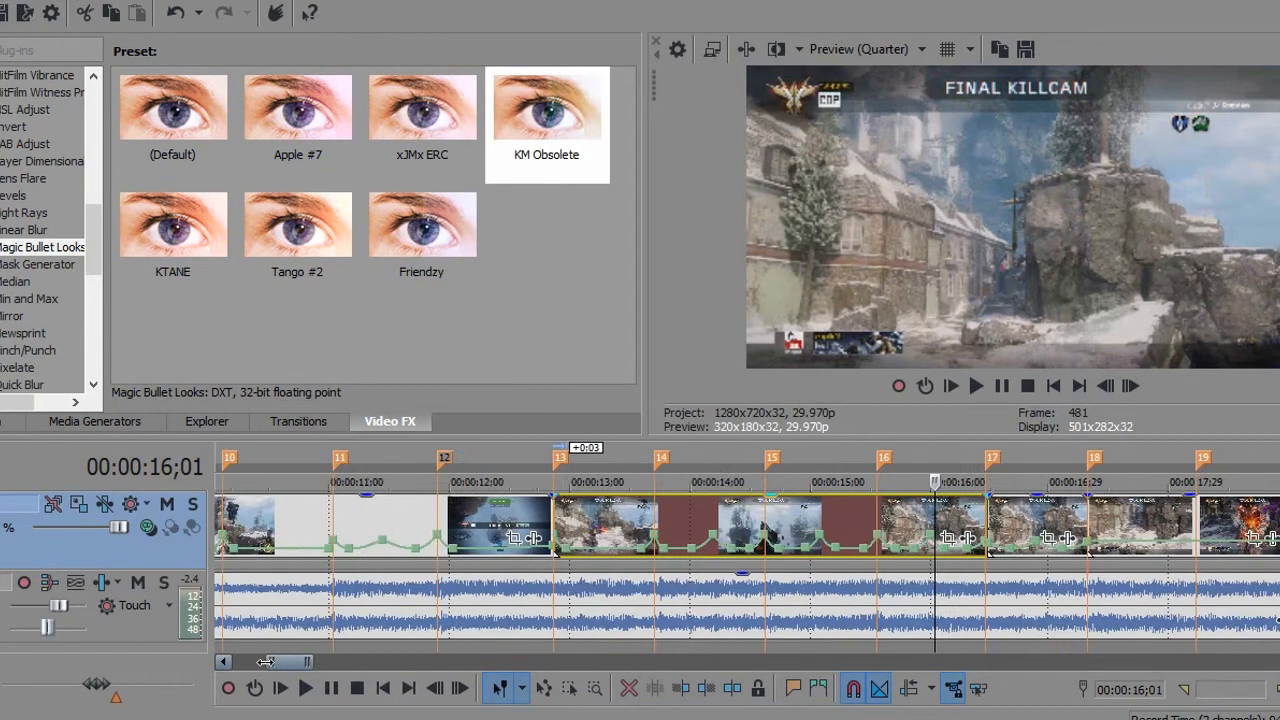
right_click(445, 572)
left_click(500, 709)
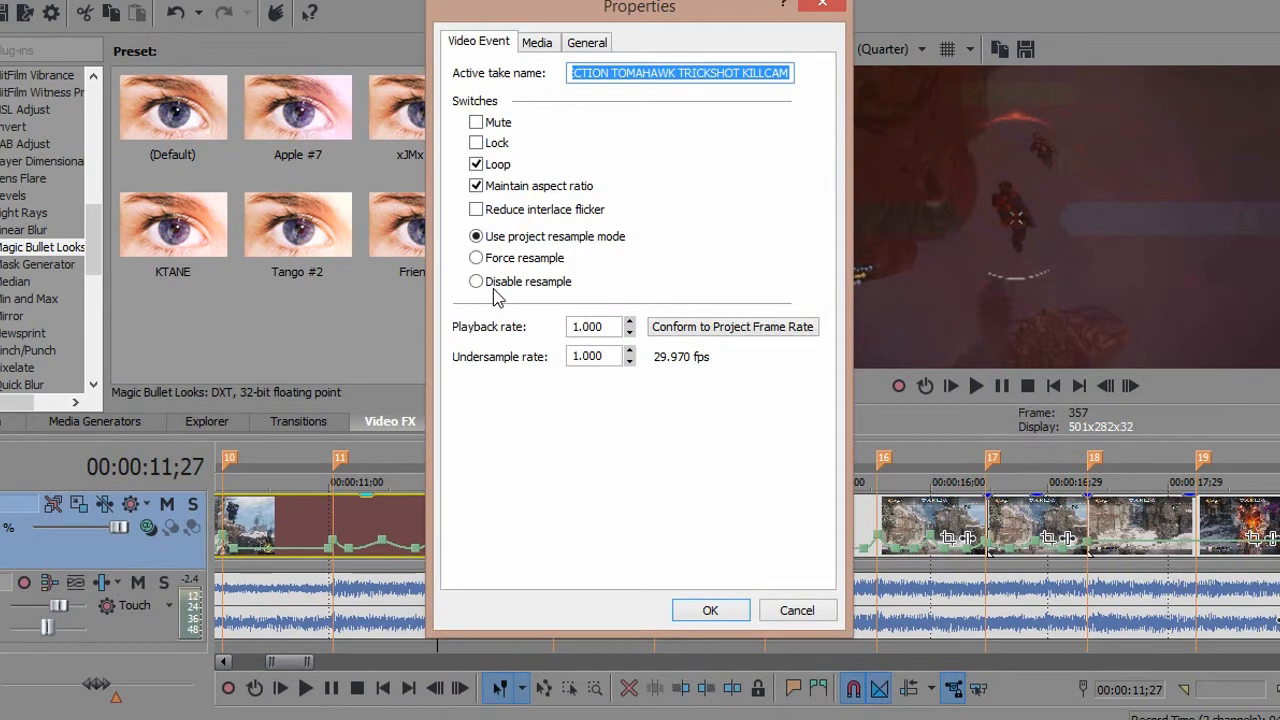
left_click(490, 283)
left_click(680, 608)
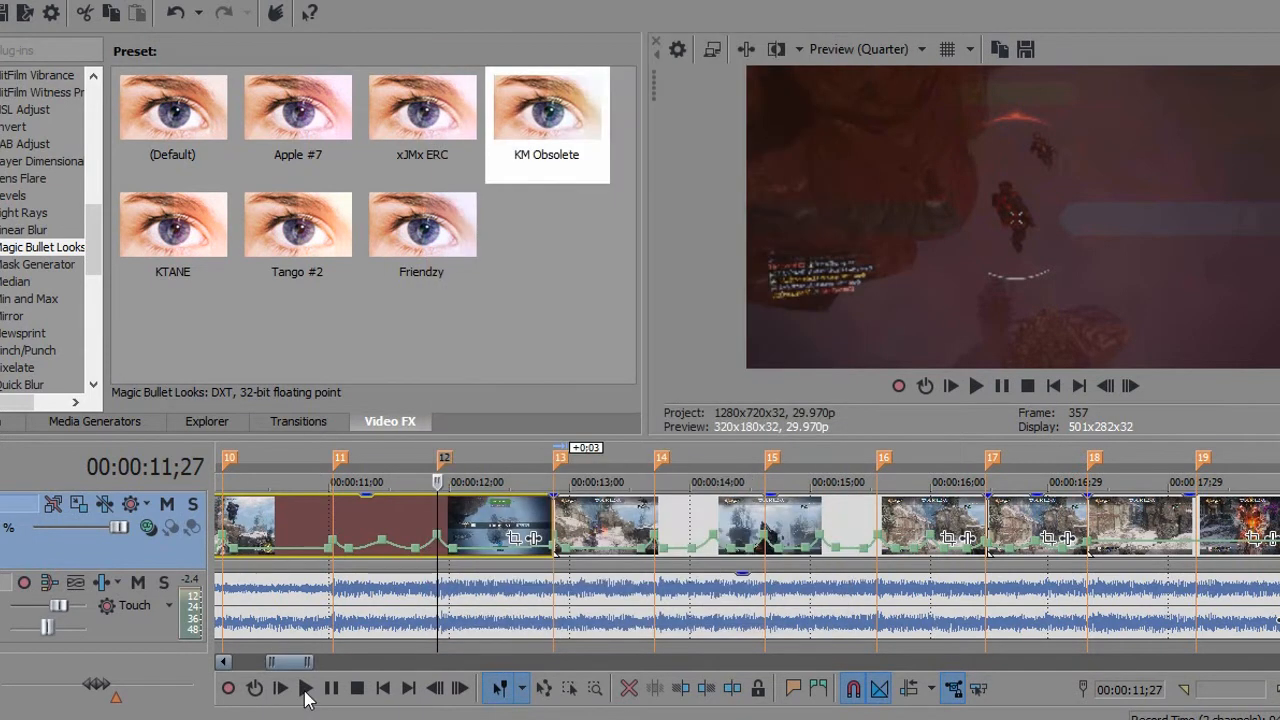
Turn off Maintain aspect ratio in the properties of the opening clip at the start of the timeline.
left_click_drag(270, 660, 237, 660)
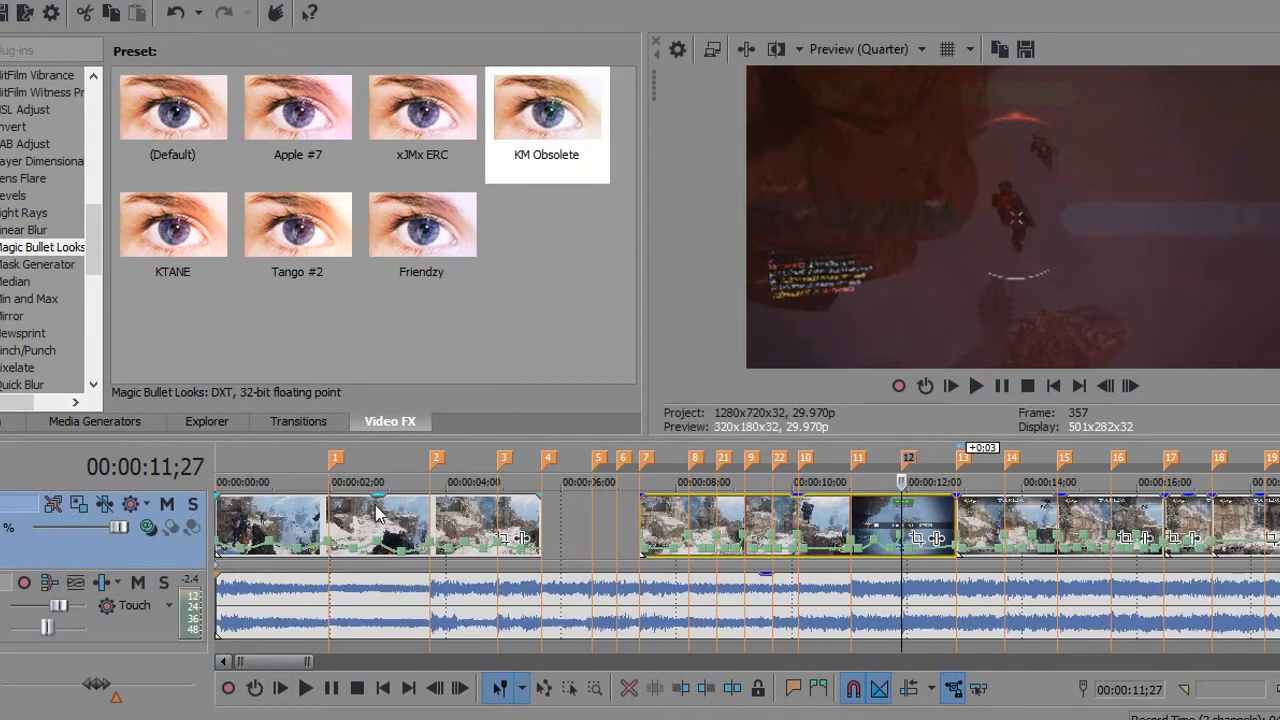
right_click(376, 514)
left_click(430, 712)
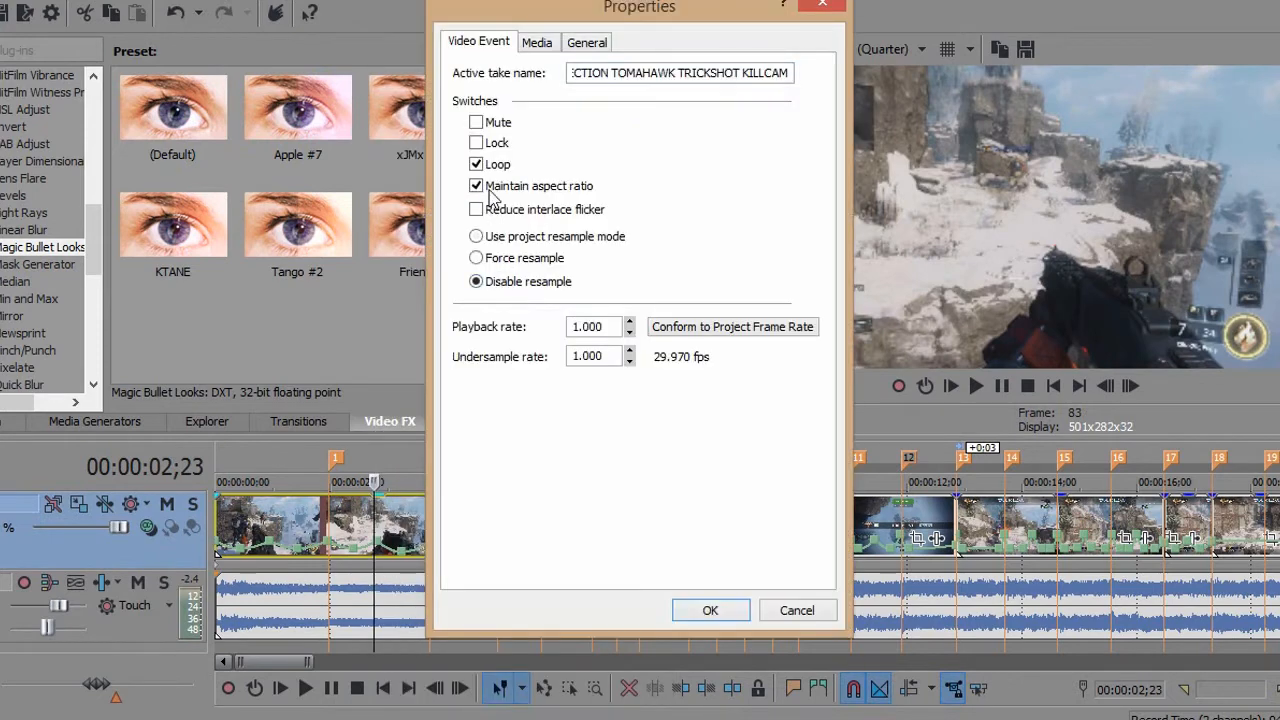
left_click(490, 192)
left_click(697, 608)
Review the final killcam frame by frame from just before marker 17 to marker 18.
left_click_drag(282, 666, 315, 666)
left_click(637, 521)
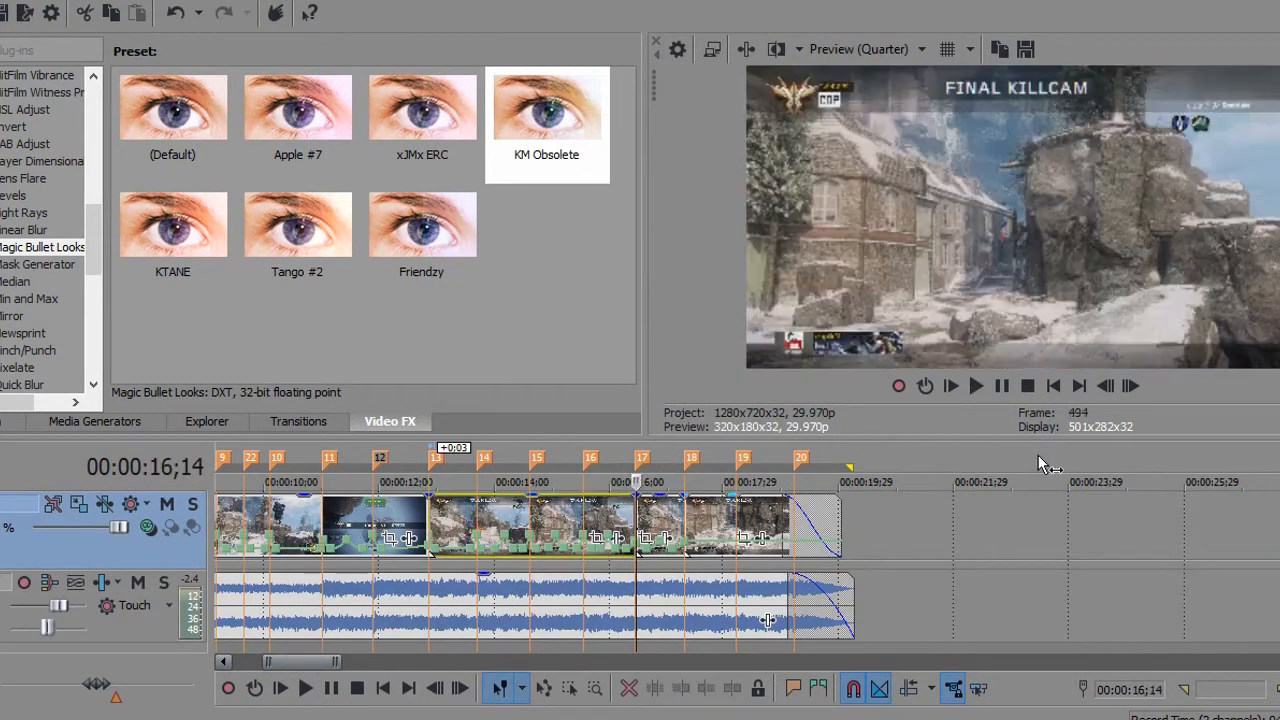
scroll(766, 620, "up", 5)
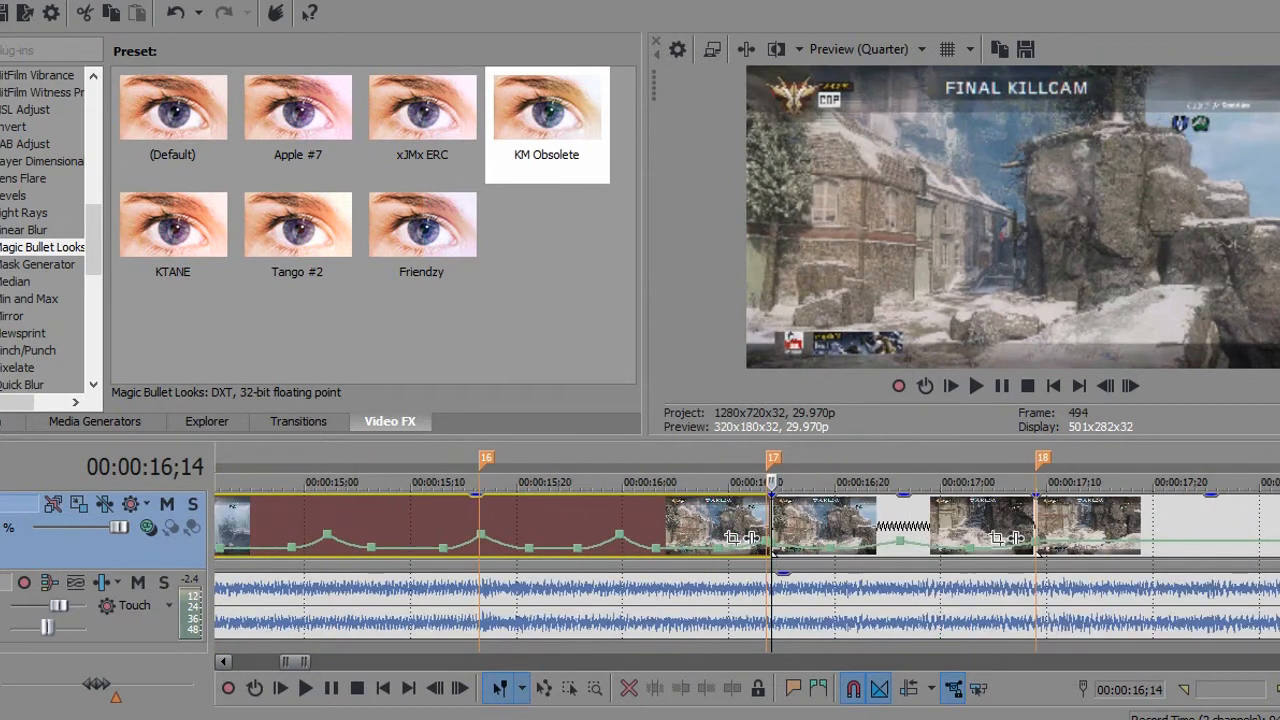
left_click(813, 520)
left_click(718, 526)
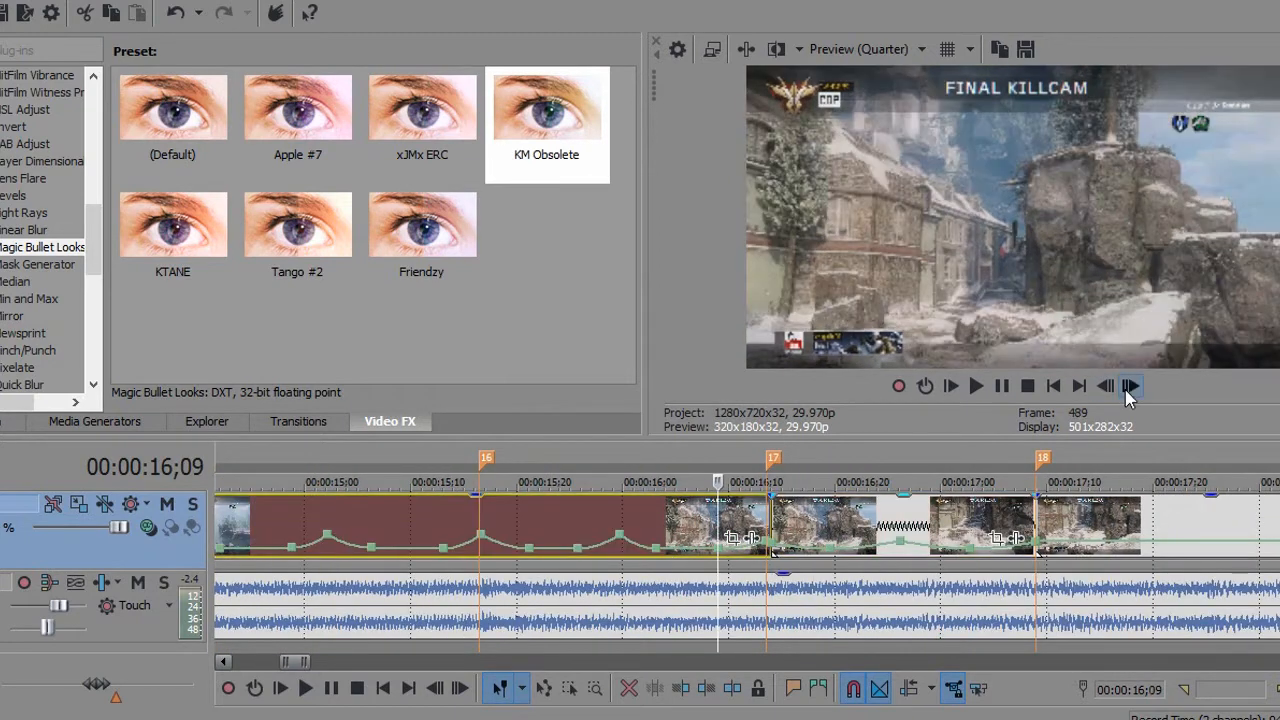
left_click(1127, 389)
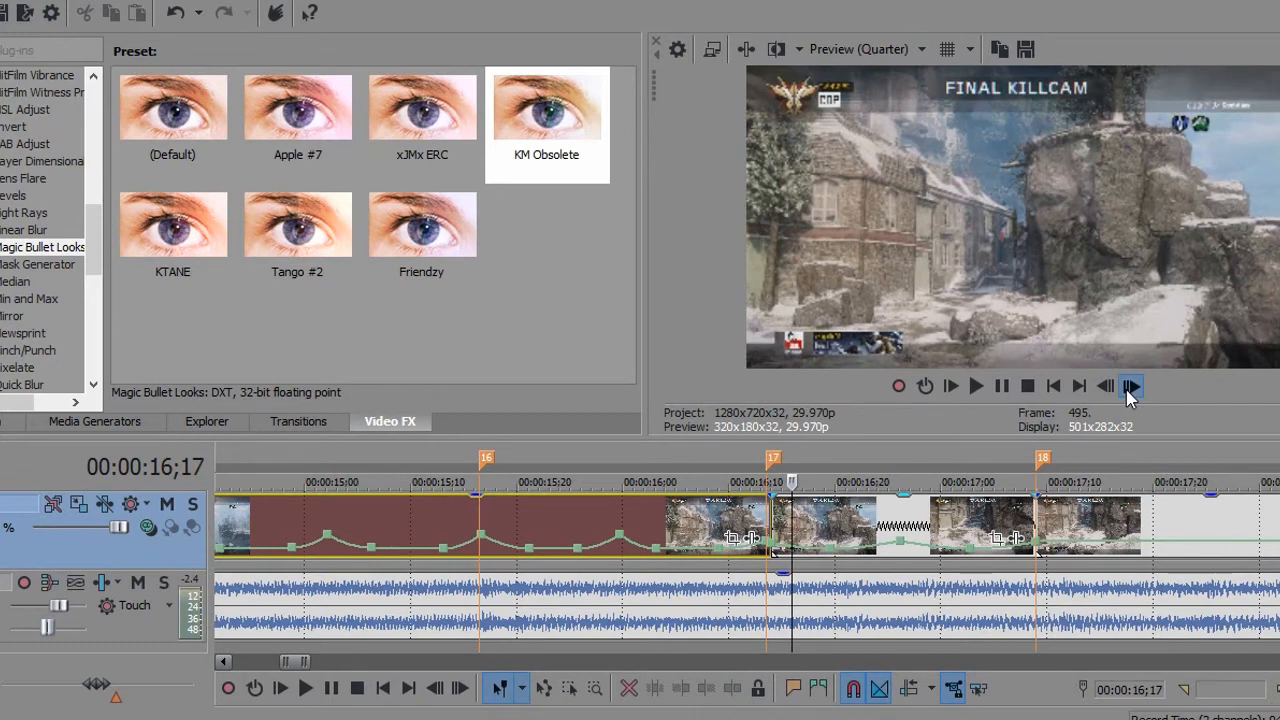
left_click(1130, 388)
left_click(1130, 388)
left_click(1130, 388)
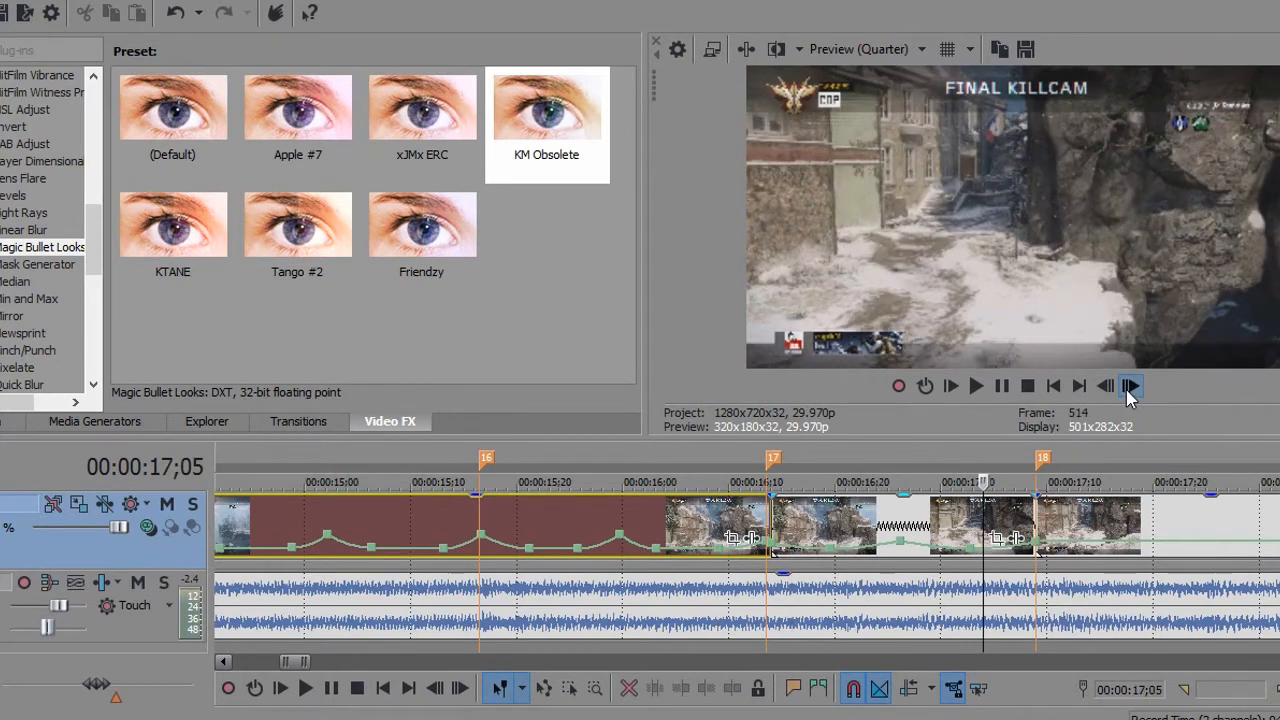
left_click(1130, 388)
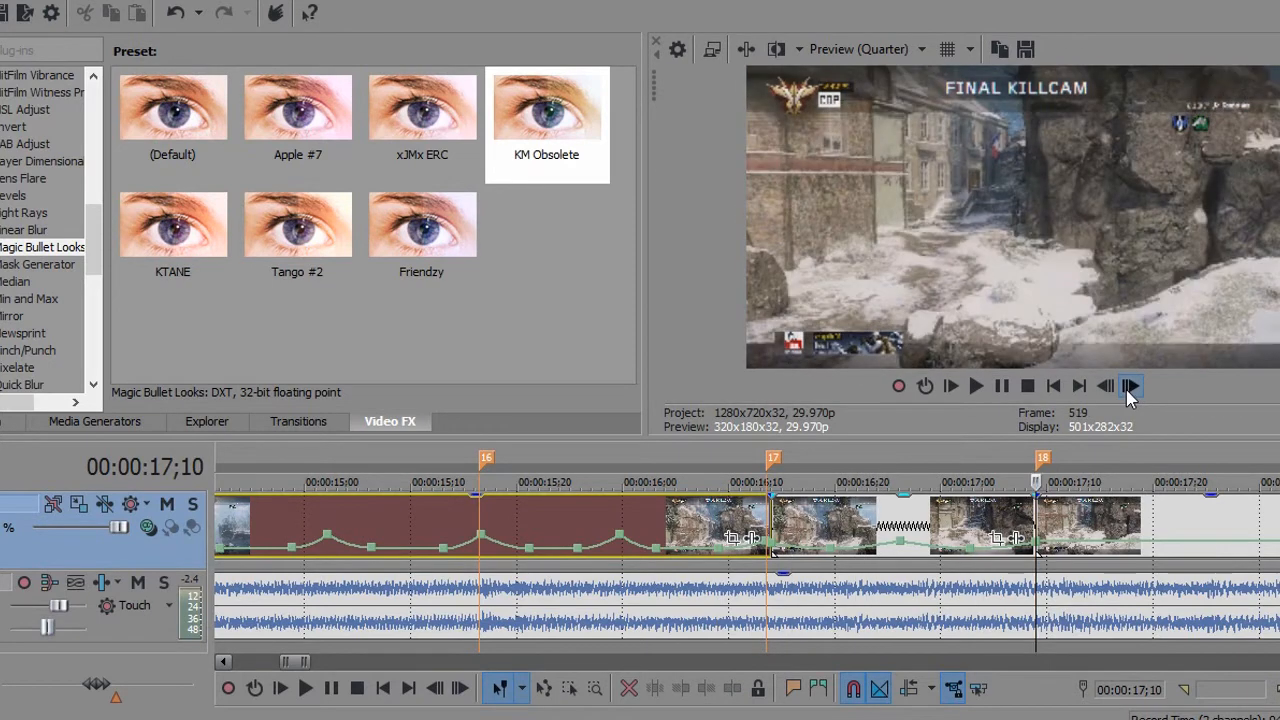
Delete the clip after marker 18 and extend the preceding killcam clip through to marker 20.
left_click(1070, 530)
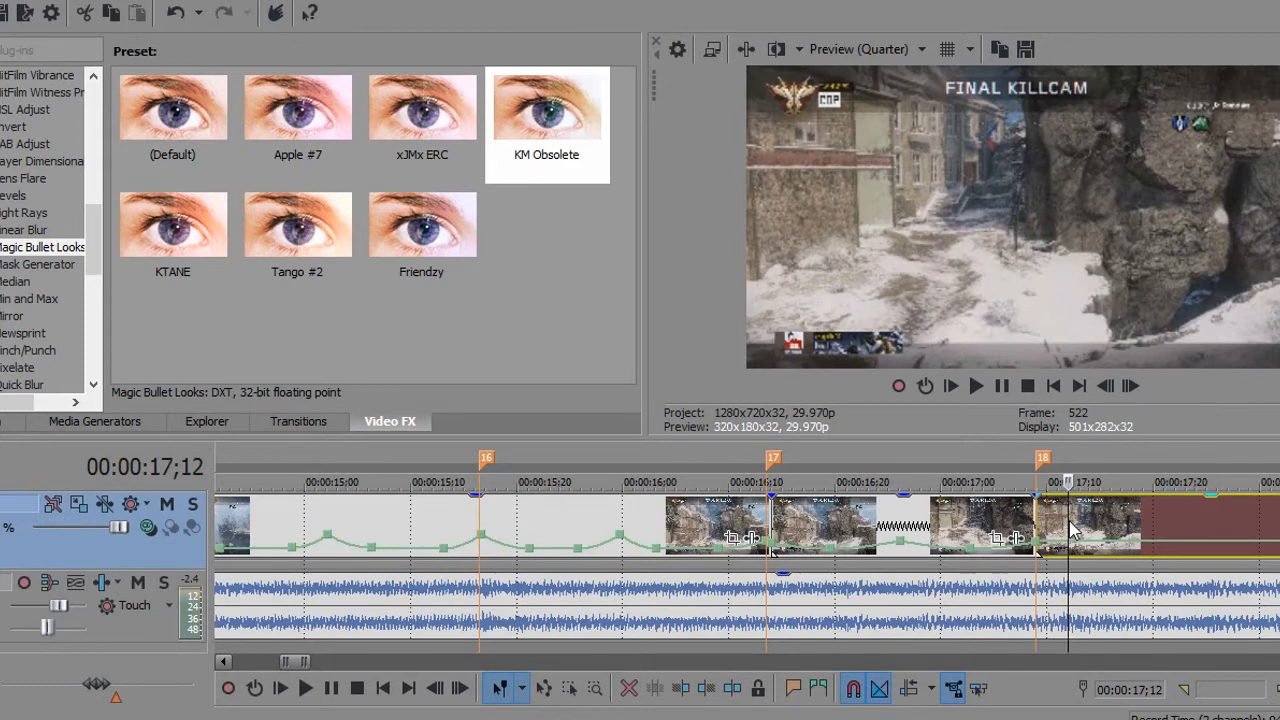
key("Delete")
left_click_drag(1270, 520, 1208, 537)
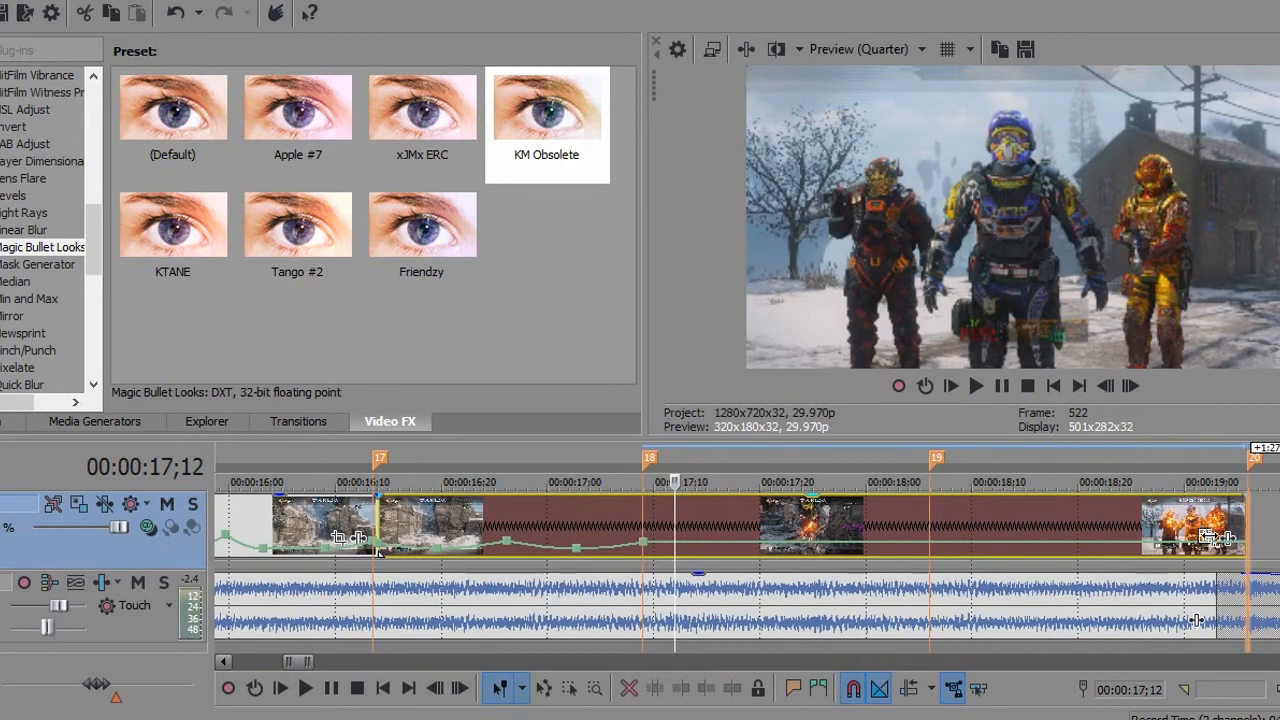
Add killcam velocity points near 00:00:17;21 and 00:00:17;15, set the 17;15 point to 50% forward velocity and choose the fade leading into it.
left_click(780, 551)
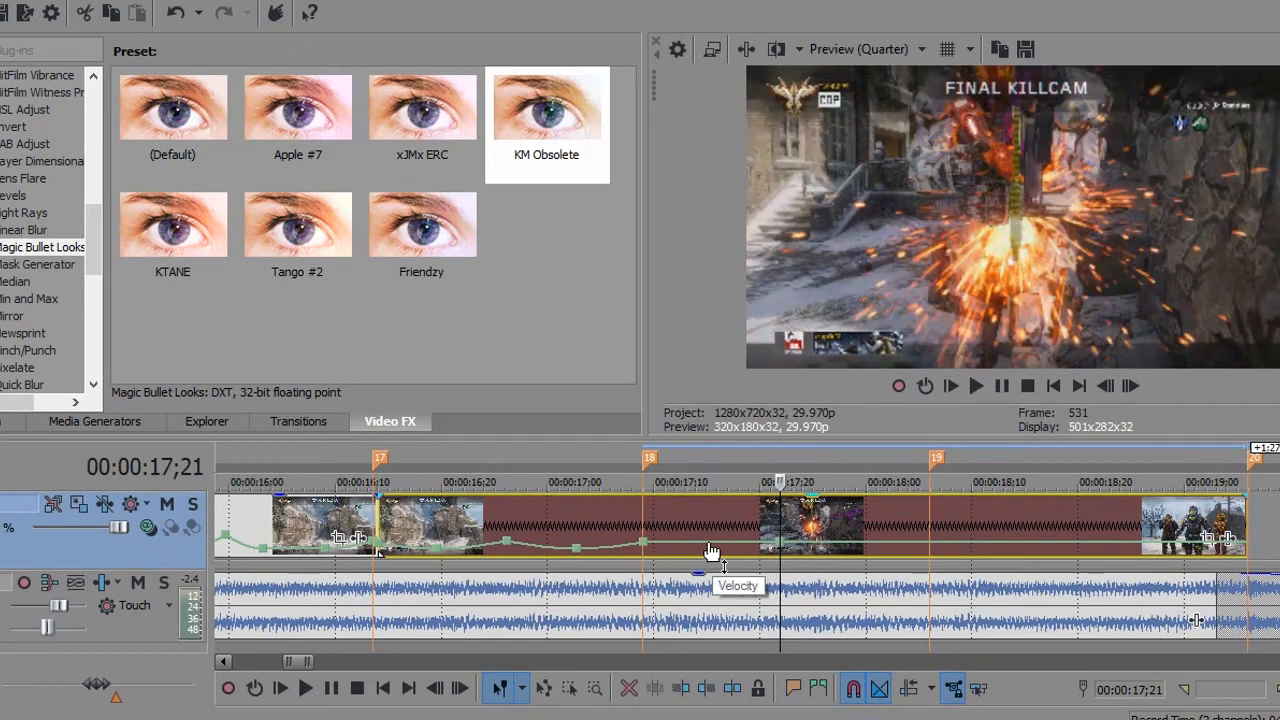
right_click(710, 551)
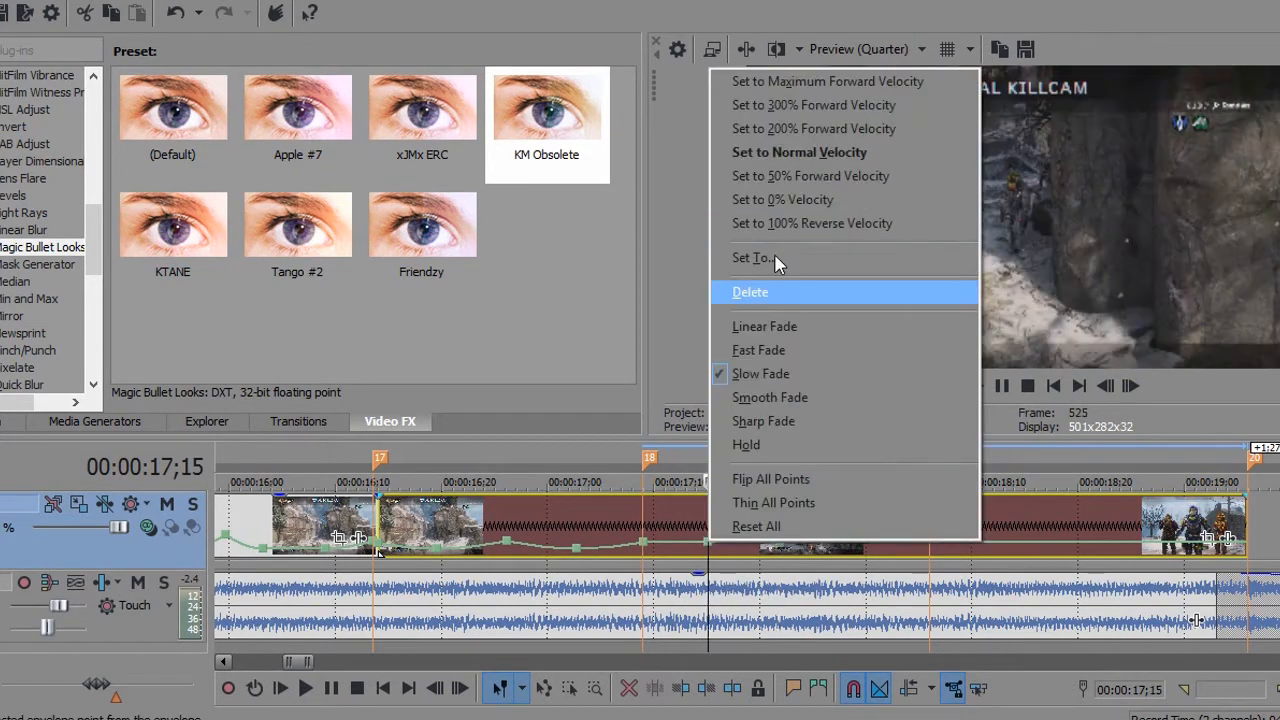
left_click(770, 288)
right_click(682, 540)
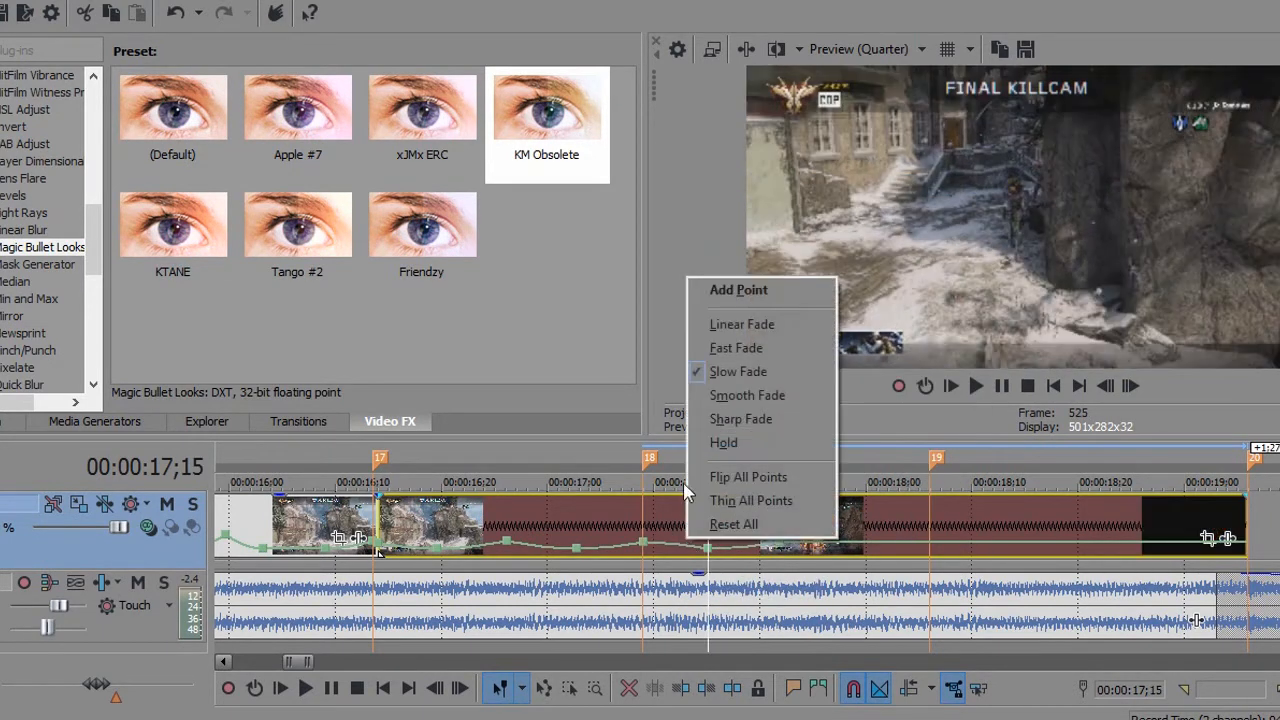
left_click(737, 372)
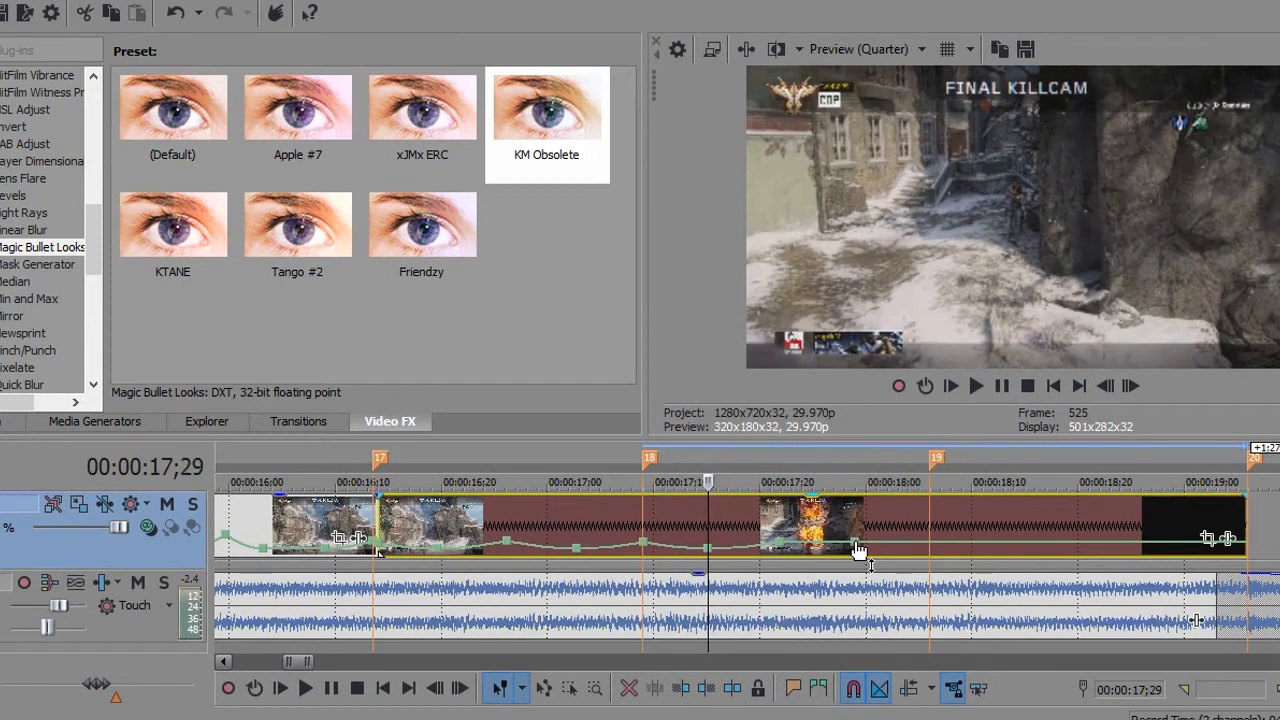
Add velocity points at 00:00:17;29, set to 50% forward, and at marker 19, set to 300% forward, adjusting the fade before the first.
right_click(857, 546)
left_click(922, 198)
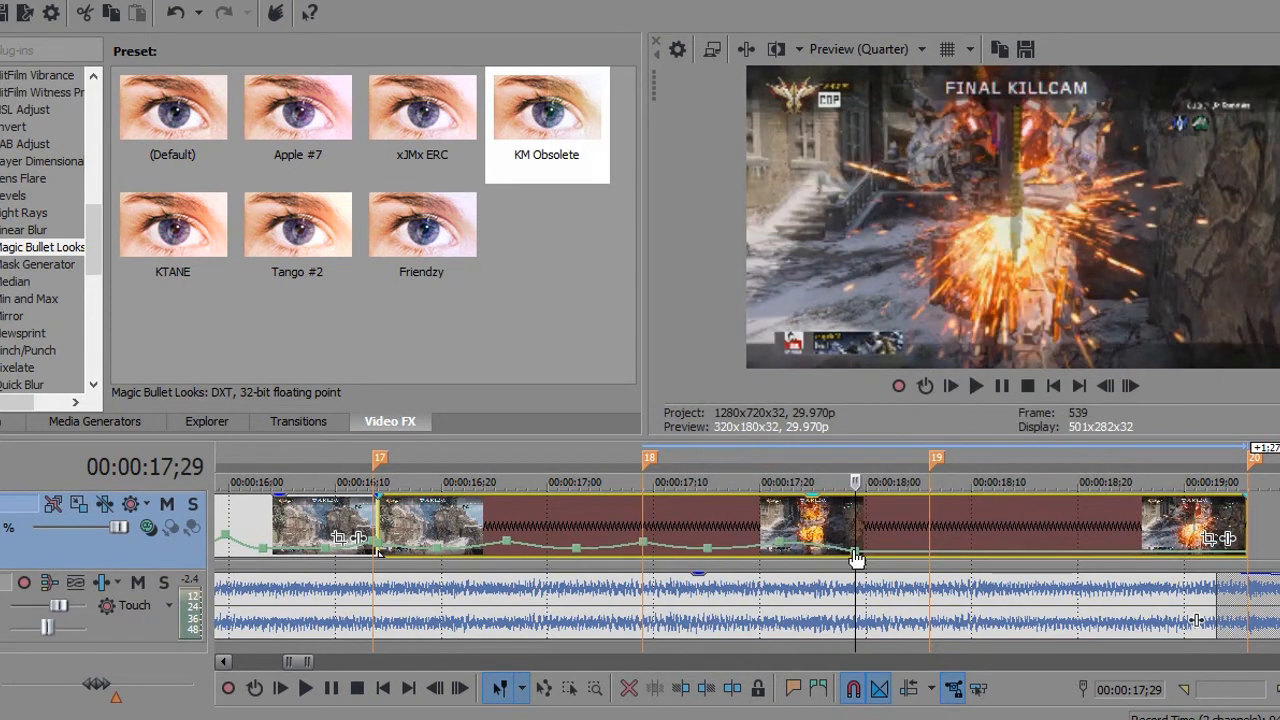
right_click(856, 552)
left_click(894, 193)
right_click(818, 553)
left_click(858, 397)
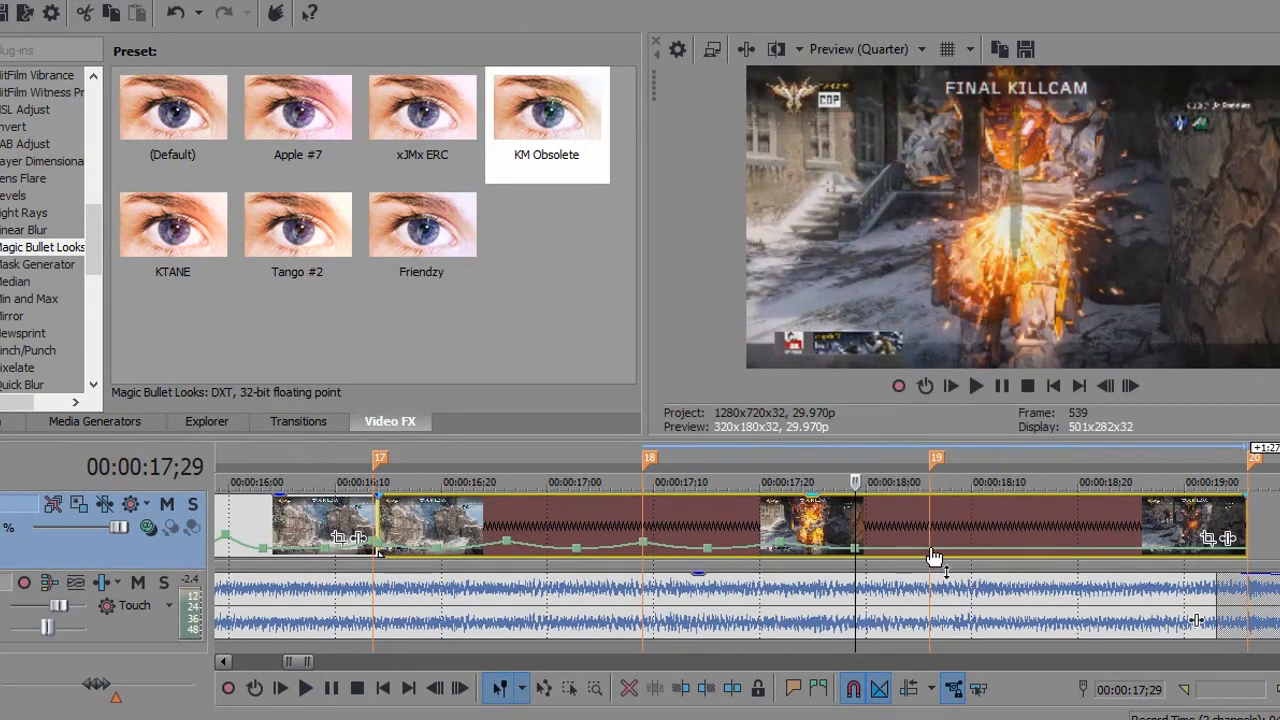
right_click(932, 557)
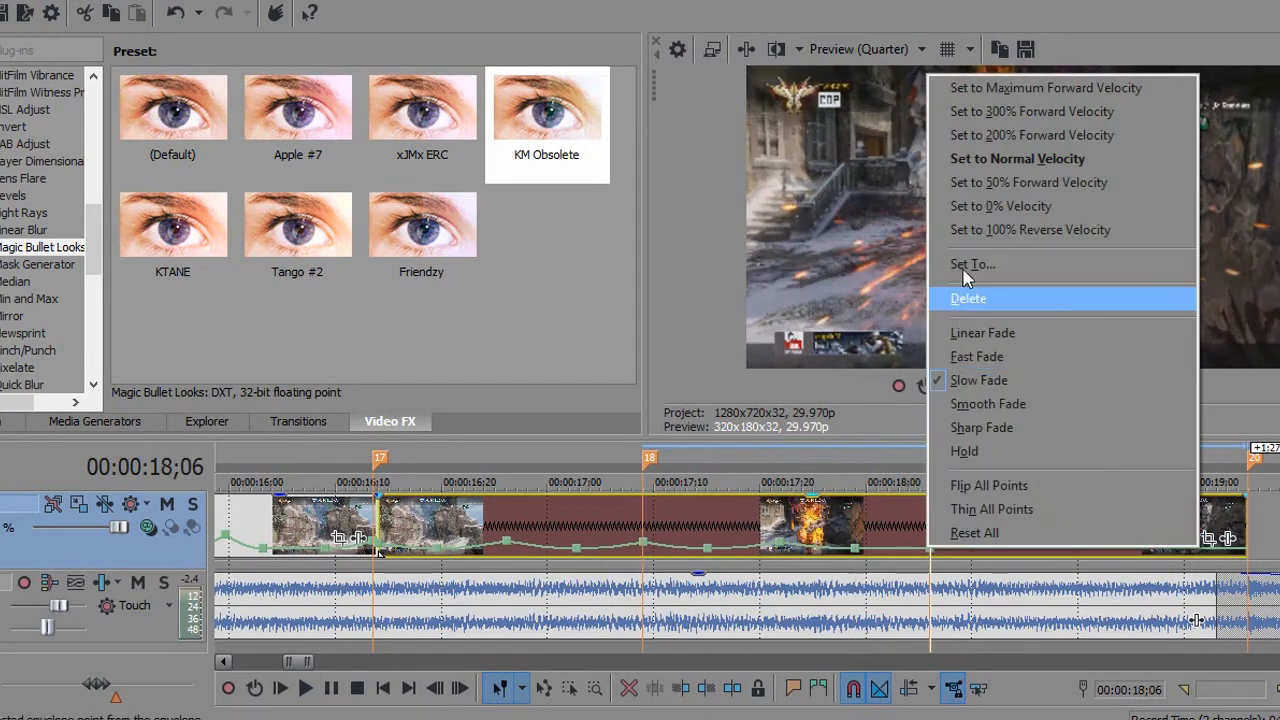
left_click(1004, 118)
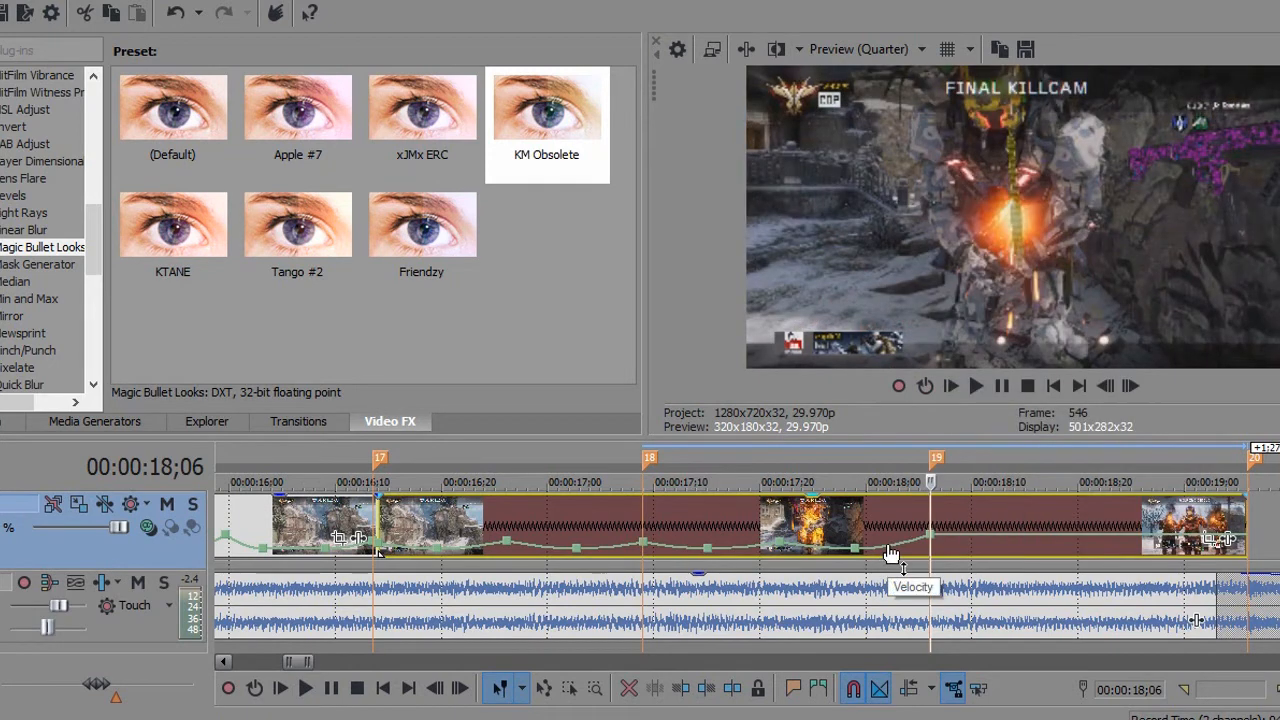
Review the killcam frame by frame from marker 18 to 00:00:17;29 to check the velocity timing.
left_click(642, 522)
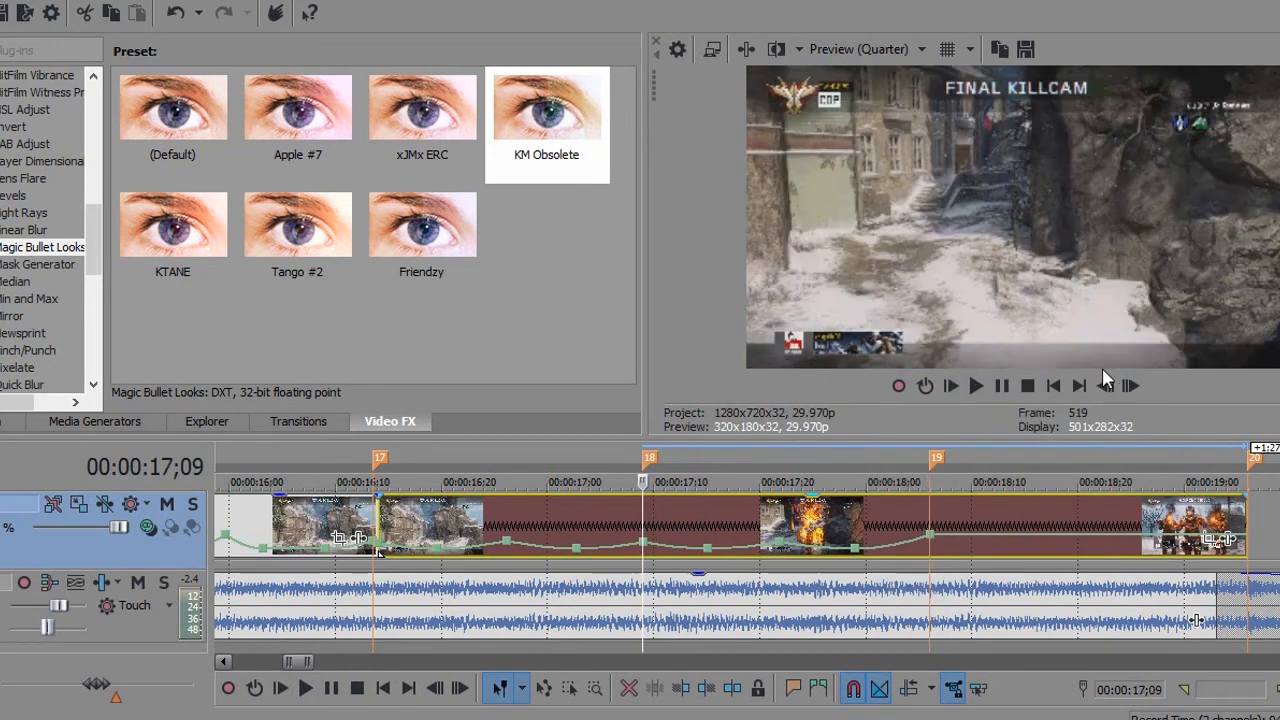
left_click(1130, 386)
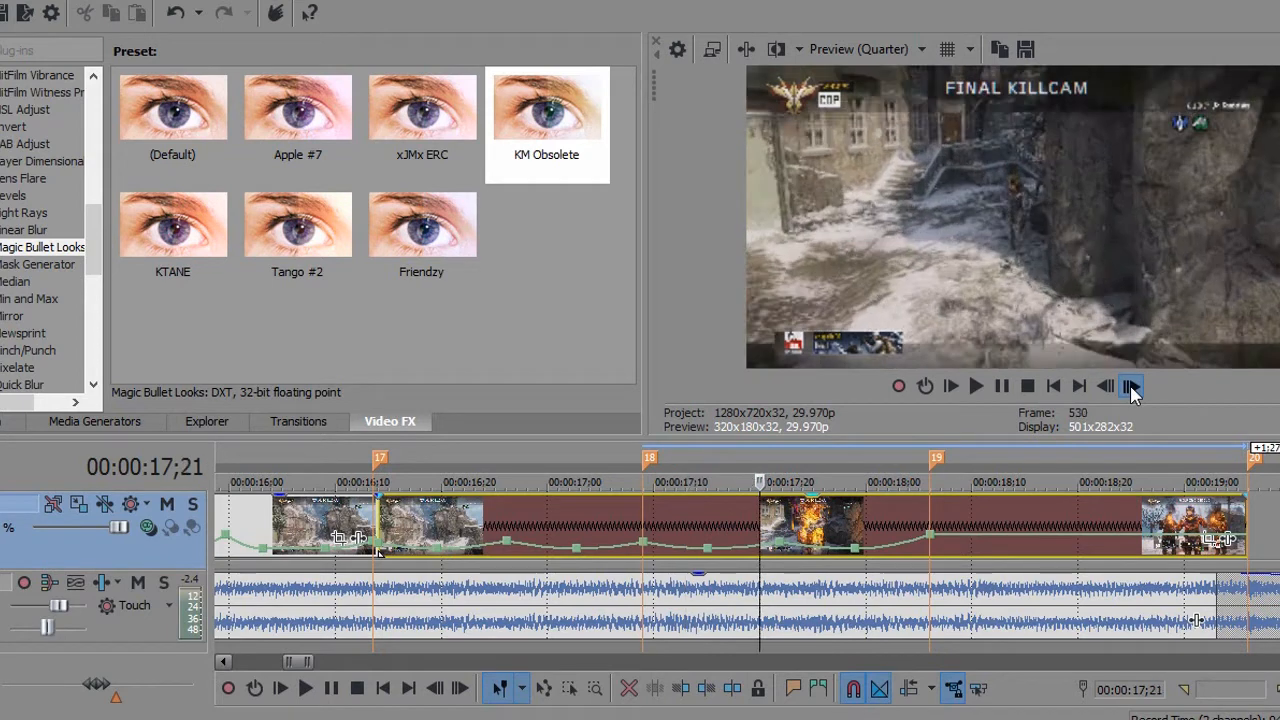
left_click(1130, 386)
left_click(1130, 386)
left_click(1131, 387)
left_click(1131, 387)
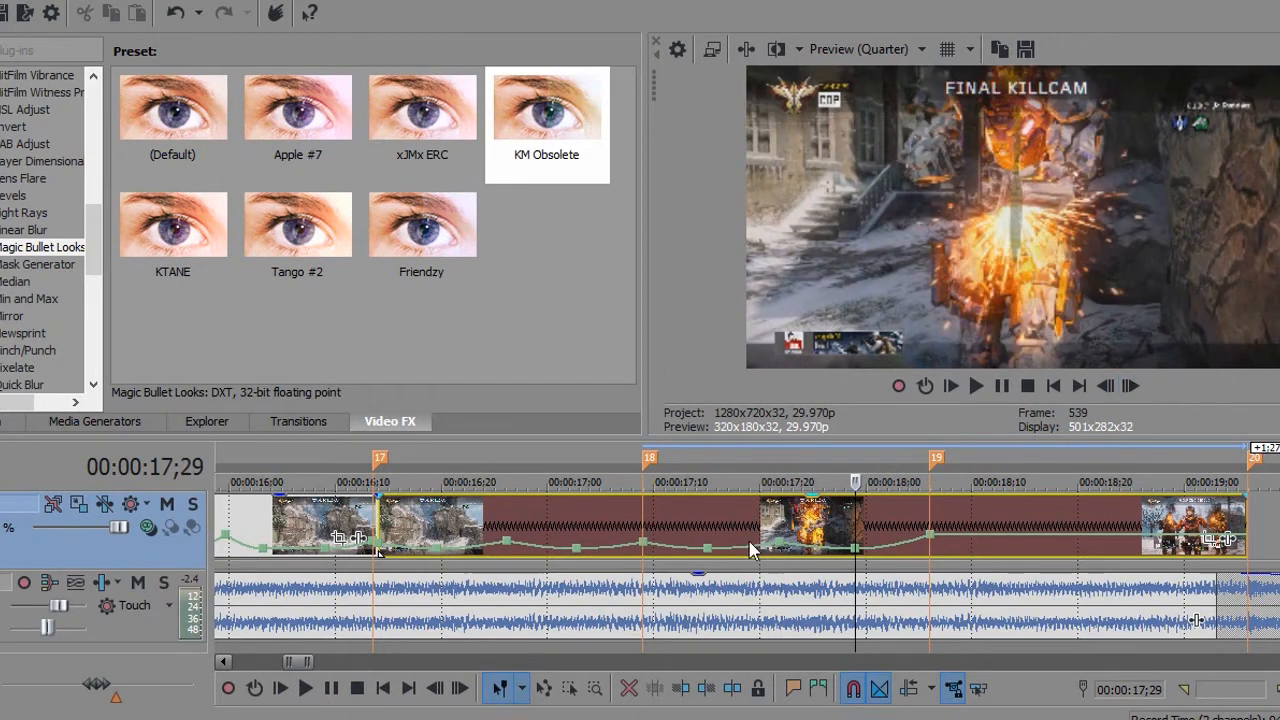
left_click(780, 537)
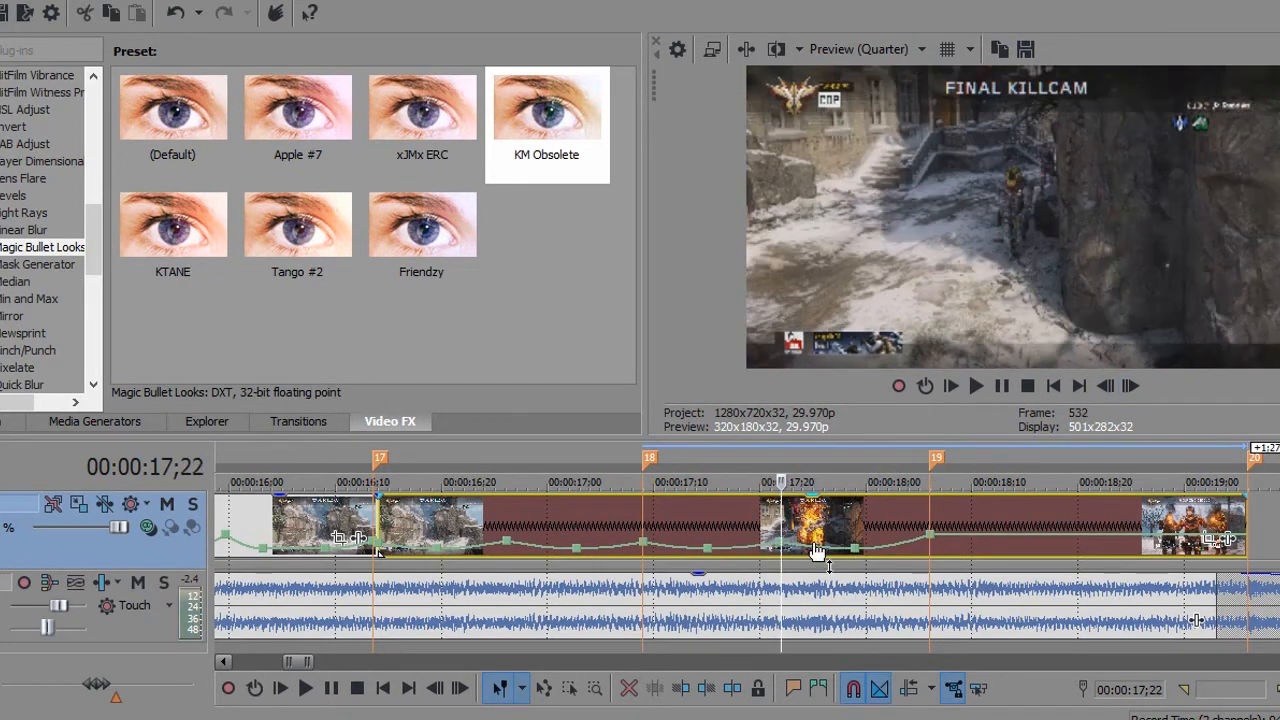
Set the playback rate of the killcam clip starting at marker 17 to 1.0.
right_click(570, 527)
left_click(650, 677)
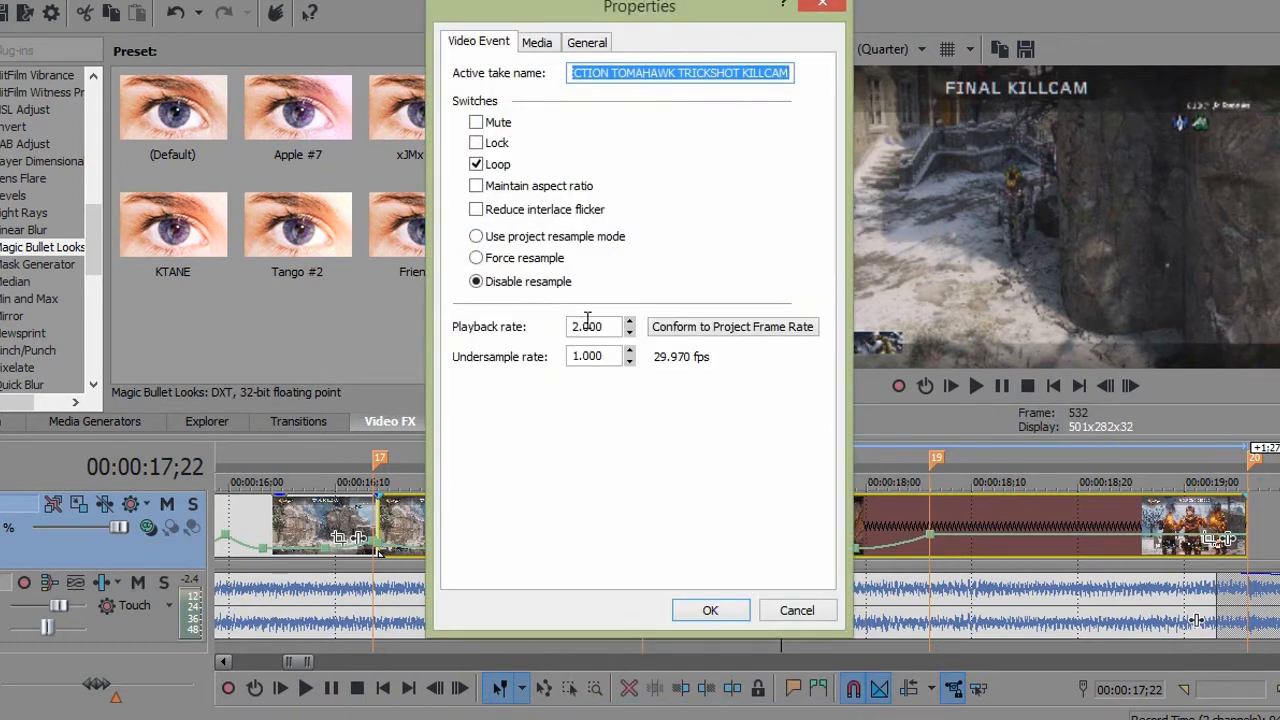
double_click(587, 326)
type("1.0")
key("Return")
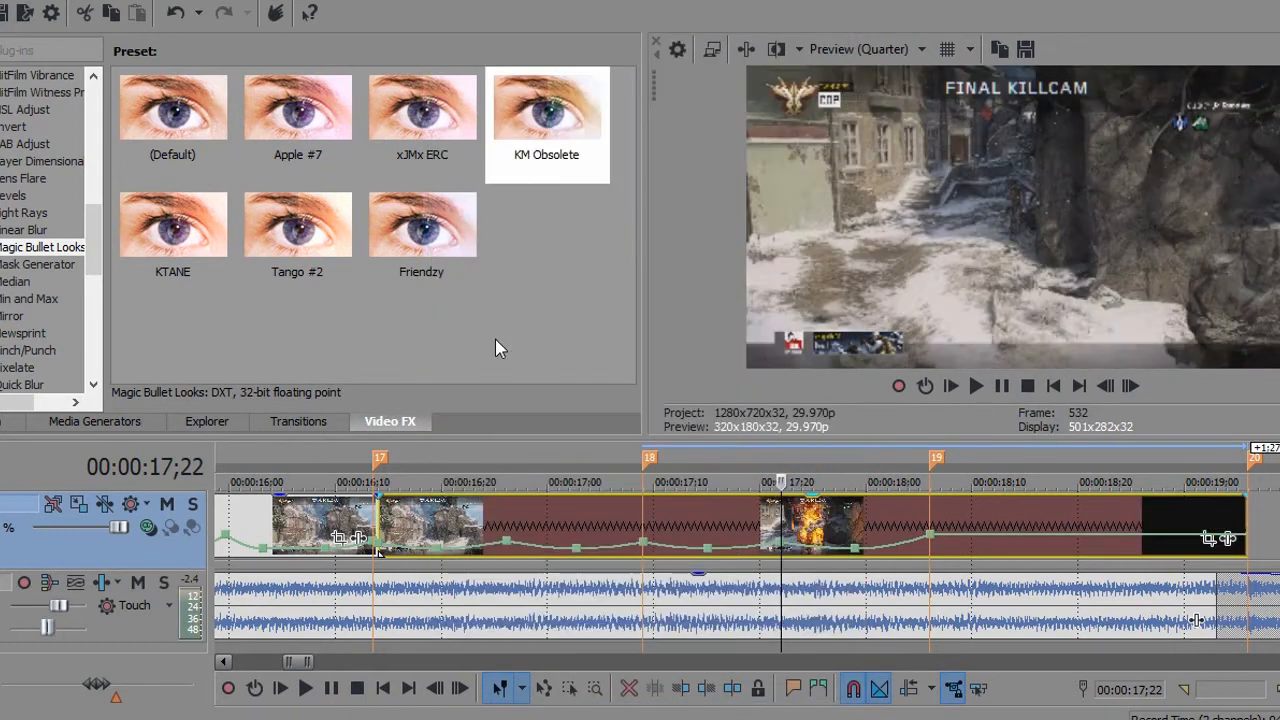
Add a velocity point at 00:00:18;11 after marker 19, set it to 50% forward velocity and adjust the fade leading into it.
left_click(1124, 390)
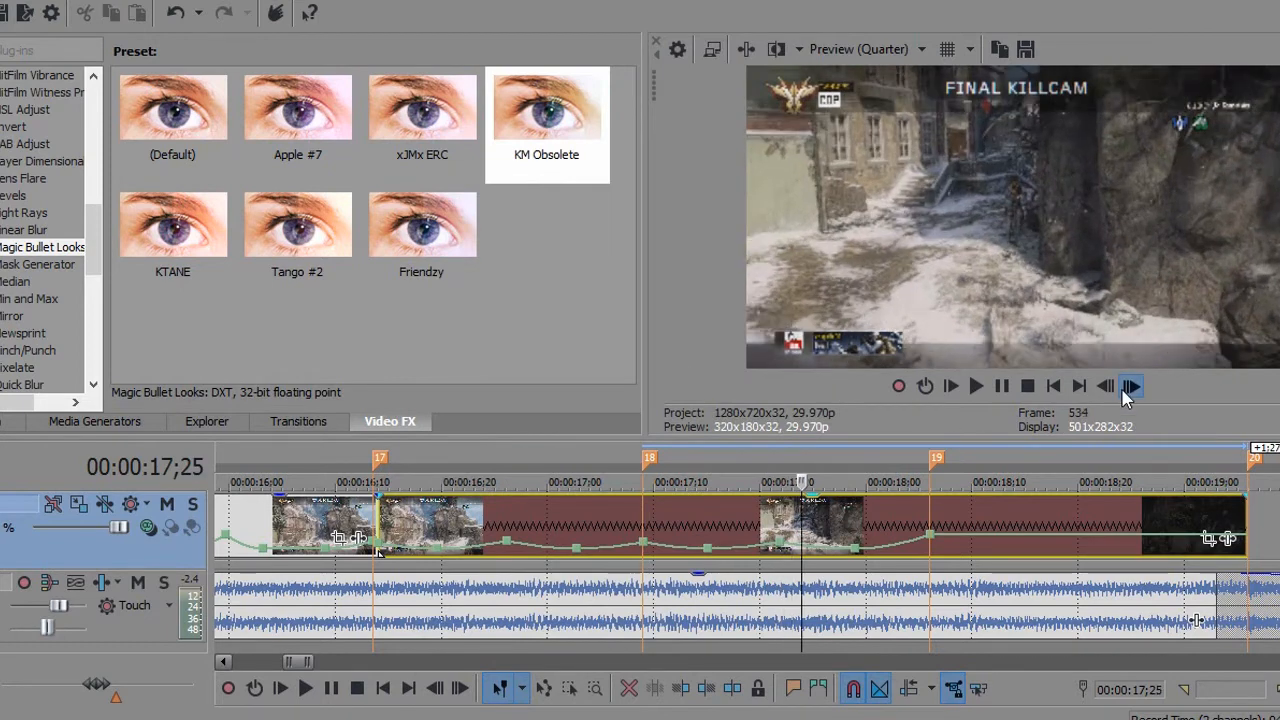
left_click(1129, 387)
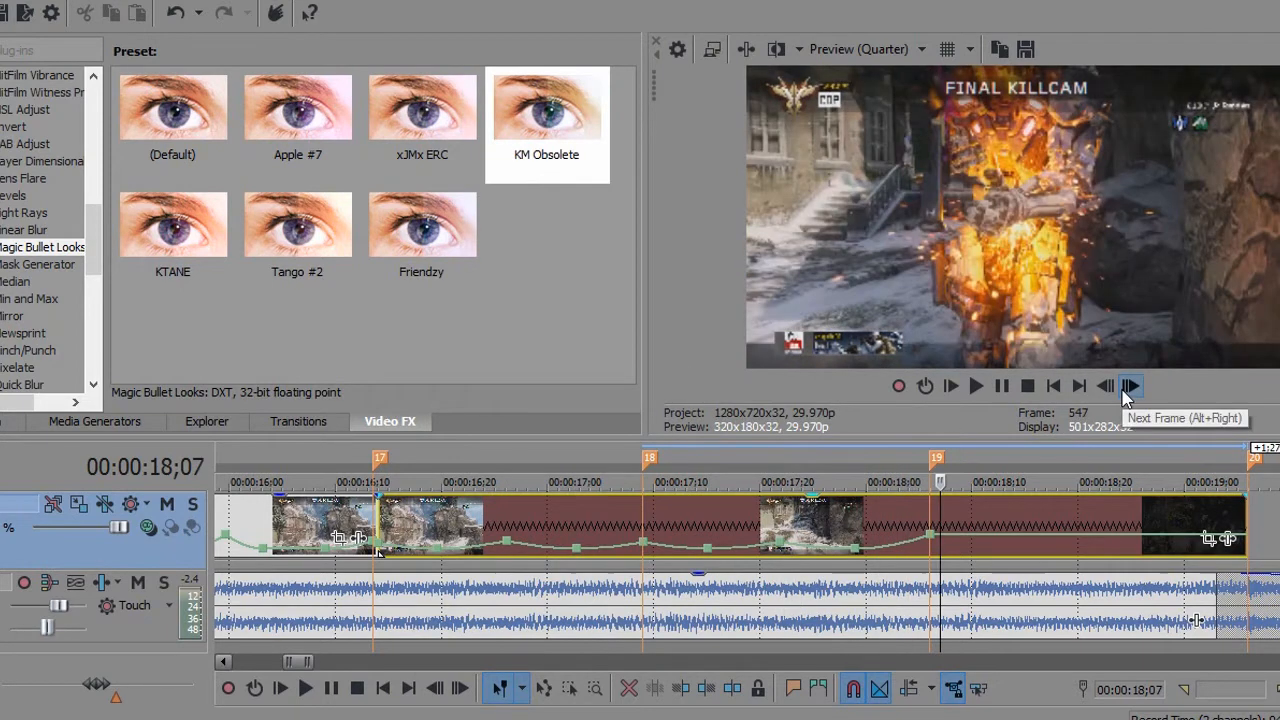
left_click(1129, 387)
double_click(988, 535)
right_click(988, 535)
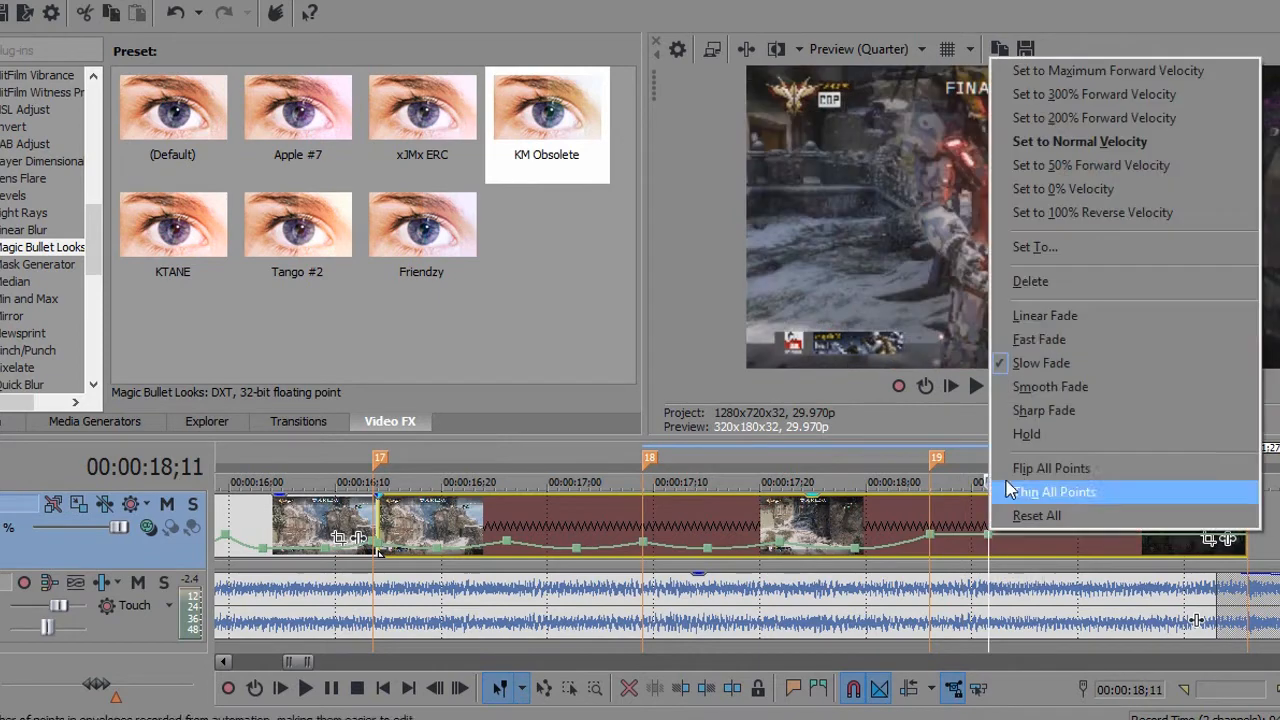
left_click(1045, 165)
right_click(962, 545)
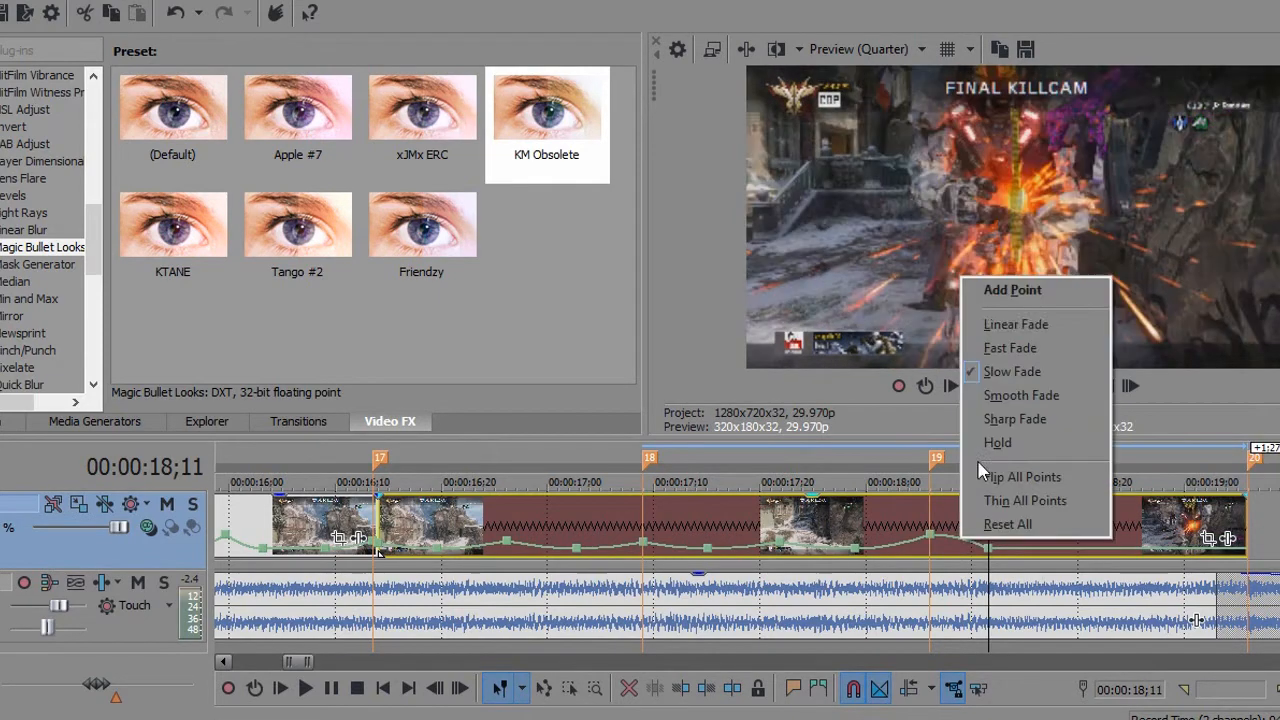
left_click(1005, 323)
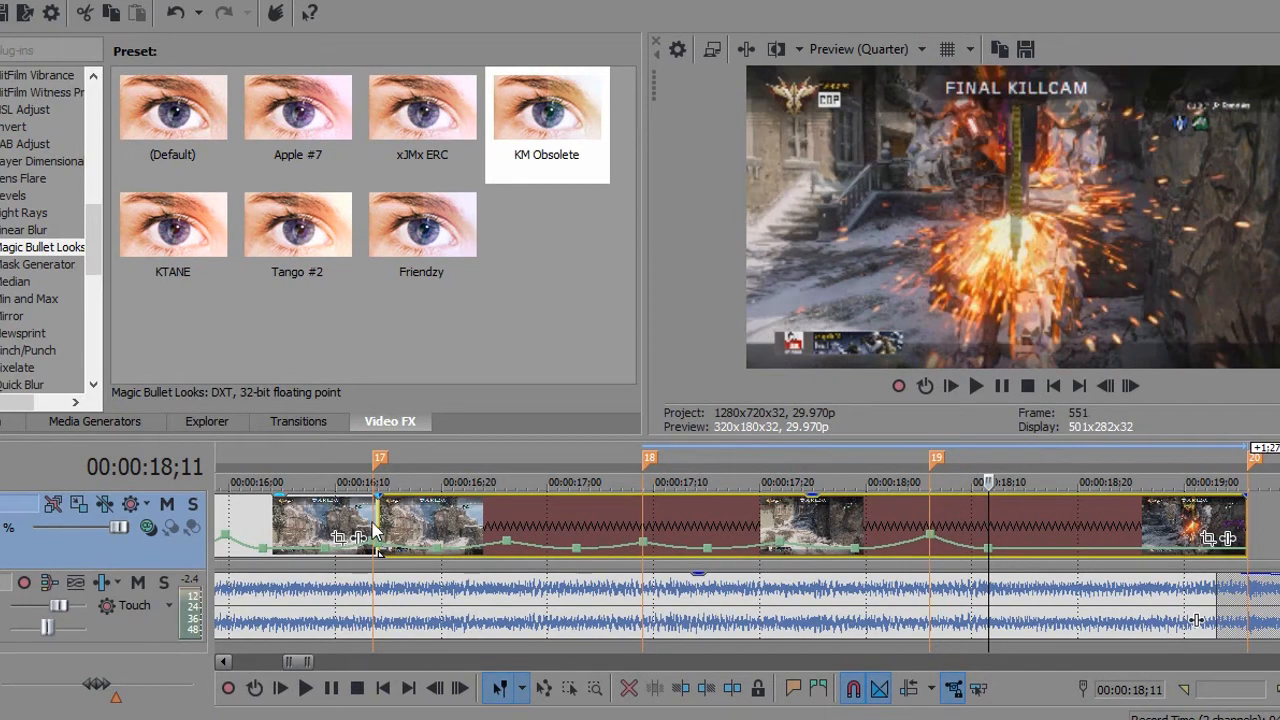
Review the retimed killcam frame by frame from marker 17 to 00:00:19;01, just before marker 20.
left_click(373, 521)
left_click(1114, 387)
left_click(1127, 388)
left_click(1127, 388)
left_click(1127, 388)
left_click(1127, 388)
left_click(1130, 391)
left_click(1130, 391)
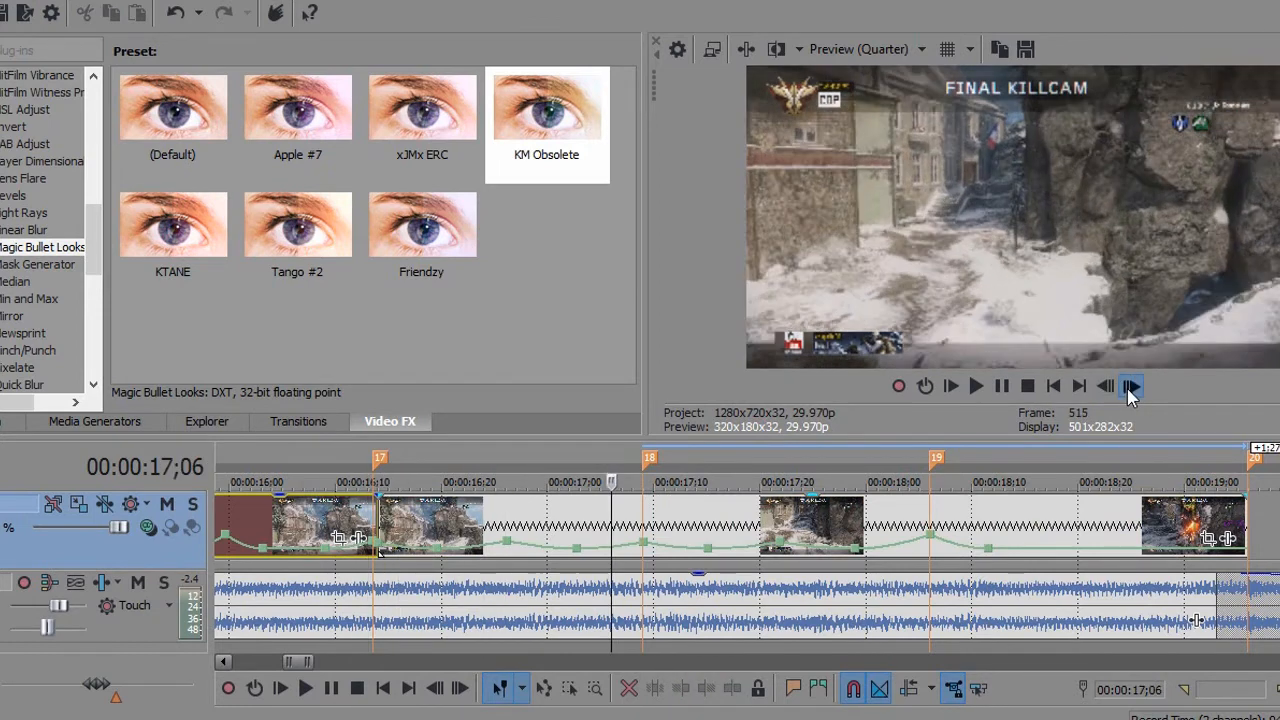
left_click(1130, 387)
left_click(1130, 387)
left_click(1130, 387)
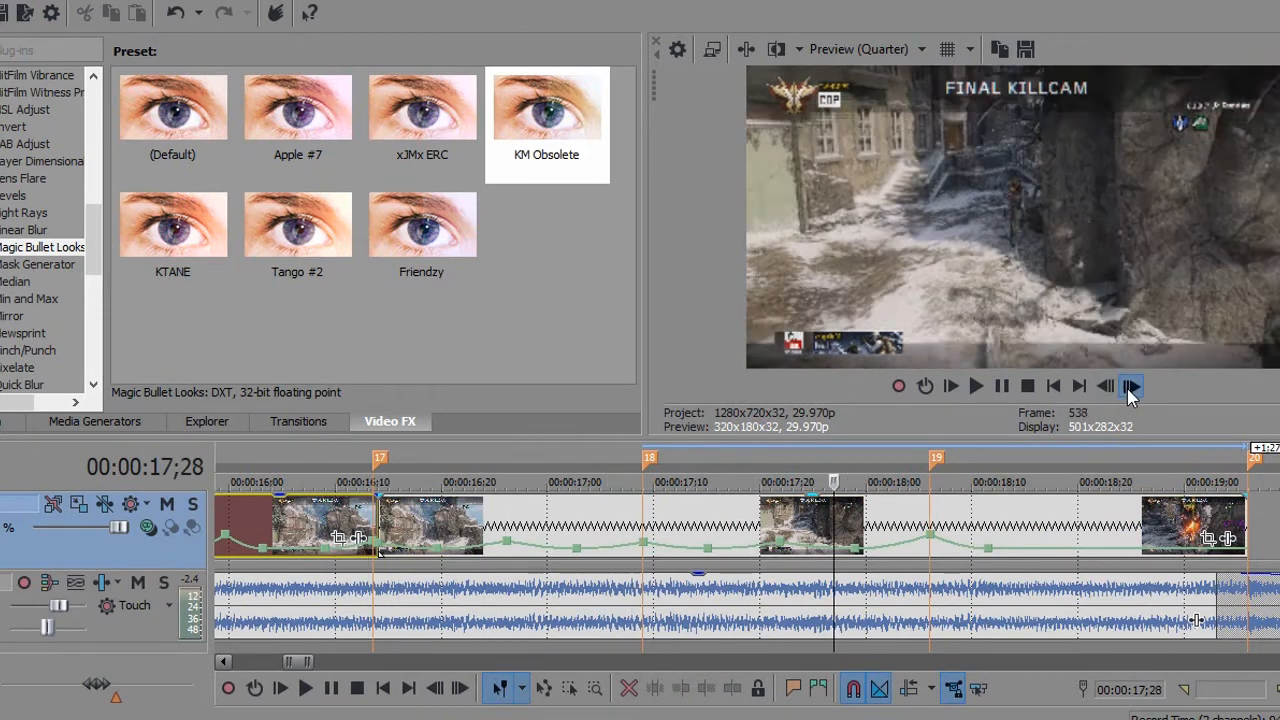
left_click(1130, 387)
left_click(1130, 388)
left_click(1130, 388)
left_click(1130, 388)
left_click(1130, 388)
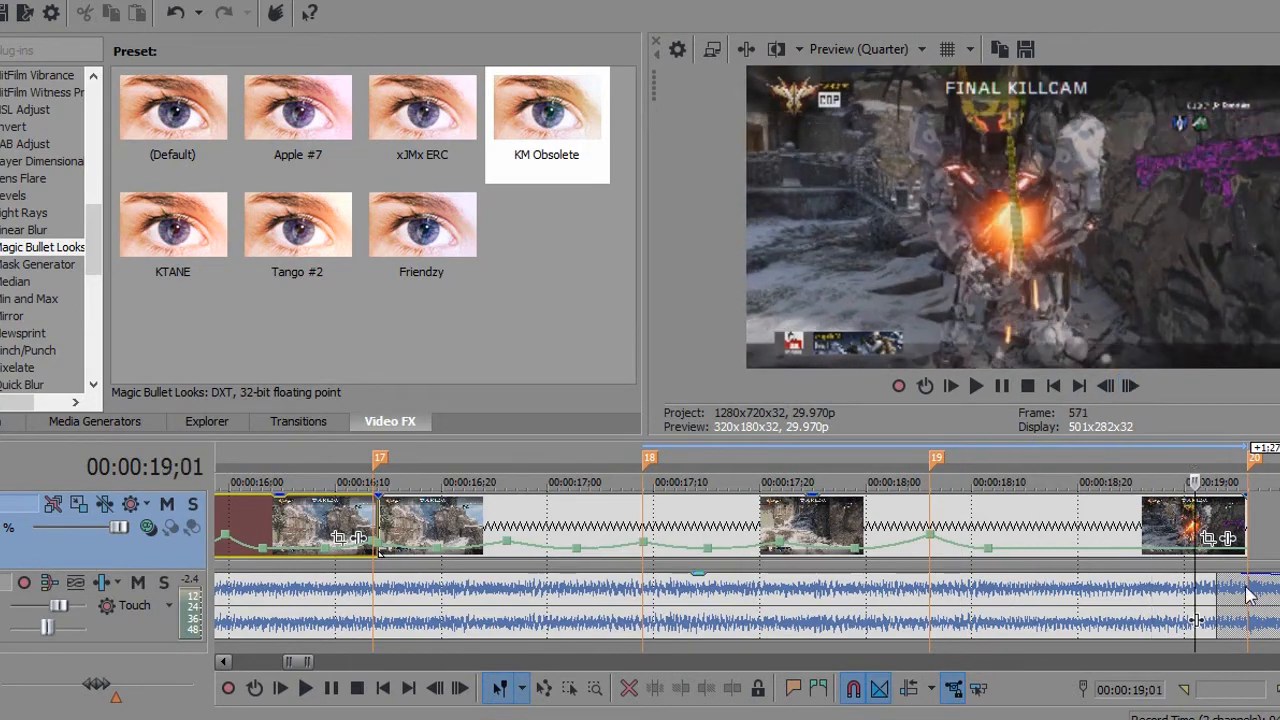
Extend the killcam clip past marker 20 and make both its video fade-out and the music's fade-out begin at marker 20.
left_click_drag(1245, 531, 1279, 531)
left_click_drag(1278, 497, 954, 494)
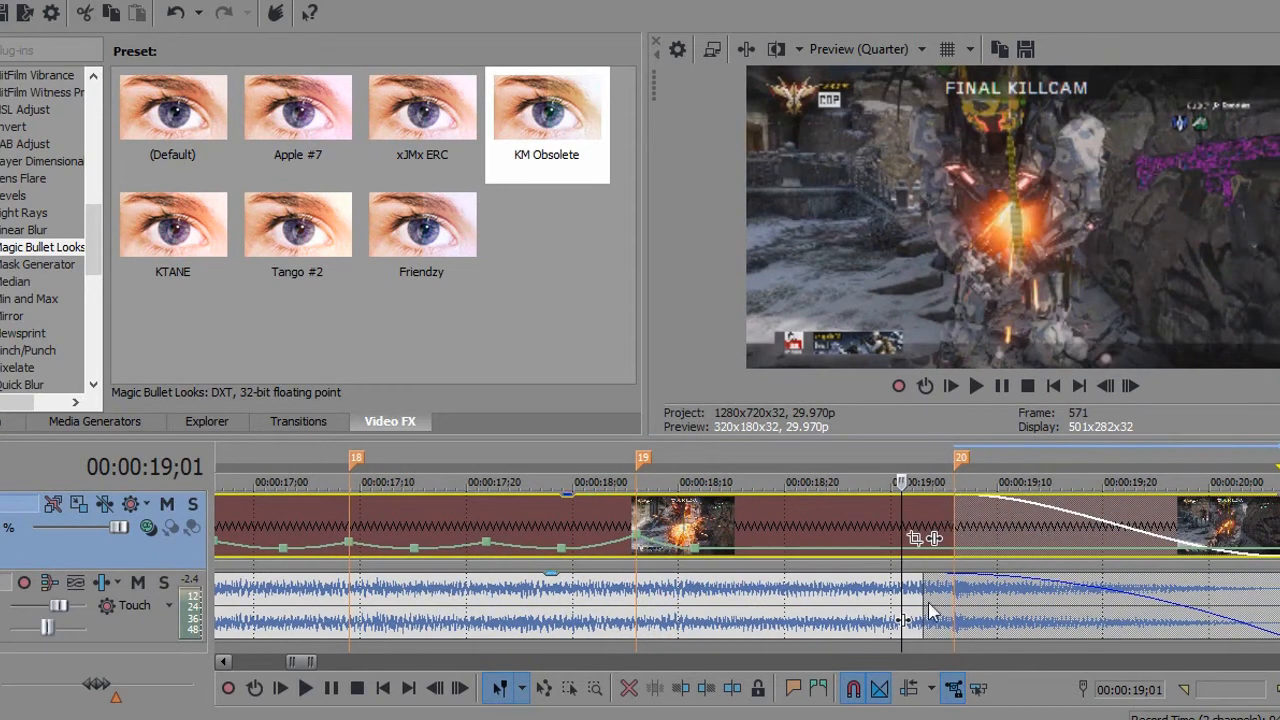
left_click_drag(927, 603, 964, 605)
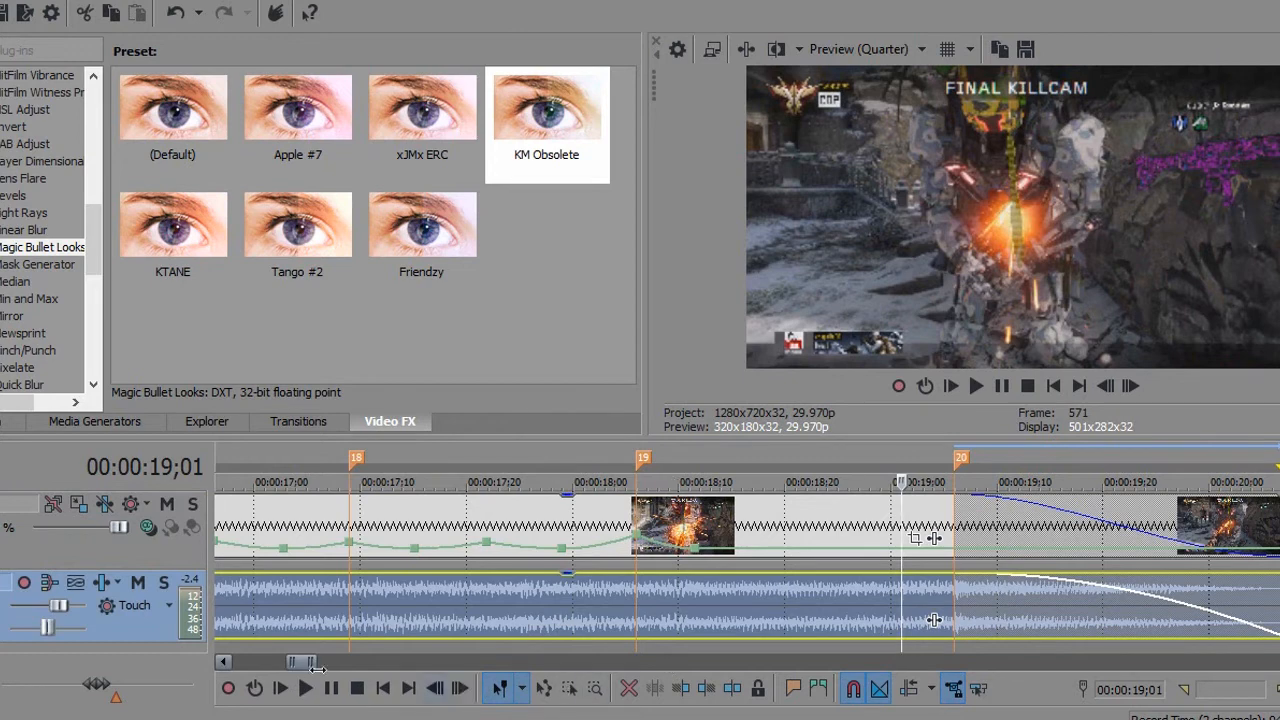
Show more of the timeline and display the preview quality levels, including Best.
left_click_drag(316, 667, 260, 660)
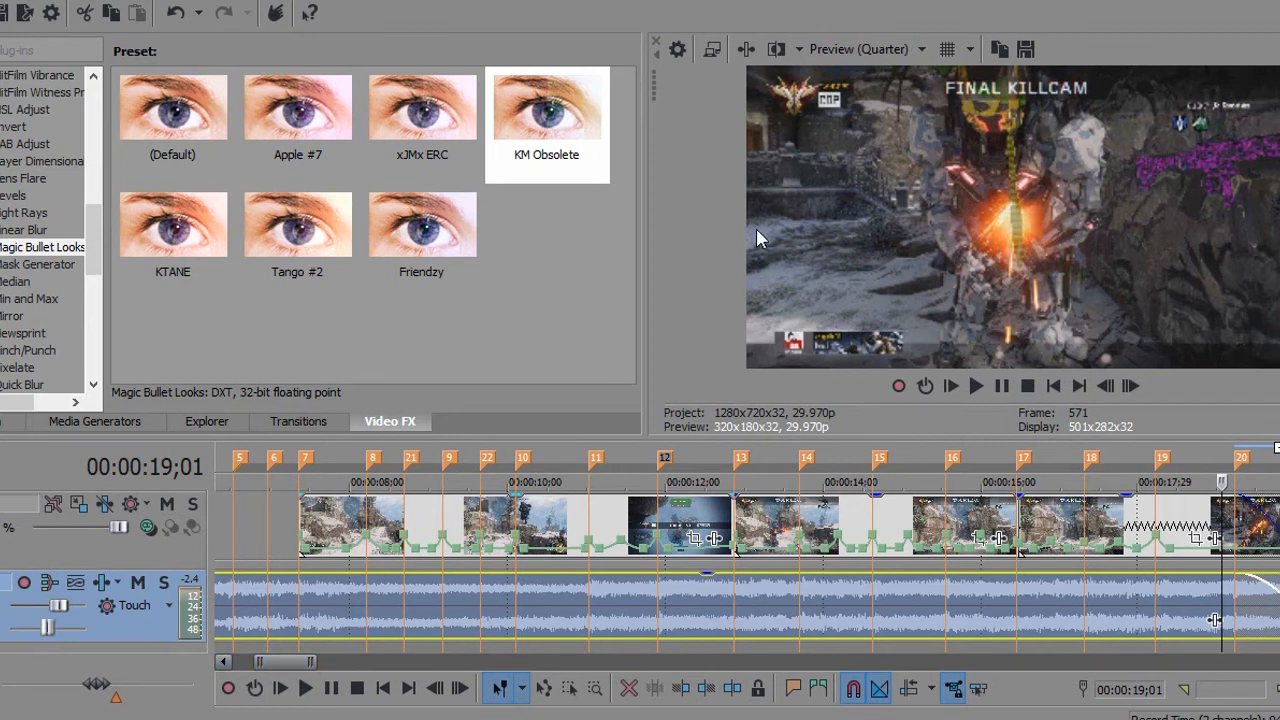
left_click(894, 49)
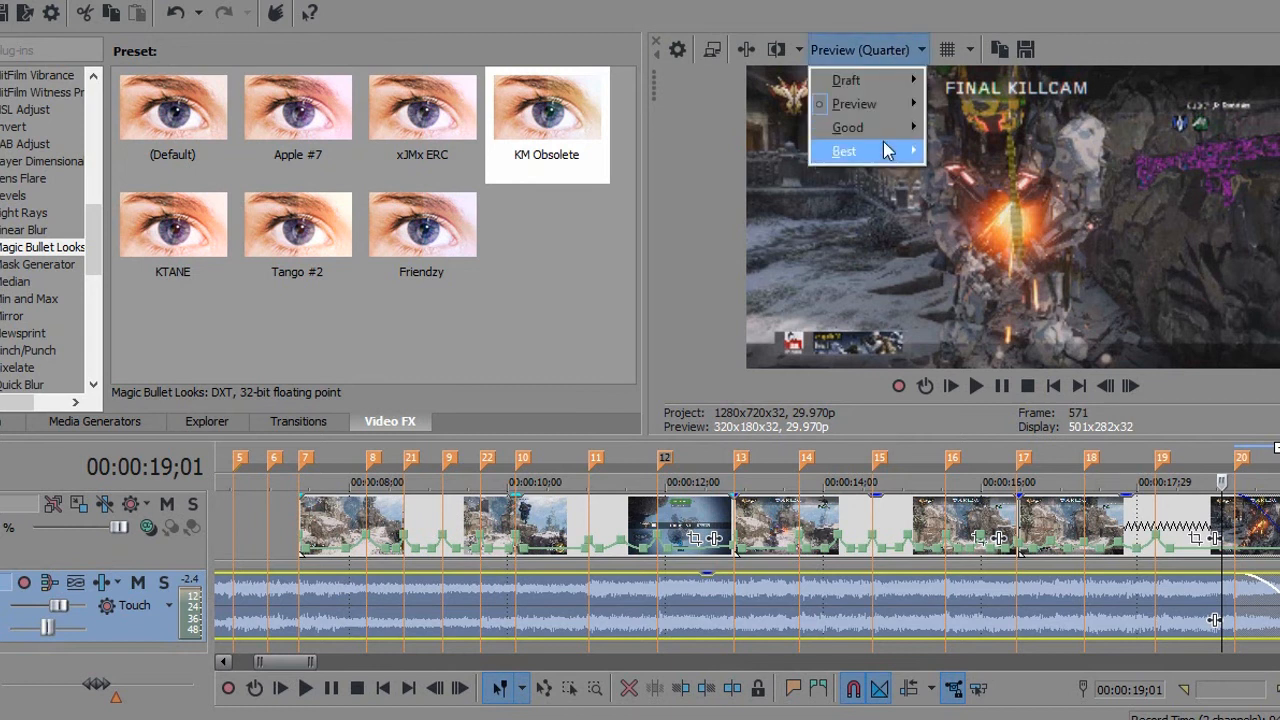
mouse_move(886, 151)
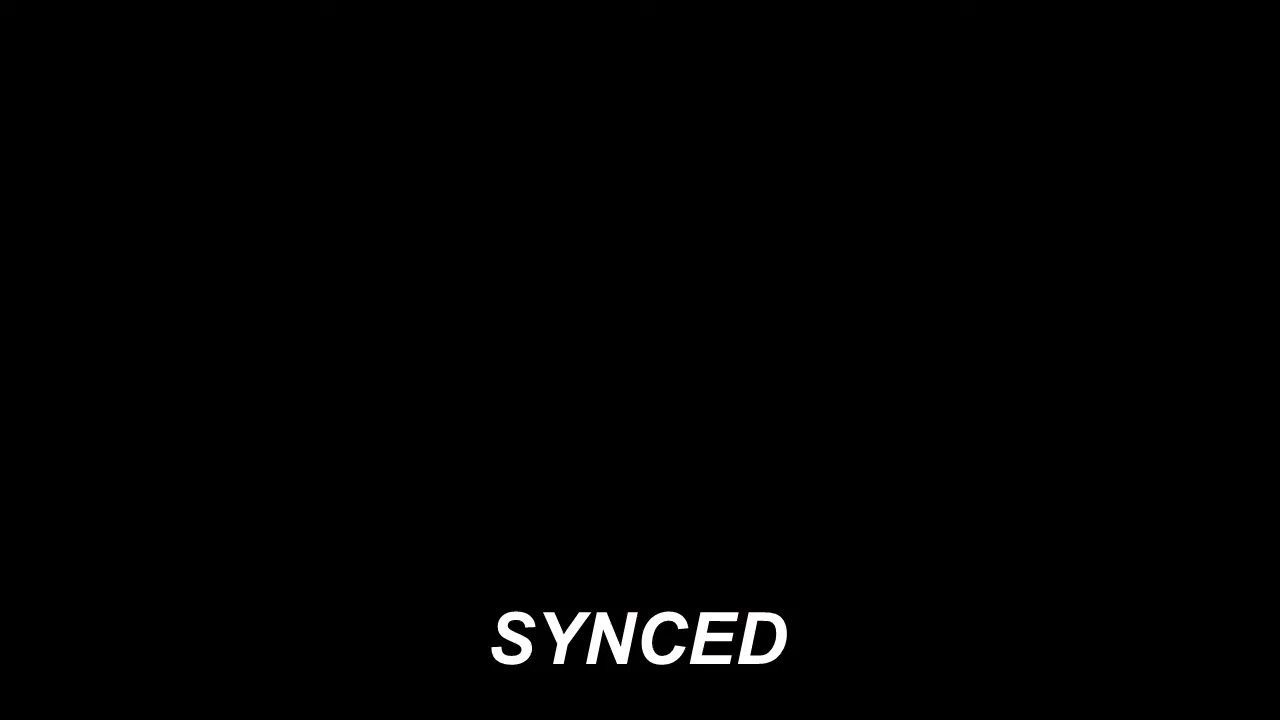